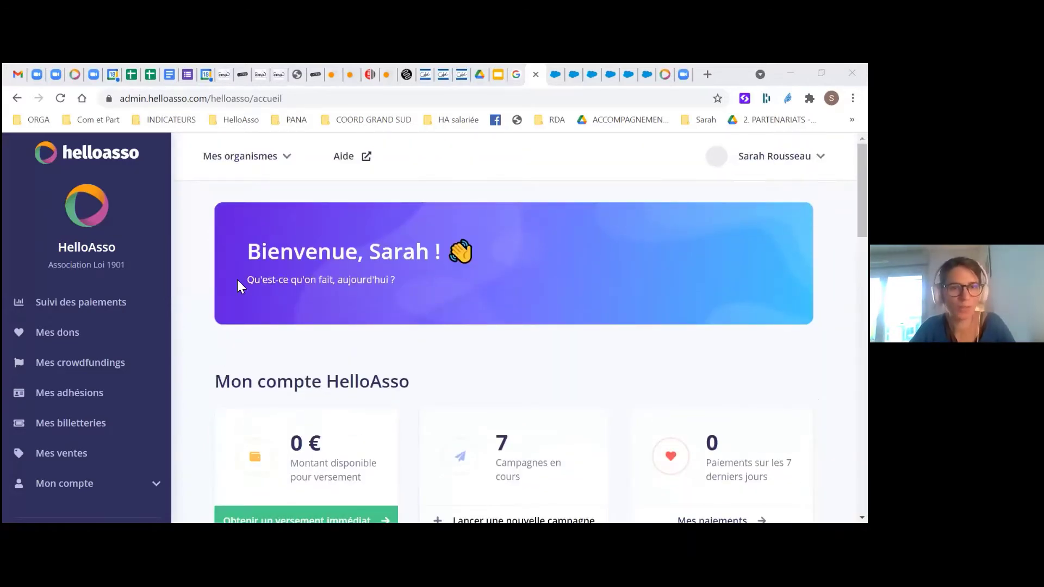
Go to Mes billetteries and open the Lancer une nouvelle campagne type menu
{"action": "scroll", "coordinate": [521, 354], "scroll_direction": "down", "scroll_amount": 3}
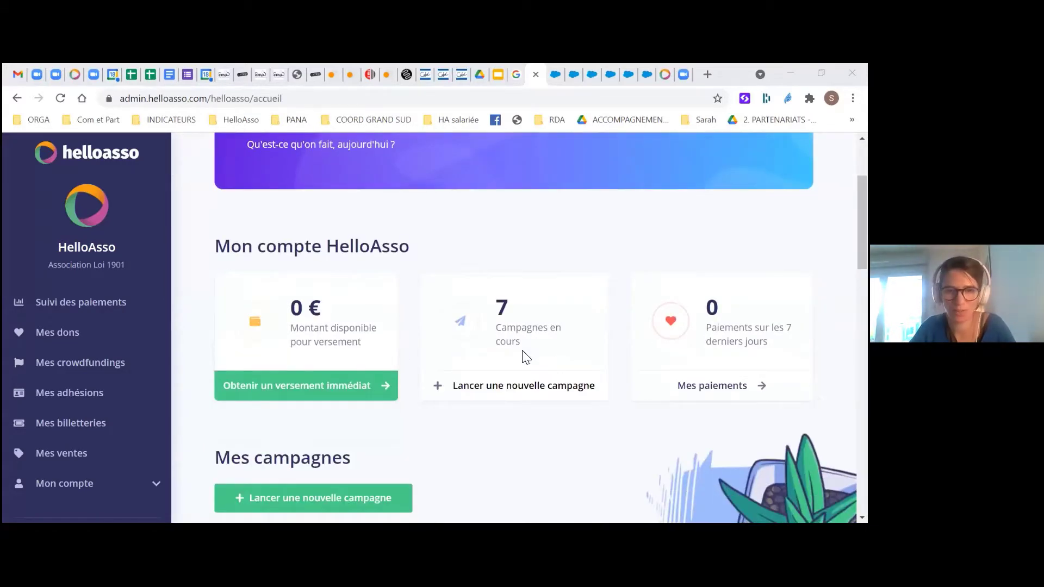
{"action": "scroll", "coordinate": [524, 356], "scroll_direction": "down", "scroll_amount": 4}
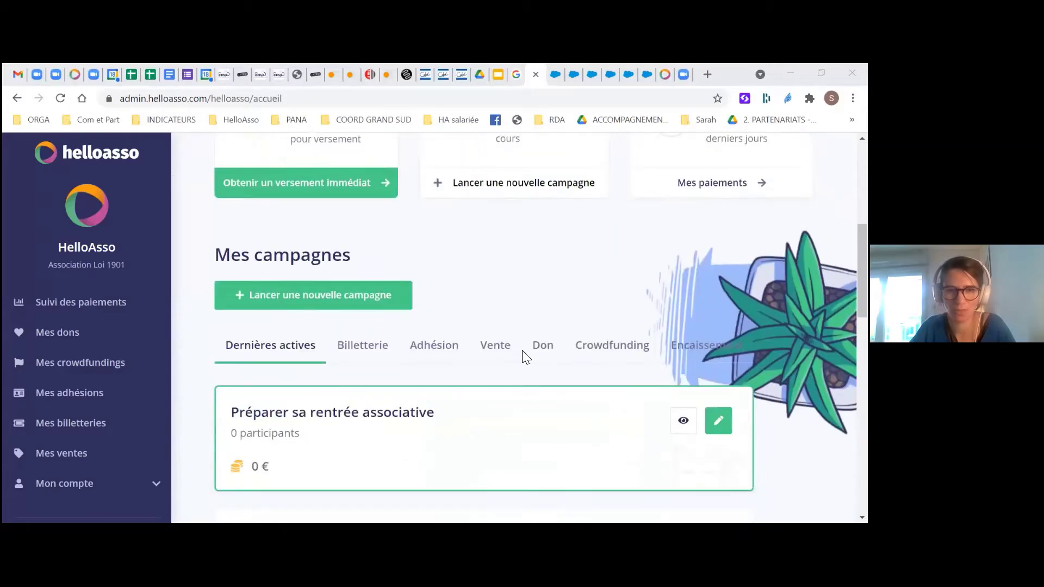
{"action": "scroll", "coordinate": [524, 356], "scroll_direction": "down", "scroll_amount": 7}
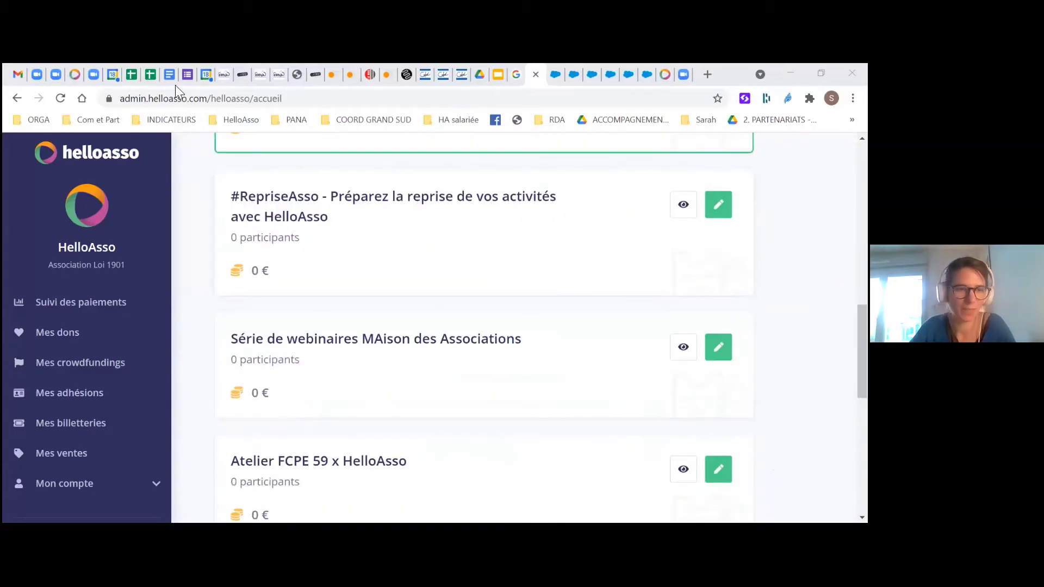
{"action": "scroll", "coordinate": [93, 429], "scroll_direction": "down", "scroll_amount": 1}
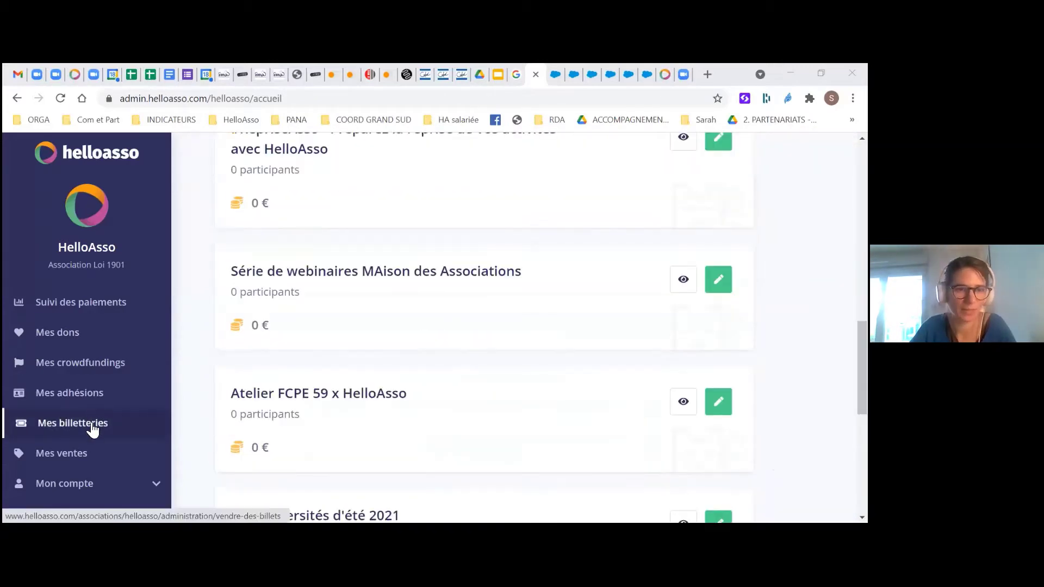
{"action": "left_click", "coordinate": [92, 429]}
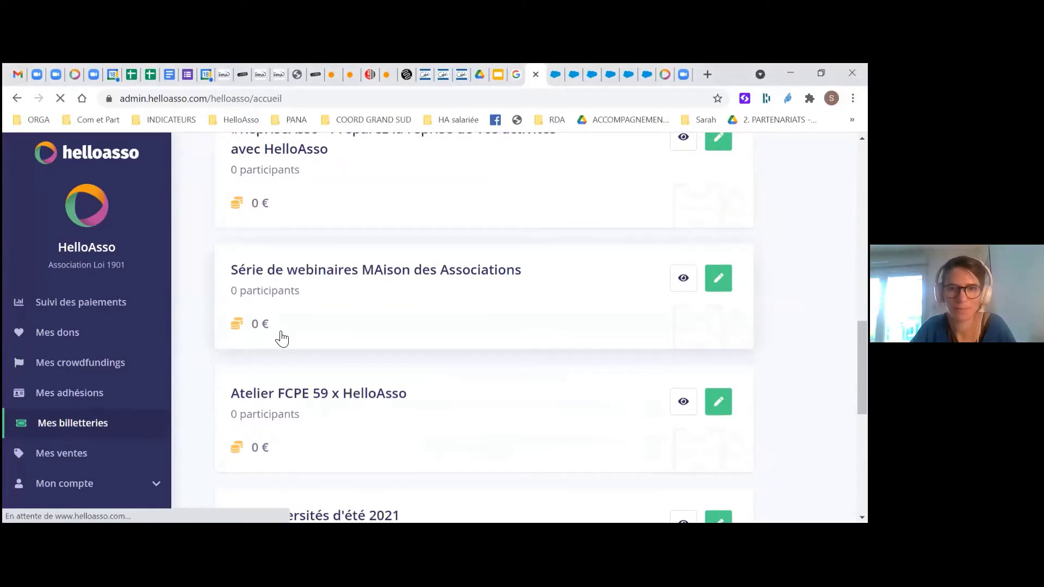
{"action": "scroll", "coordinate": [281, 337], "scroll_direction": "up", "scroll_amount": 3}
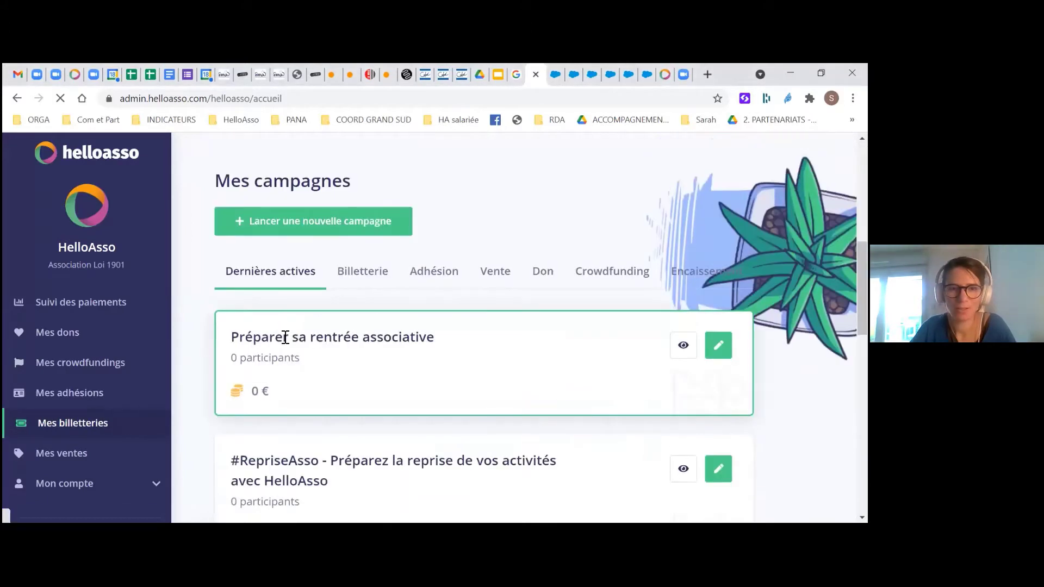
{"action": "scroll", "coordinate": [298, 367], "scroll_direction": "up", "scroll_amount": 1}
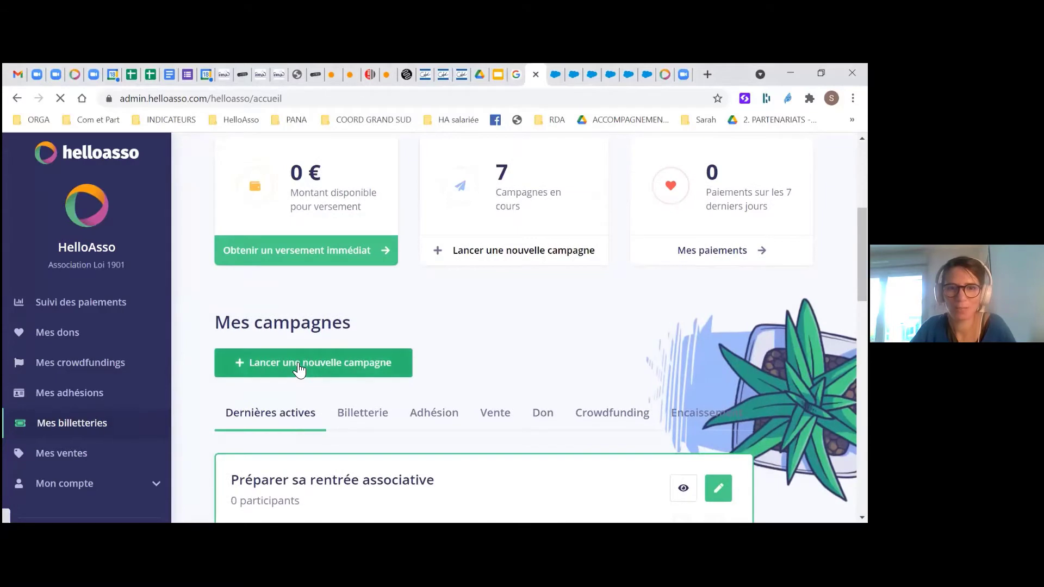
{"action": "left_click", "coordinate": [299, 364]}
Choose Billetterie as the campaign type and review the four-step onboarding guide
{"action": "left_click", "coordinate": [258, 405]}
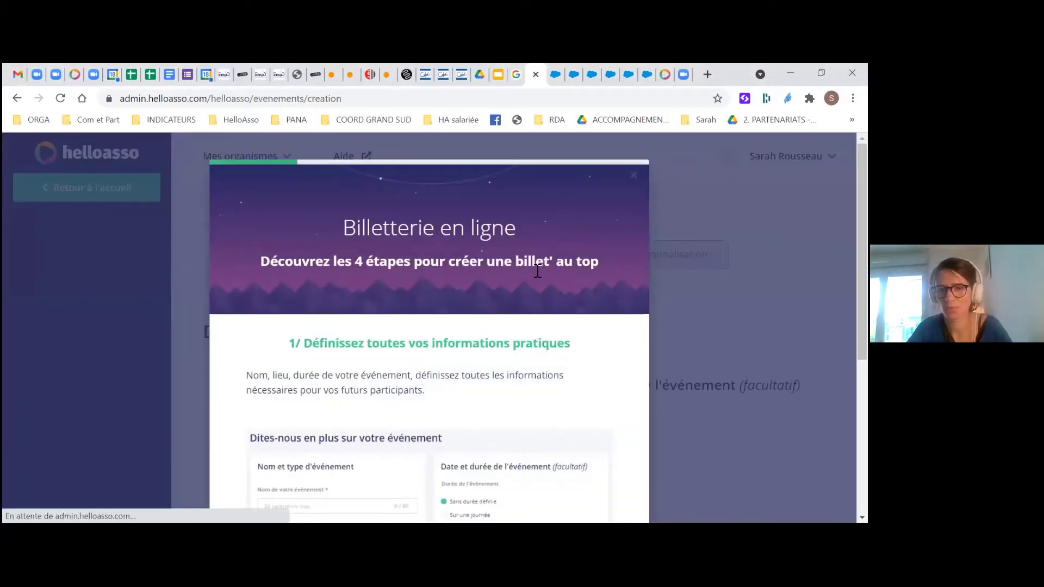
{"action": "scroll", "coordinate": [537, 270], "scroll_direction": "down", "scroll_amount": 3}
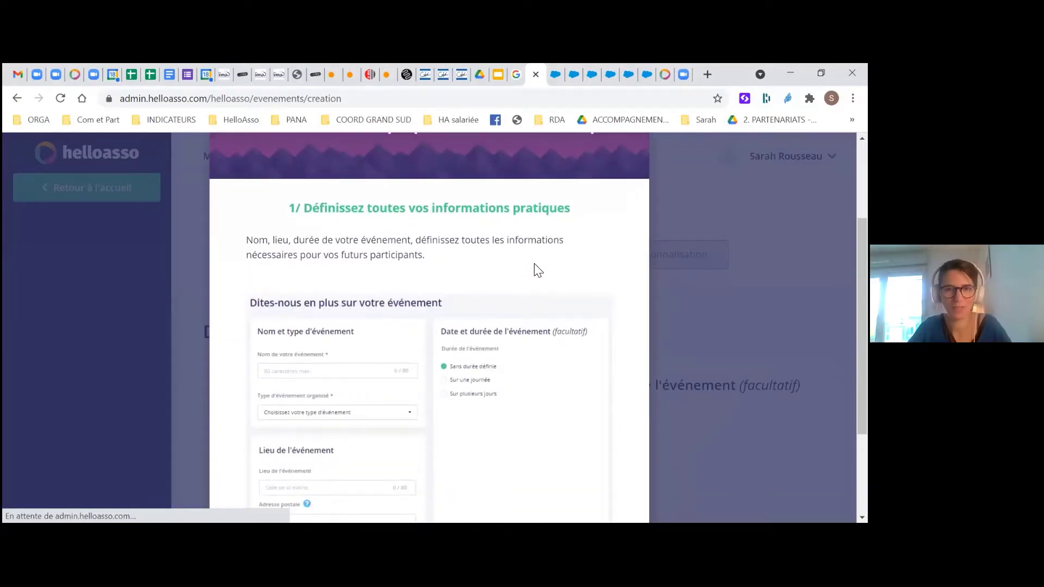
{"action": "scroll", "coordinate": [535, 222], "scroll_direction": "up", "scroll_amount": 2}
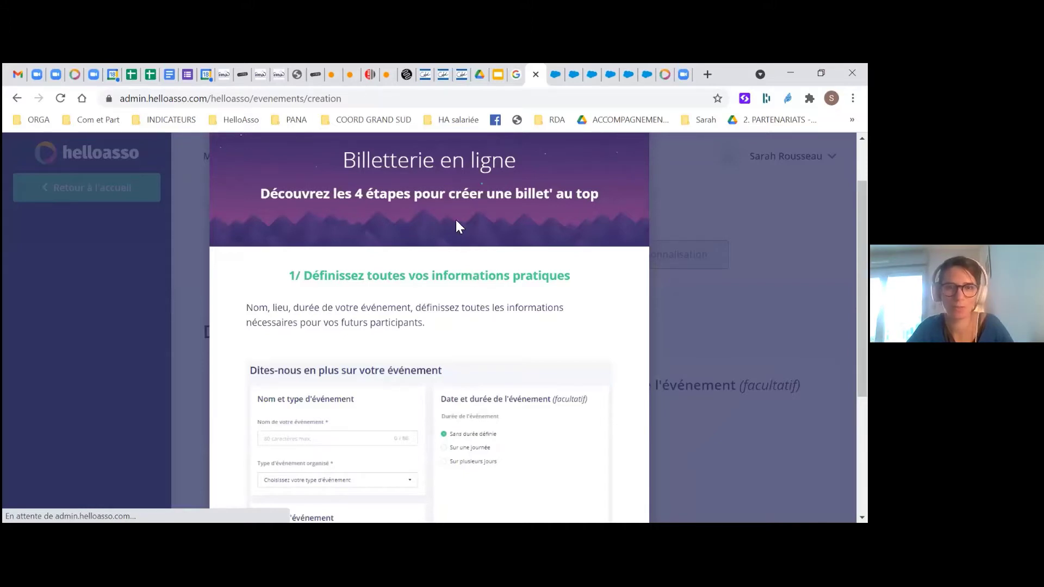
{"action": "scroll", "coordinate": [456, 220], "scroll_direction": "down", "scroll_amount": 4}
{"action": "scroll", "coordinate": [642, 185], "scroll_direction": "up", "scroll_amount": 5}
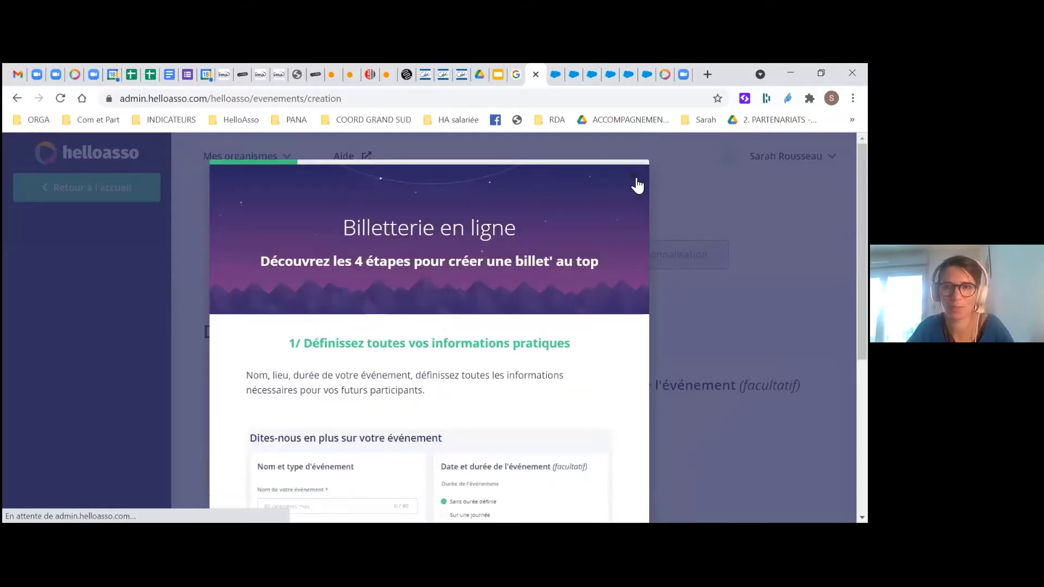
Close the onboarding guide and focus the event name field in Informations générales
{"action": "left_click", "coordinate": [203, 334]}
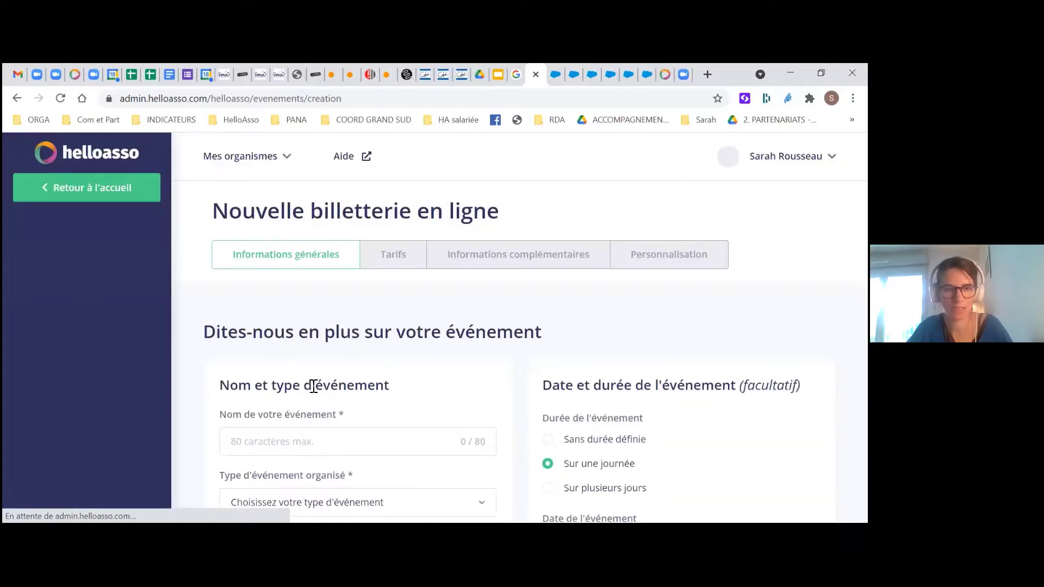
{"action": "scroll", "coordinate": [365, 308], "scroll_direction": "down", "scroll_amount": 1}
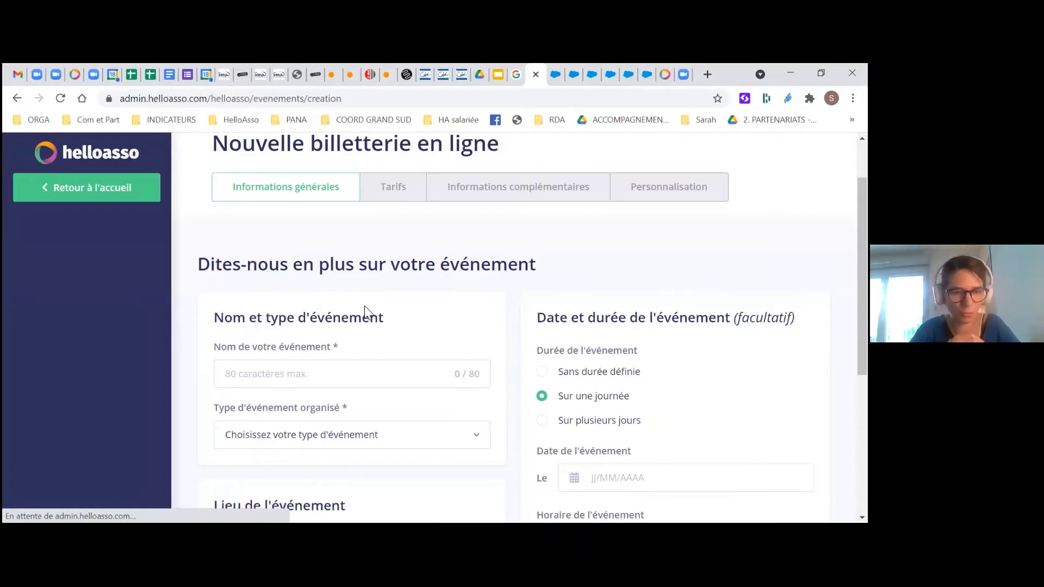
{"action": "left_click", "coordinate": [355, 374]}
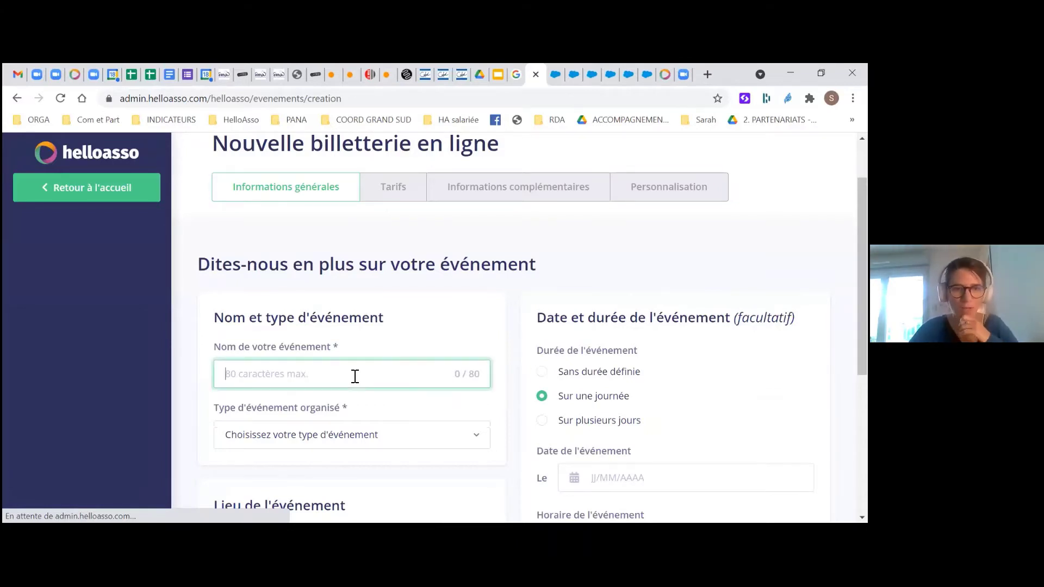
{"action": "scroll", "coordinate": [353, 368], "scroll_direction": "down", "scroll_amount": 1}
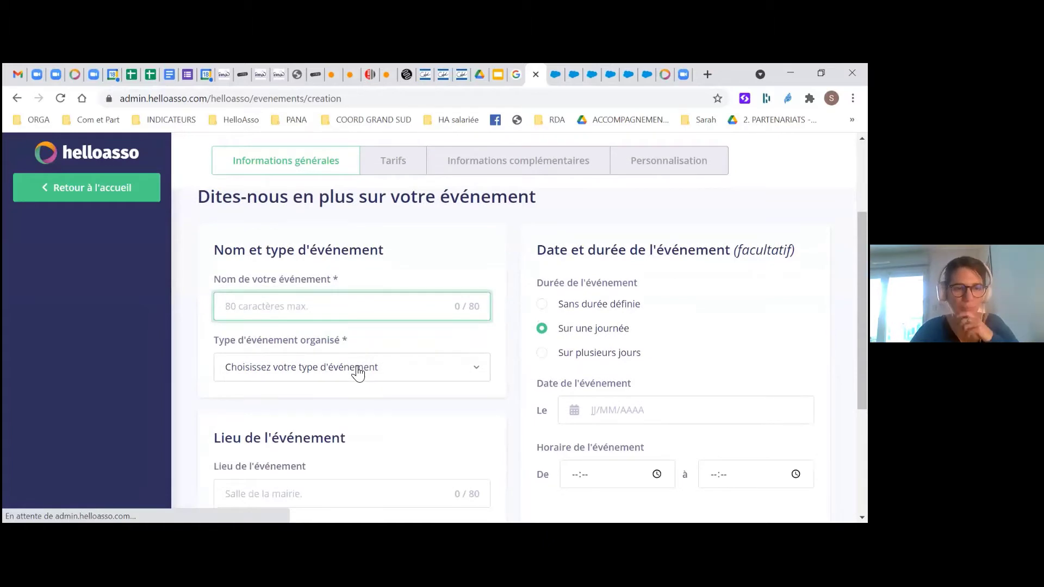
{"action": "scroll", "coordinate": [346, 375], "scroll_direction": "down", "scroll_amount": 2}
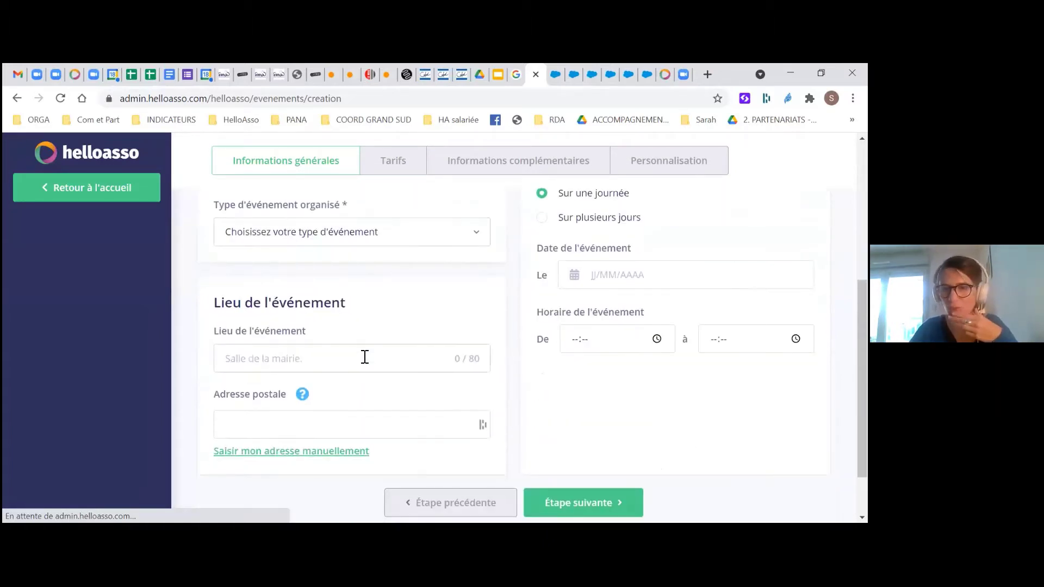
{"action": "scroll", "coordinate": [364, 358], "scroll_direction": "up", "scroll_amount": 1}
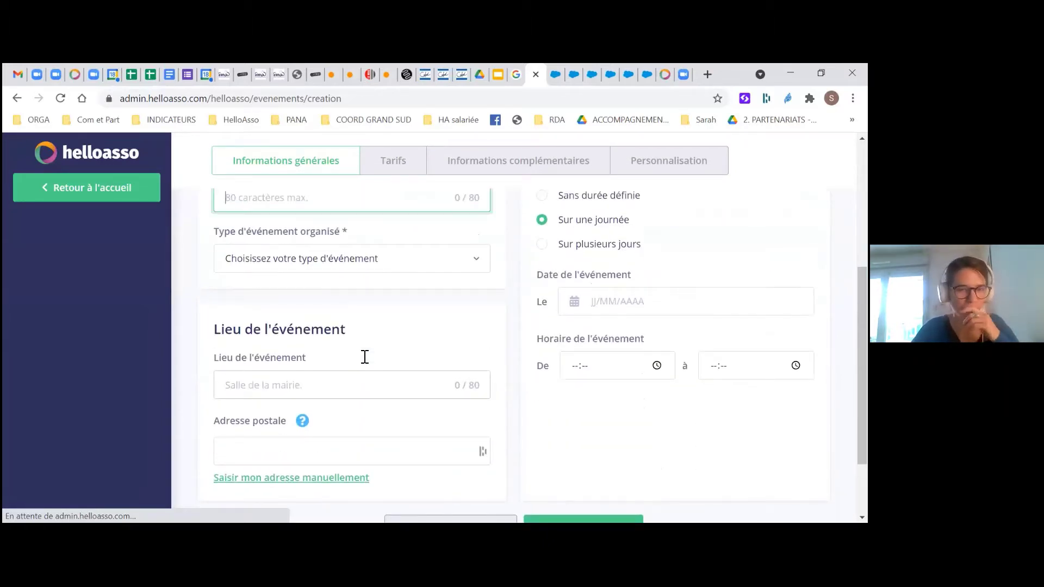
{"action": "scroll", "coordinate": [365, 357], "scroll_direction": "up", "scroll_amount": 2}
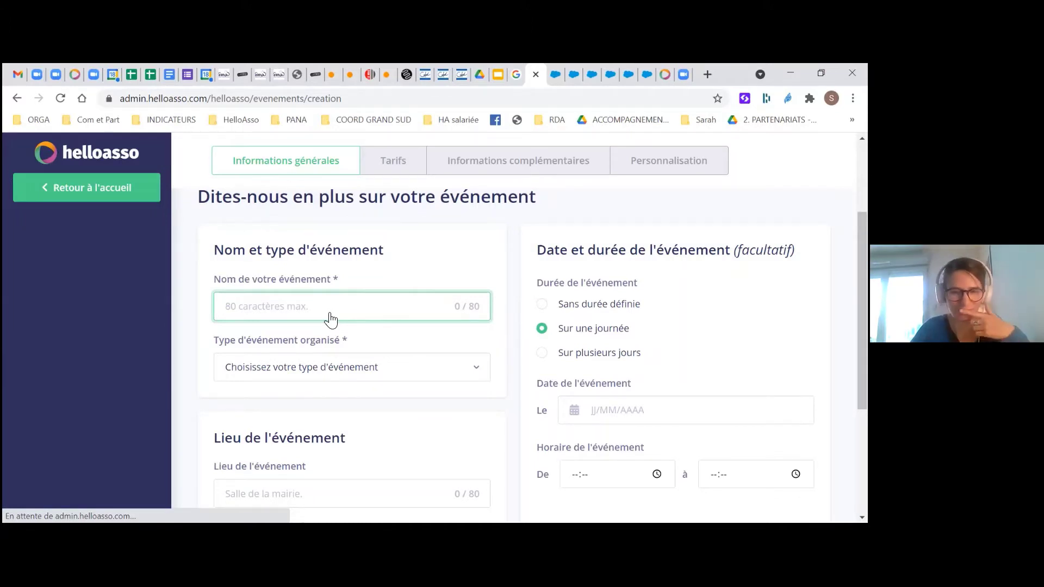
{"action": "scroll", "coordinate": [331, 318], "scroll_direction": "down", "scroll_amount": 1}
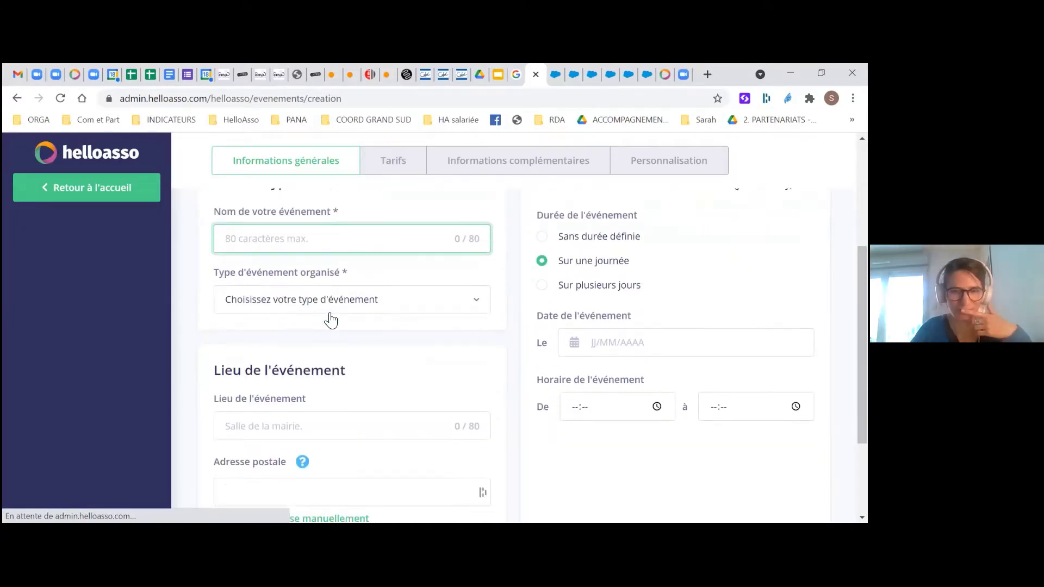
{"action": "scroll", "coordinate": [510, 445], "scroll_direction": "up", "scroll_amount": 1}
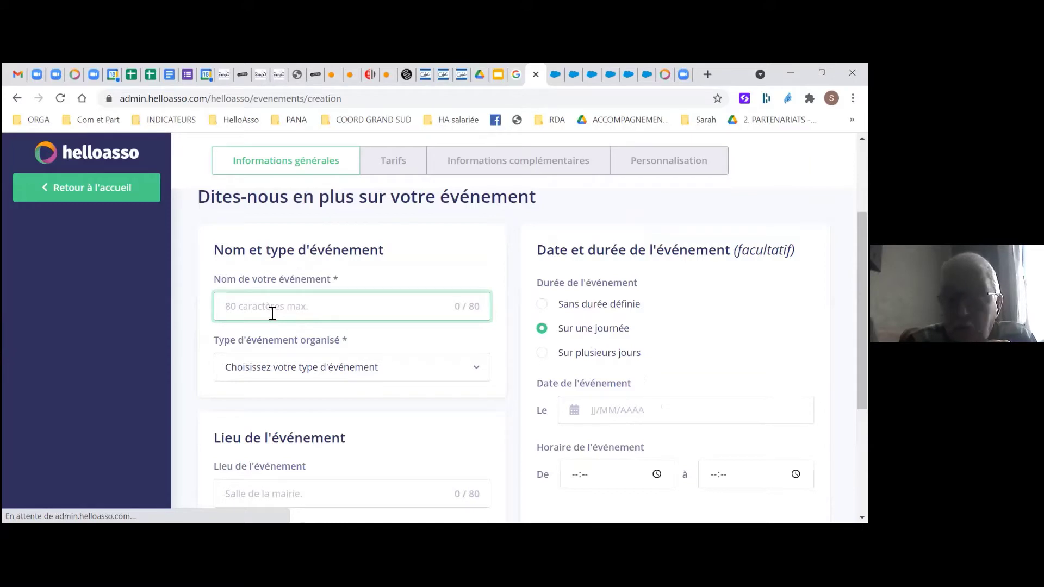
Name the event 'Réveillon 2021', fixing the accent with the spelling suggestion
{"action": "type", "text": "R"}
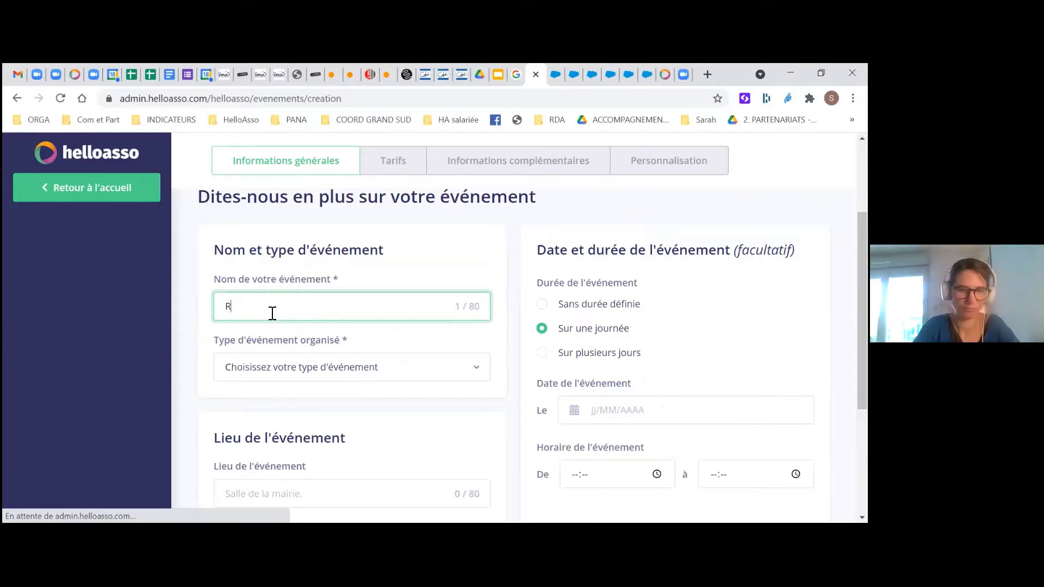
{"action": "type", "text": "evill"}
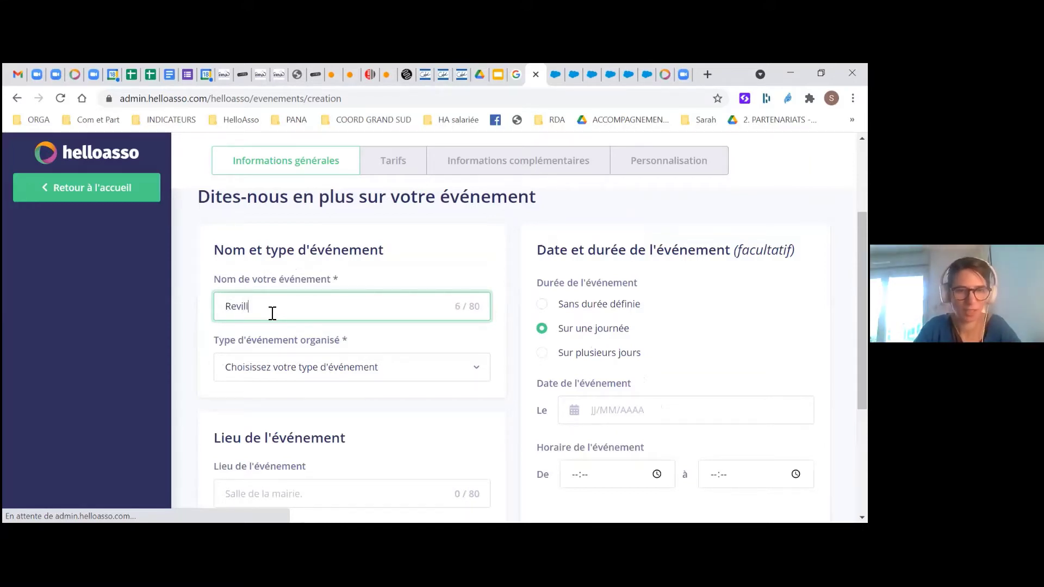
{"action": "key", "text": "BackSpace"}
{"action": "key", "text": "BackSpace"}
{"action": "key", "text": "BackSpace"}
{"action": "key", "text": "BackSpace"}
{"action": "key", "text": "BackSpace"}
{"action": "key", "text": "BackSpace"}
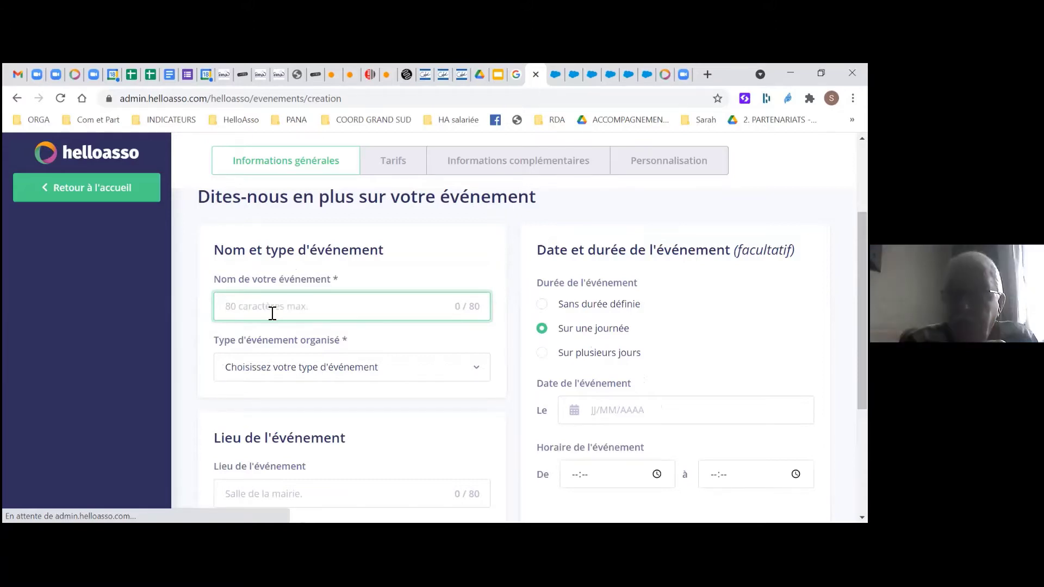
{"action": "type", "text": "Rev"}
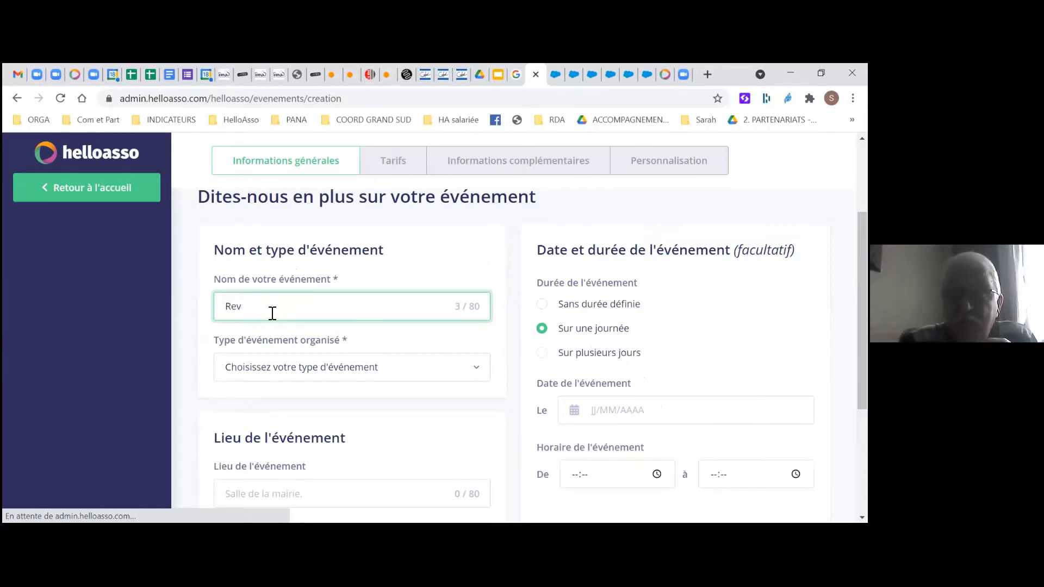
{"action": "type", "text": "eillon "}
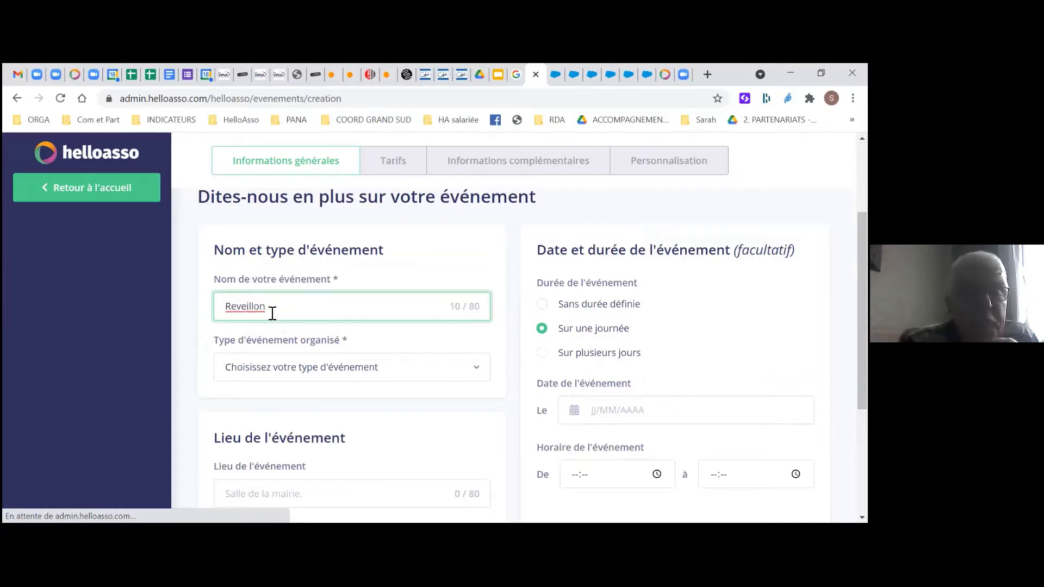
{"action": "type", "text": "2021"}
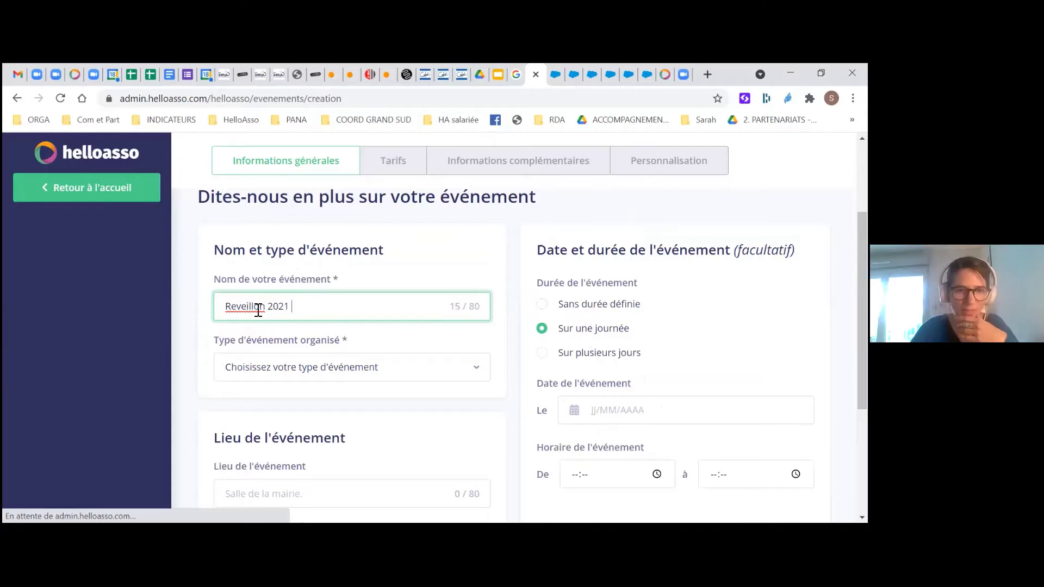
{"action": "right_click", "coordinate": [257, 308]}
{"action": "left_click", "coordinate": [288, 318]}
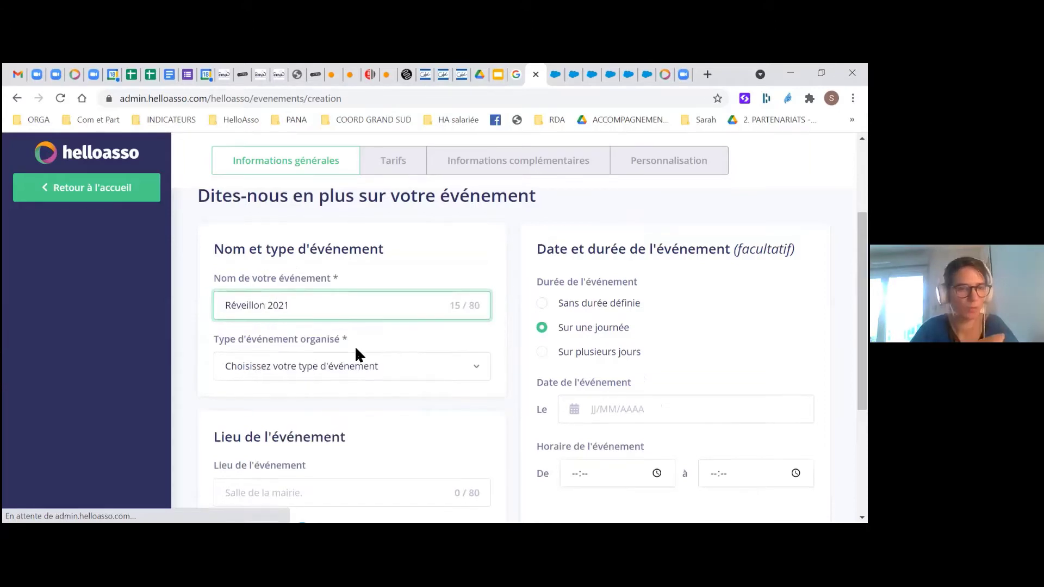
{"action": "scroll", "coordinate": [355, 354], "scroll_direction": "down", "scroll_amount": 1}
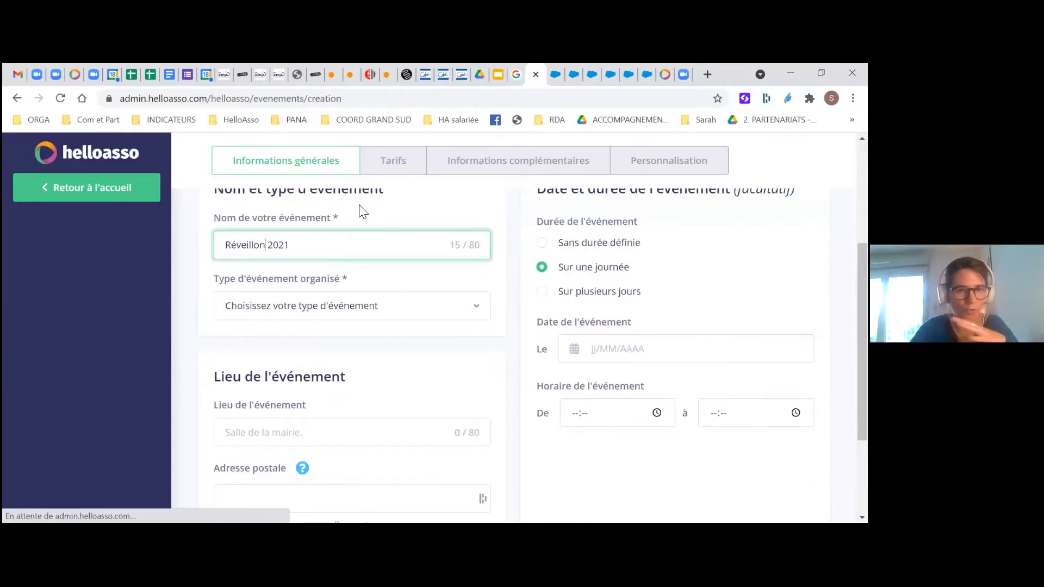
Set the event type to Soirée(s)
{"action": "left_click", "coordinate": [464, 306]}
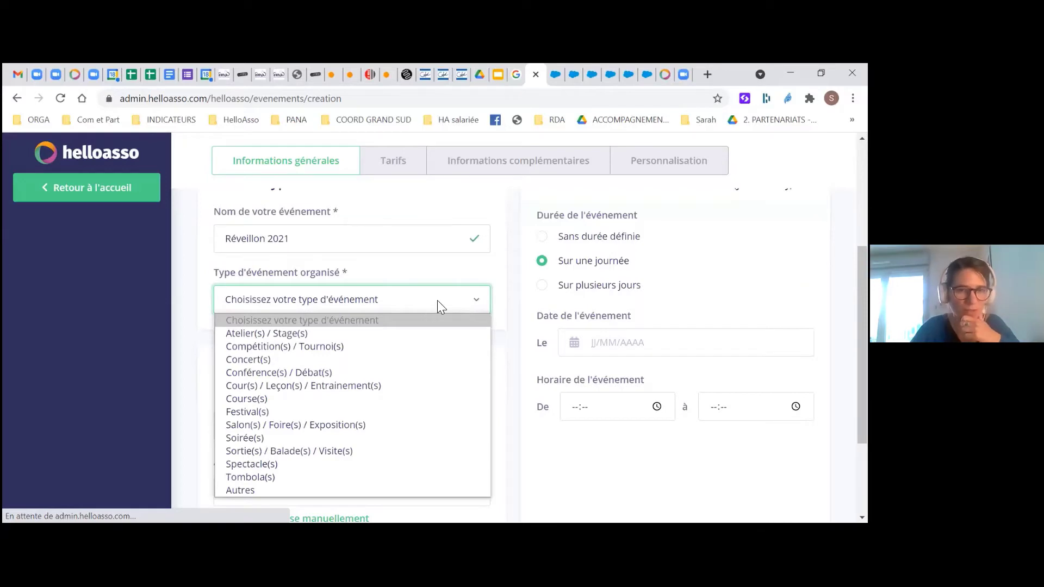
{"action": "scroll", "coordinate": [437, 300], "scroll_direction": "down", "scroll_amount": 1}
{"action": "left_click", "coordinate": [478, 232]}
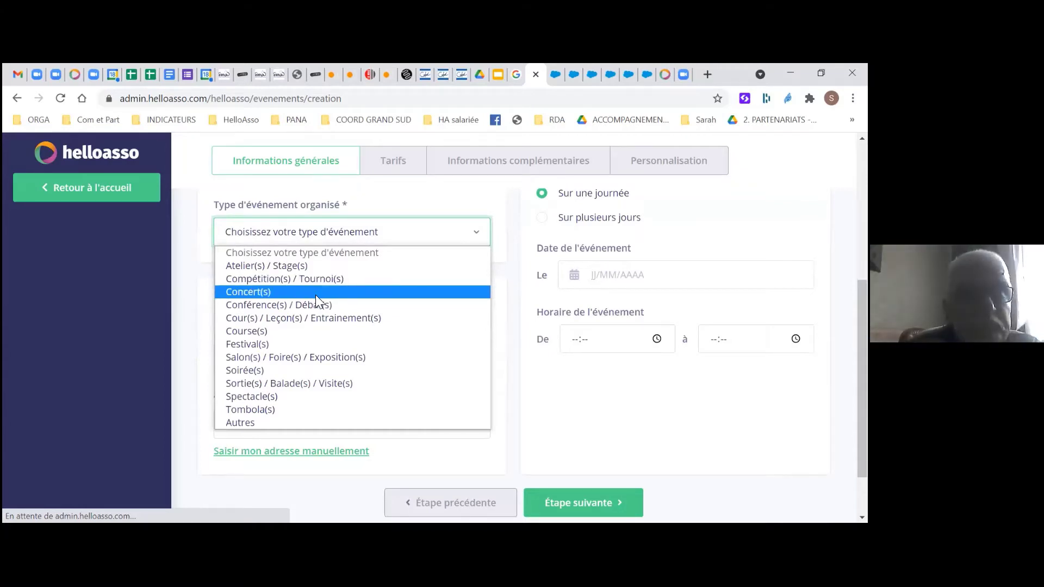
{"action": "left_click", "coordinate": [276, 370]}
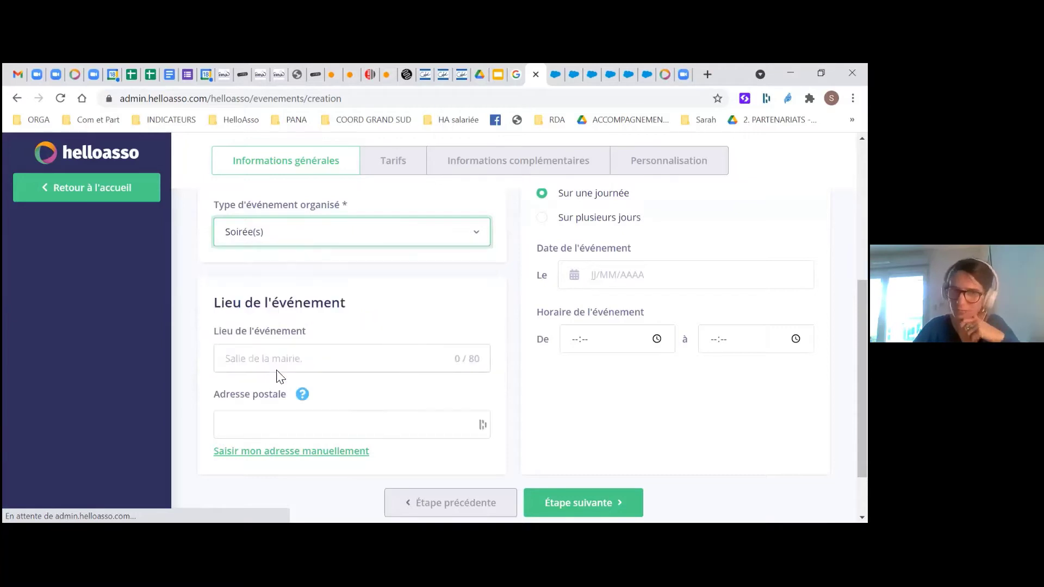
{"action": "scroll", "coordinate": [348, 350], "scroll_direction": "up", "scroll_amount": 1}
{"action": "scroll", "coordinate": [363, 340], "scroll_direction": "up", "scroll_amount": 2}
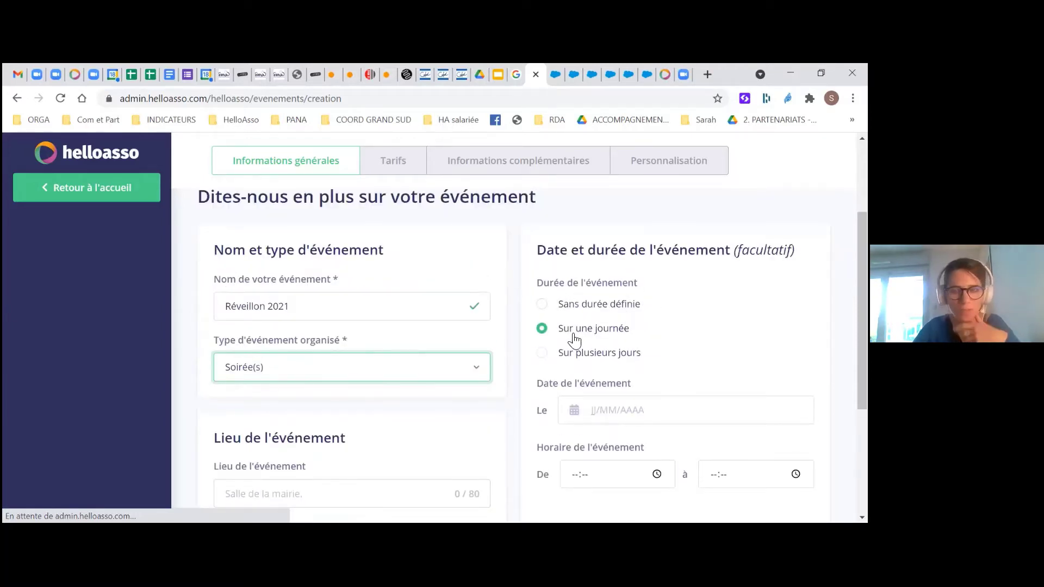
{"action": "scroll", "coordinate": [629, 332], "scroll_direction": "down", "scroll_amount": 1}
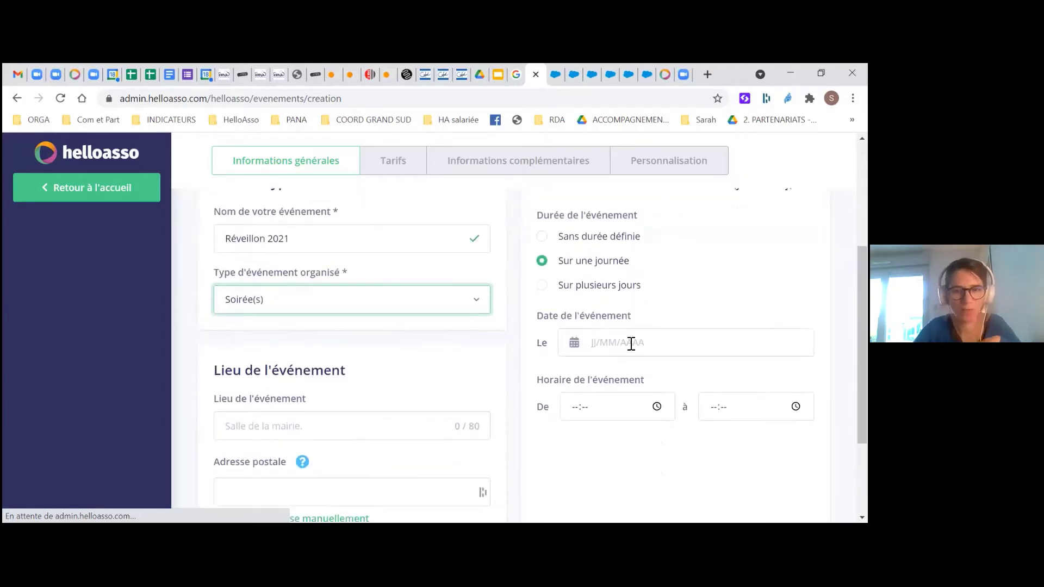
Advance the calendar to Décembre 2021 and pick 31 as the event date
{"action": "left_click", "coordinate": [589, 342]}
{"action": "scroll", "coordinate": [590, 342], "scroll_direction": "down", "scroll_amount": 2}
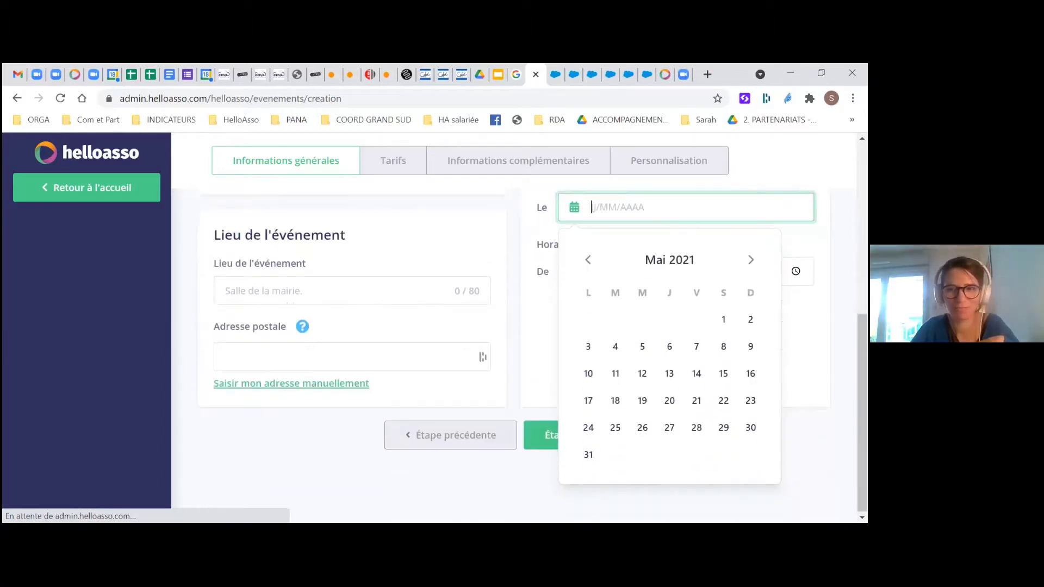
{"action": "left_click", "coordinate": [750, 260]}
{"action": "left_click", "coordinate": [750, 259]}
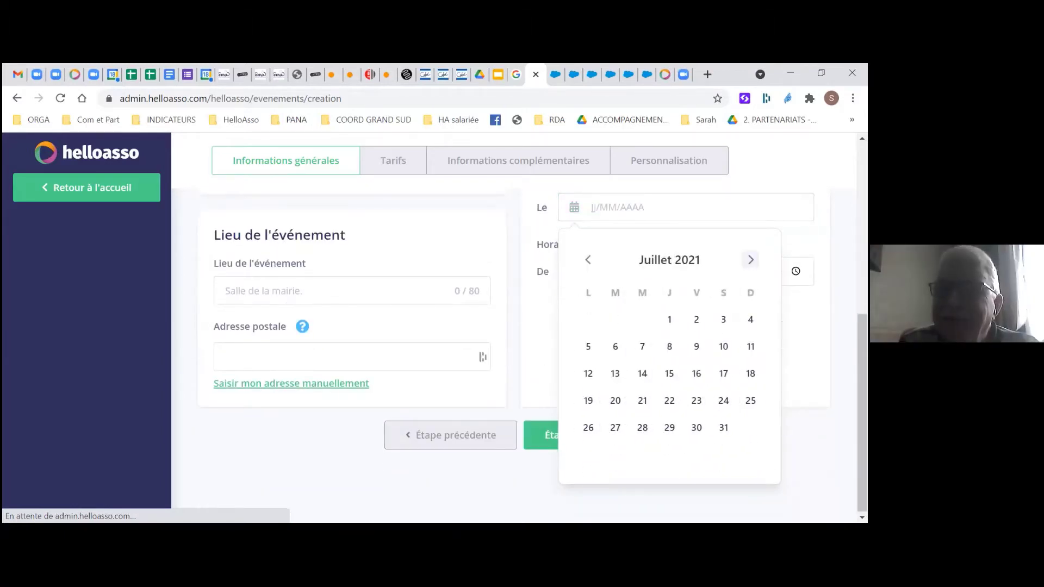
{"action": "left_click", "coordinate": [750, 260]}
{"action": "left_click", "coordinate": [750, 260]}
{"action": "left_click", "coordinate": [750, 260]}
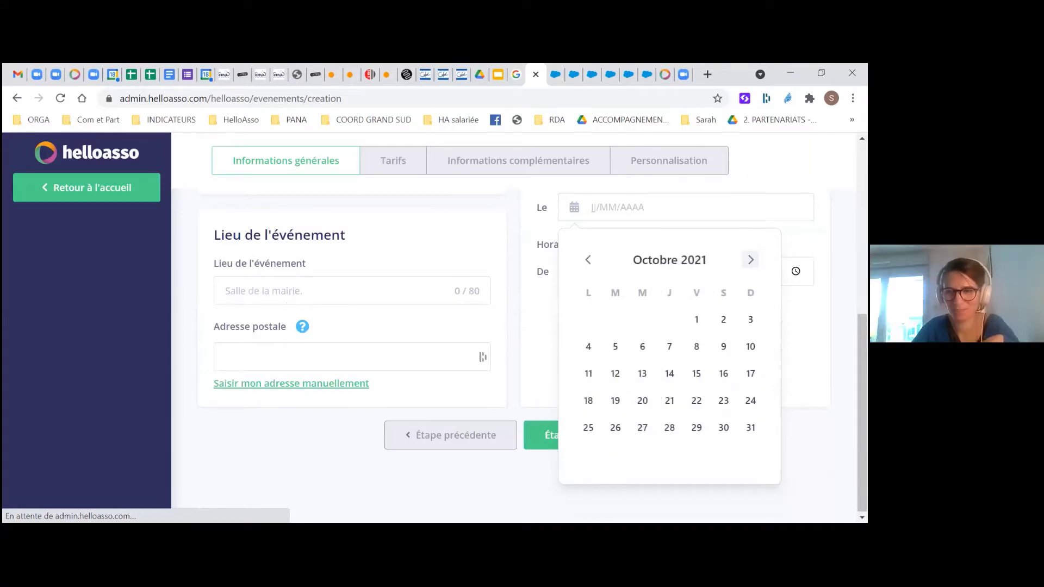
{"action": "left_click", "coordinate": [750, 260]}
{"action": "left_click", "coordinate": [750, 259]}
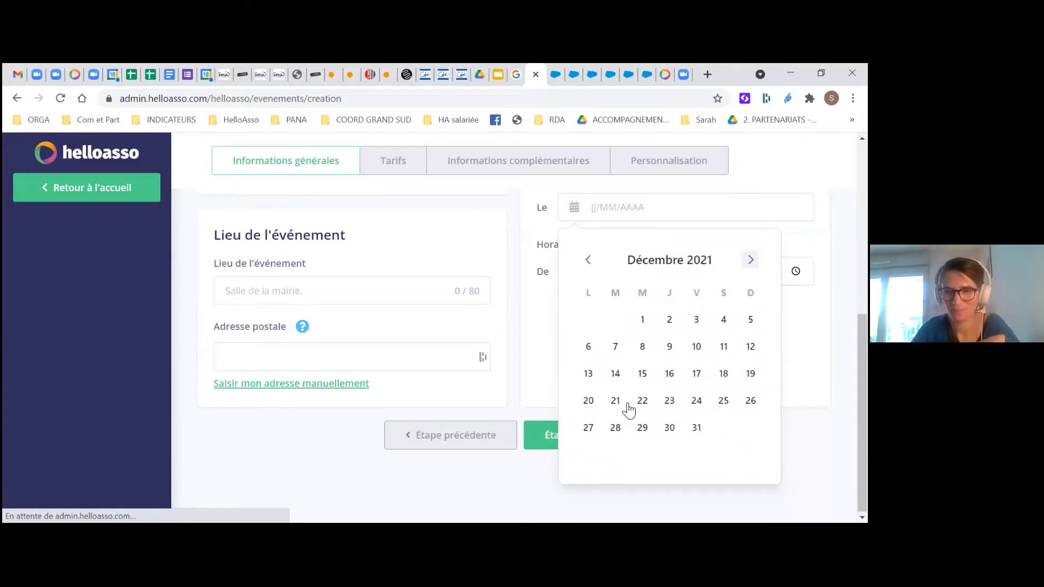
{"action": "left_click", "coordinate": [696, 428]}
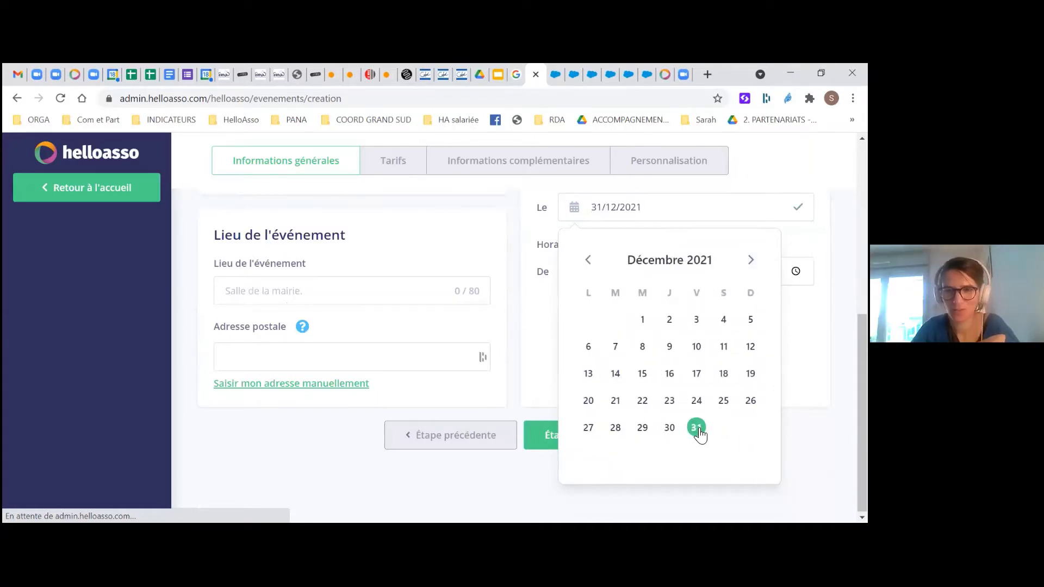
{"action": "left_click", "coordinate": [537, 320]}
{"action": "left_click", "coordinate": [572, 276]}
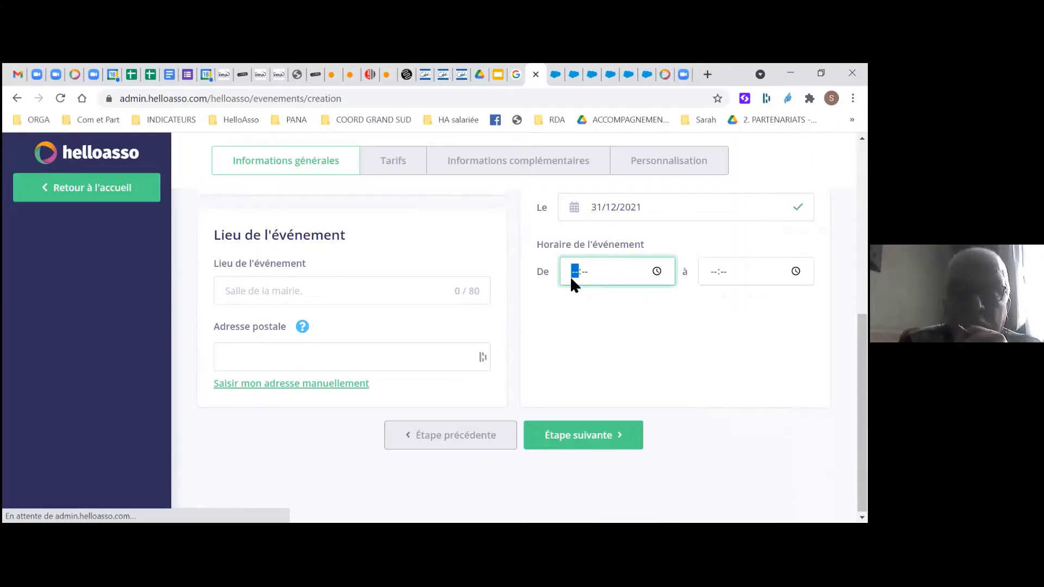
Enter 20:00 to 04:00 times and select Sur plusieurs jours, showing January 2022 for the end date
{"action": "type", "text": "20:"}
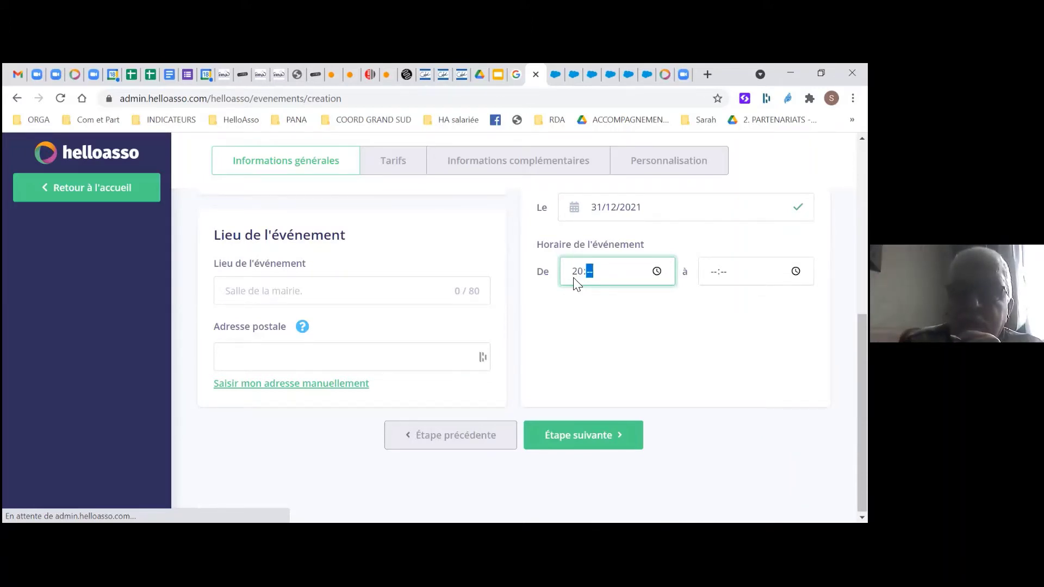
{"action": "type", "text": "00"}
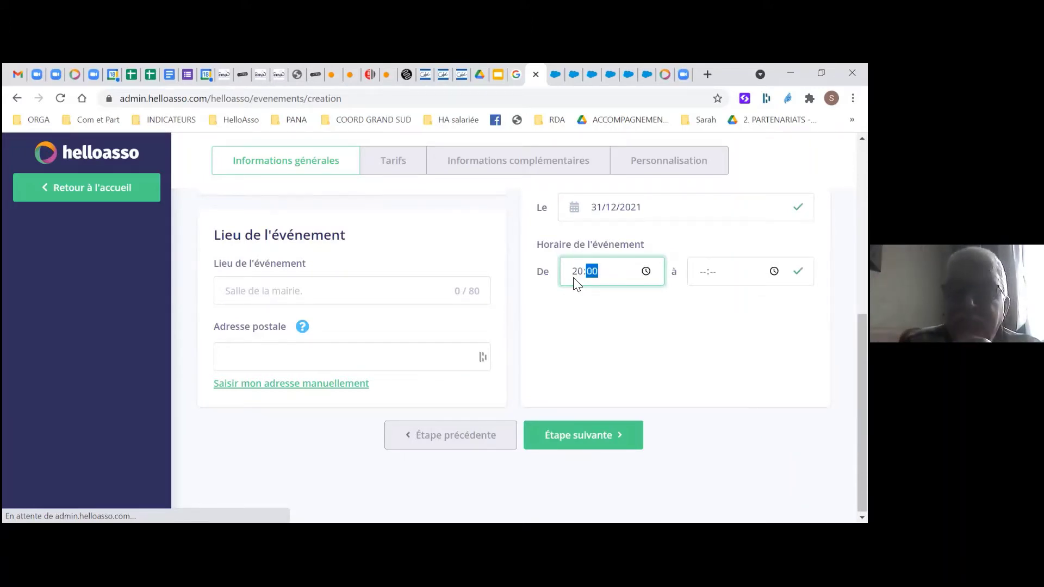
{"action": "key", "text": "Tab"}
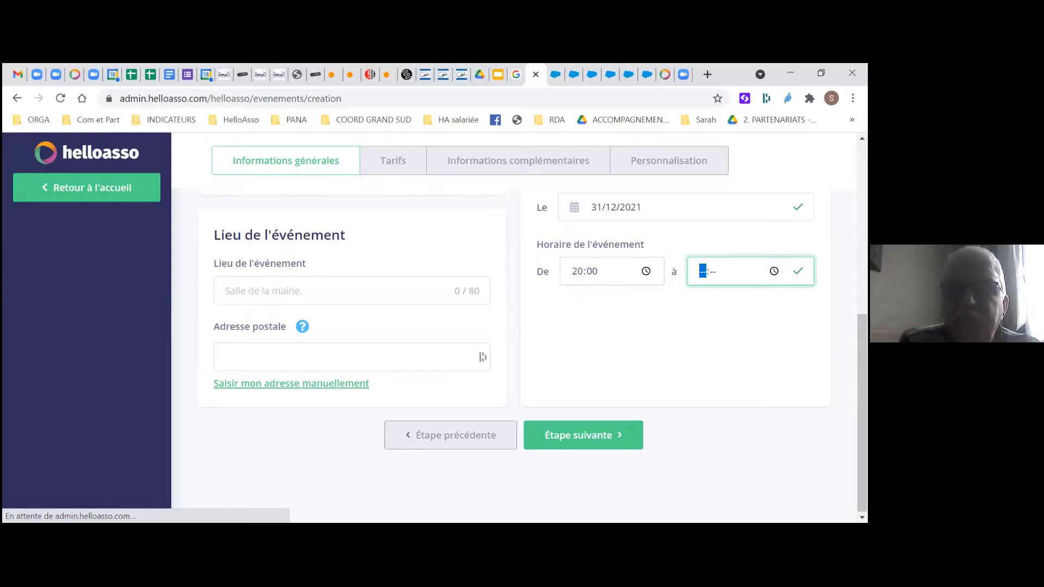
{"action": "type", "text": "0400"}
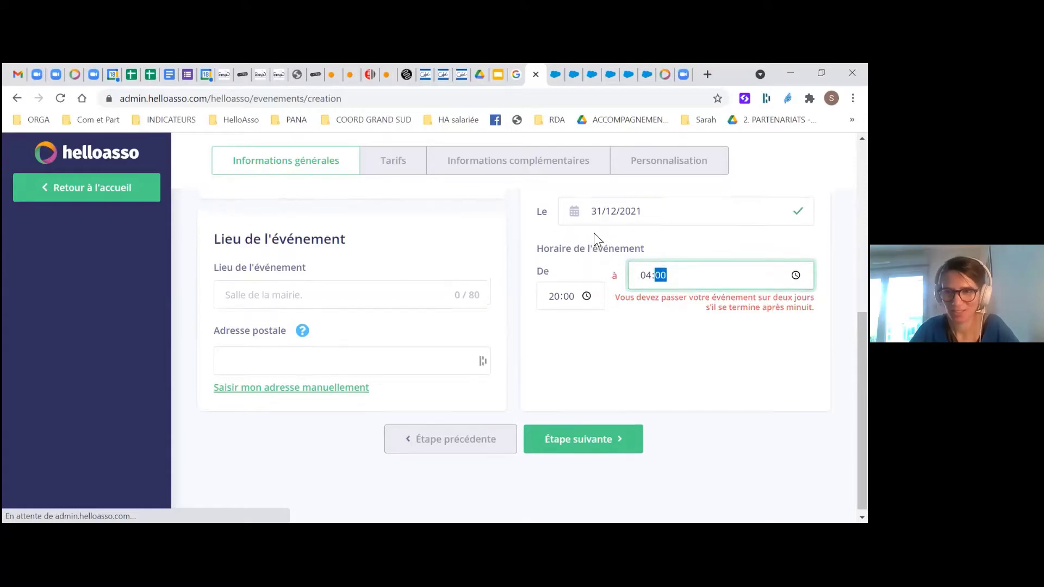
{"action": "scroll", "coordinate": [593, 232], "scroll_direction": "up", "scroll_amount": 1}
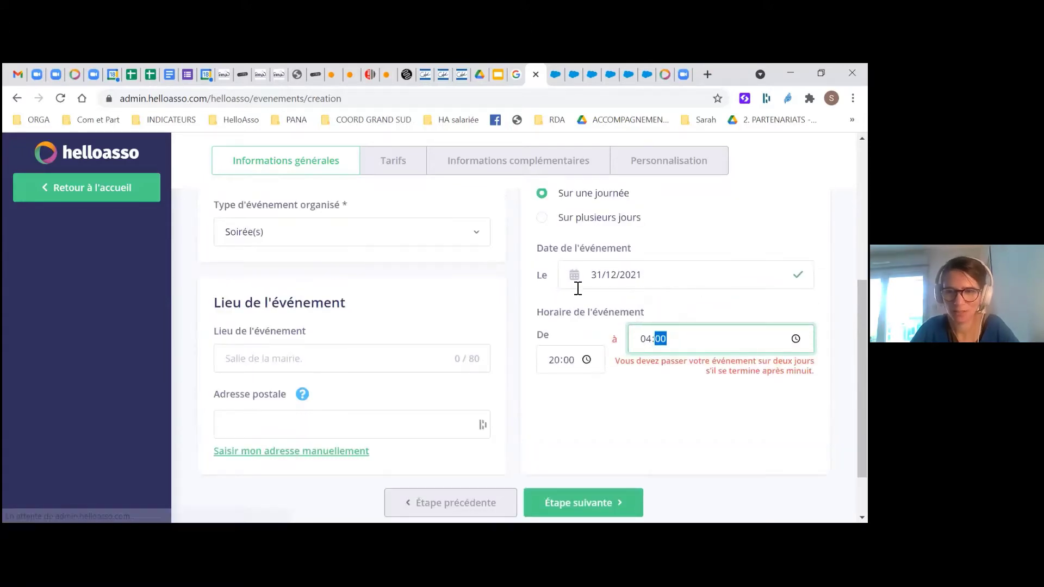
{"action": "left_click", "coordinate": [544, 220]}
{"action": "left_click", "coordinate": [737, 290]}
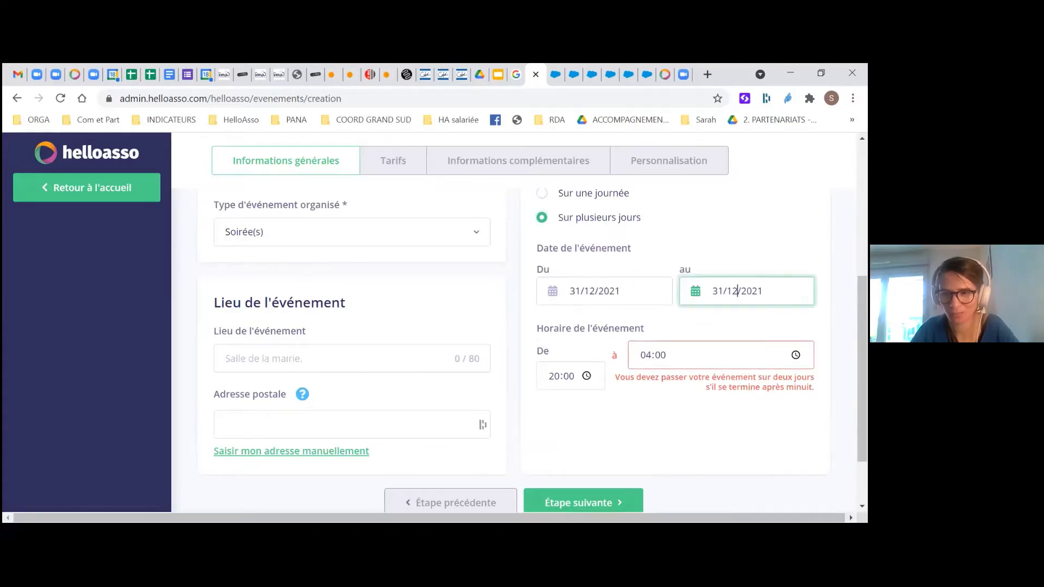
{"action": "left_click", "coordinate": [827, 344]}
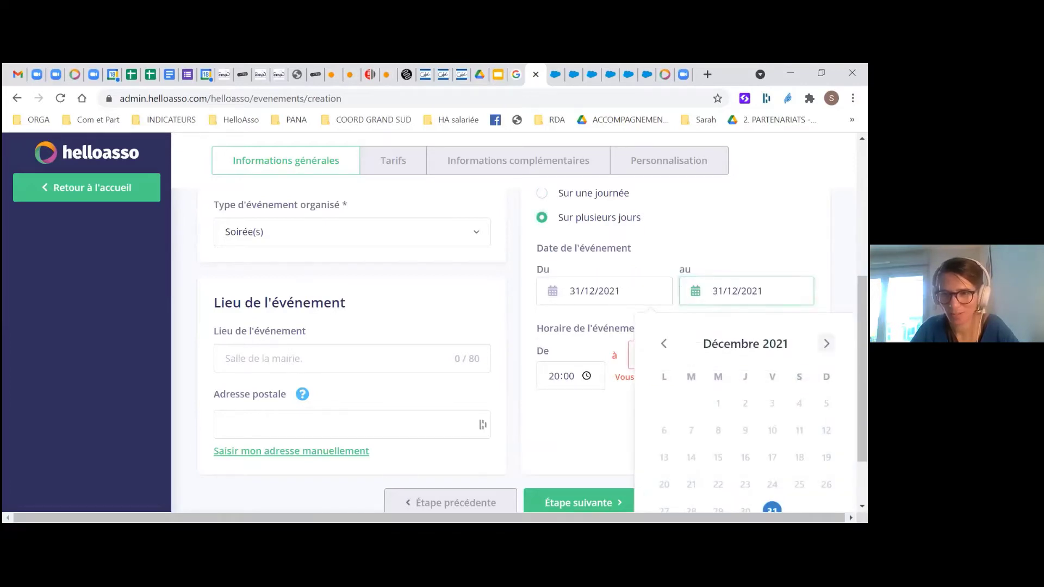
End the event on 01/01/2022, enter venue 'Salle des fêtes', and continue to Tarifs
{"action": "left_click", "coordinate": [799, 403]}
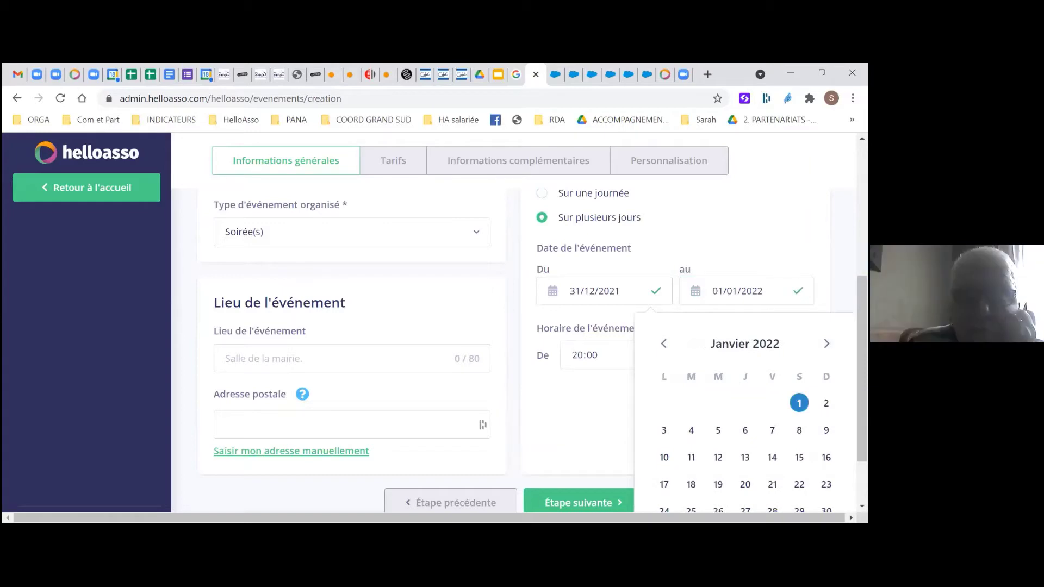
{"action": "scroll", "coordinate": [390, 331], "scroll_direction": "down", "scroll_amount": 2}
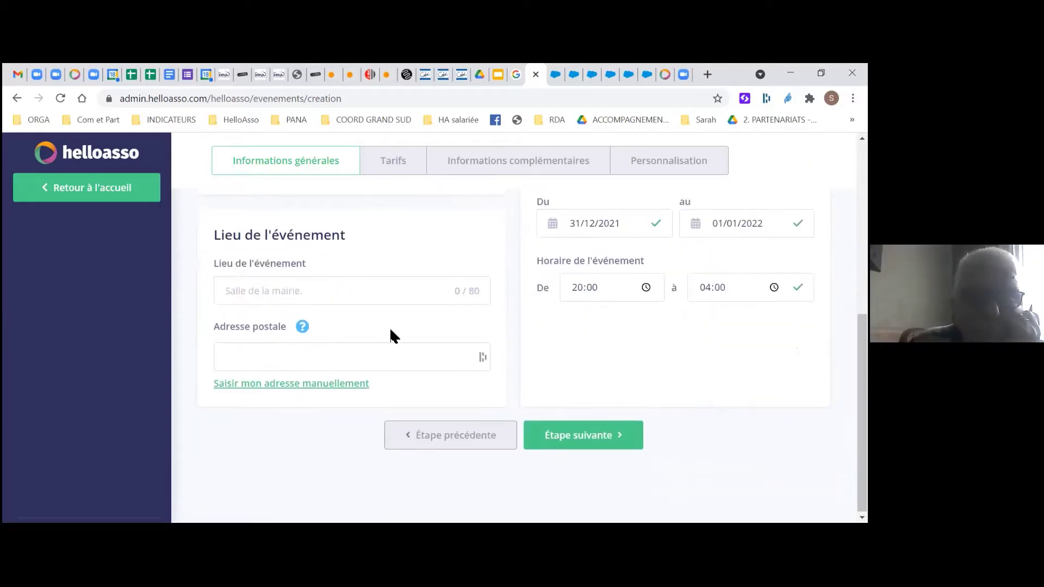
{"action": "left_click", "coordinate": [303, 291]}
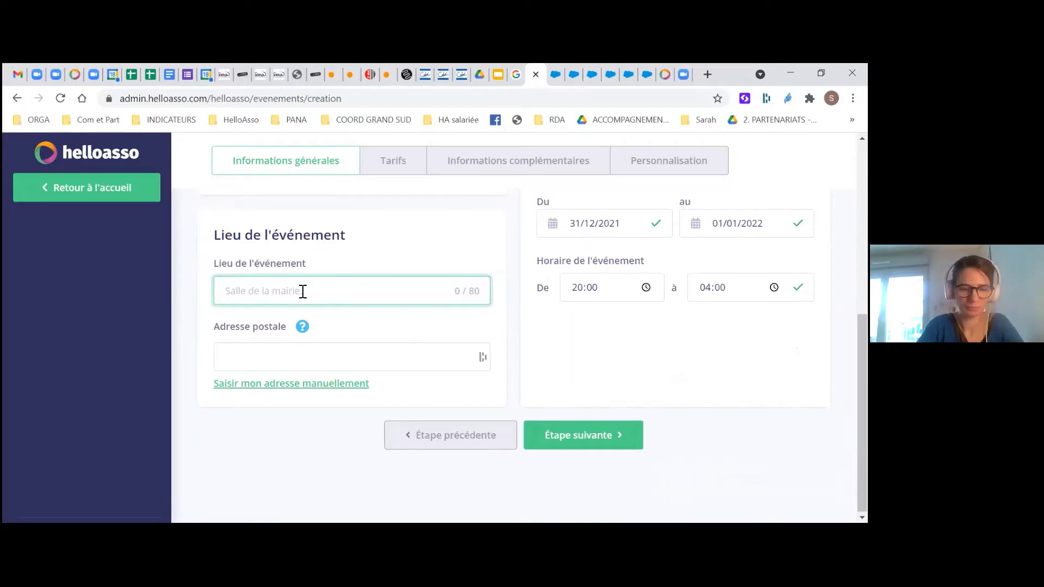
{"action": "type", "text": "Salle "}
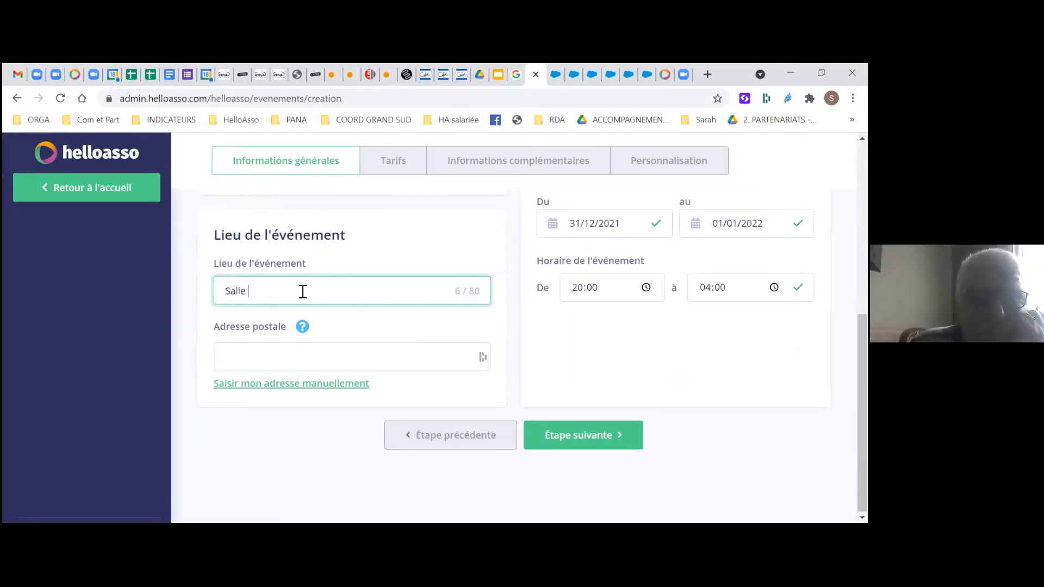
{"action": "type", "text": "des fêtes"}
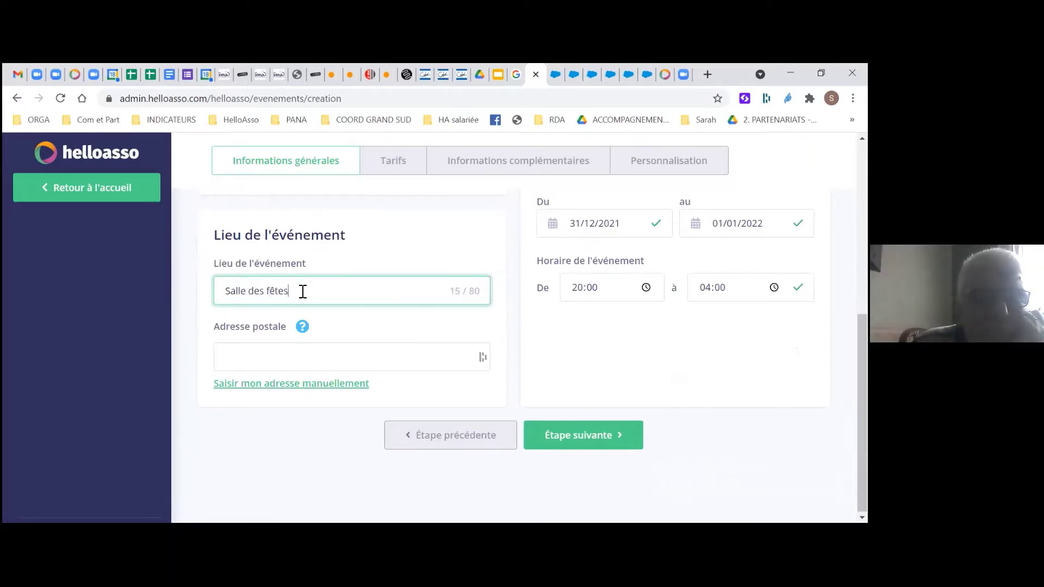
{"action": "left_click", "coordinate": [277, 358]}
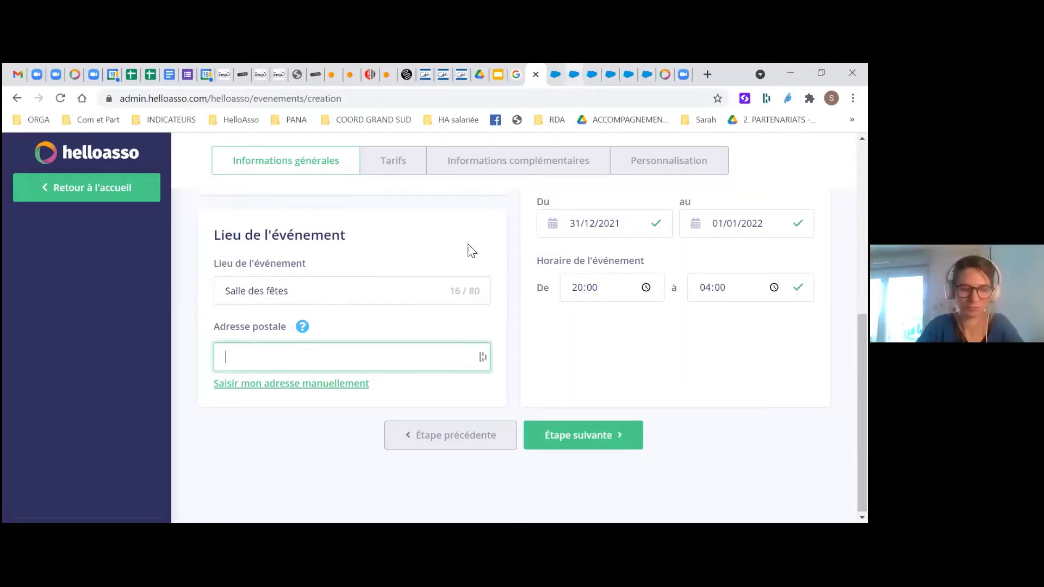
{"action": "mouse_move", "coordinate": [300, 327]}
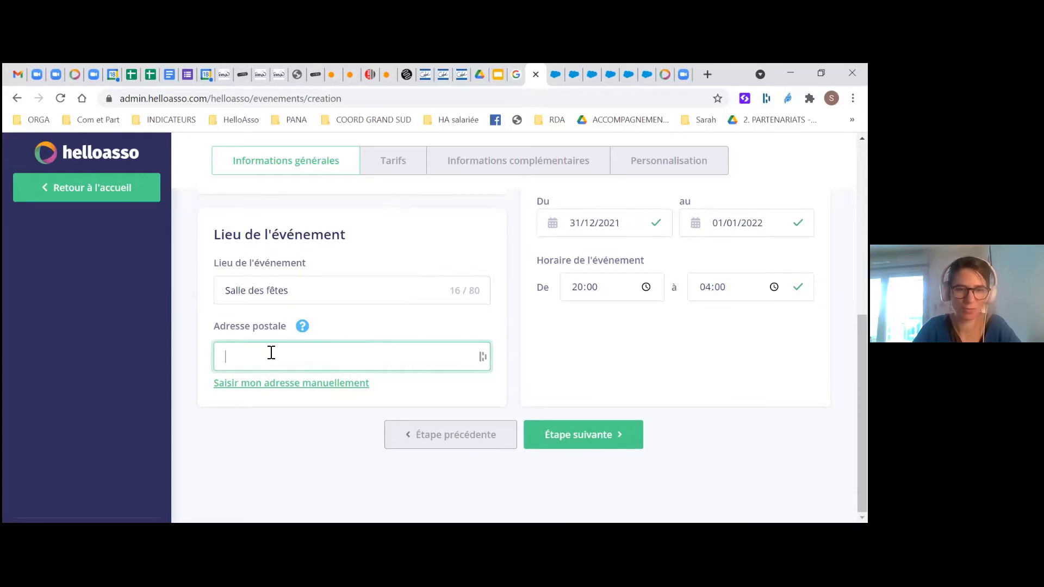
{"action": "left_click", "coordinate": [567, 434]}
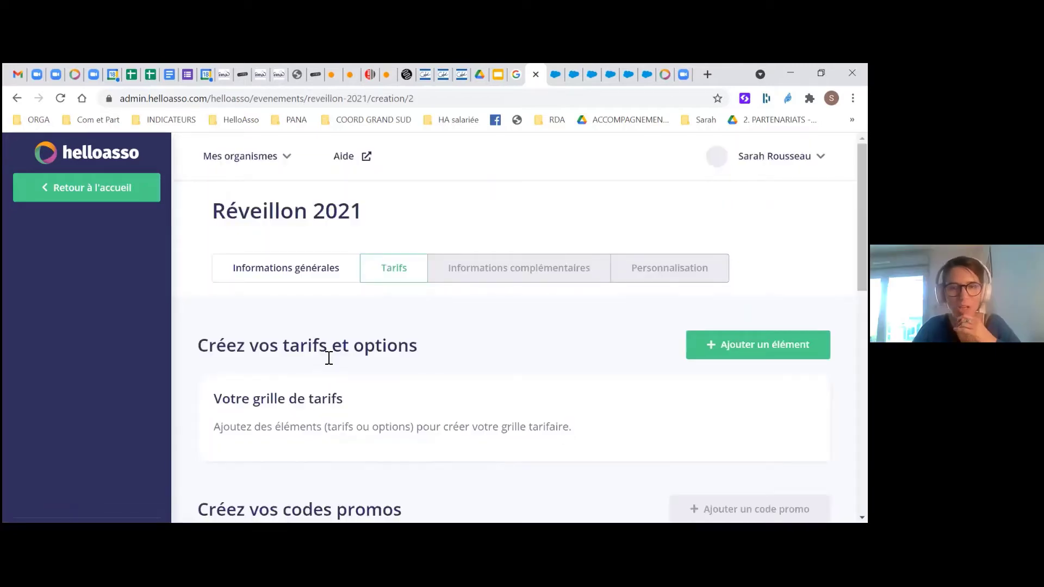
Review the empty Tarifs page and open the Ajouter un élément menu
{"action": "scroll", "coordinate": [328, 357], "scroll_direction": "down", "scroll_amount": 1}
{"action": "scroll", "coordinate": [328, 358], "scroll_direction": "down", "scroll_amount": 1}
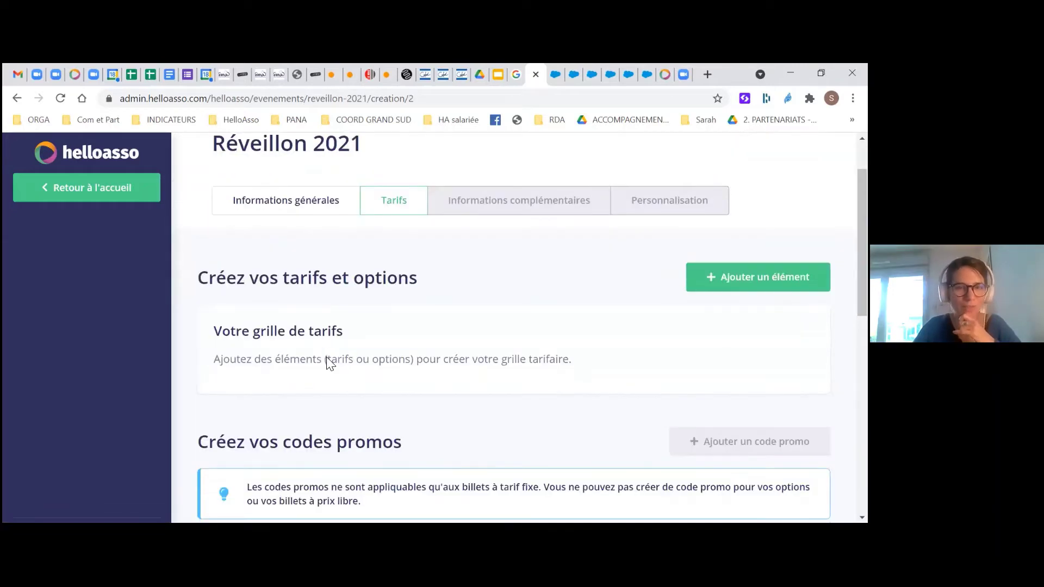
{"action": "scroll", "coordinate": [326, 356], "scroll_direction": "down", "scroll_amount": 1}
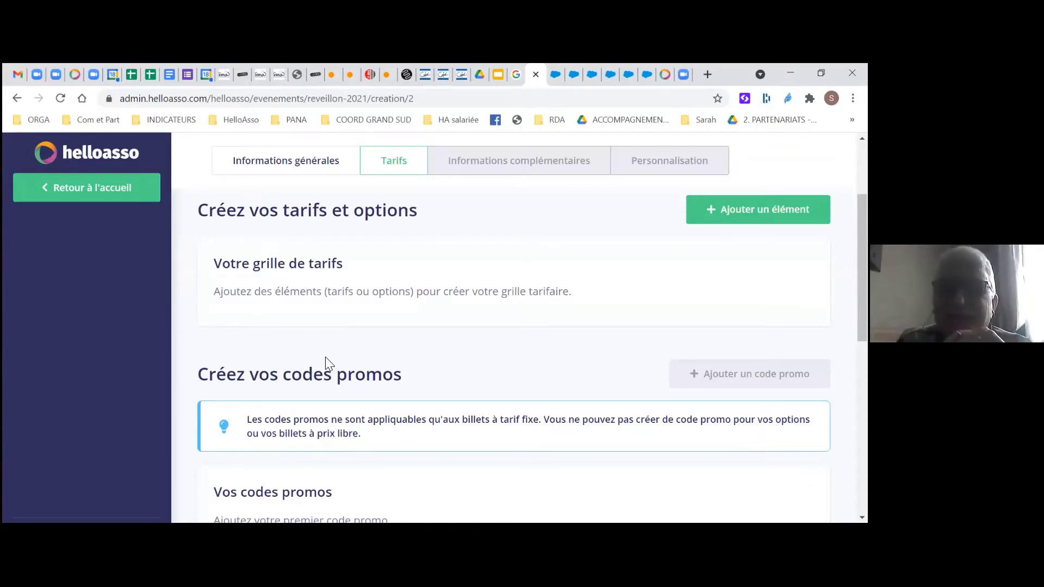
{"action": "scroll", "coordinate": [443, 294], "scroll_direction": "up", "scroll_amount": 1}
{"action": "scroll", "coordinate": [679, 399], "scroll_direction": "up", "scroll_amount": 1}
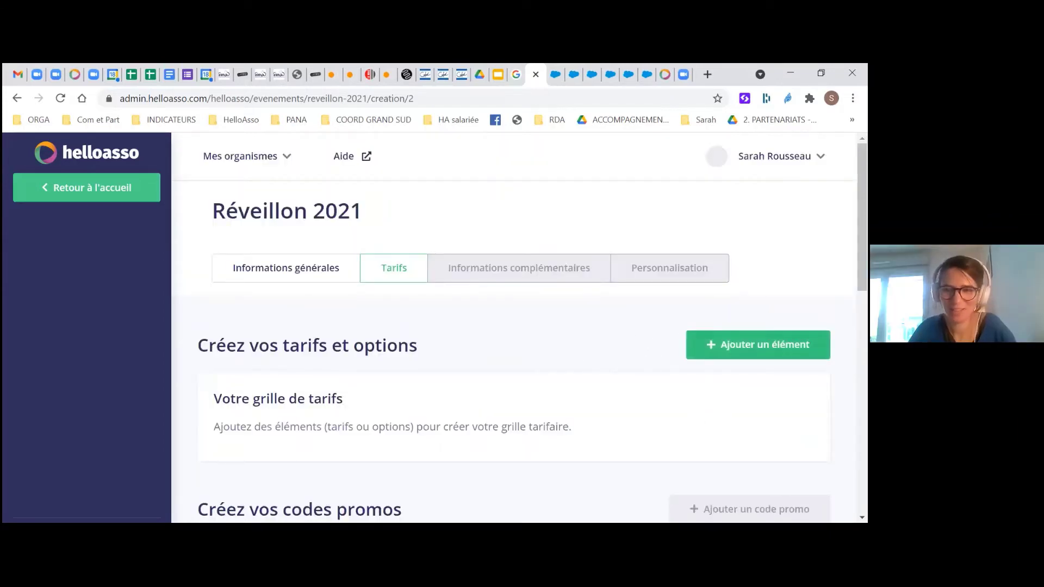
{"action": "left_click", "coordinate": [707, 347]}
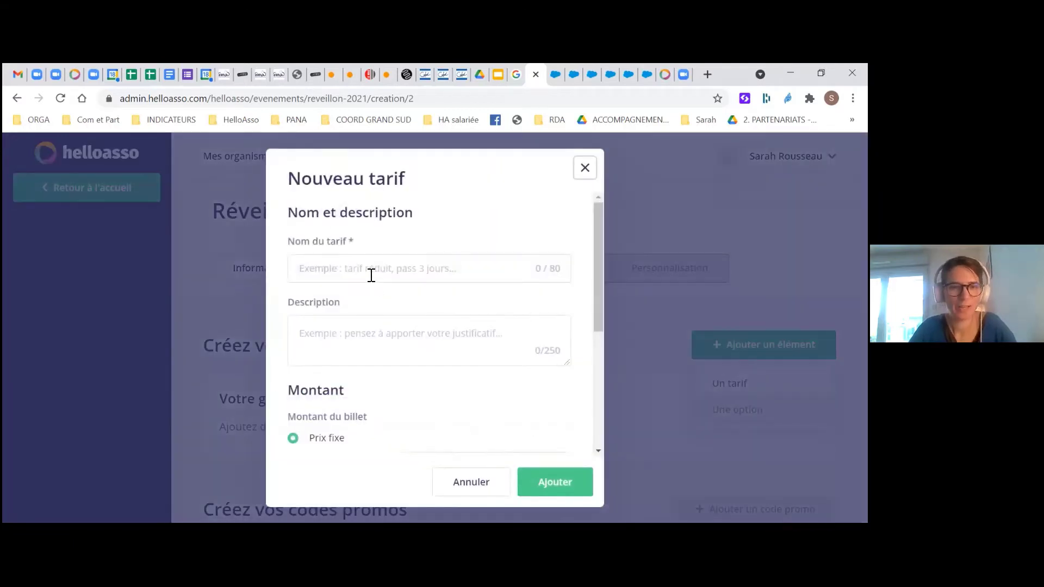
Name the new rate 'Tarif adulte' and start its description
{"action": "left_click", "coordinate": [371, 275]}
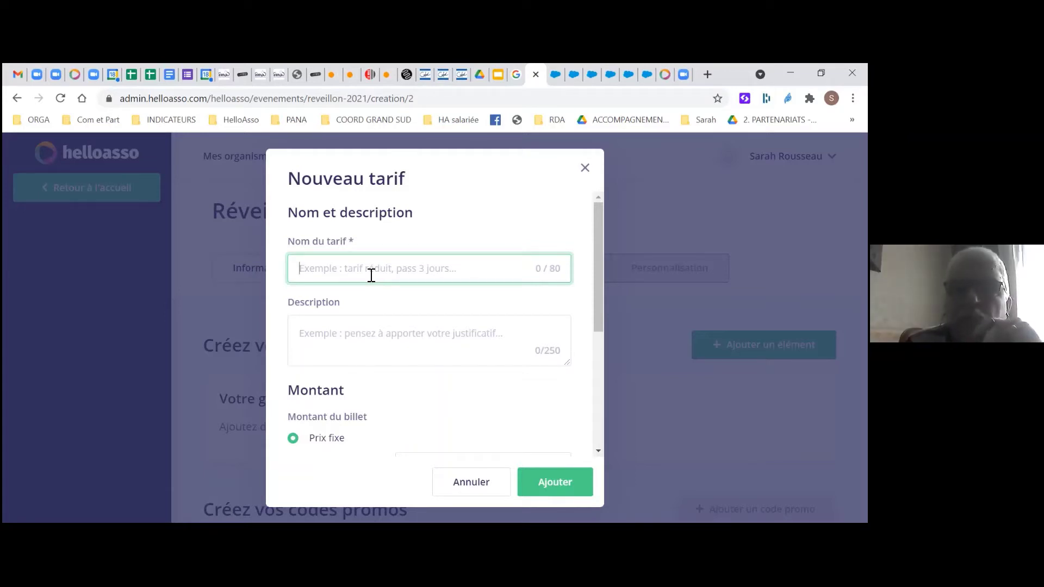
{"action": "type", "text": "Tari"}
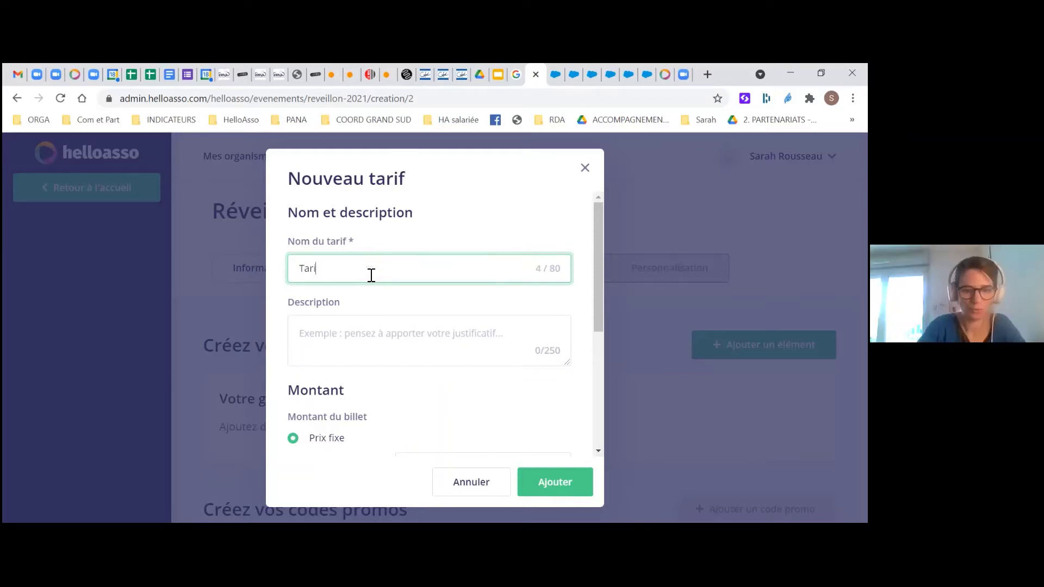
{"action": "type", "text": "f aduk"}
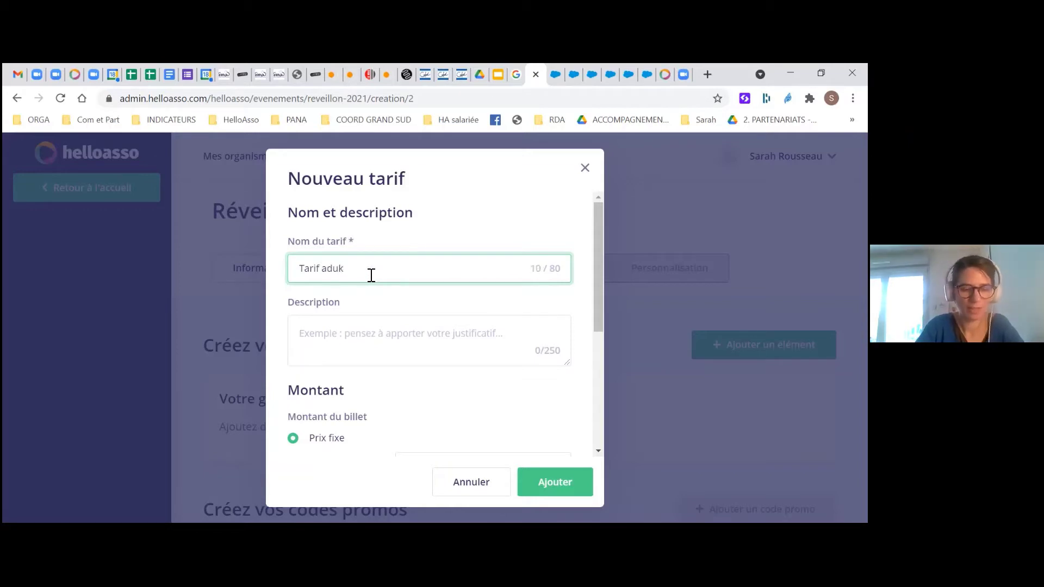
{"action": "key", "text": "BackSpace"}
{"action": "type", "text": "lte"}
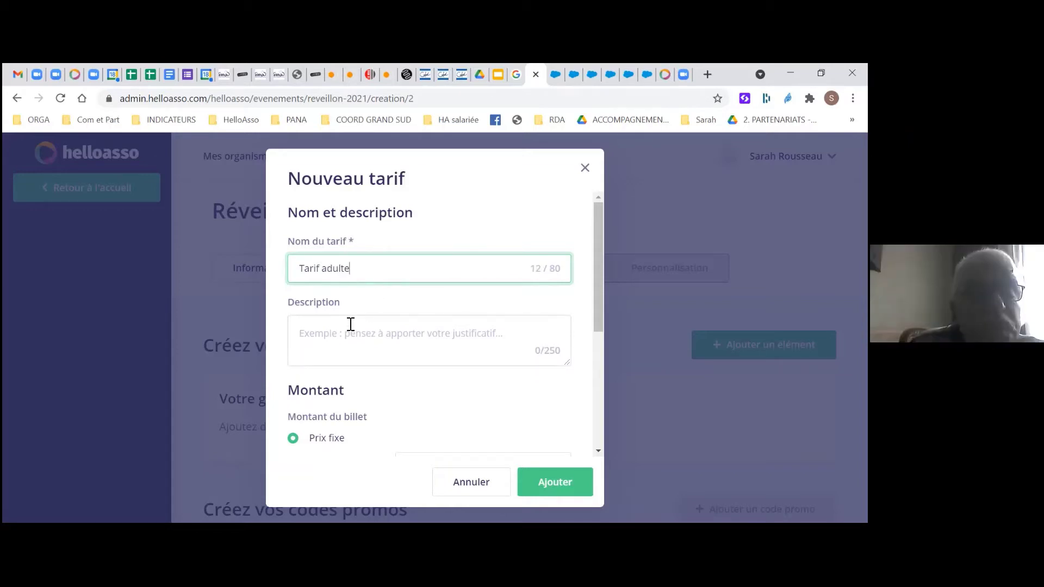
{"action": "left_click", "coordinate": [351, 324]}
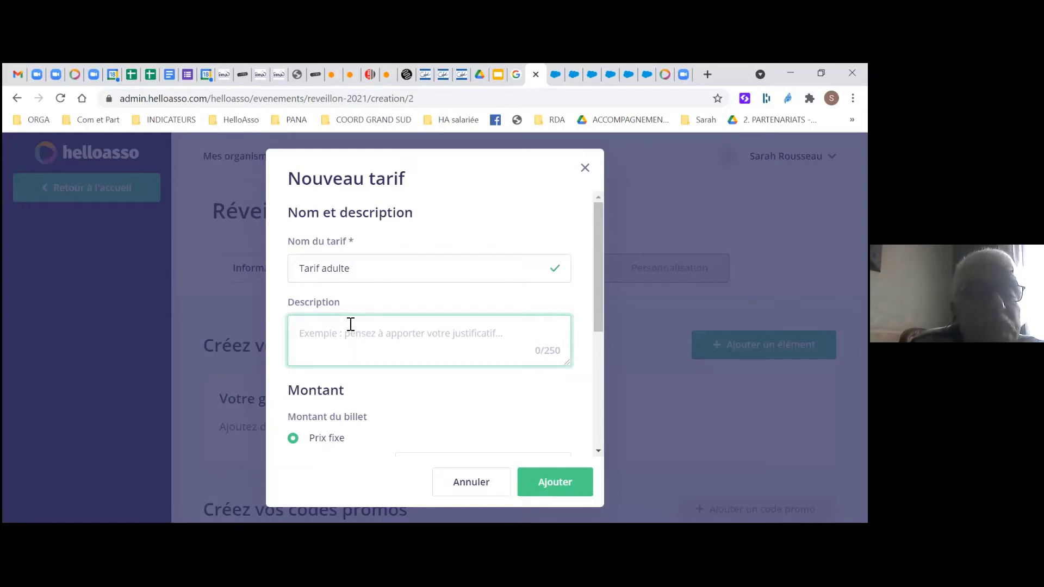
{"action": "type", "text": "repas/"}
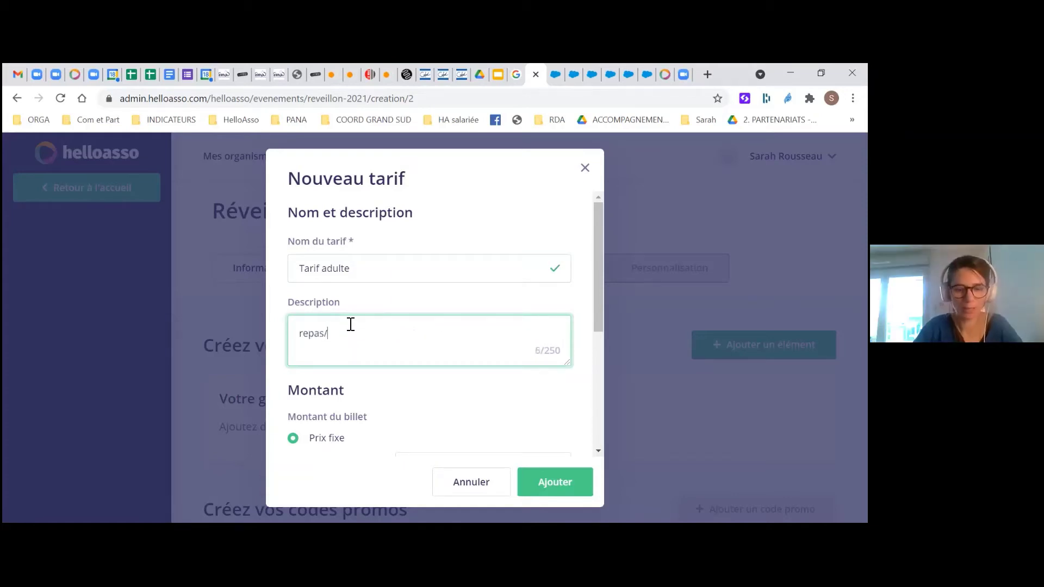
{"action": "type", "text": " kes"}
{"action": "key", "text": "BackSpace"}
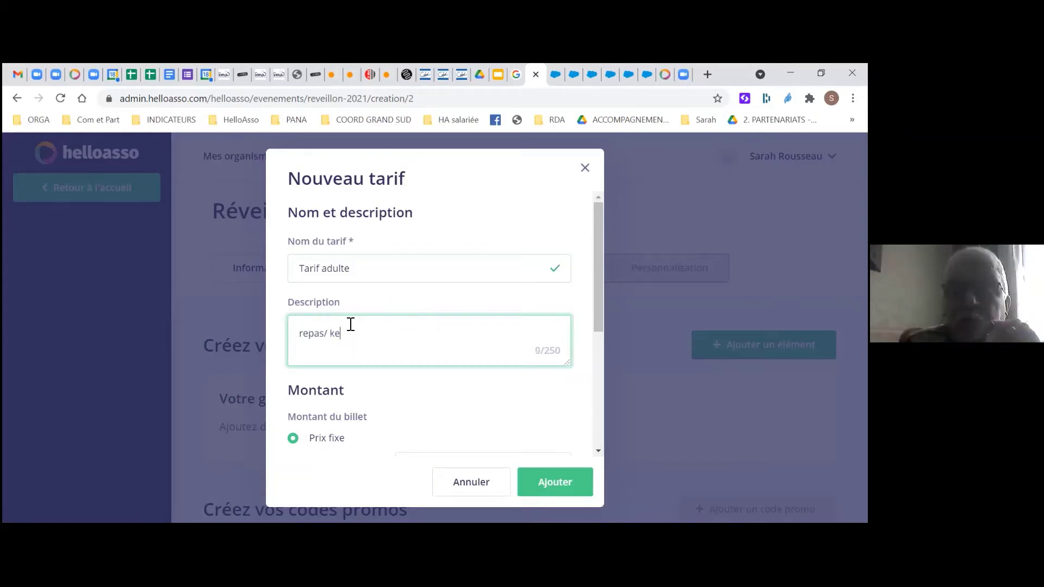
{"action": "key", "text": "BackSpace"}
{"action": "key", "text": "BackSpace"}
{"action": "key", "text": "BackSpace"}
{"action": "key", "text": "BackSpace"}
{"action": "key", "text": "BackSpace"}
{"action": "key", "text": "BackSpace"}
{"action": "key", "text": "BackSpace"}
{"action": "key", "text": "BackSpace"}
{"action": "key", "text": "BackSpace"}
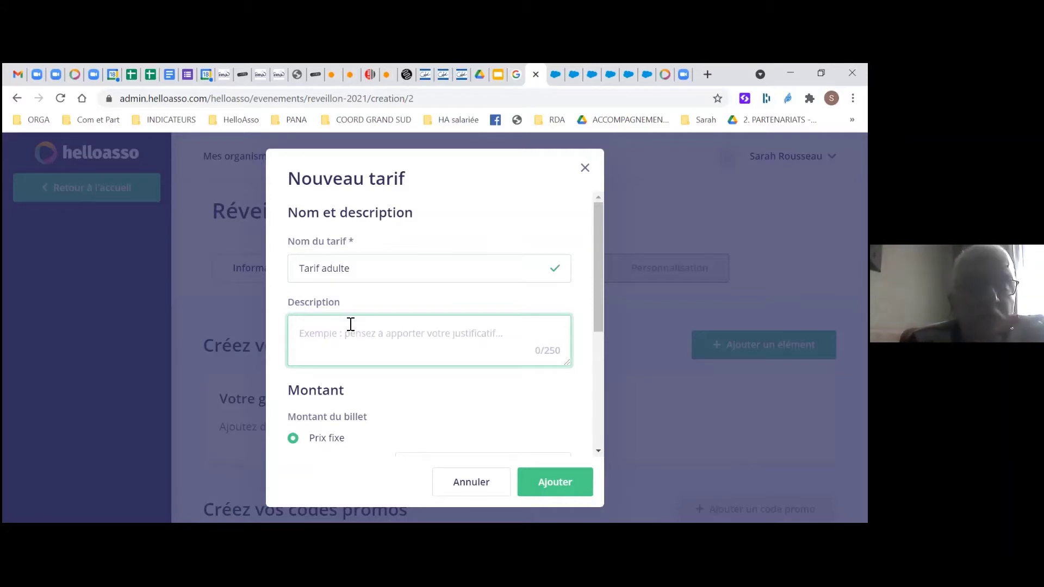
Describe it as 'tout compris: le repas, les animations, les blagues, la soupe à l'oignon et la bonne humeur'
{"action": "type", "text": "tout com"}
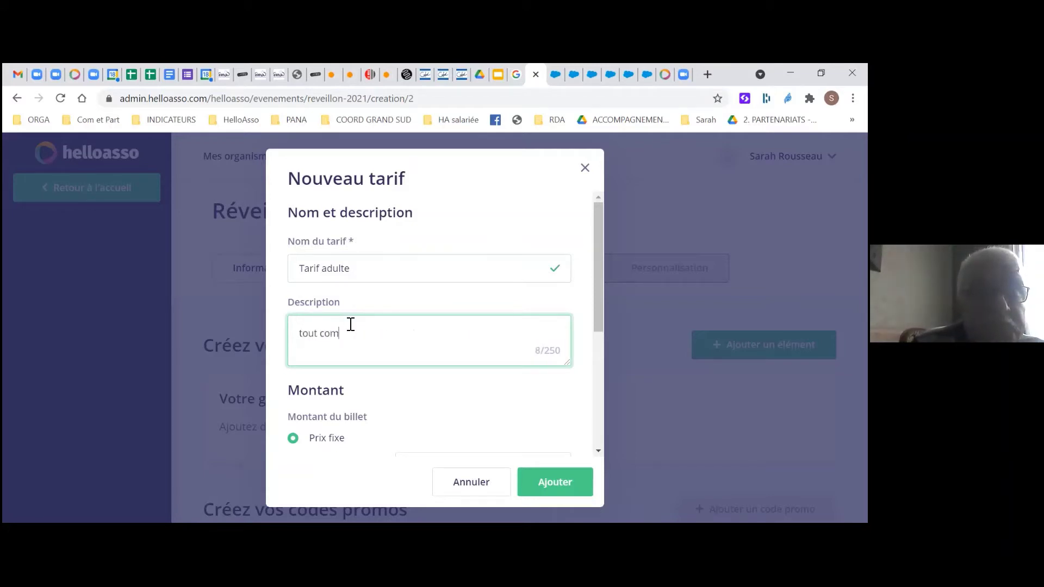
{"action": "type", "text": "pris"}
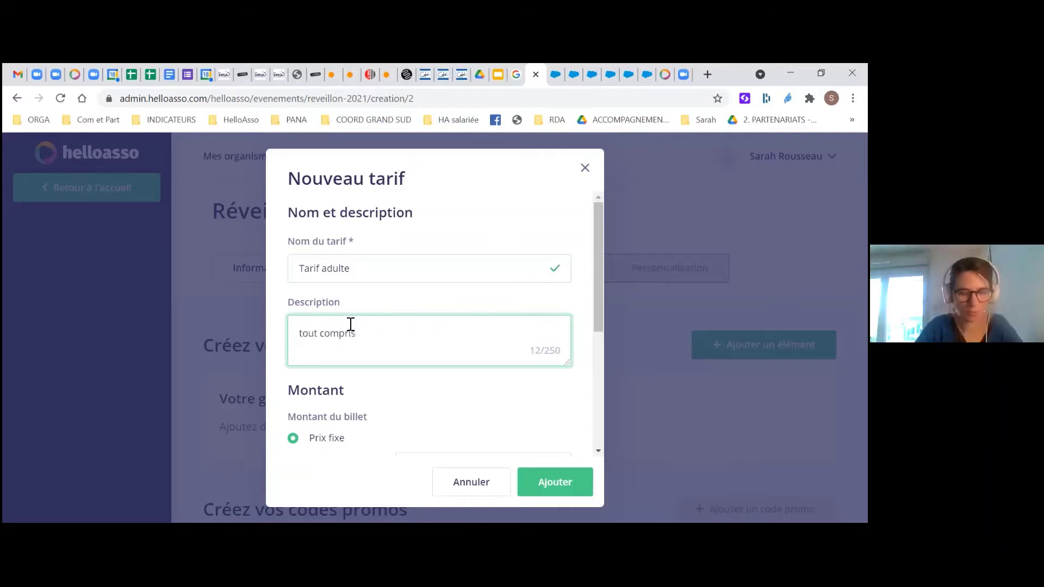
{"action": "type", "text": ": le repas,"}
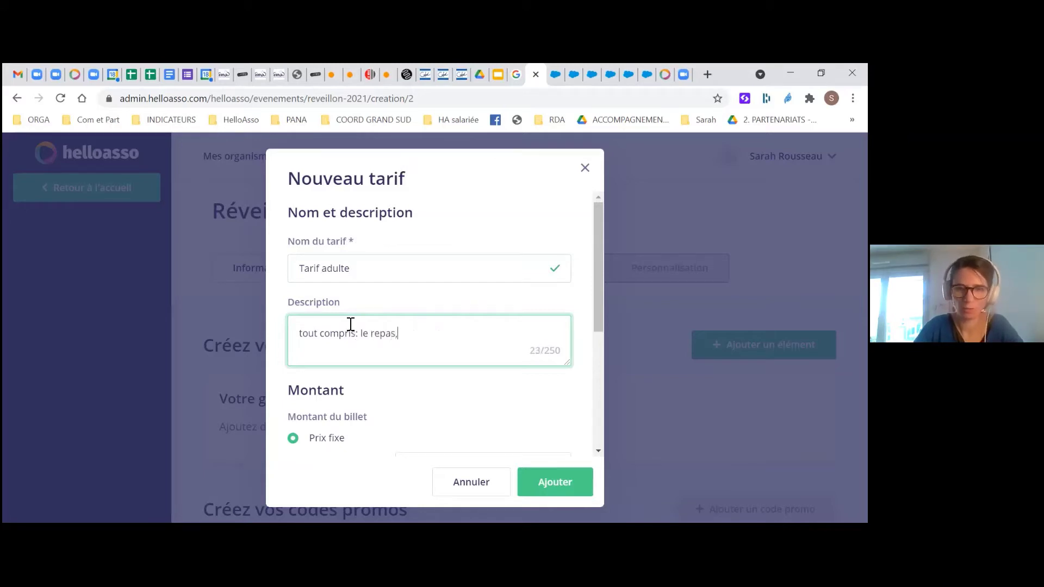
{"action": "type", "text": " les aniama"}
{"action": "key", "text": "BackSpace"}
{"action": "key", "text": "BackSpace"}
{"action": "key", "text": "BackSpace"}
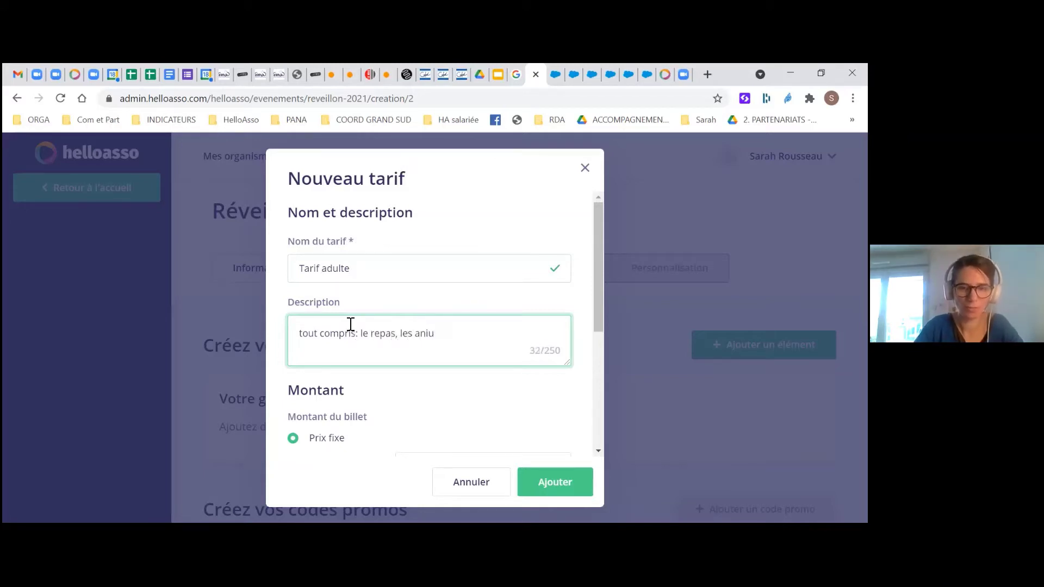
{"action": "type", "text": "mations"}
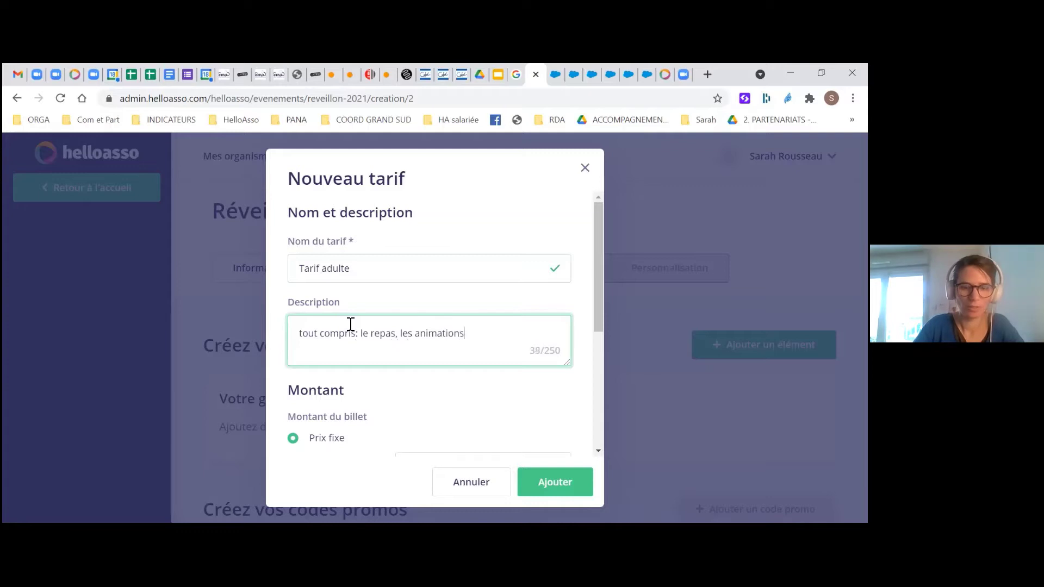
{"action": "type", "text": ", les c"}
{"action": "key", "text": "BackSpace"}
{"action": "key", "text": "BackSpace"}
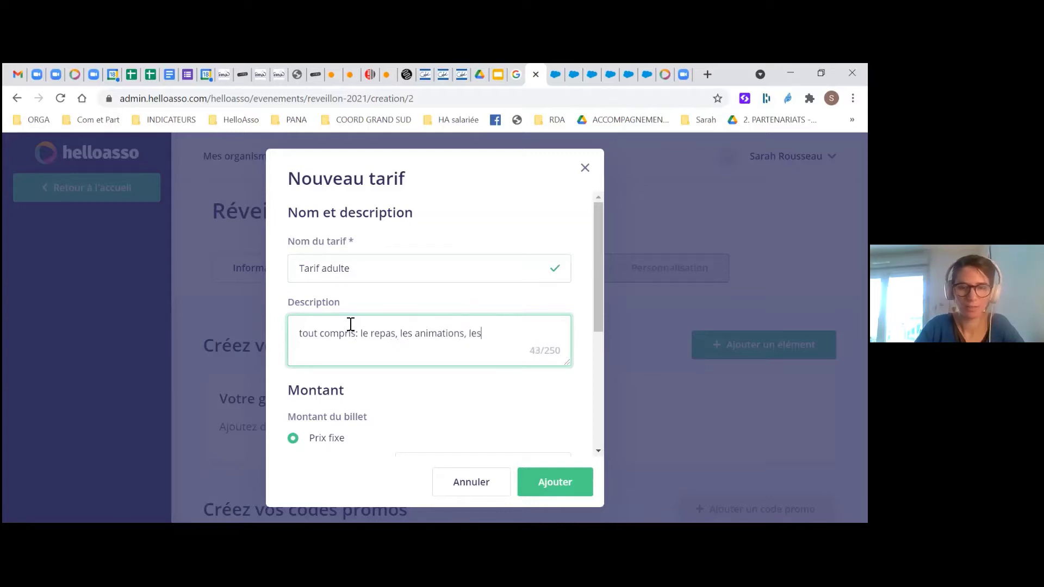
{"action": "type", "text": "blagues;"}
{"action": "key", "text": "BackSpace"}
{"action": "type", "text": ", la"}
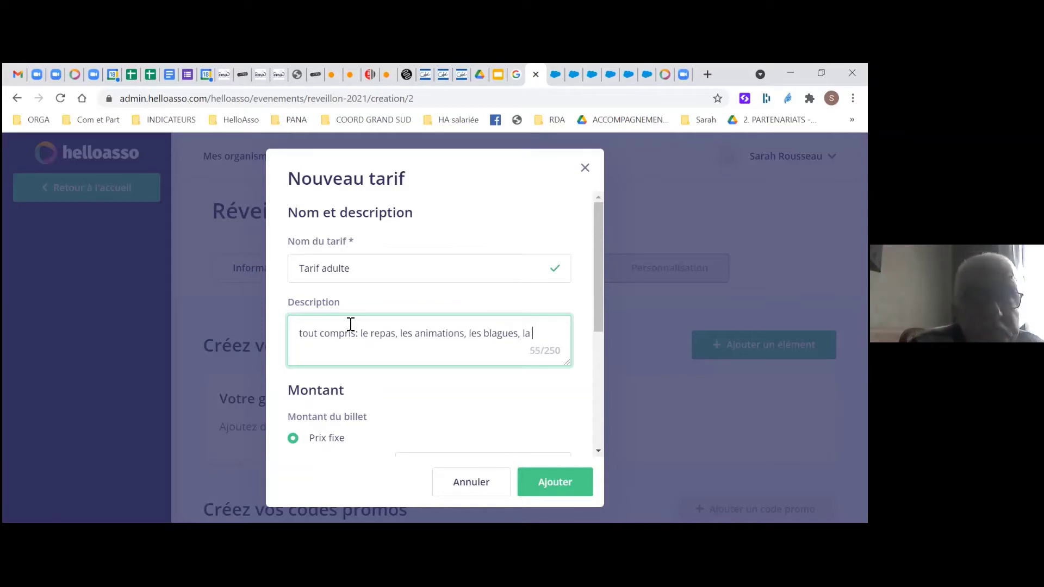
{"action": "type", "text": " soupe à l'oigno"}
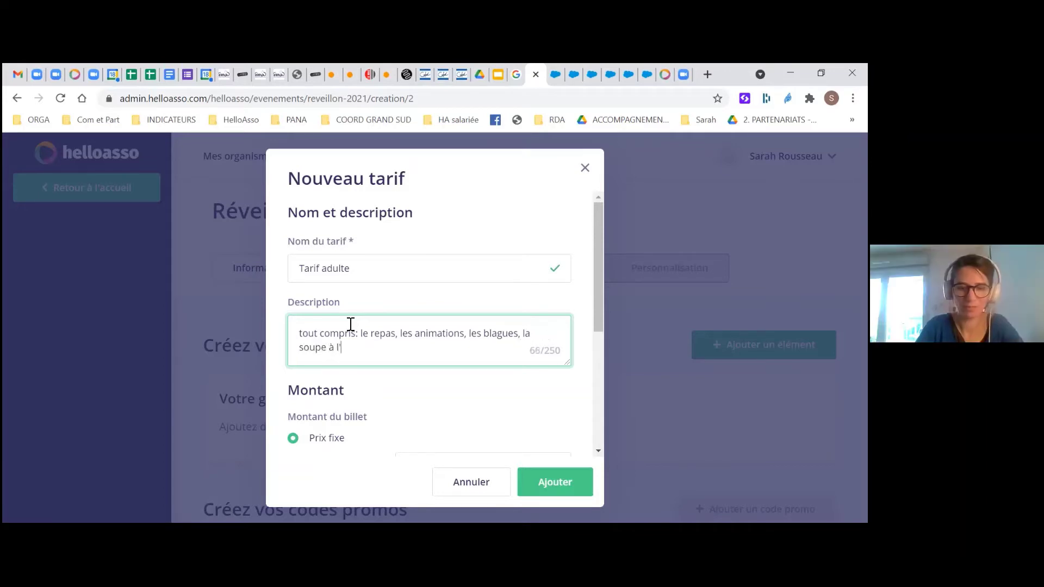
{"action": "type", "text": "n"}
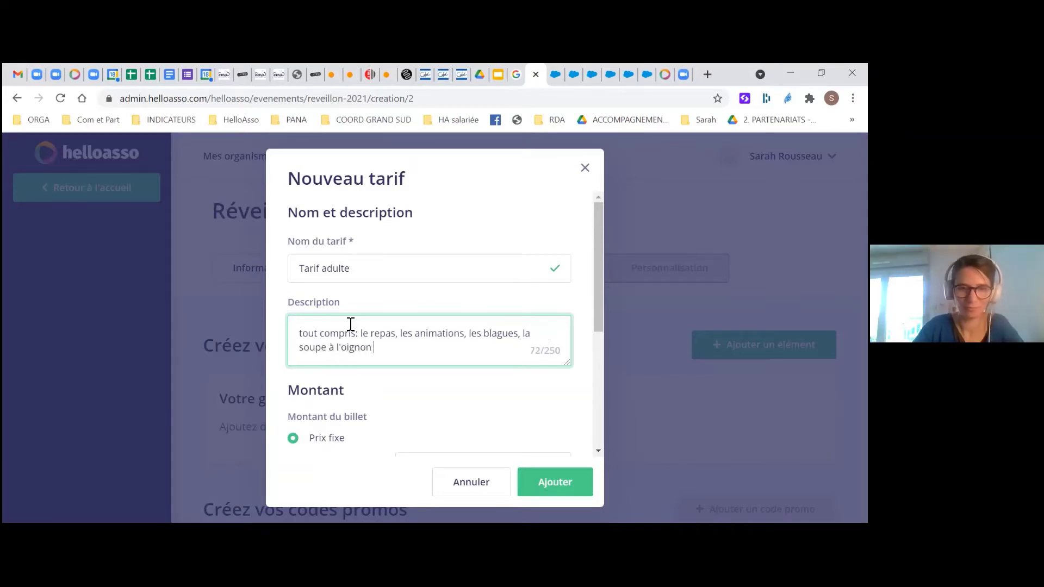
{"action": "type", "text": " et la"}
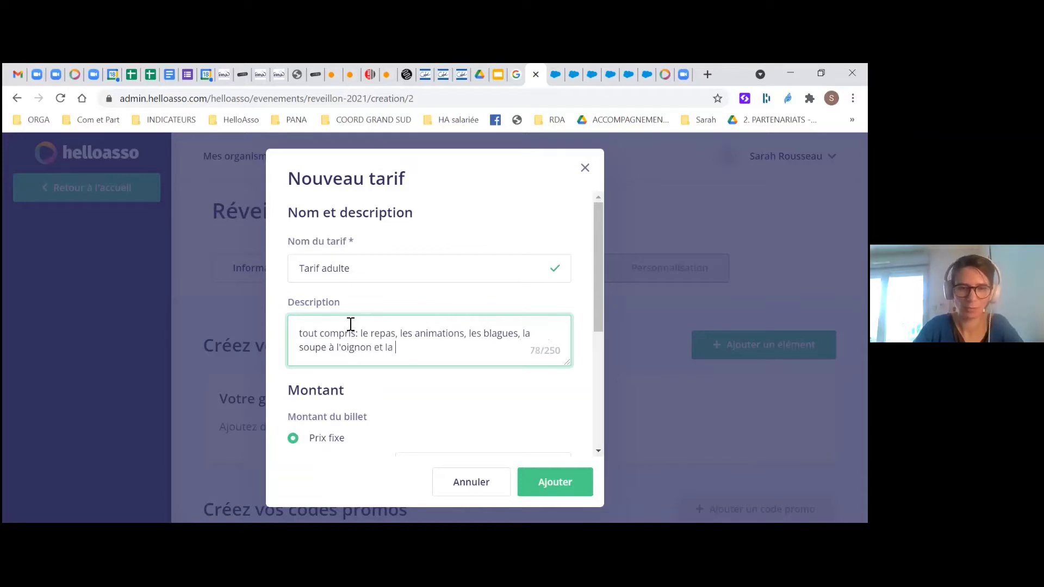
{"action": "type", "text": " bonne huemr"}
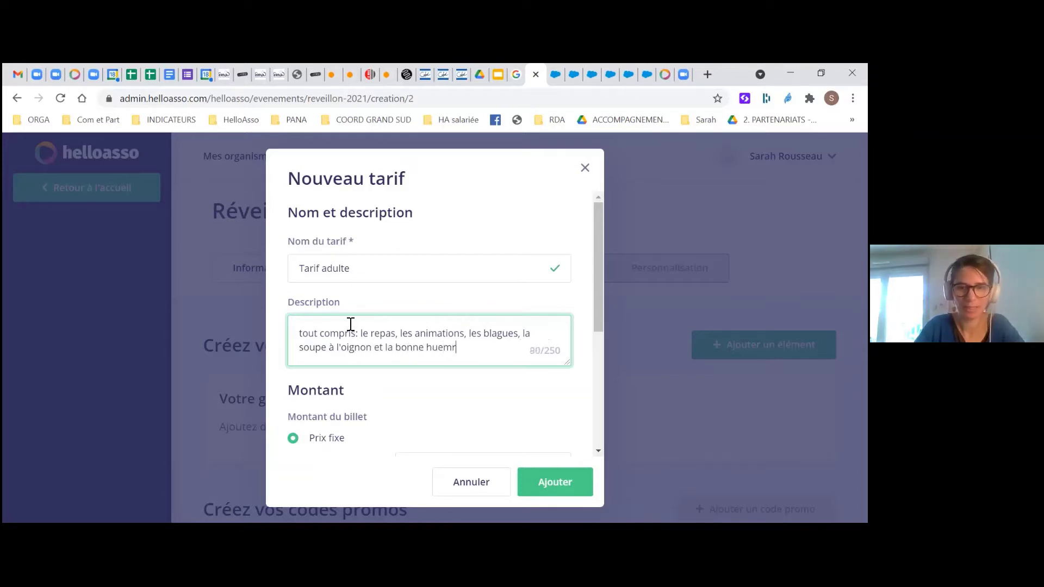
{"action": "key", "text": "BackSpace"}
{"action": "key", "text": "BackSpace"}
{"action": "key", "text": "BackSpace"}
{"action": "type", "text": "meur!"}
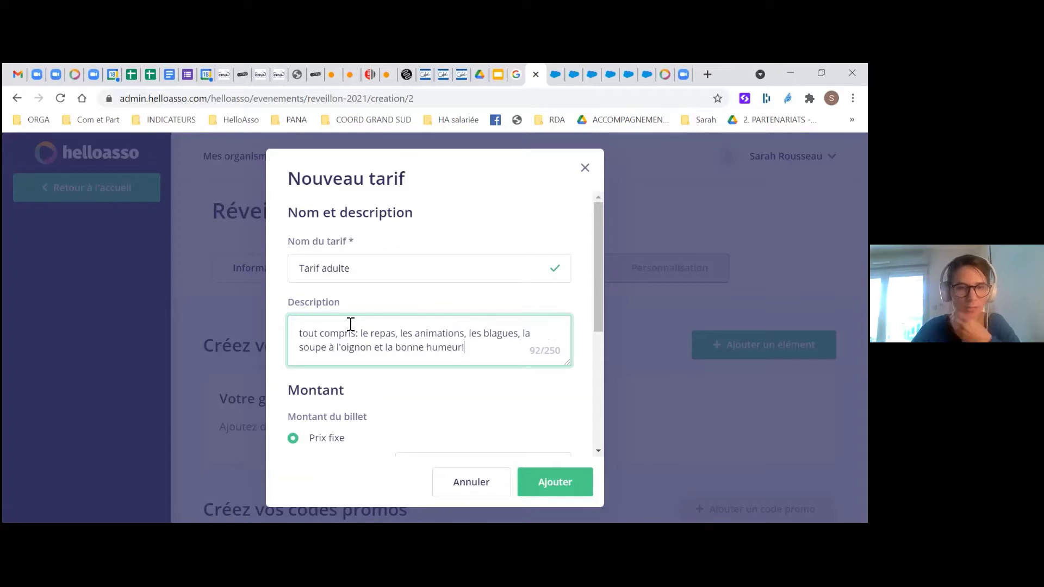
{"action": "scroll", "coordinate": [351, 324], "scroll_direction": "down", "scroll_amount": 1}
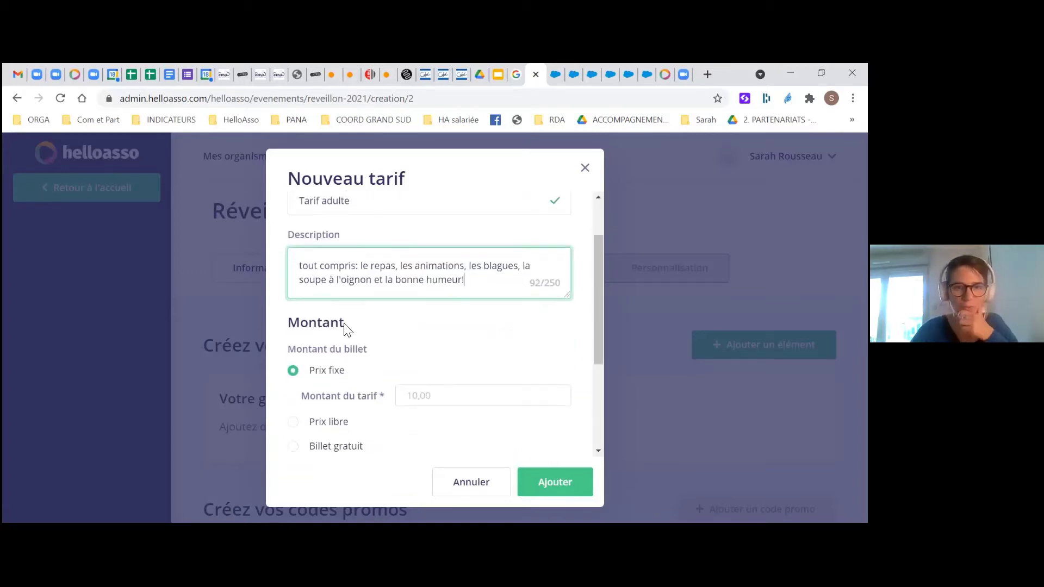
Enter 85 as the Prix fixe amount for Tarif adulte
{"action": "scroll", "coordinate": [359, 313], "scroll_direction": "down", "scroll_amount": 1}
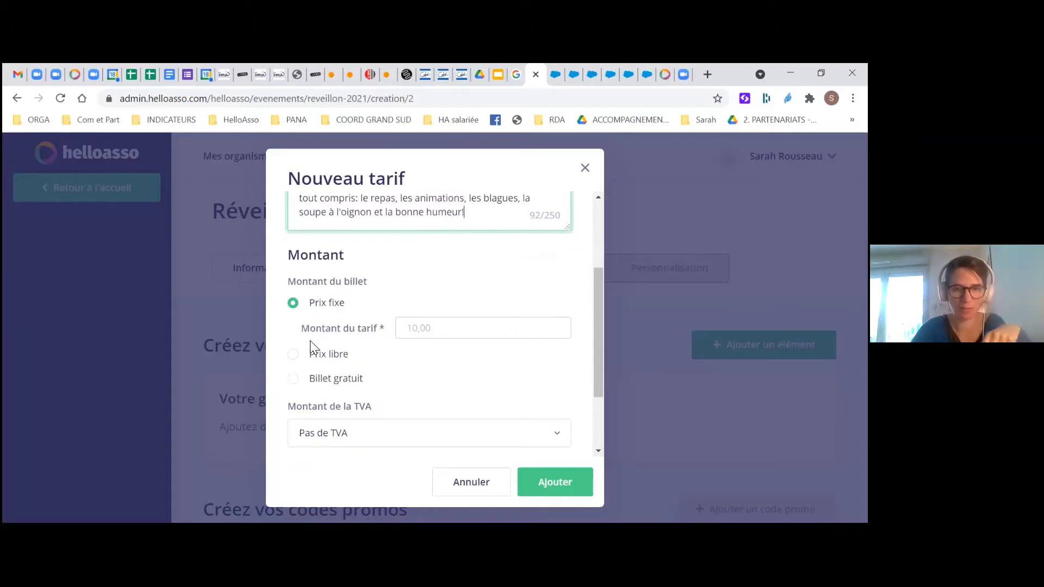
{"action": "left_click", "coordinate": [424, 333]}
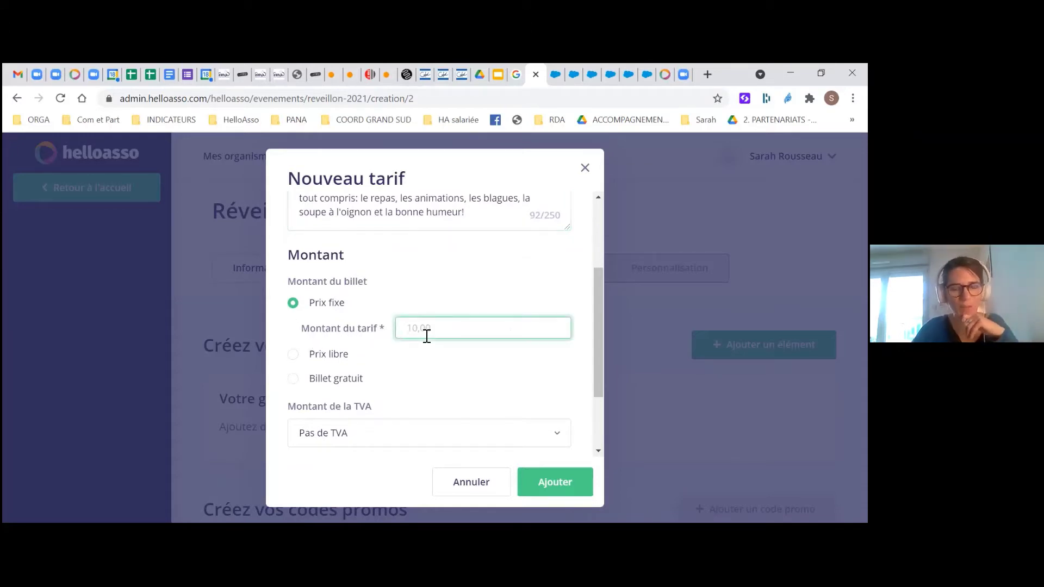
{"action": "scroll", "coordinate": [425, 337], "scroll_direction": "down", "scroll_amount": 1}
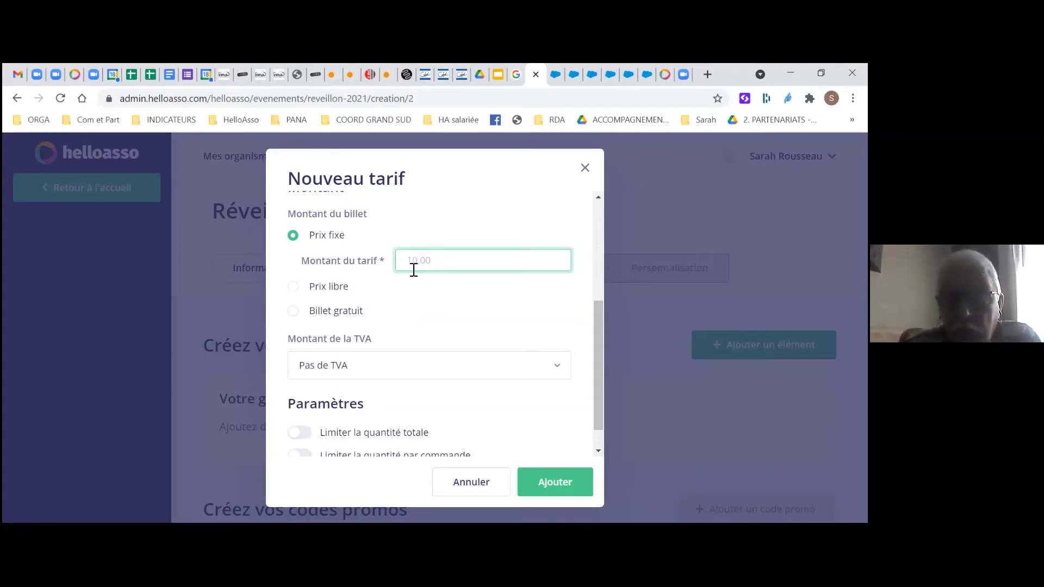
{"action": "type", "text": "85"}
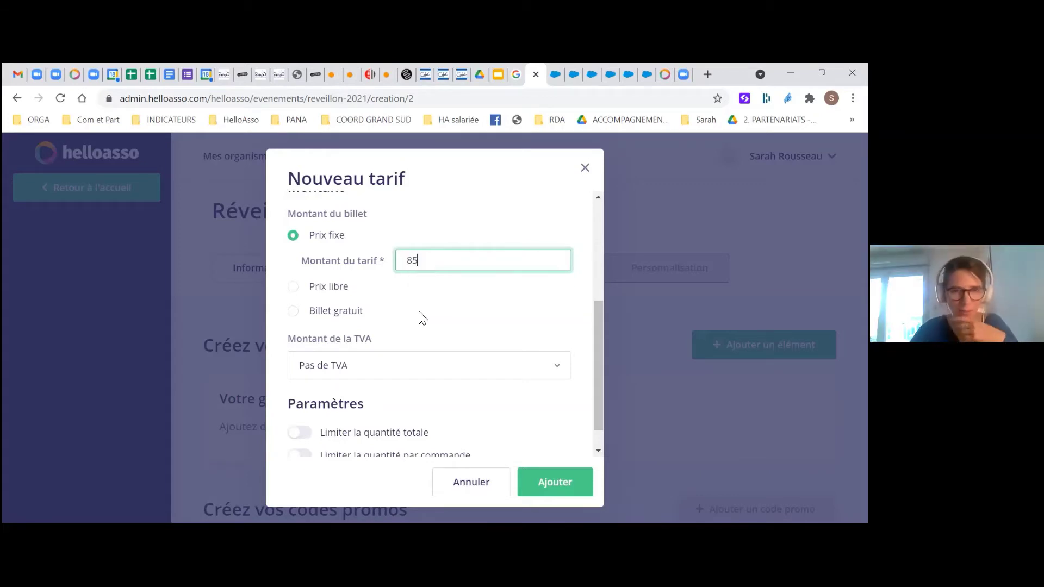
{"action": "left_click", "coordinate": [386, 290]}
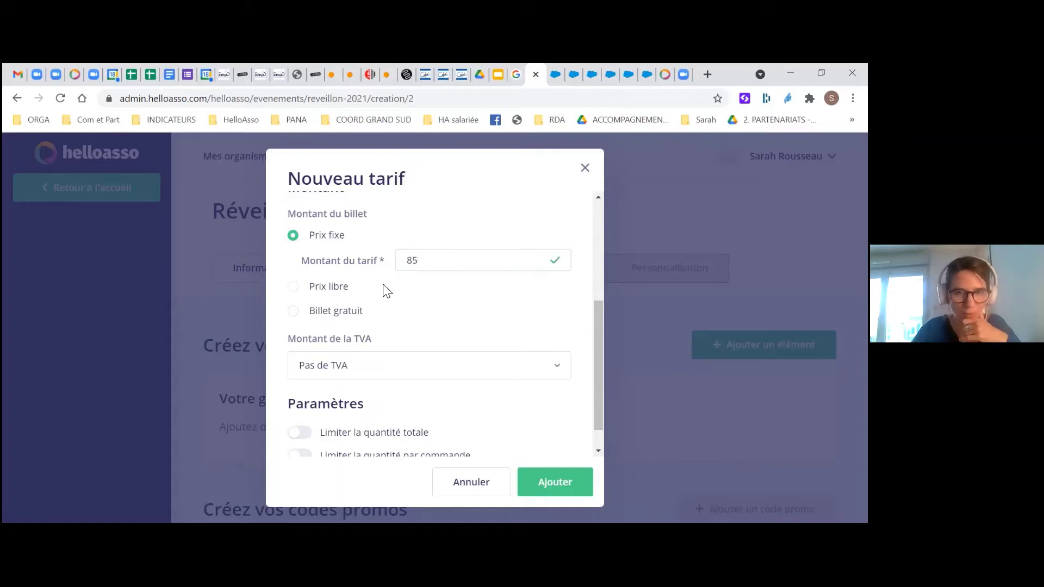
{"action": "scroll", "coordinate": [386, 290], "scroll_direction": "down", "scroll_amount": 1}
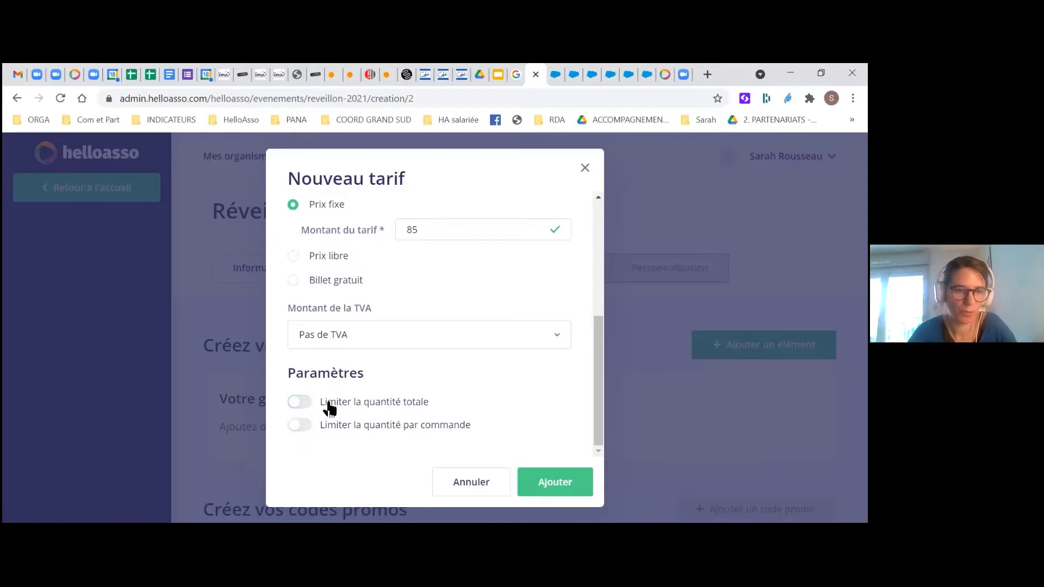
Turn on the total participant cap for Tarif adulte, entering a maximum of 60
{"action": "left_click", "coordinate": [300, 427]}
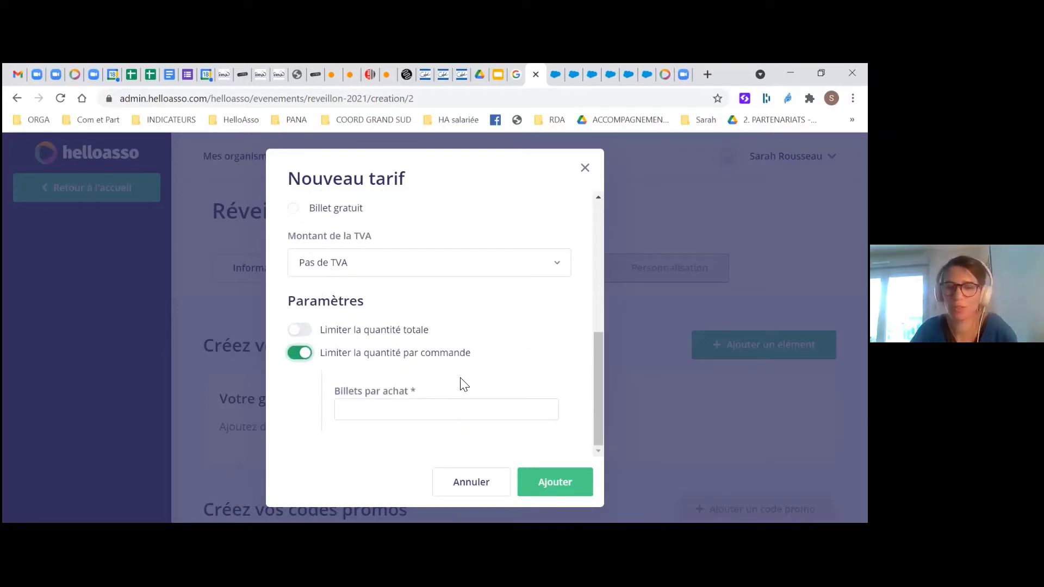
{"action": "left_click", "coordinate": [297, 354]}
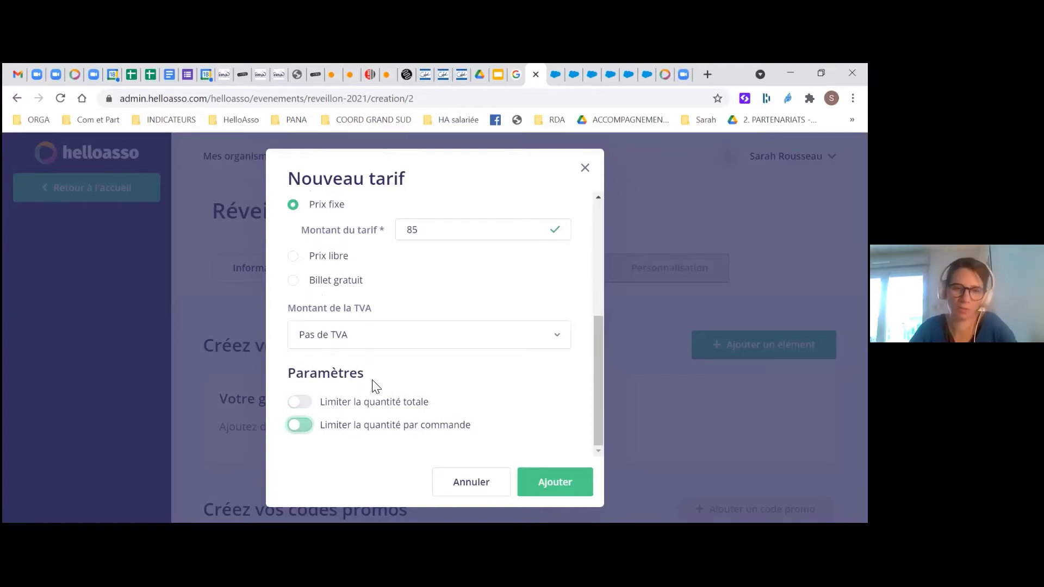
{"action": "left_click", "coordinate": [311, 406]}
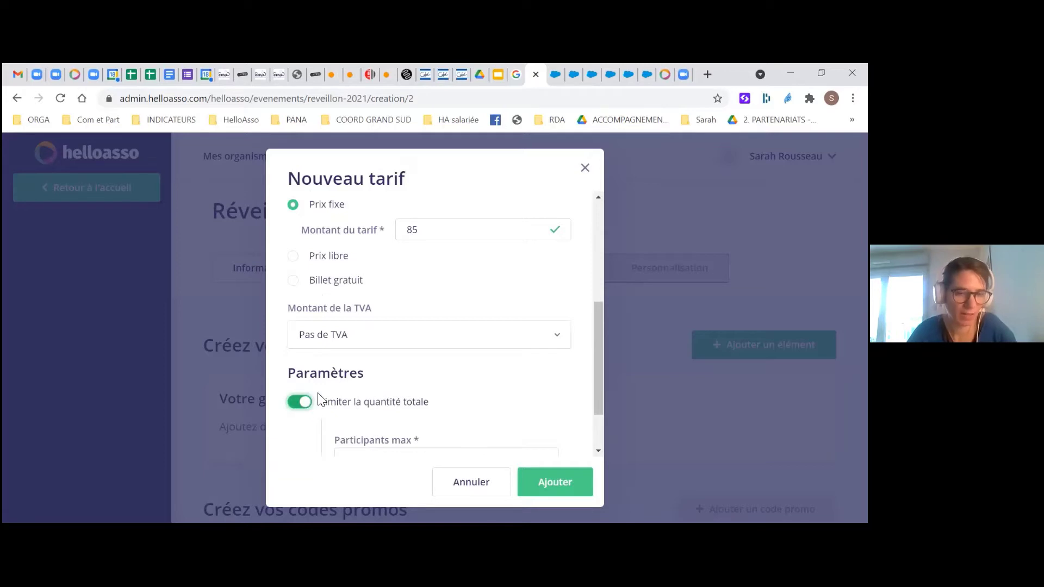
{"action": "scroll", "coordinate": [319, 398], "scroll_direction": "down", "scroll_amount": 1}
{"action": "left_click", "coordinate": [343, 390]}
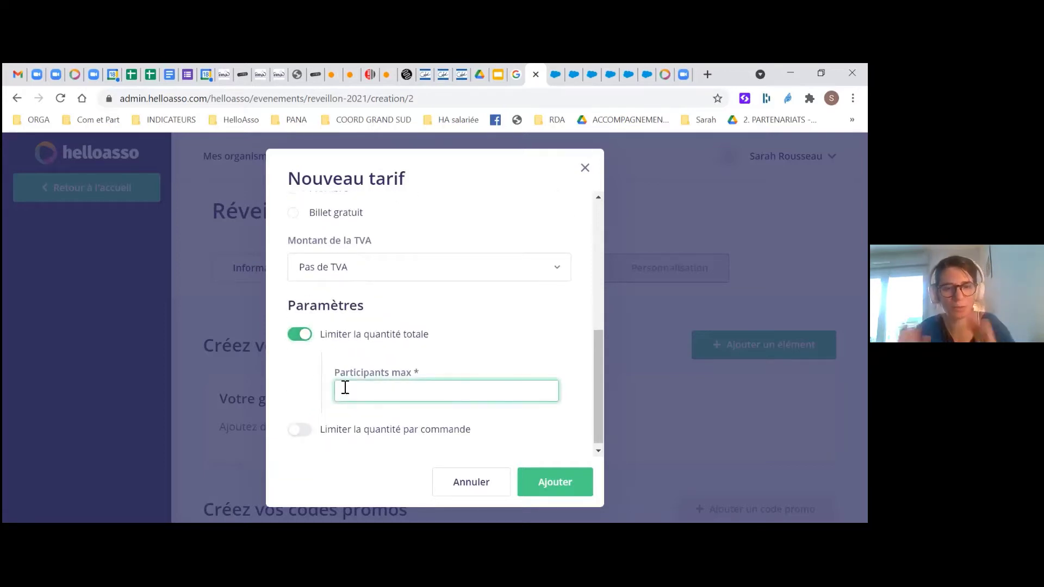
{"action": "type", "text": "60"}
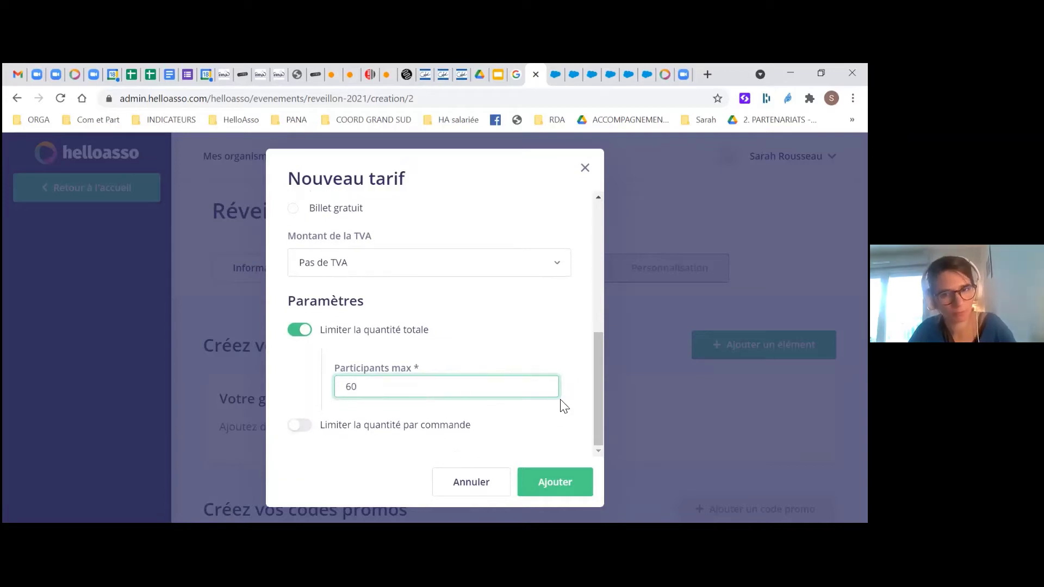
{"action": "scroll", "coordinate": [526, 425], "scroll_direction": "up", "scroll_amount": 2}
{"action": "scroll", "coordinate": [526, 425], "scroll_direction": "up", "scroll_amount": 4}
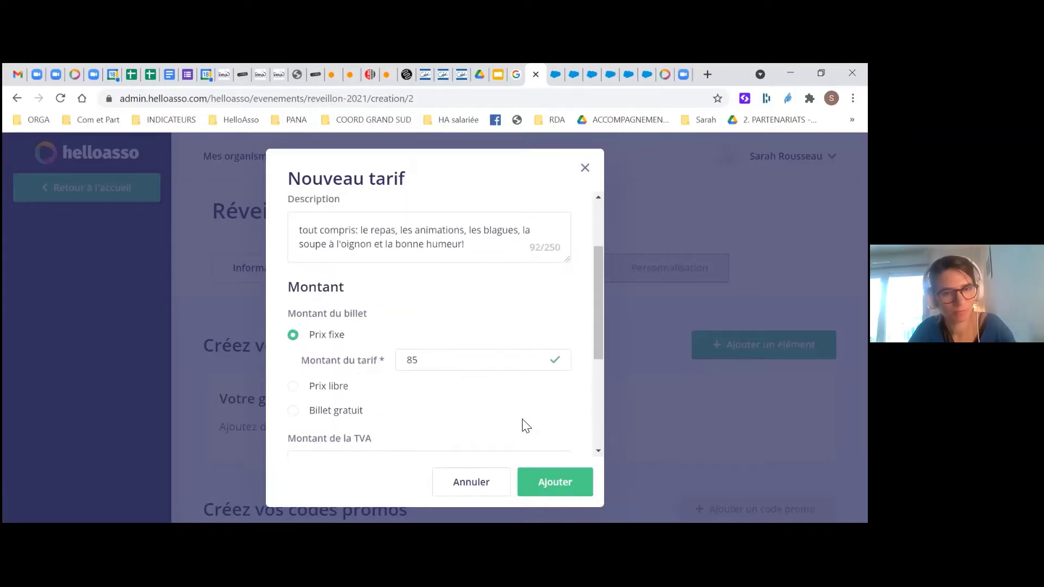
{"action": "scroll", "coordinate": [521, 424], "scroll_direction": "down", "scroll_amount": 6}
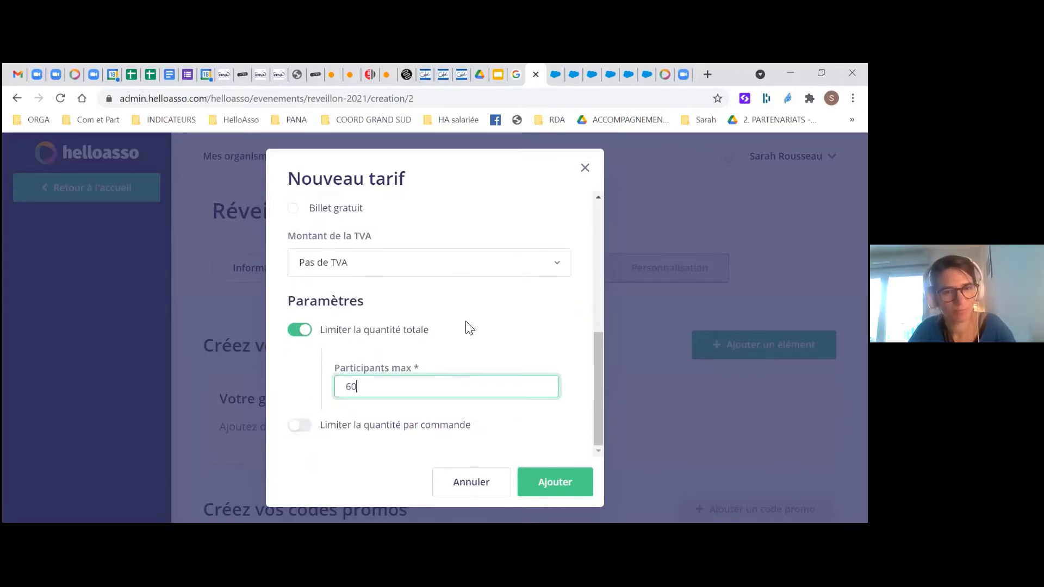
{"action": "scroll", "coordinate": [466, 304], "scroll_direction": "up", "scroll_amount": 4}
{"action": "scroll", "coordinate": [489, 299], "scroll_direction": "down", "scroll_amount": 4}
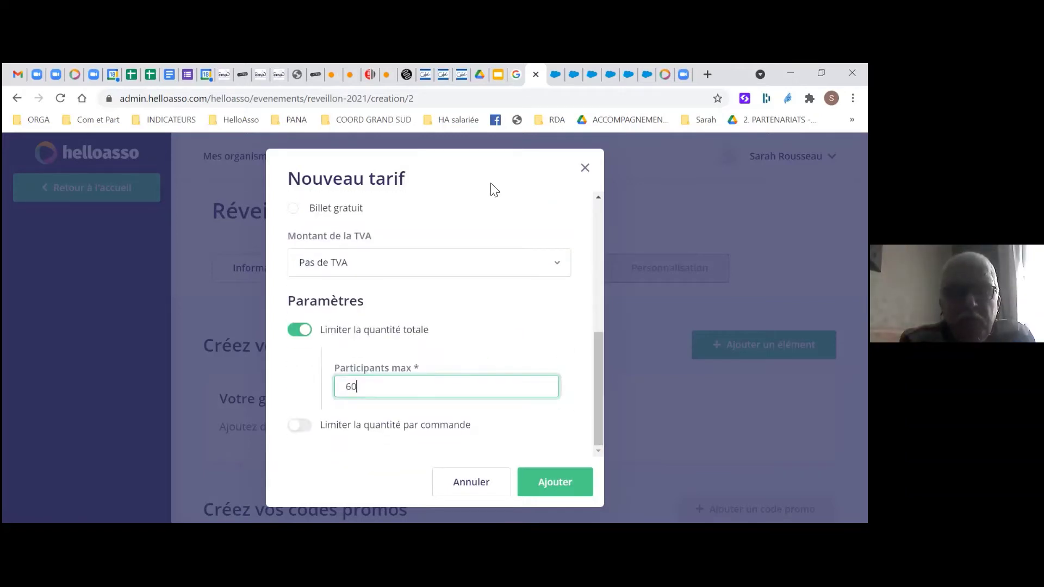
{"action": "left_click_drag", "start_coordinate": [489, 168], "coordinate": [670, 474]}
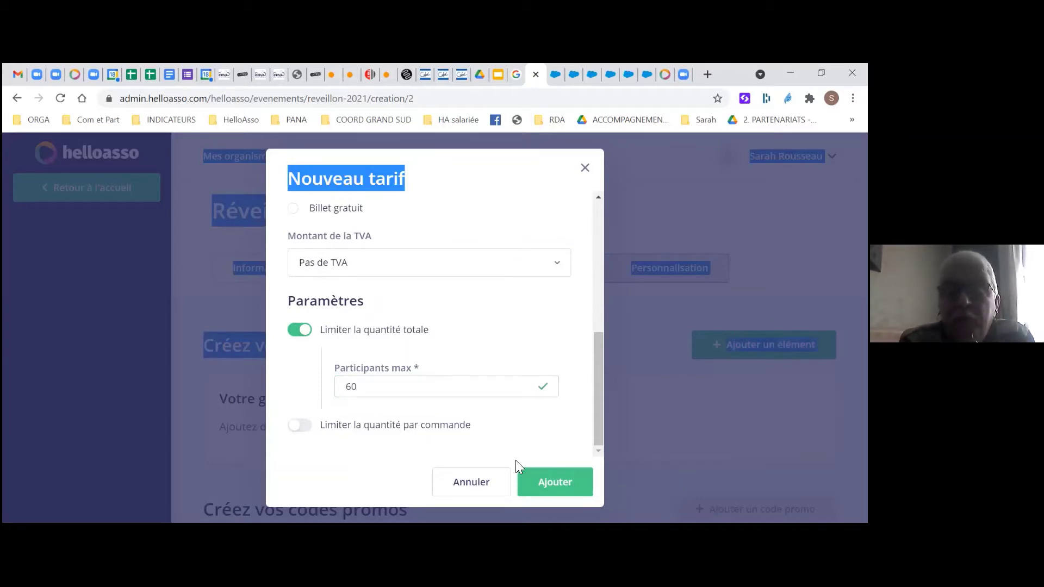
Raise the participant limit to 80 and save the 85 € Tarif adulte rate
{"action": "double_click", "coordinate": [351, 386]}
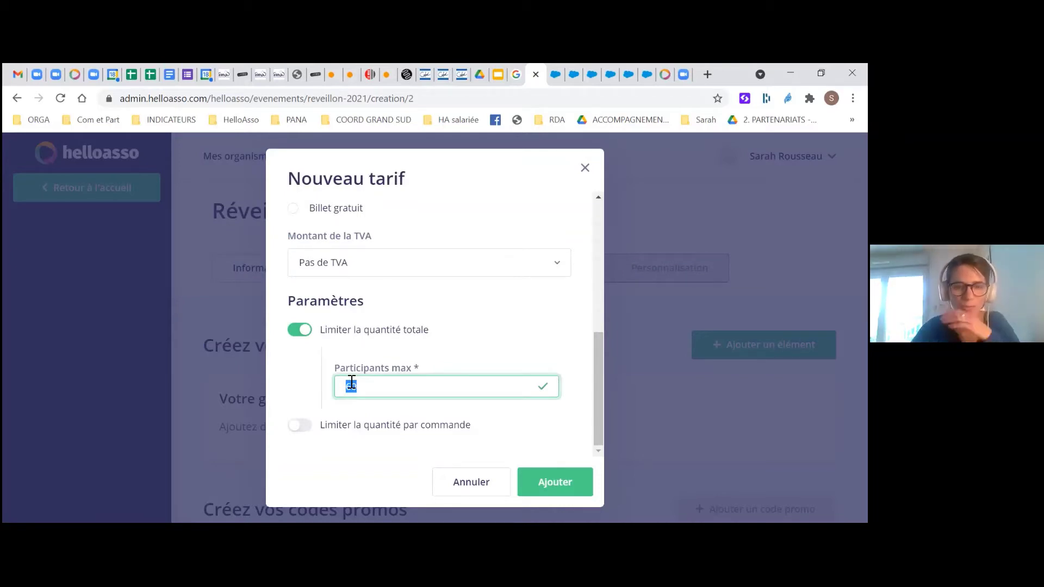
{"action": "type", "text": "80"}
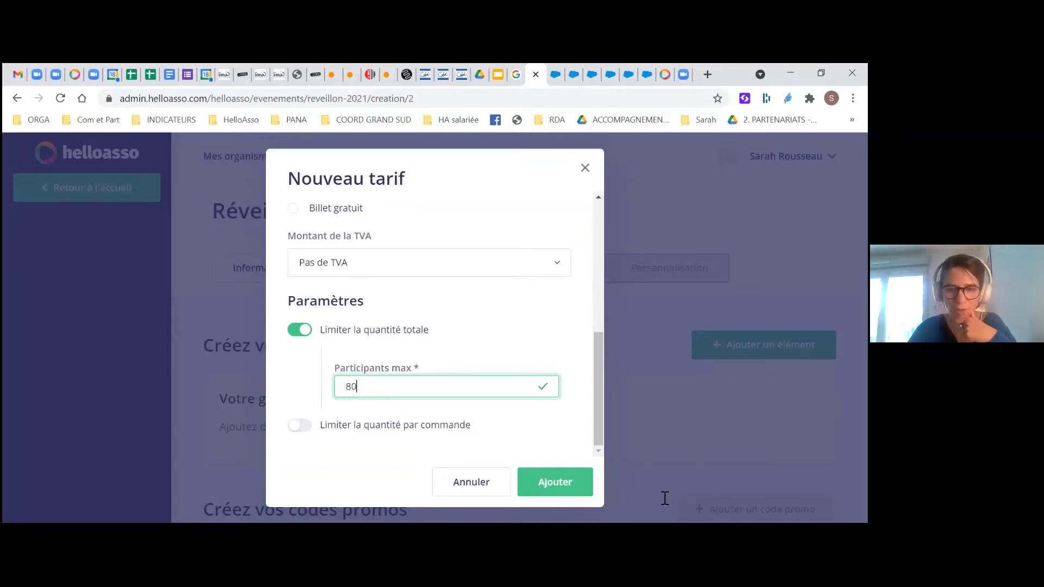
{"action": "left_click", "coordinate": [565, 488]}
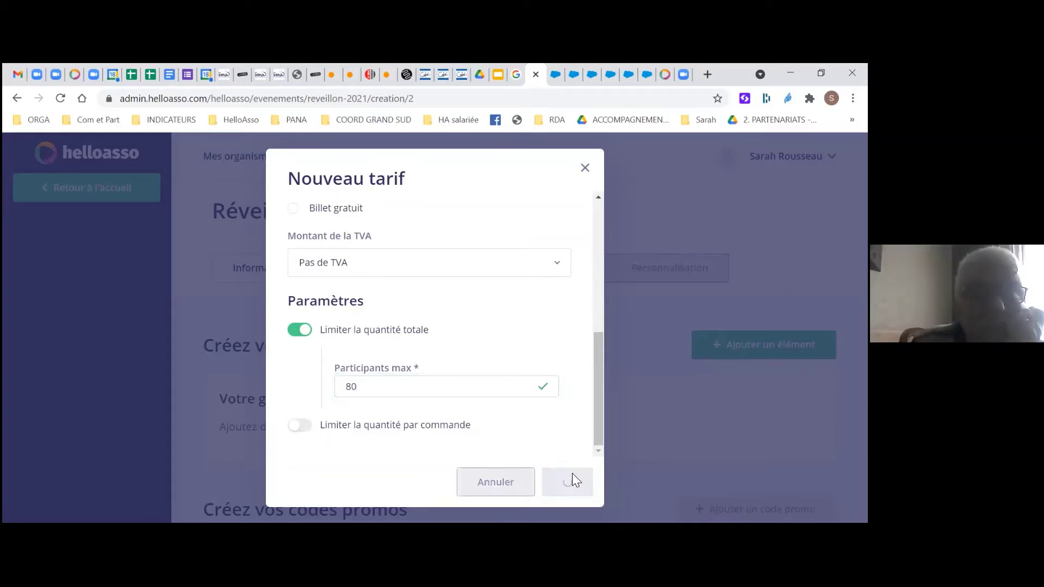
{"action": "scroll", "coordinate": [290, 402], "scroll_direction": "down", "scroll_amount": 1}
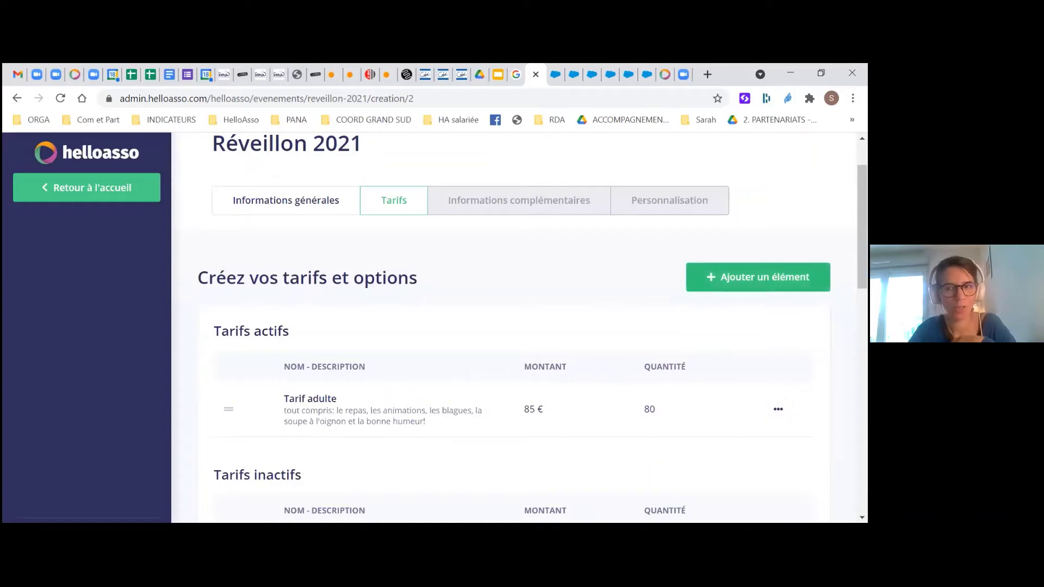
Start a new rate named 'tarif minot', described 'la même chose pour les moins de 12 ans'
{"action": "left_click", "coordinate": [758, 278]}
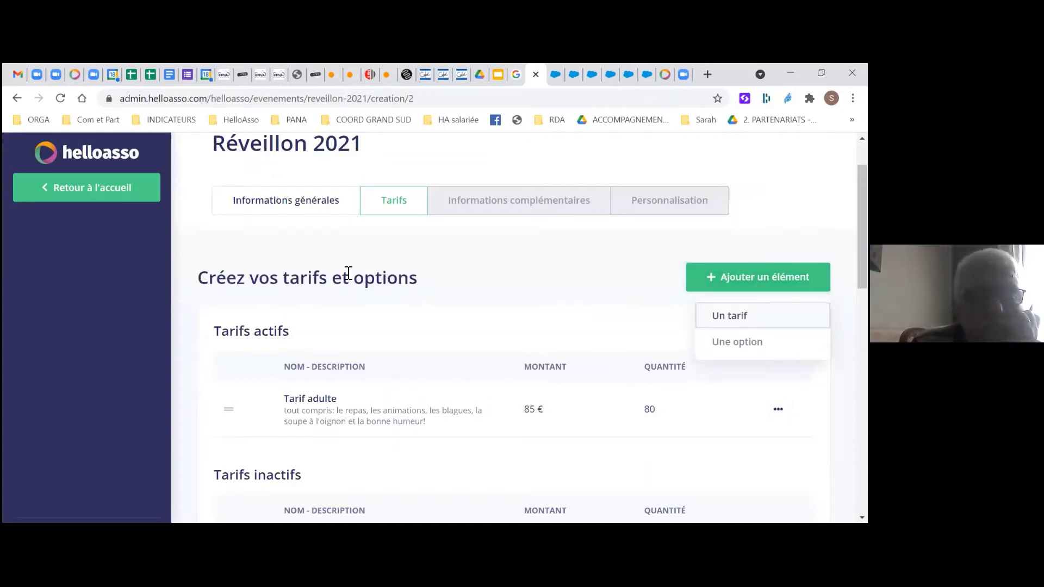
{"action": "key", "text": "Return"}
{"action": "left_click", "coordinate": [363, 266]}
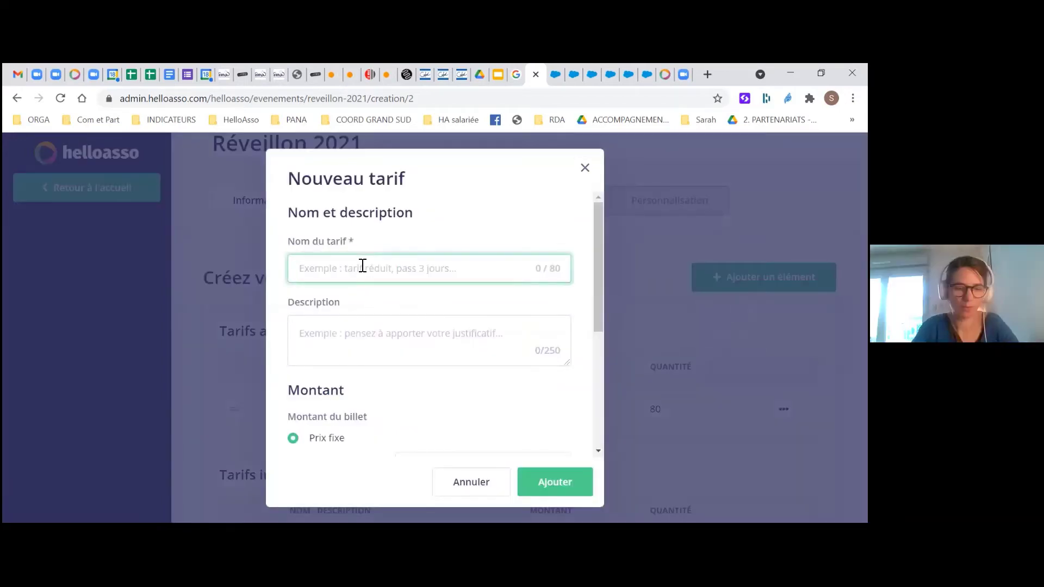
{"action": "type", "text": "tarif mo"}
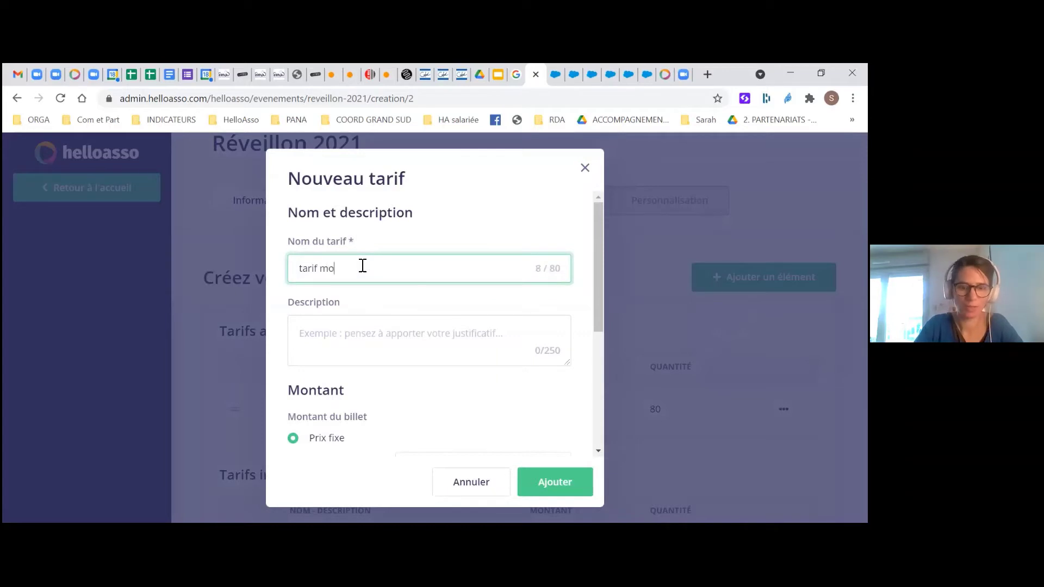
{"action": "key", "text": "BackSpace"}
{"action": "type", "text": "inot"}
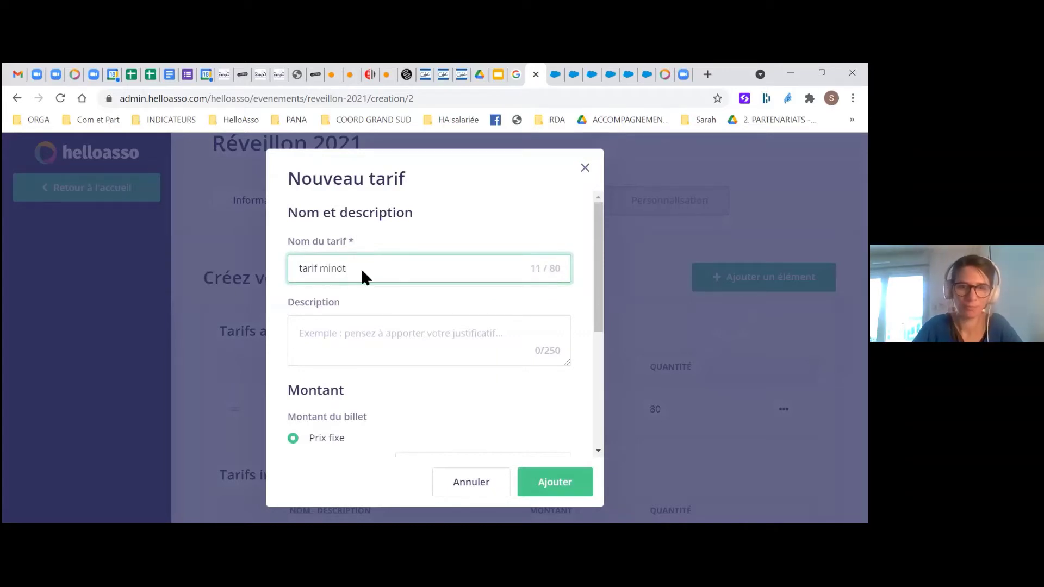
{"action": "left_click", "coordinate": [335, 324]}
{"action": "type", "text": "la même"}
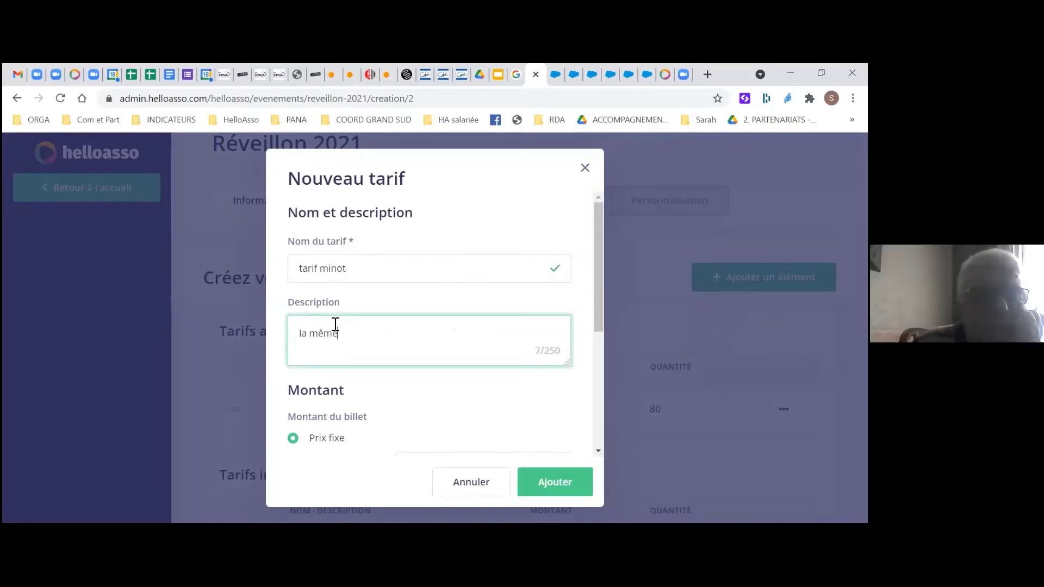
{"action": "type", "text": " chose pour"}
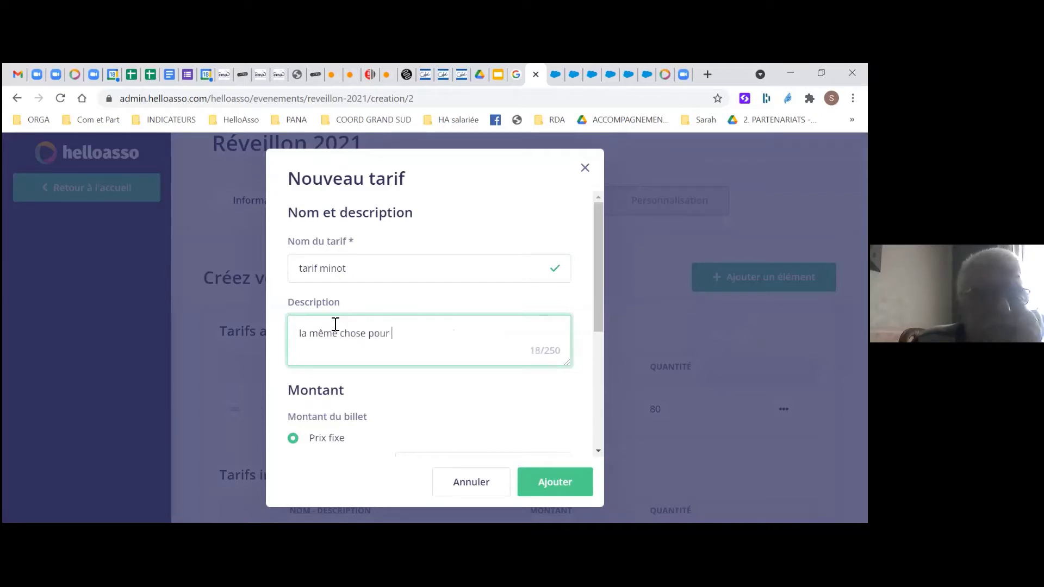
{"action": "type", "text": " les moins de"}
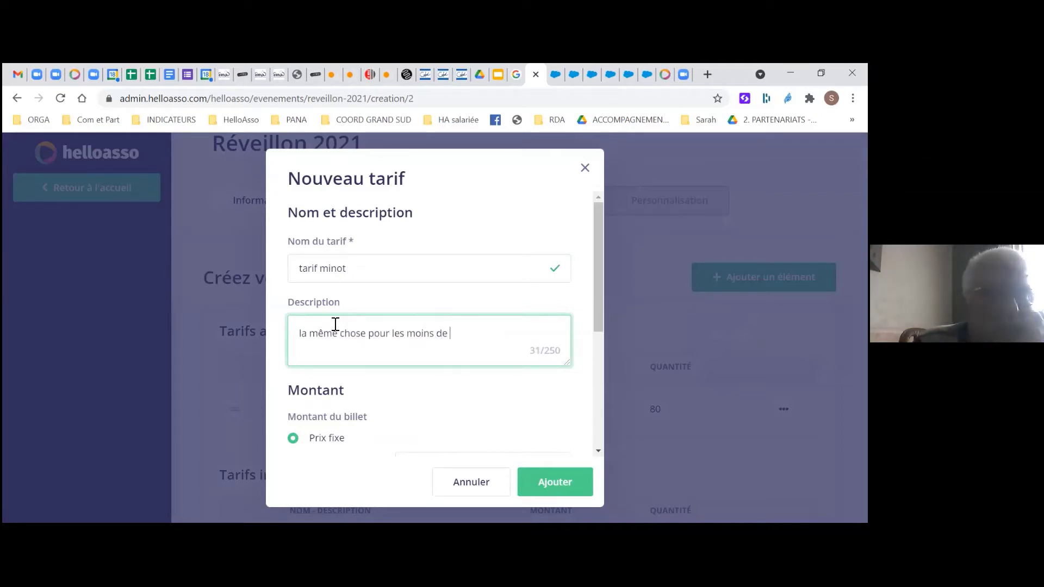
{"action": "type", "text": " 12 ans."}
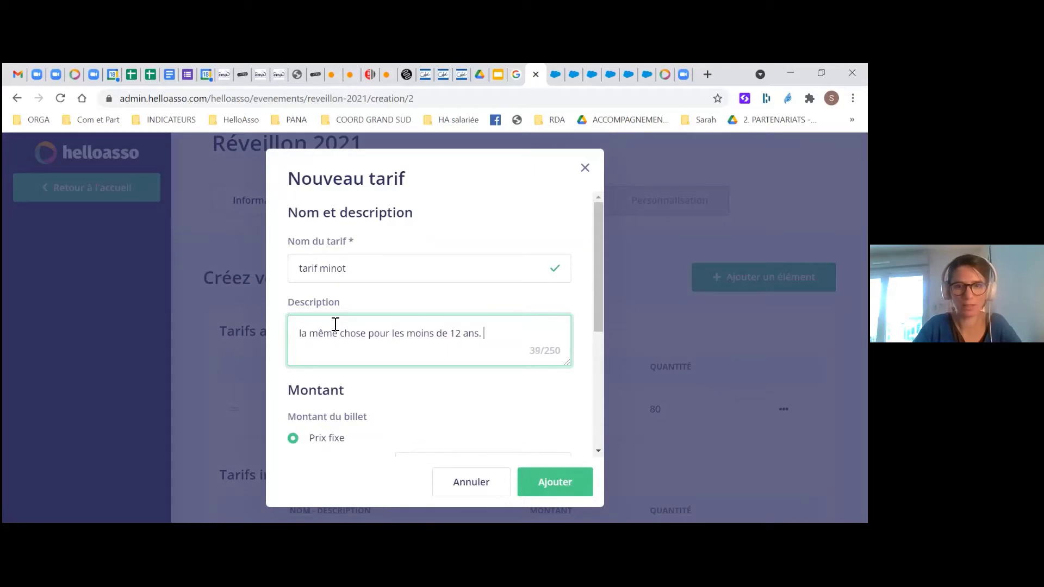
Price tarif minot at 40 €, cap its total quantity at 40, and add it
{"action": "scroll", "coordinate": [335, 324], "scroll_direction": "down", "scroll_amount": 3}
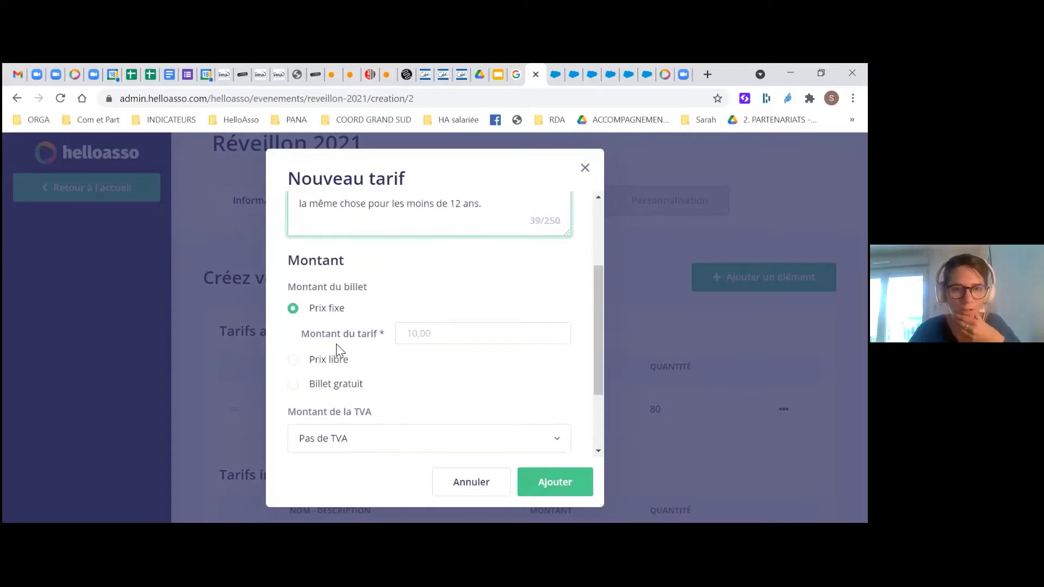
{"action": "left_click", "coordinate": [428, 329]}
{"action": "type", "text": "4"}
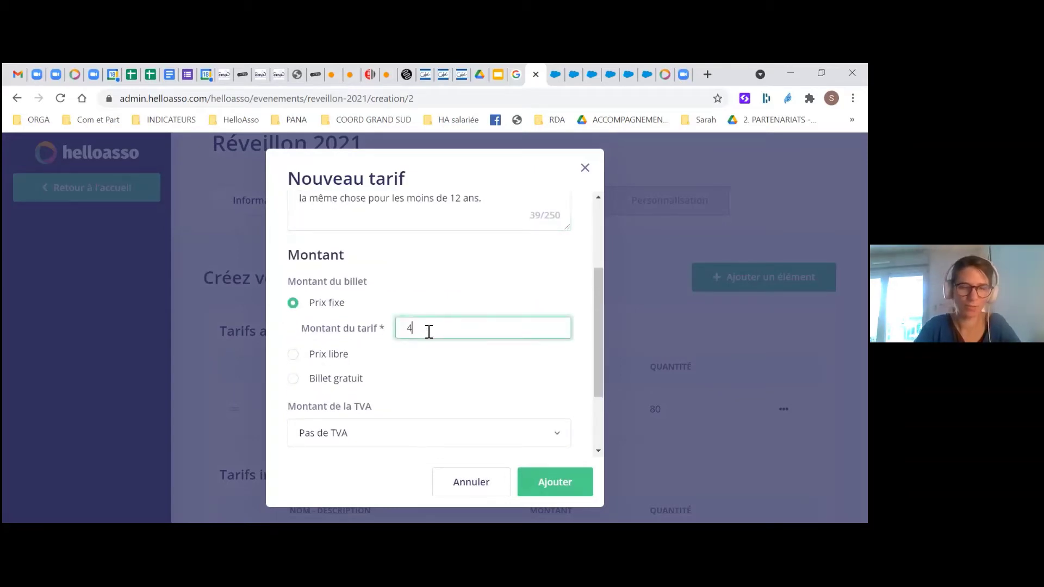
{"action": "type", "text": "2.5"}
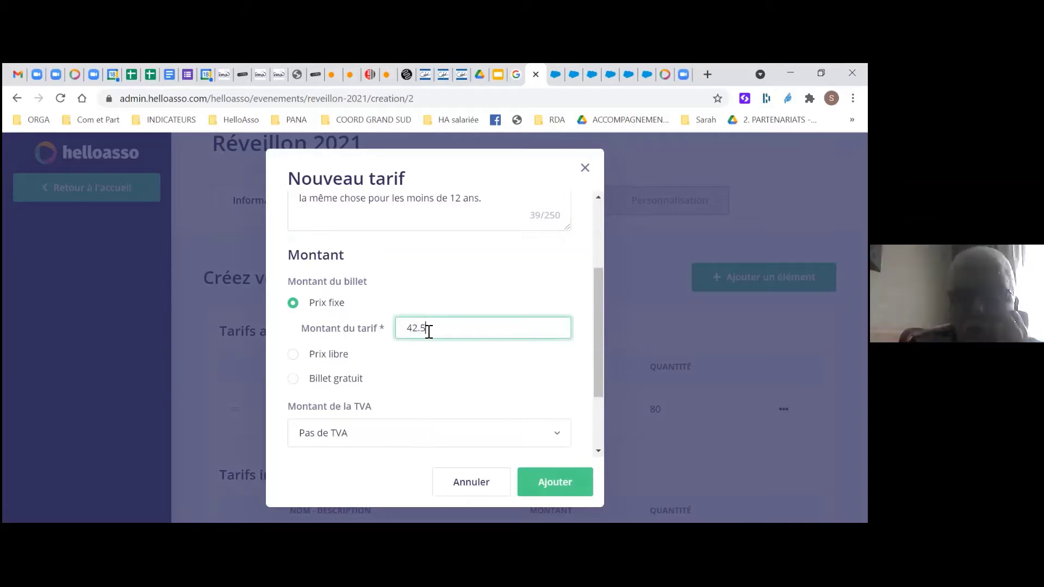
{"action": "key", "text": "BackSpace"}
{"action": "key", "text": "BackSpace"}
{"action": "key", "text": "BackSpace"}
{"action": "type", "text": "0"}
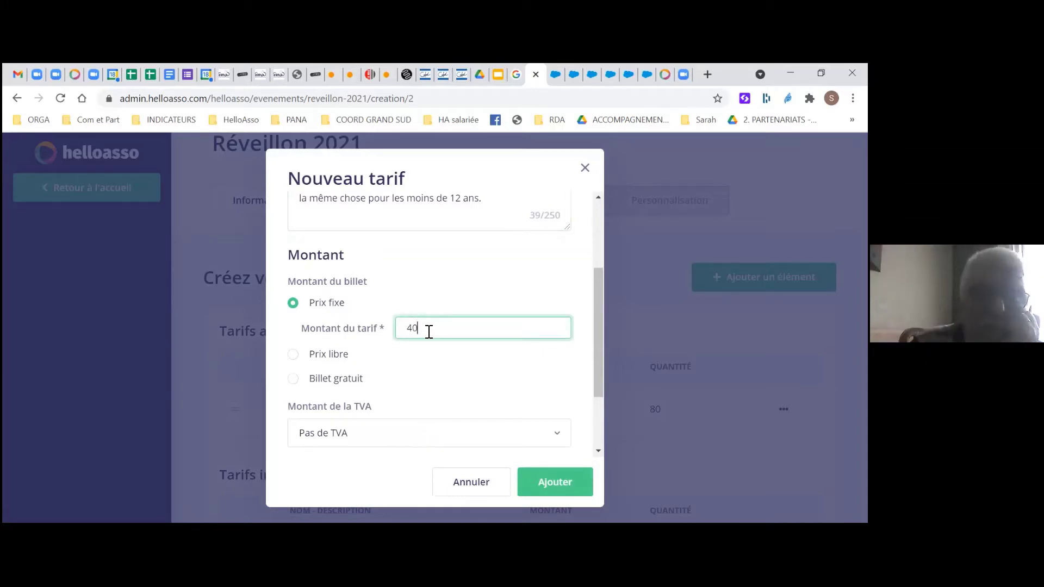
{"action": "scroll", "coordinate": [460, 324], "scroll_direction": "down", "scroll_amount": 2}
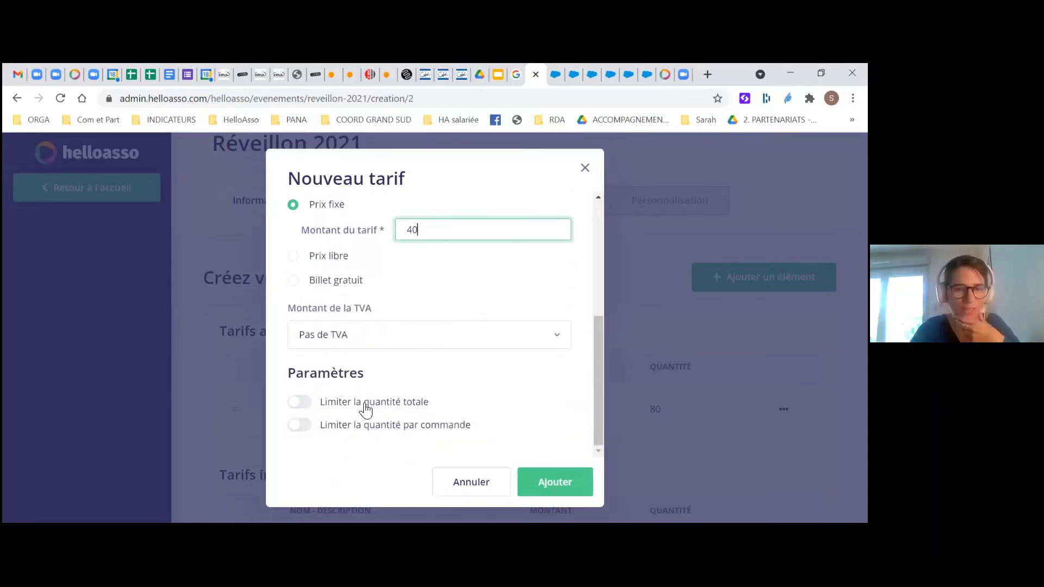
{"action": "left_click", "coordinate": [364, 405]}
{"action": "left_click", "coordinate": [404, 452]}
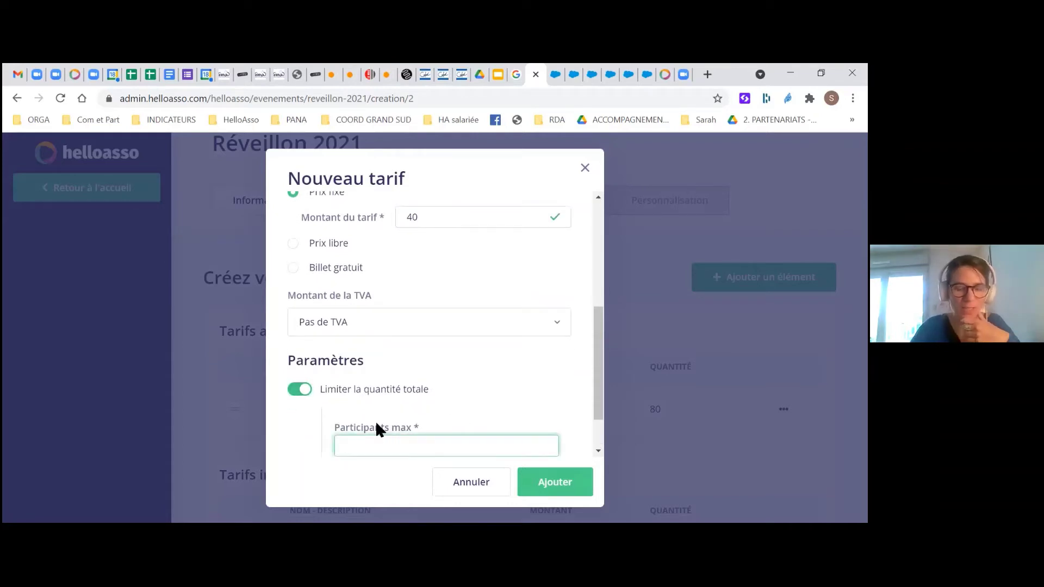
{"action": "scroll", "coordinate": [489, 415], "scroll_direction": "down", "scroll_amount": 2}
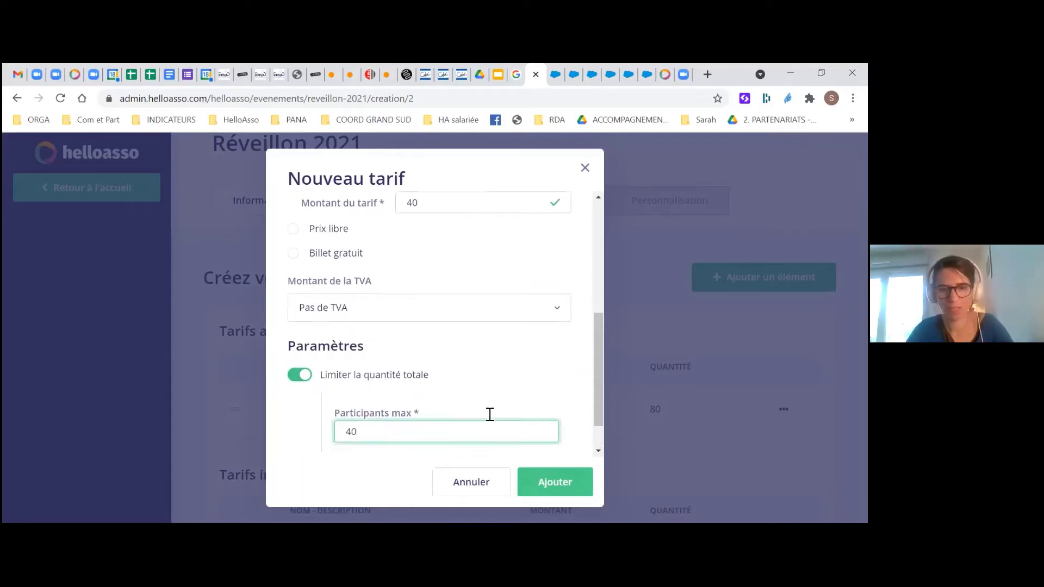
{"action": "left_click", "coordinate": [555, 484]}
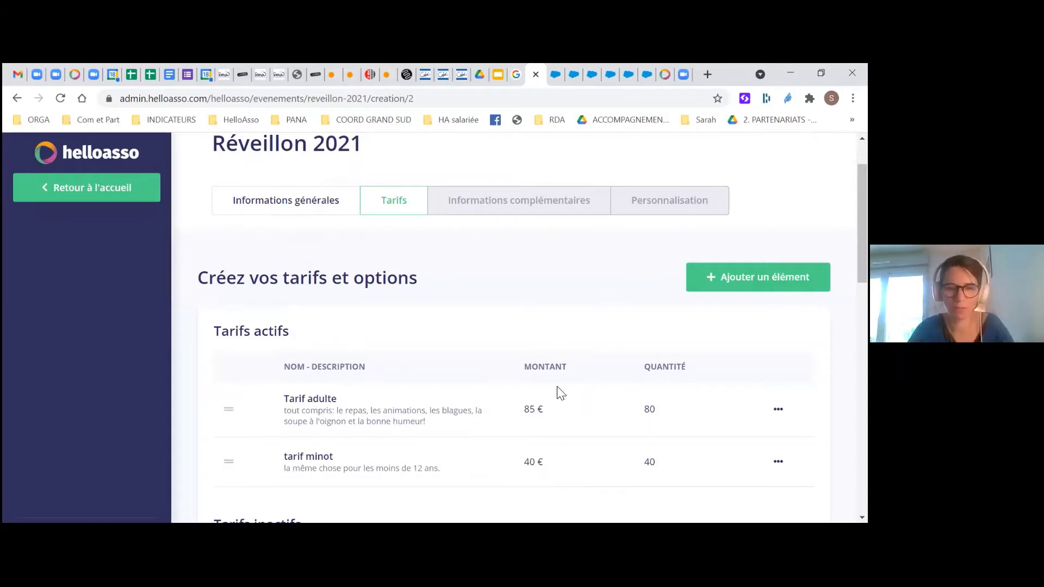
Add a new paid option named 'Cadeau suprise de minuit'
{"action": "left_click", "coordinate": [758, 277]}
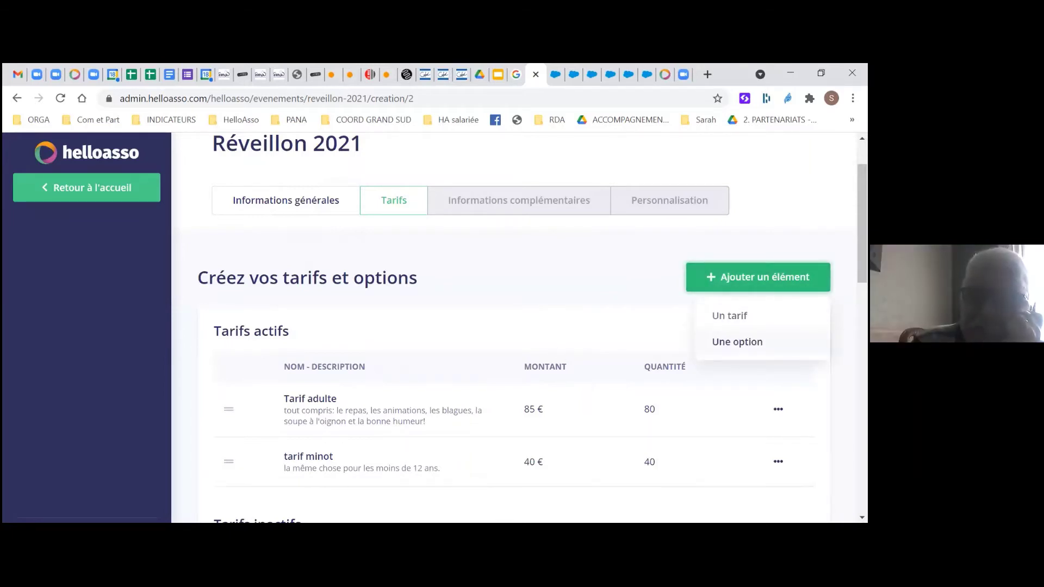
{"action": "left_click", "coordinate": [738, 341]}
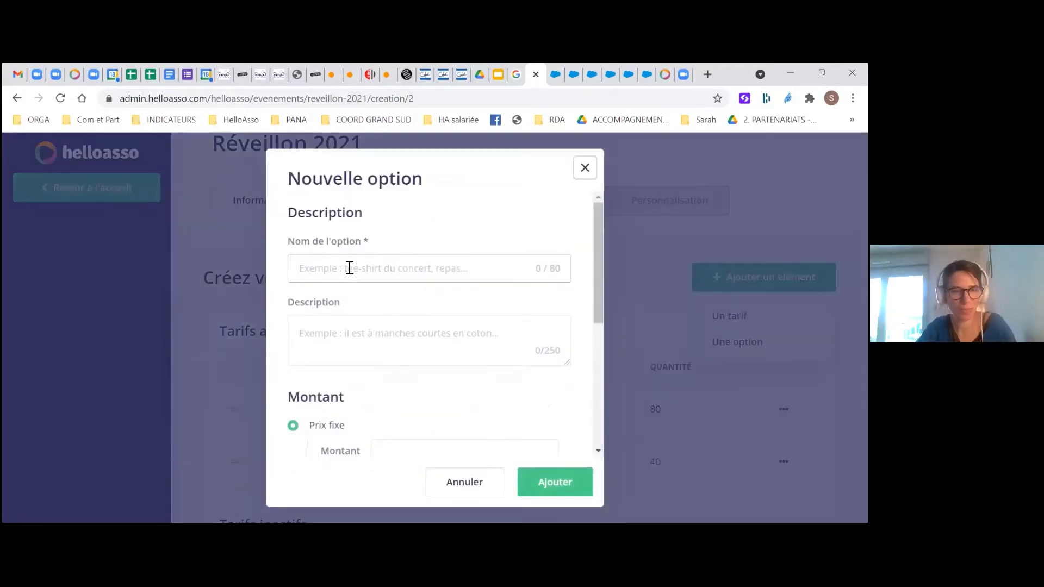
{"action": "left_click", "coordinate": [349, 268]}
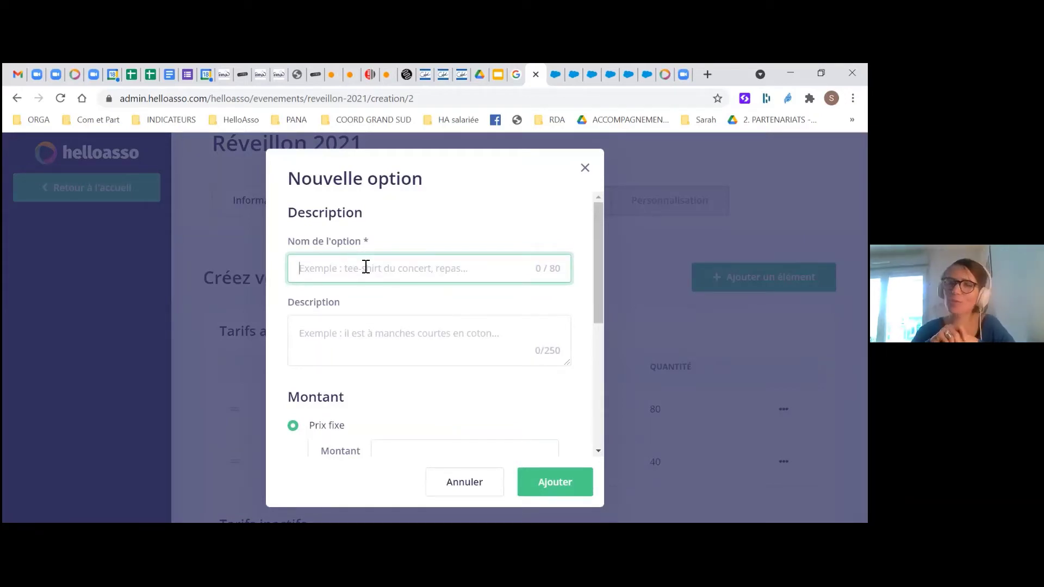
{"action": "type", "text": "Cadea"}
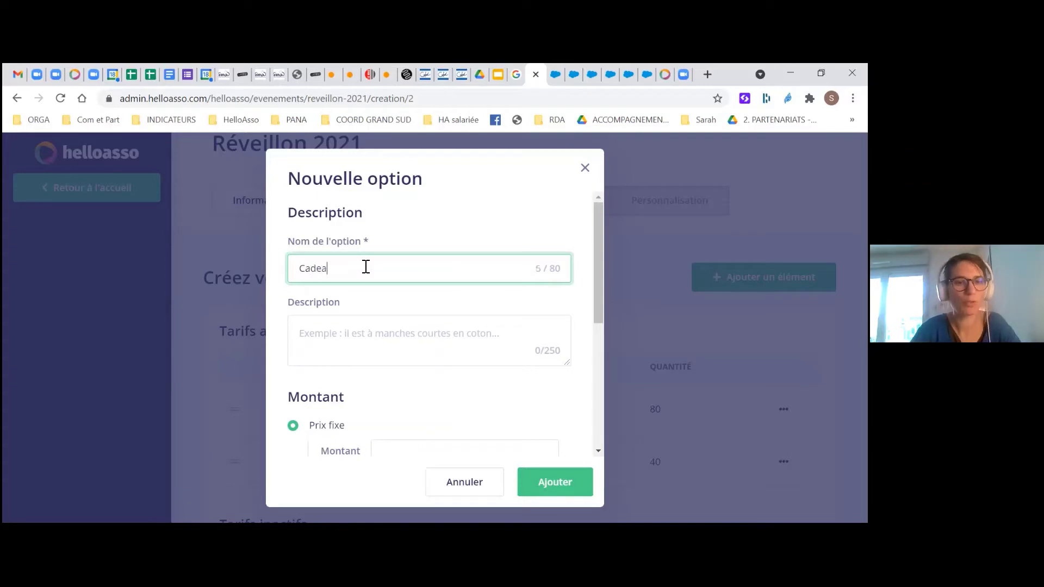
{"action": "type", "text": "u supri"}
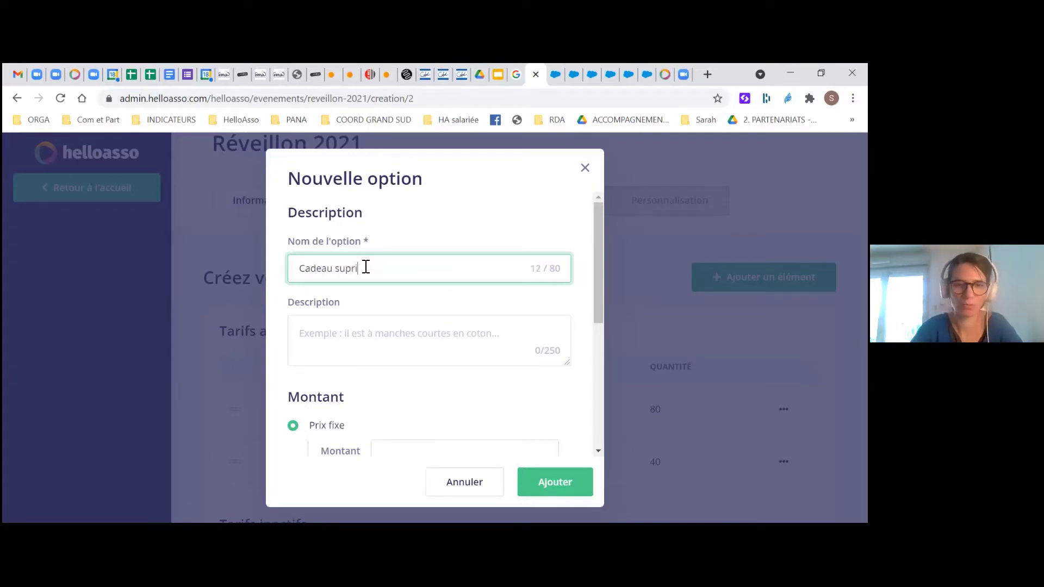
{"action": "type", "text": "se de minuit"}
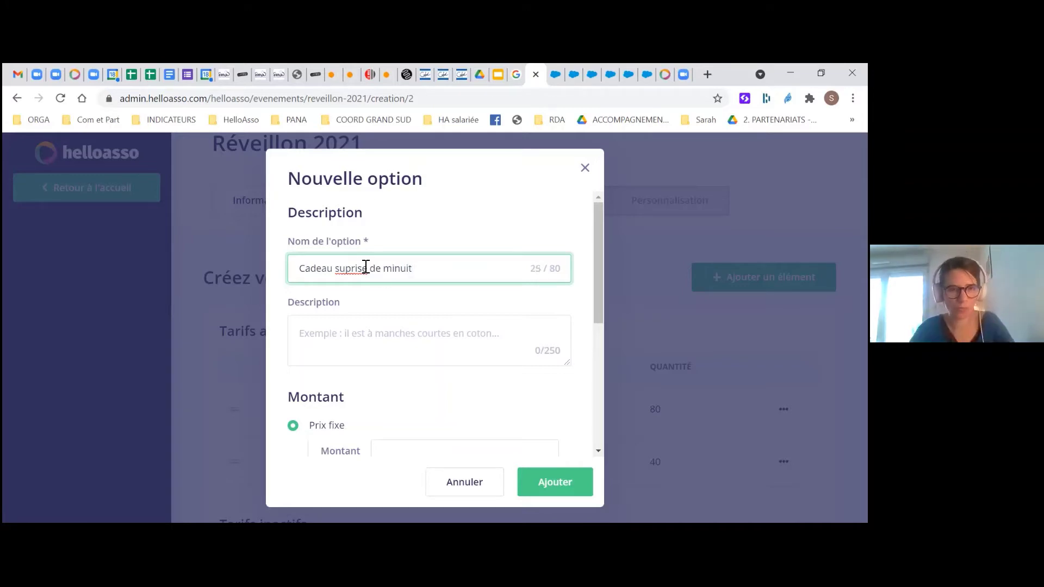
Fix the name to 'Cadeau surprise de minuit' and add the description 'c'est une surprise'
{"action": "left_click", "coordinate": [358, 335]}
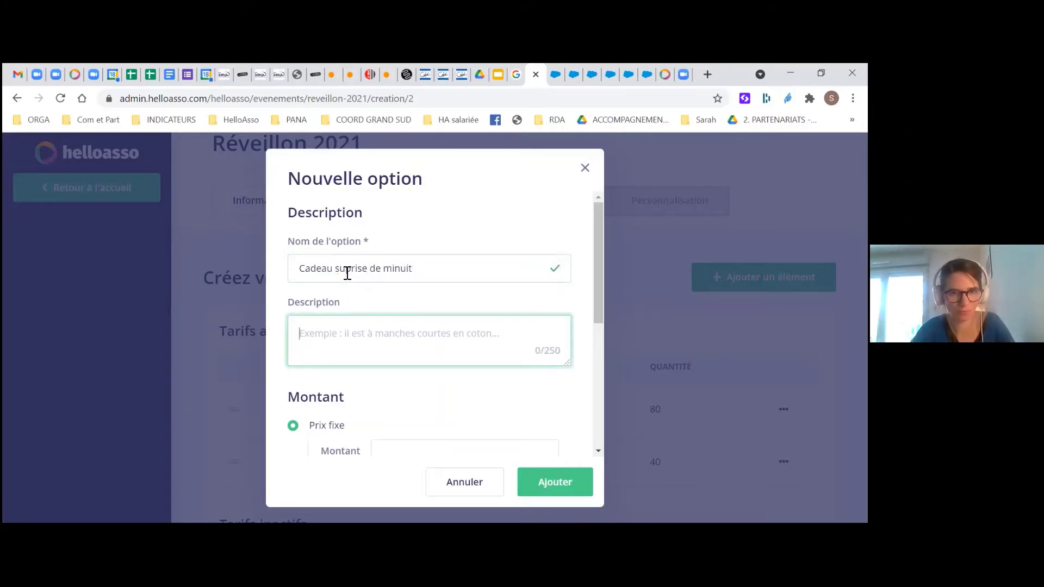
{"action": "left_click", "coordinate": [347, 273]}
{"action": "left_click", "coordinate": [339, 324]}
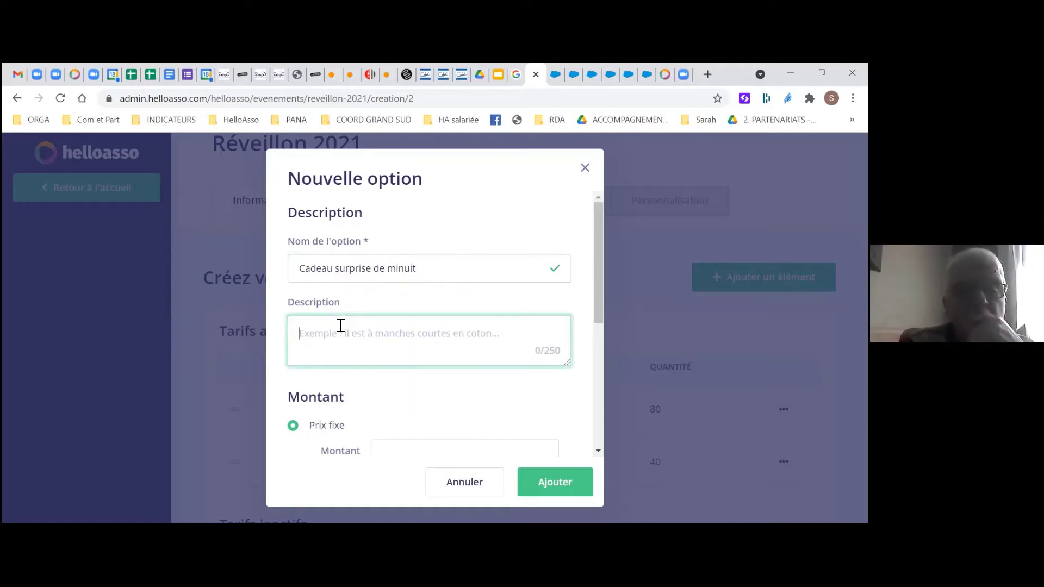
{"action": "type", "text": "c'est une s"}
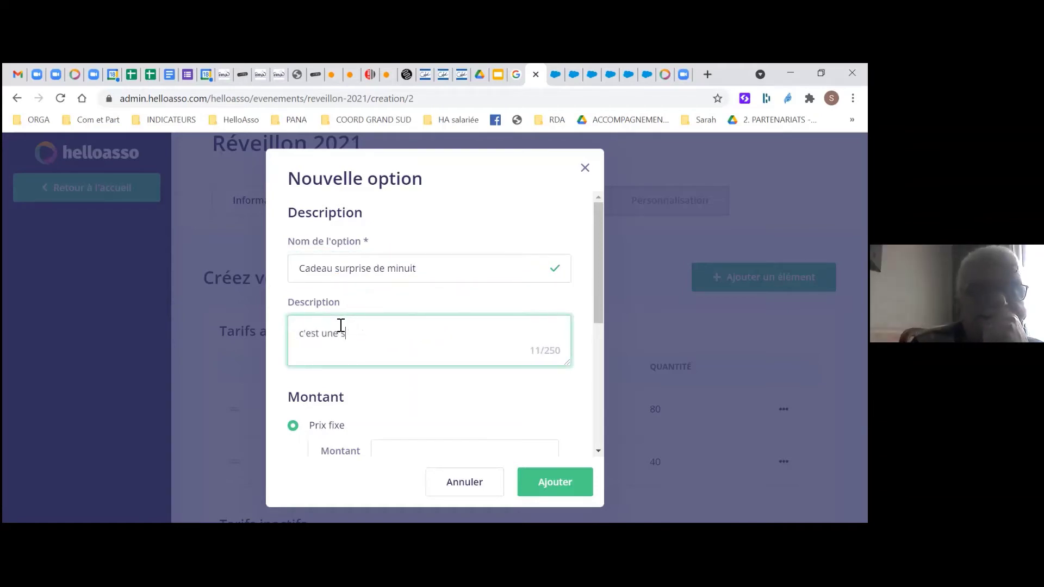
{"action": "type", "text": "urprise"}
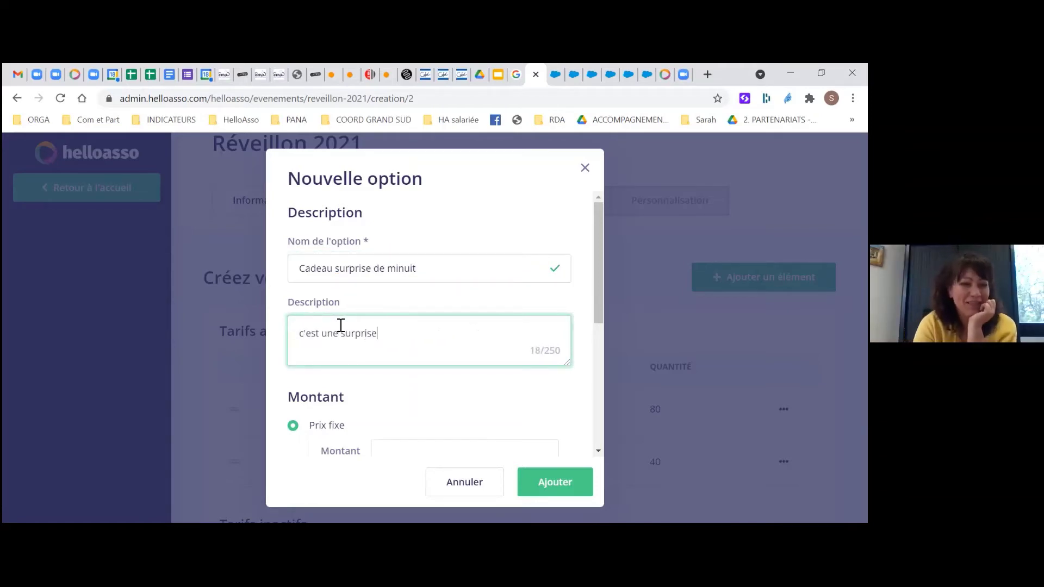
{"action": "left_click", "coordinate": [371, 268]}
{"action": "left_click_drag", "start_coordinate": [370, 268], "coordinate": [268, 256]}
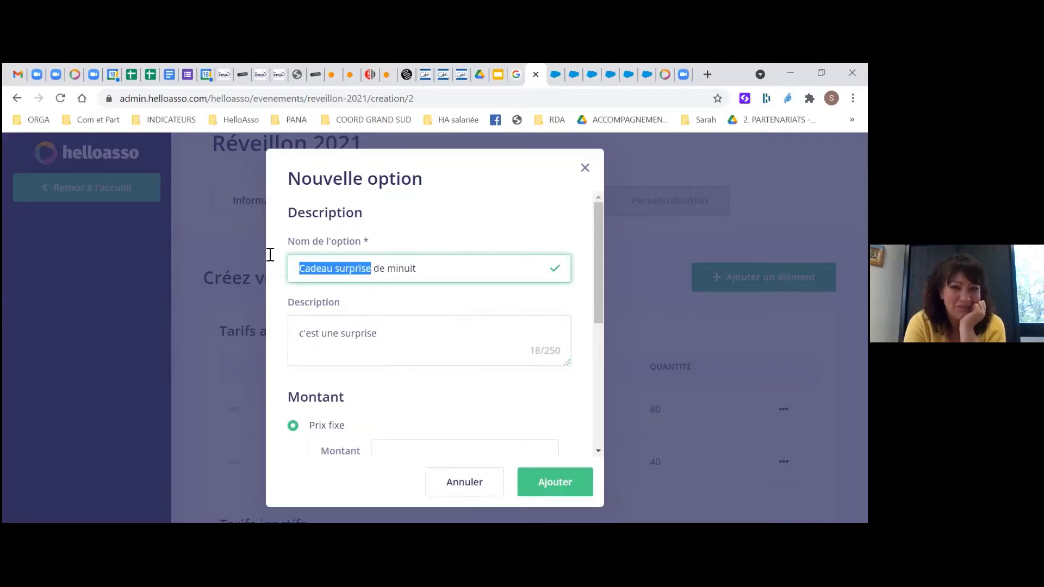
Replace 'Cadeau surprise' with 'Coupe de crémant' and rewrite the description as 'pas pour les enfants ;-)'
{"action": "type", "text": "Coupe de crémant"}
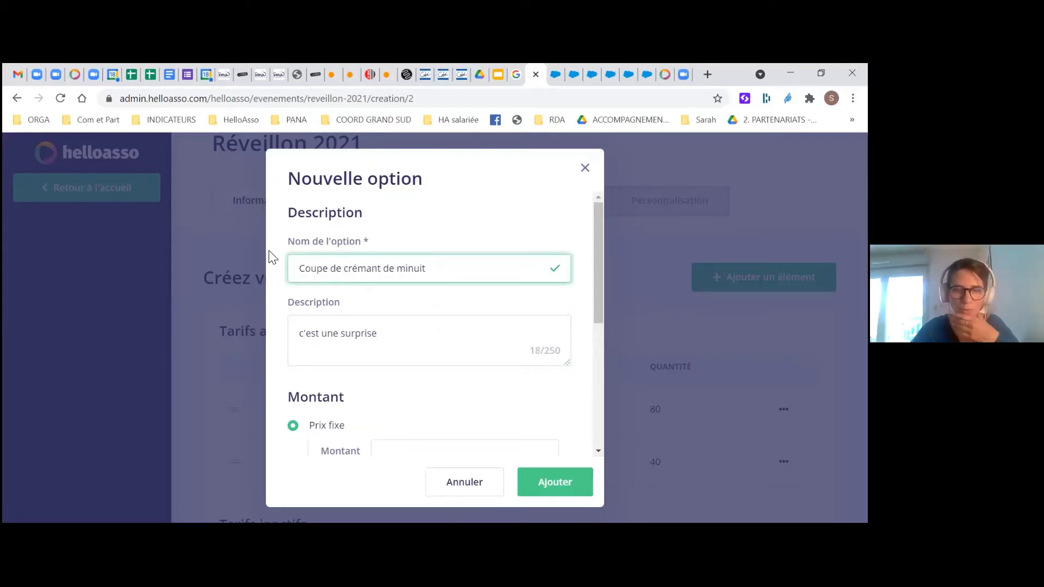
{"action": "left_click", "coordinate": [370, 357]}
{"action": "left_click_drag", "start_coordinate": [405, 338], "coordinate": [291, 327]}
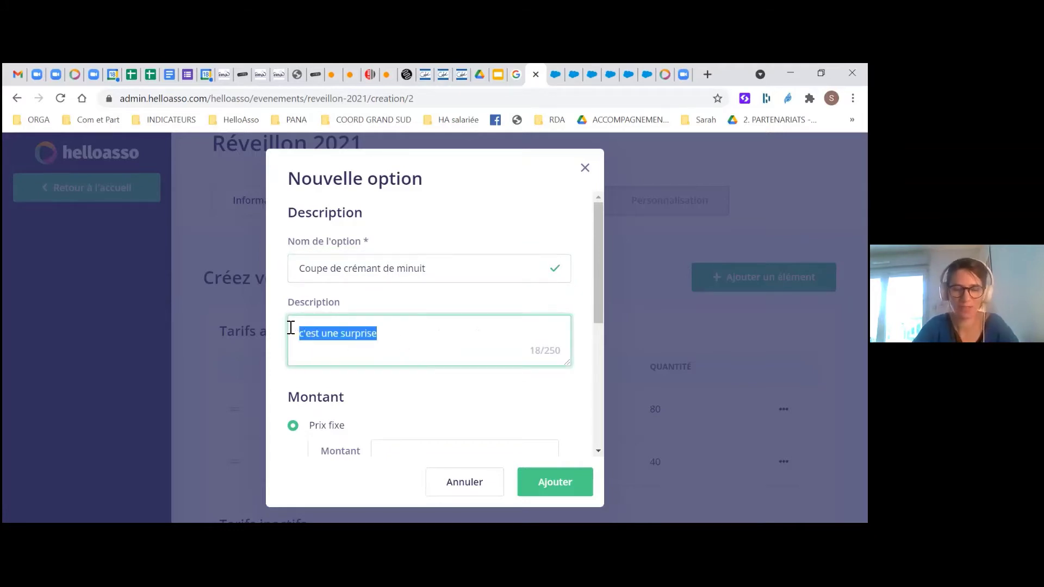
{"action": "type", "text": "pas pour les en"}
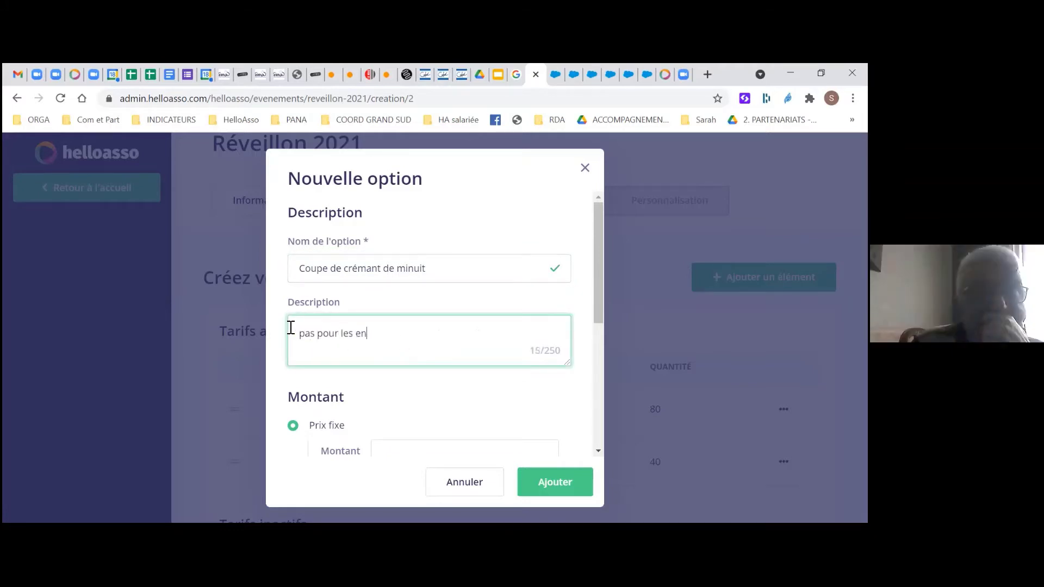
{"action": "type", "text": "fants "}
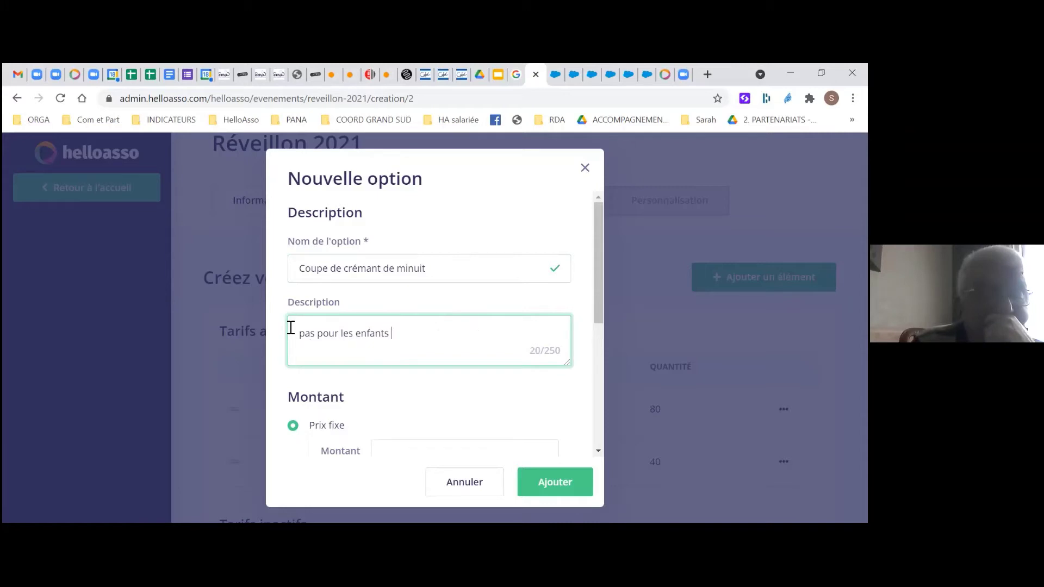
{"action": "type", "text": ";-)"}
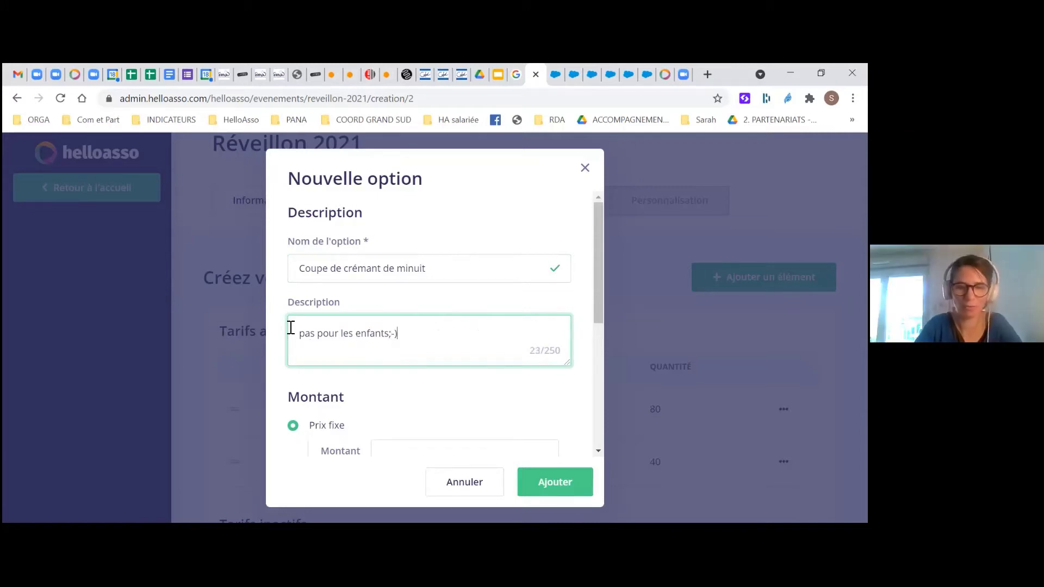
{"action": "left_click", "coordinate": [396, 378]}
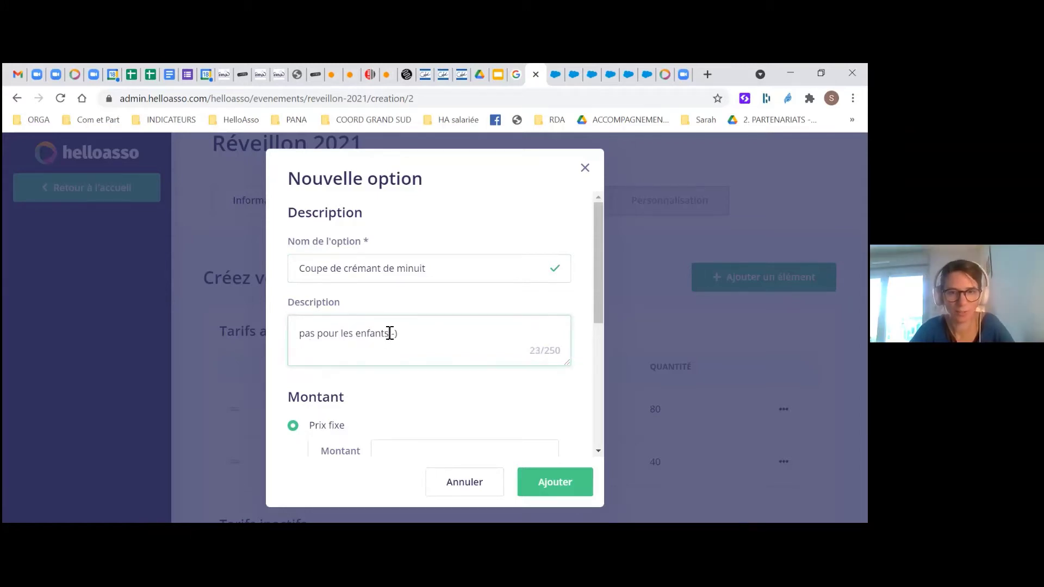
{"action": "left_click", "coordinate": [390, 332]}
{"action": "scroll", "coordinate": [345, 403], "scroll_direction": "down", "scroll_amount": 1}
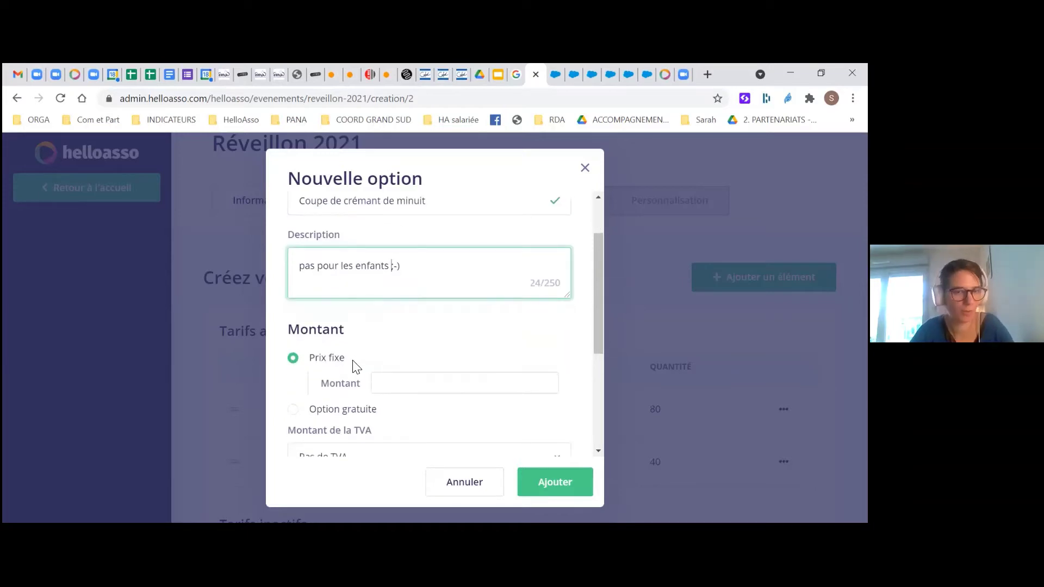
Give the crémant option a fixed price of 5 €
{"action": "left_click", "coordinate": [420, 389]}
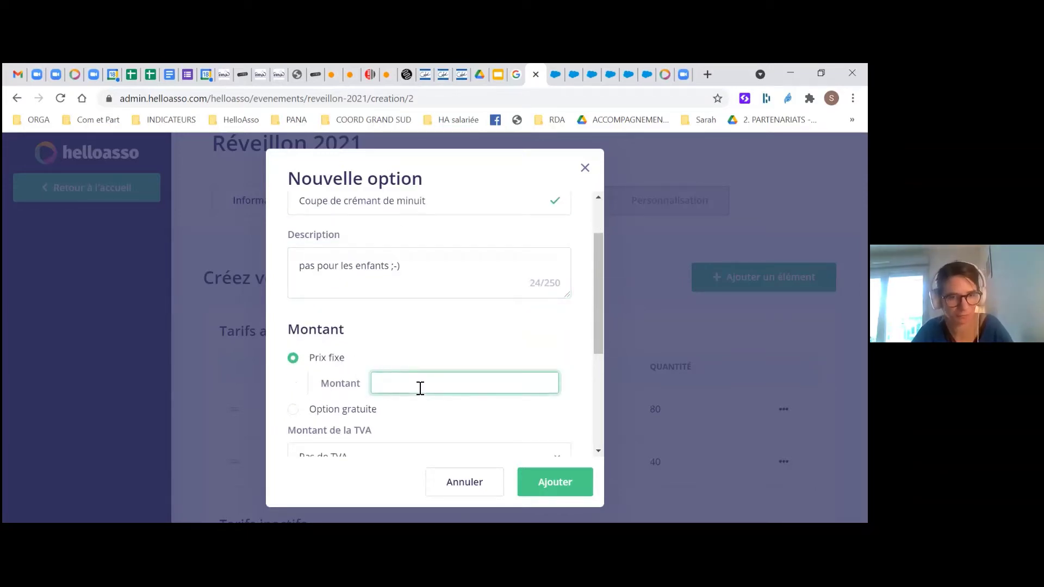
{"action": "type", "text": "5"}
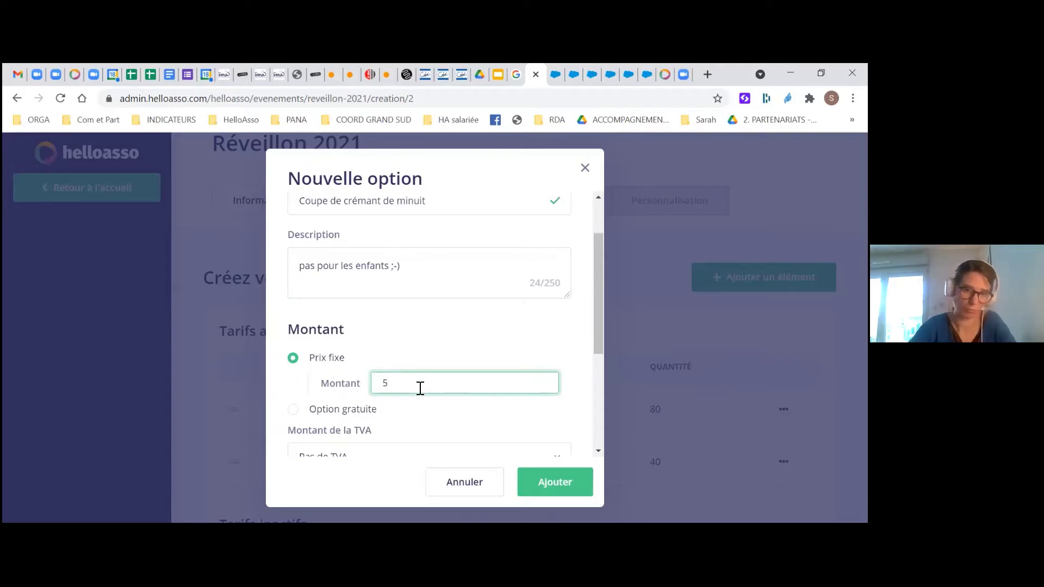
{"action": "left_click", "coordinate": [386, 341]}
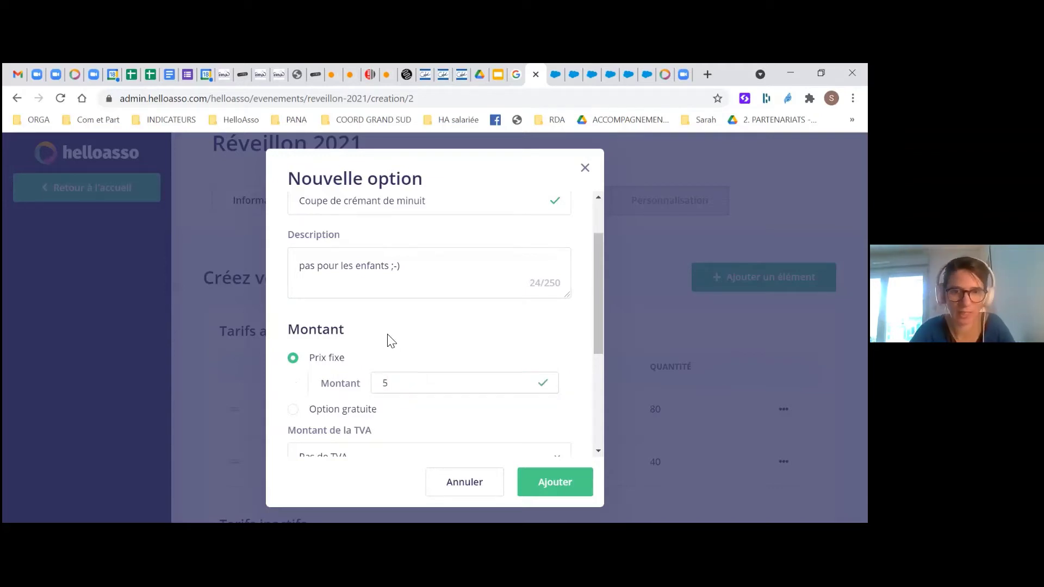
{"action": "left_click", "coordinate": [294, 410]}
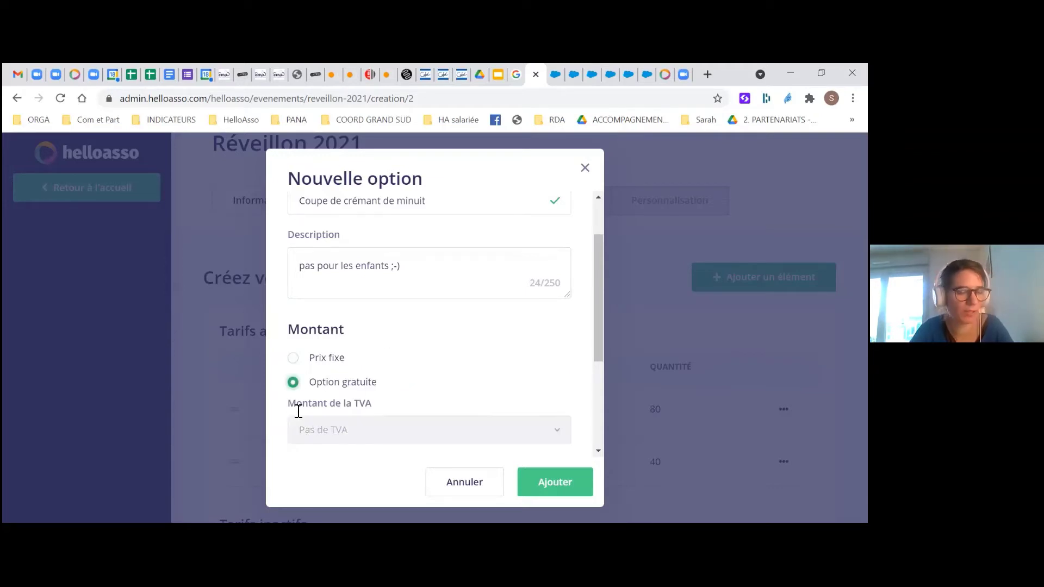
{"action": "left_click", "coordinate": [291, 360]}
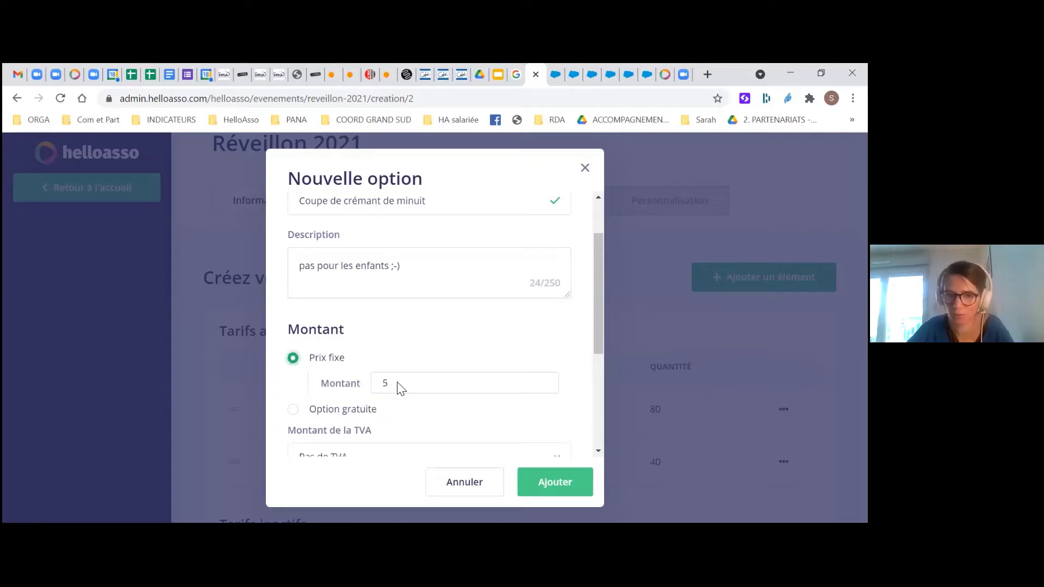
{"action": "scroll", "coordinate": [522, 394], "scroll_direction": "down", "scroll_amount": 3}
{"action": "scroll", "coordinate": [522, 399], "scroll_direction": "down", "scroll_amount": 1}
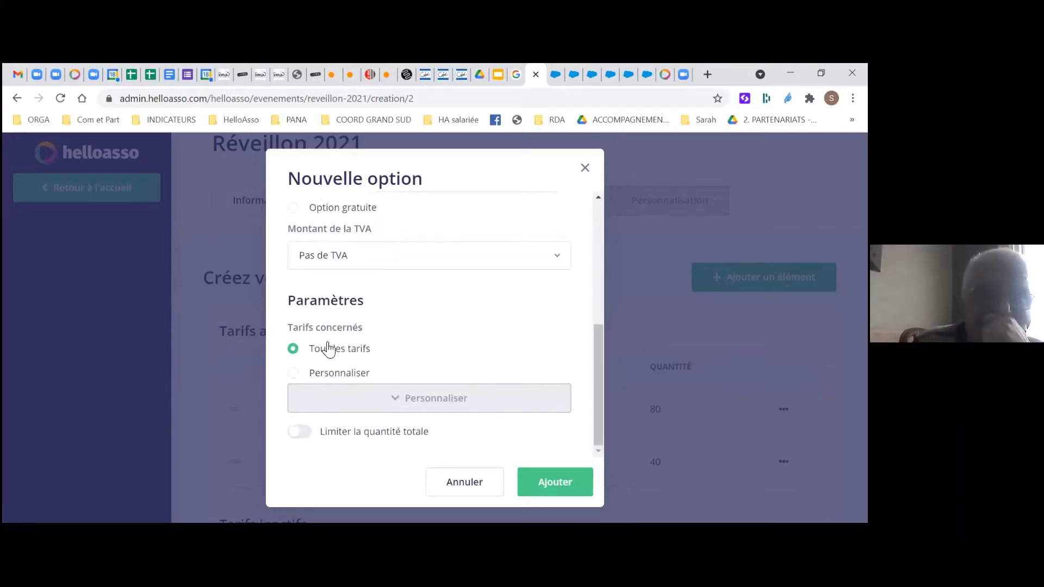
{"action": "scroll", "coordinate": [357, 361], "scroll_direction": "up", "scroll_amount": 3}
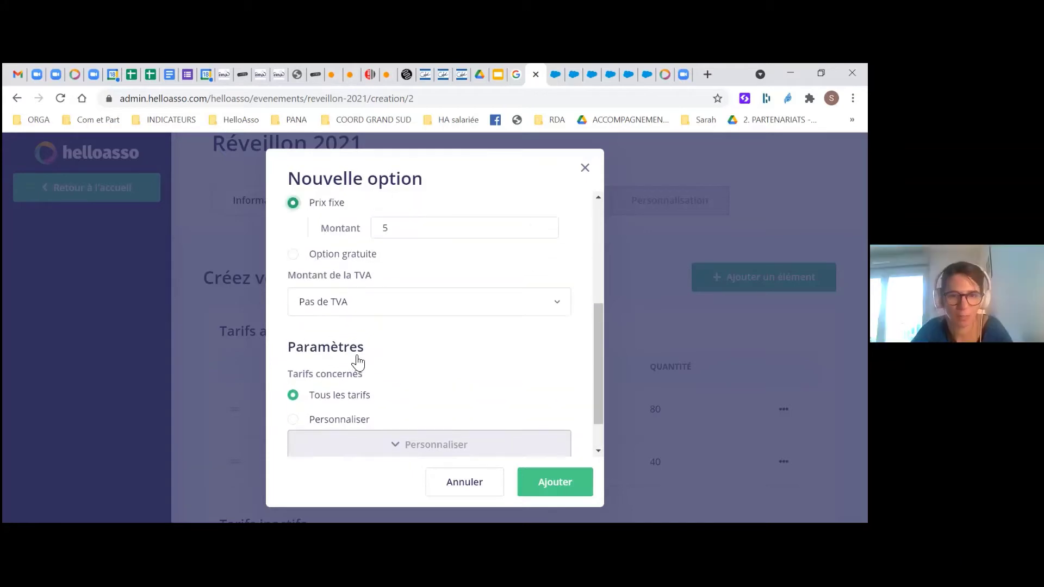
{"action": "scroll", "coordinate": [355, 354], "scroll_direction": "down", "scroll_amount": 3}
Restrict the option to Tarif adulte only and add it
{"action": "left_click", "coordinate": [301, 375]}
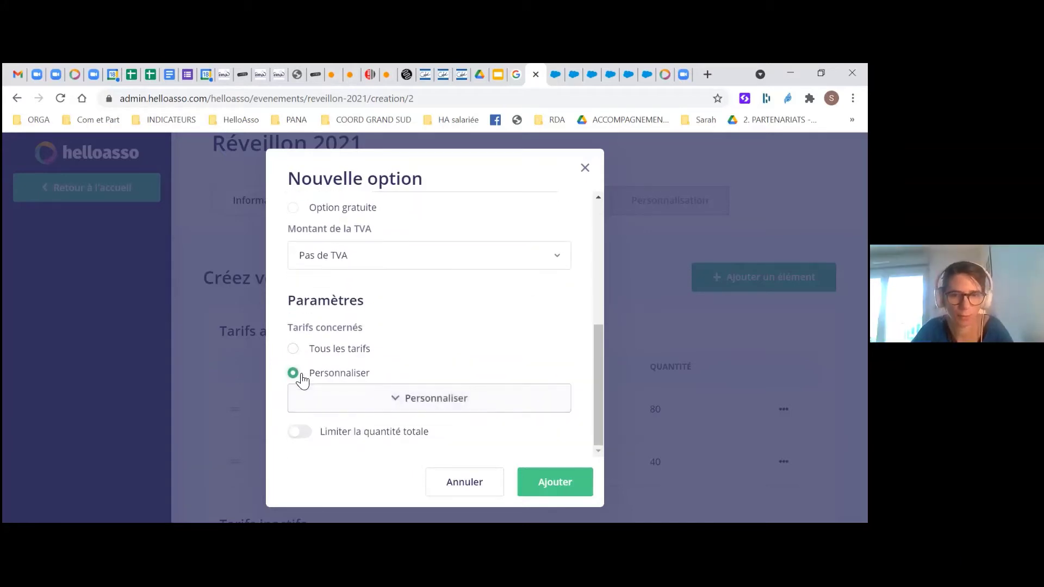
{"action": "left_click", "coordinate": [392, 399]}
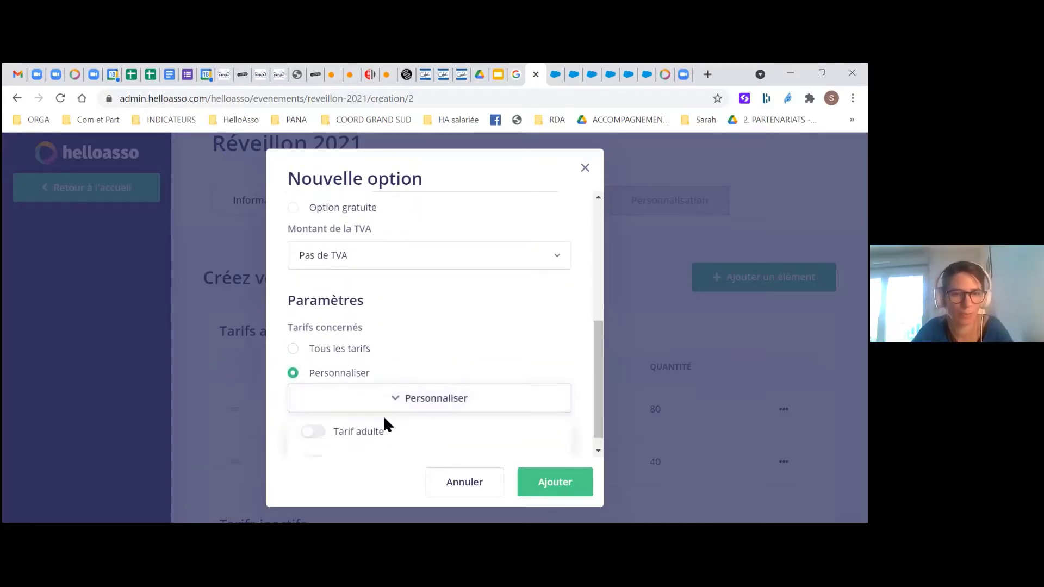
{"action": "scroll", "coordinate": [348, 416], "scroll_direction": "down", "scroll_amount": 1}
{"action": "left_click", "coordinate": [314, 418]}
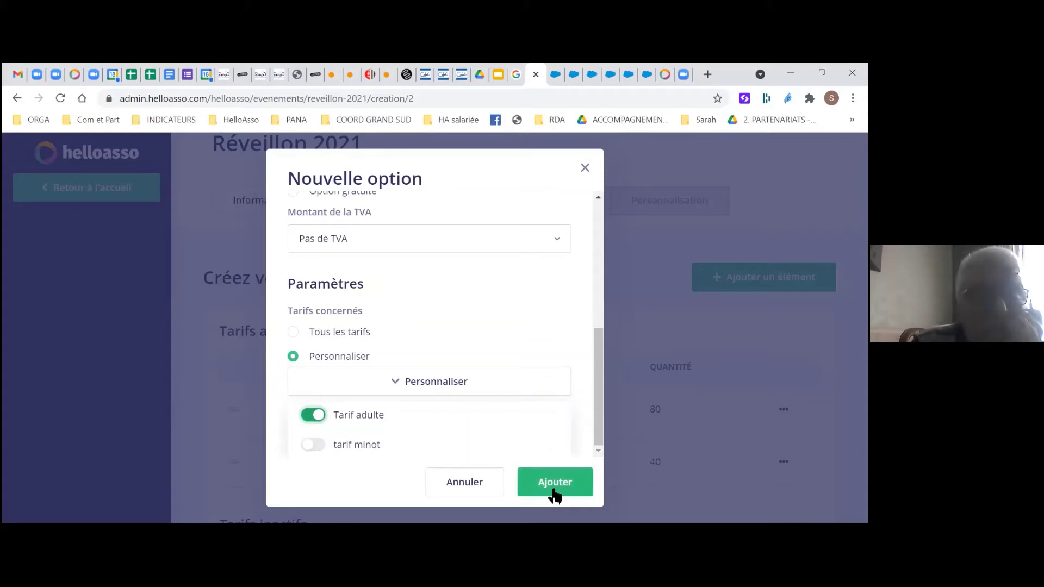
{"action": "left_click", "coordinate": [555, 484]}
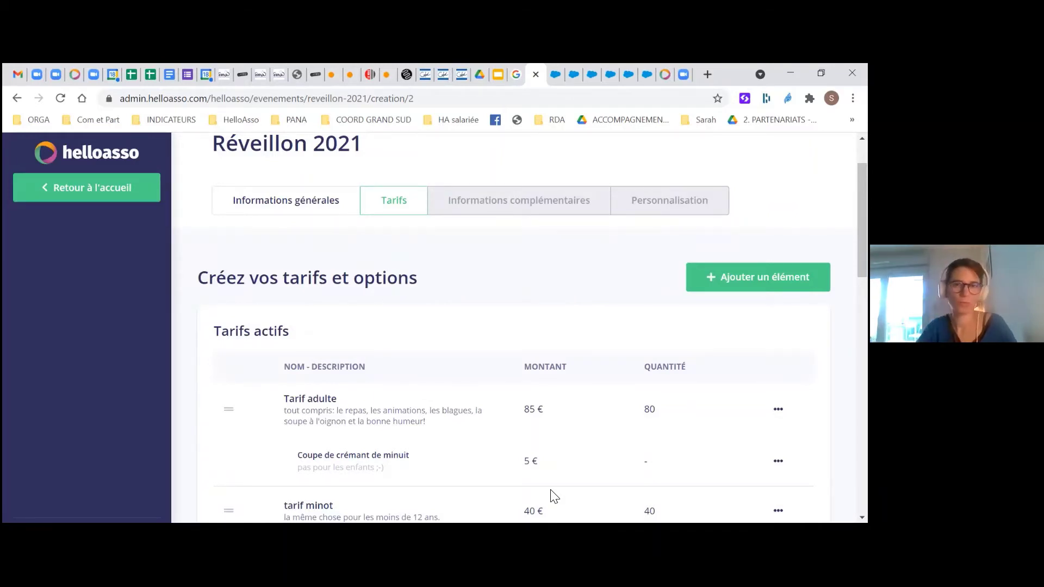
Scroll down to Créez vos codes promos and open a new promo code form
{"action": "scroll", "coordinate": [541, 458], "scroll_direction": "down", "scroll_amount": 1}
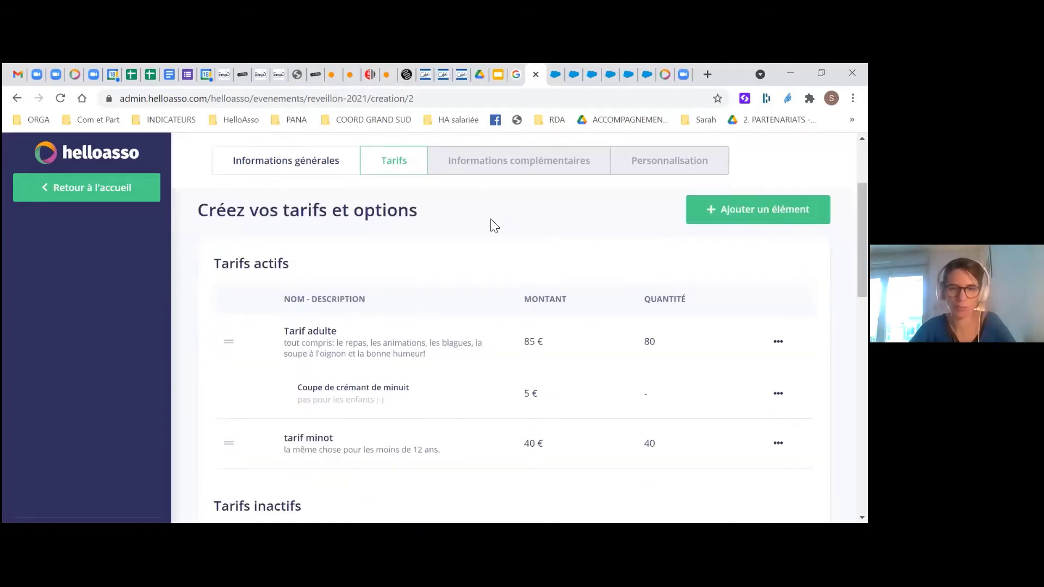
{"action": "scroll", "coordinate": [413, 321], "scroll_direction": "down", "scroll_amount": 1}
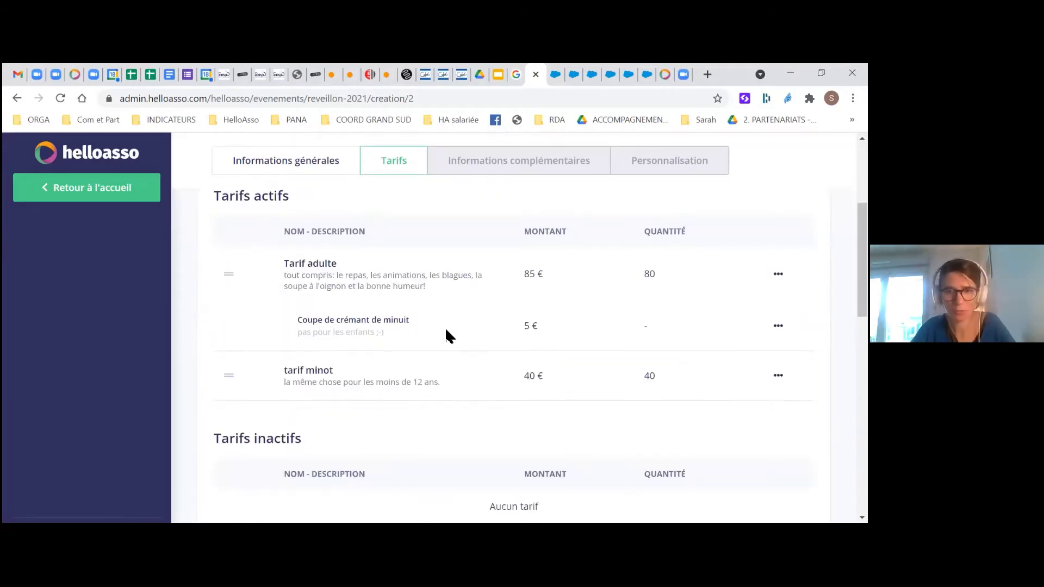
{"action": "scroll", "coordinate": [444, 337], "scroll_direction": "down", "scroll_amount": 3}
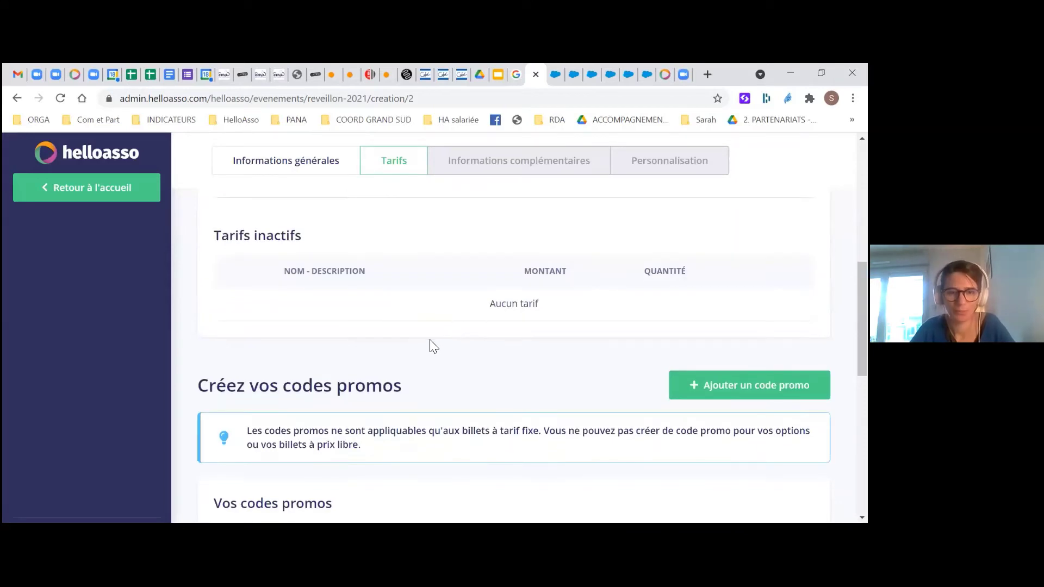
{"action": "scroll", "coordinate": [666, 379], "scroll_direction": "down", "scroll_amount": 1}
{"action": "left_click", "coordinate": [707, 317]}
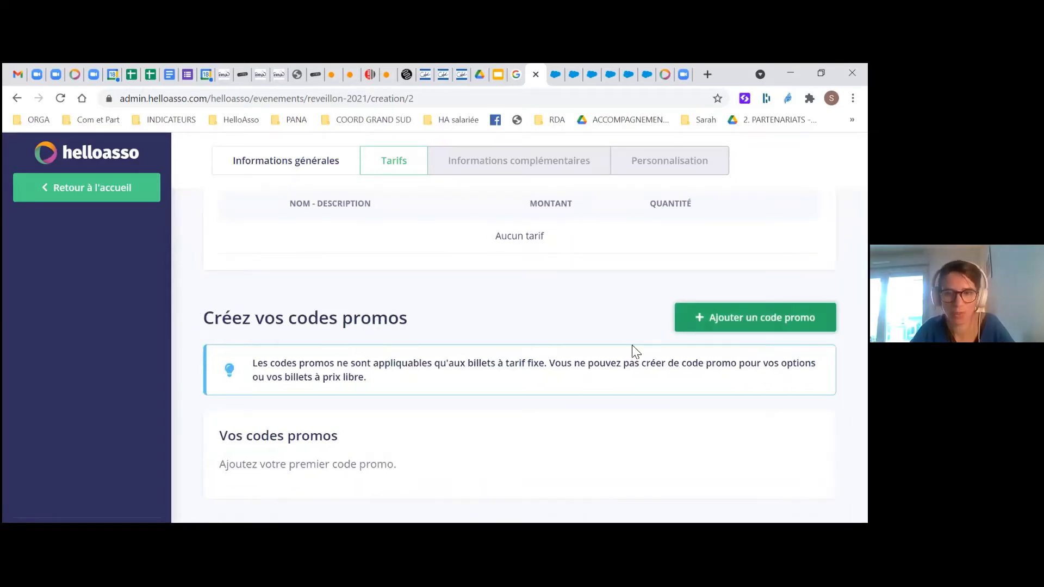
{"action": "left_click", "coordinate": [388, 267]}
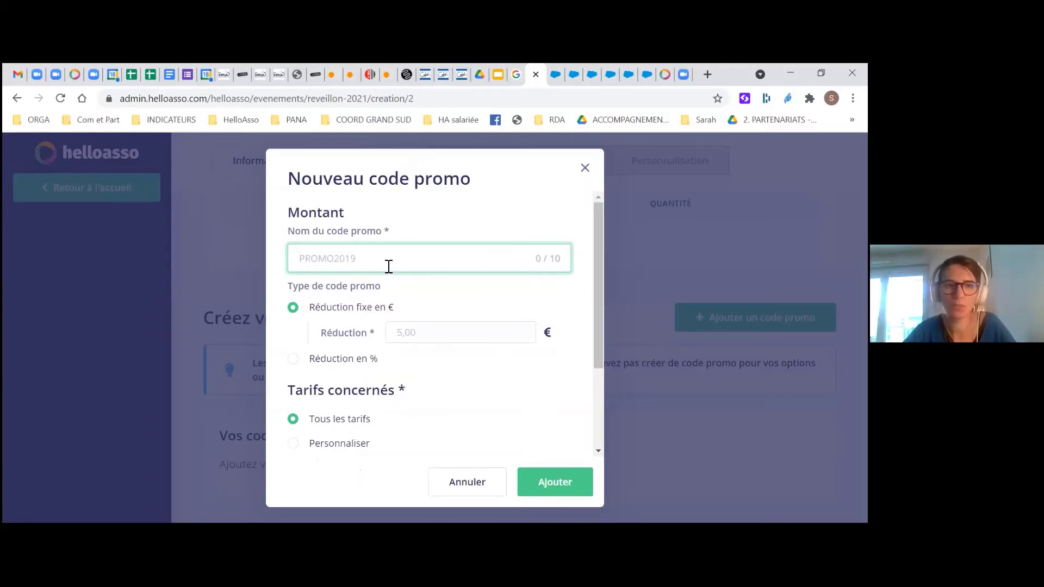
{"action": "type", "text": "BE"}
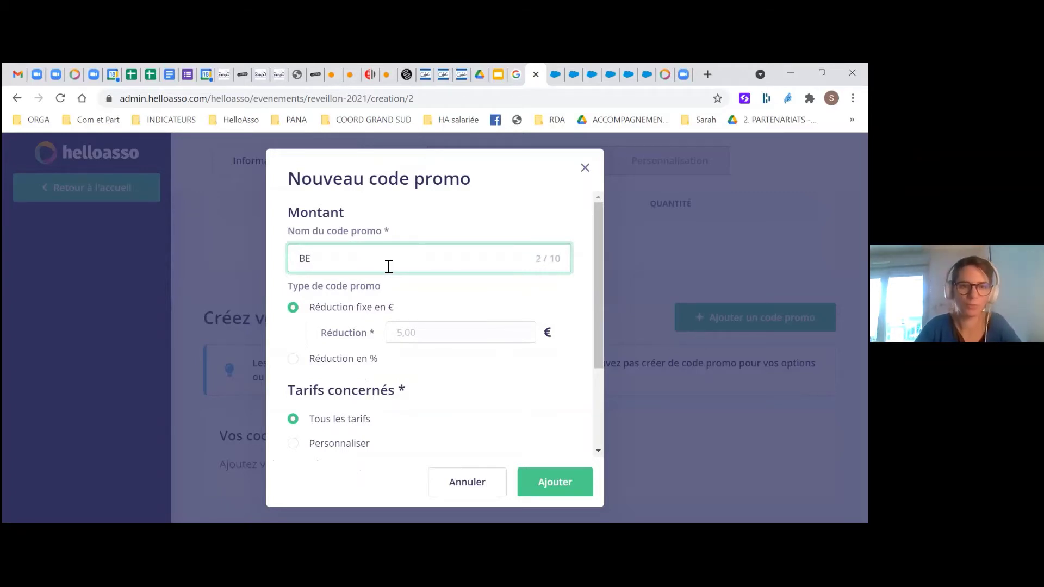
{"action": "key", "text": "BackSpace"}
{"action": "key", "text": "BackSpace"}
{"action": "type", "text": "BE"}
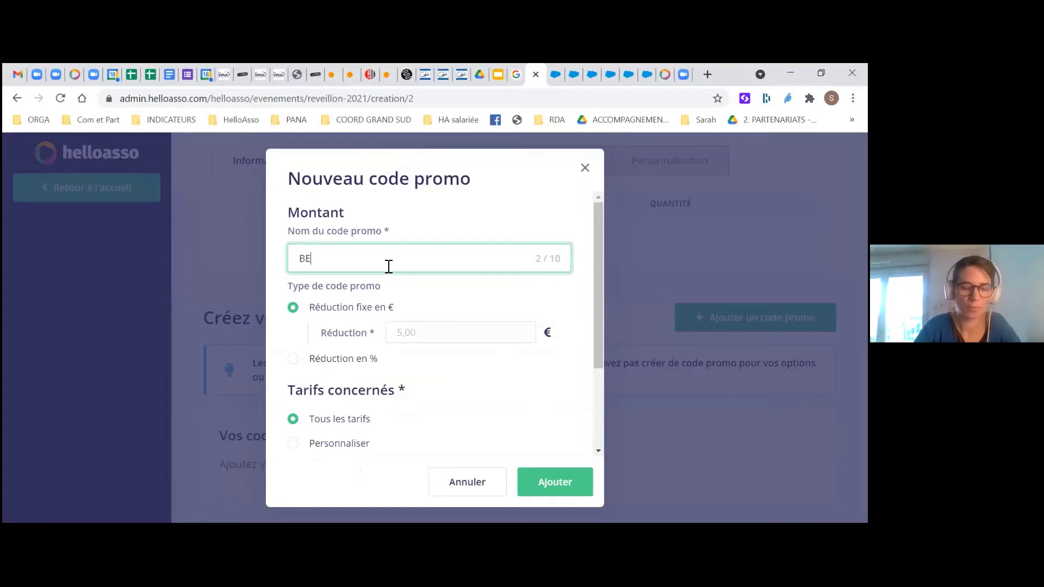
{"action": "type", "text": "NEVOL"}
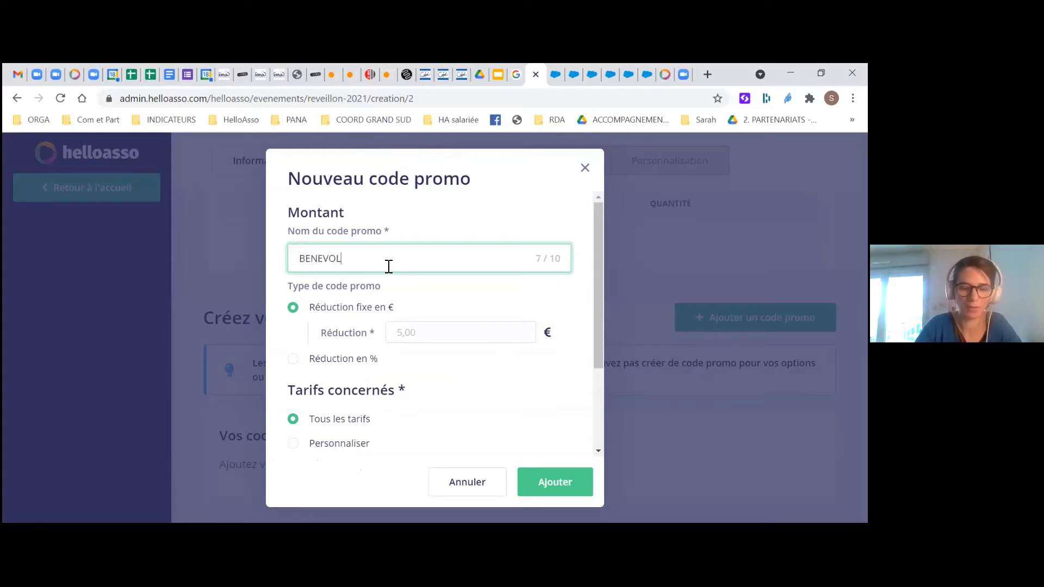
{"action": "type", "text": "E2"}
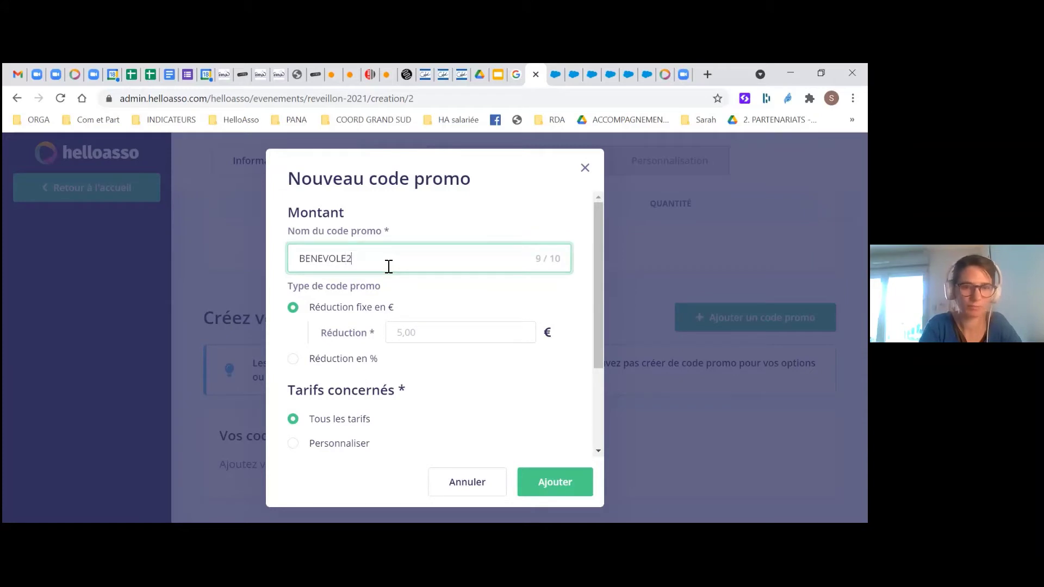
{"action": "key", "text": "BackSpace"}
{"action": "key", "text": "BackSpace"}
{"action": "key", "text": "BackSpace"}
{"action": "key", "text": "BackSpace"}
{"action": "key", "text": "BackSpace"}
{"action": "key", "text": "BackSpace"}
{"action": "key", "text": "BackSpace"}
{"action": "key", "text": "BackSpace"}
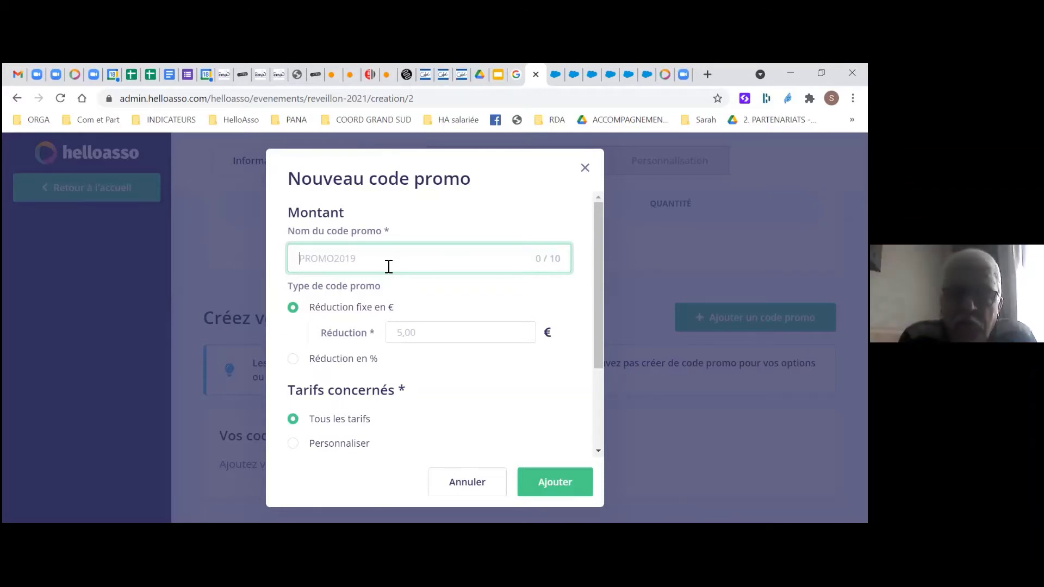
Create promo code PROMO25 with an 85 € fixed reduction applying only to Tarif adulte
{"action": "type", "text": "PR"}
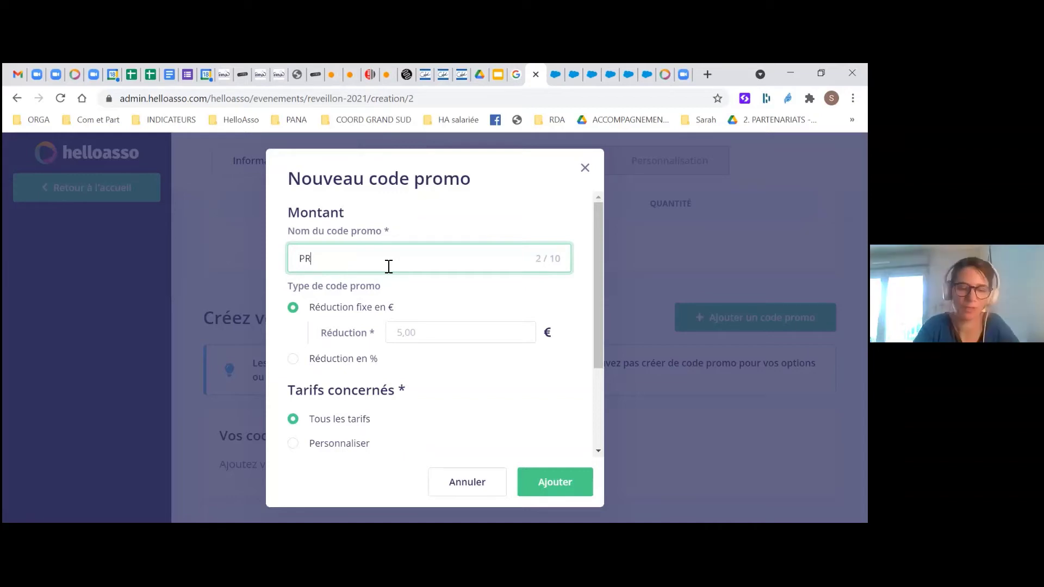
{"action": "type", "text": "OMO25"}
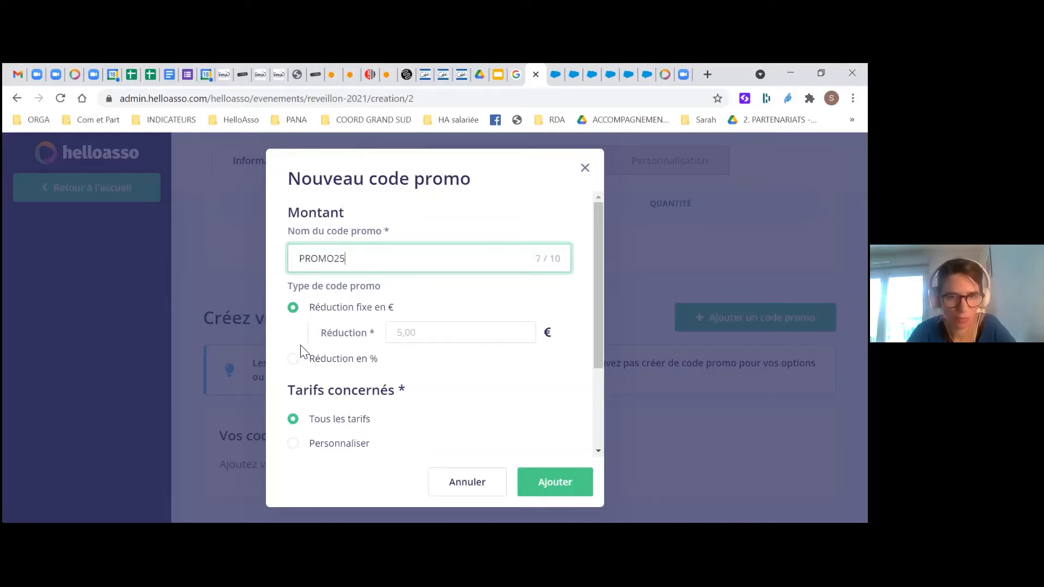
{"action": "left_click", "coordinate": [397, 331]}
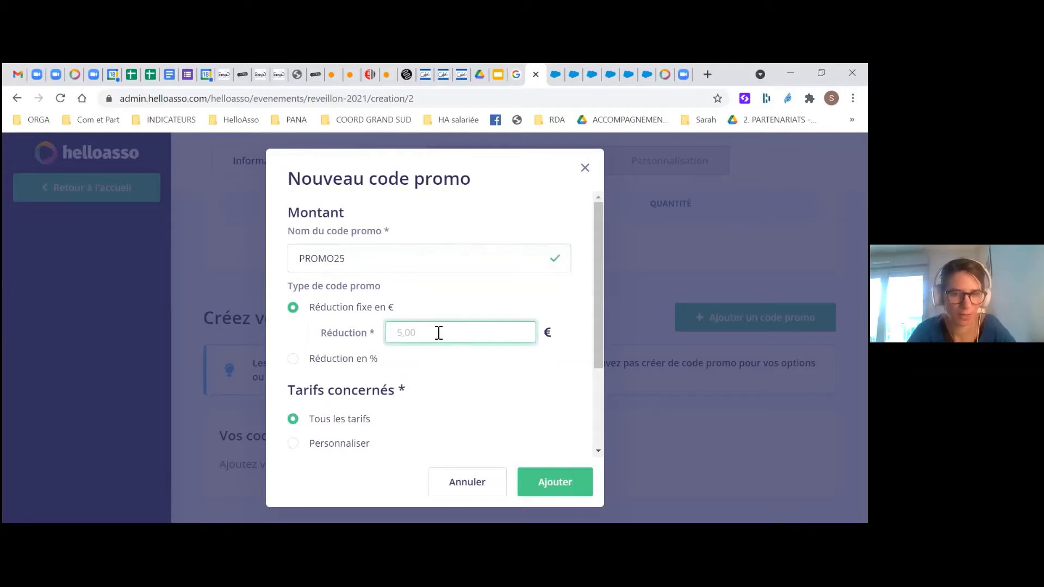
{"action": "type", "text": "85"}
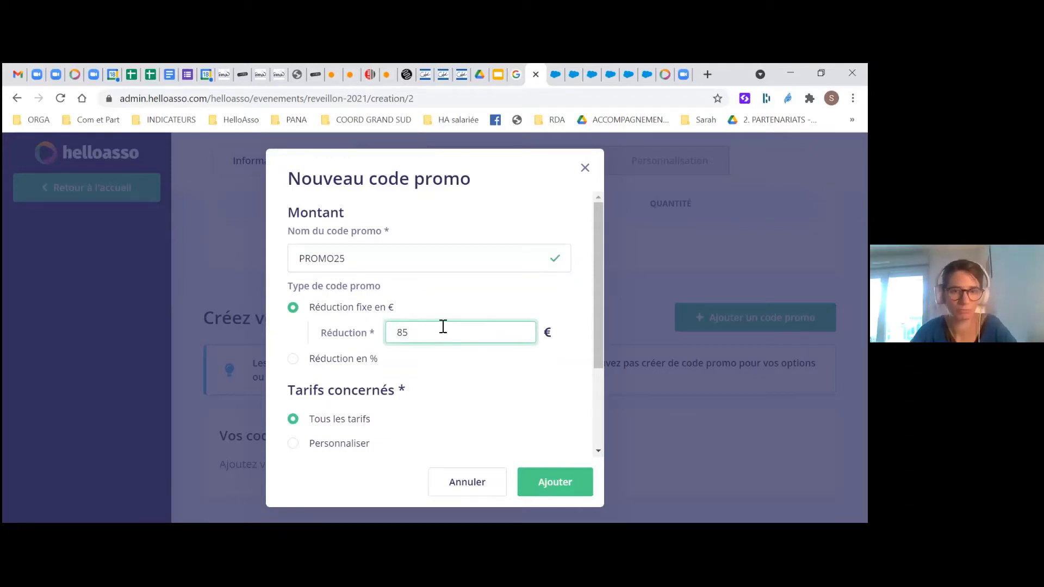
{"action": "left_click", "coordinate": [444, 315]}
{"action": "scroll", "coordinate": [444, 314], "scroll_direction": "down", "scroll_amount": 2}
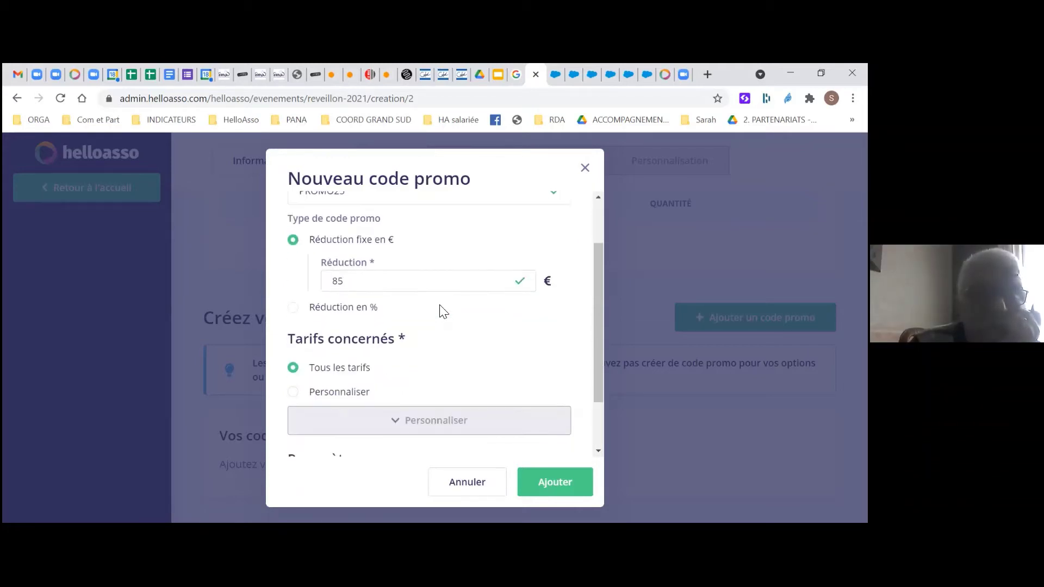
{"action": "scroll", "coordinate": [443, 311], "scroll_direction": "down", "scroll_amount": 1}
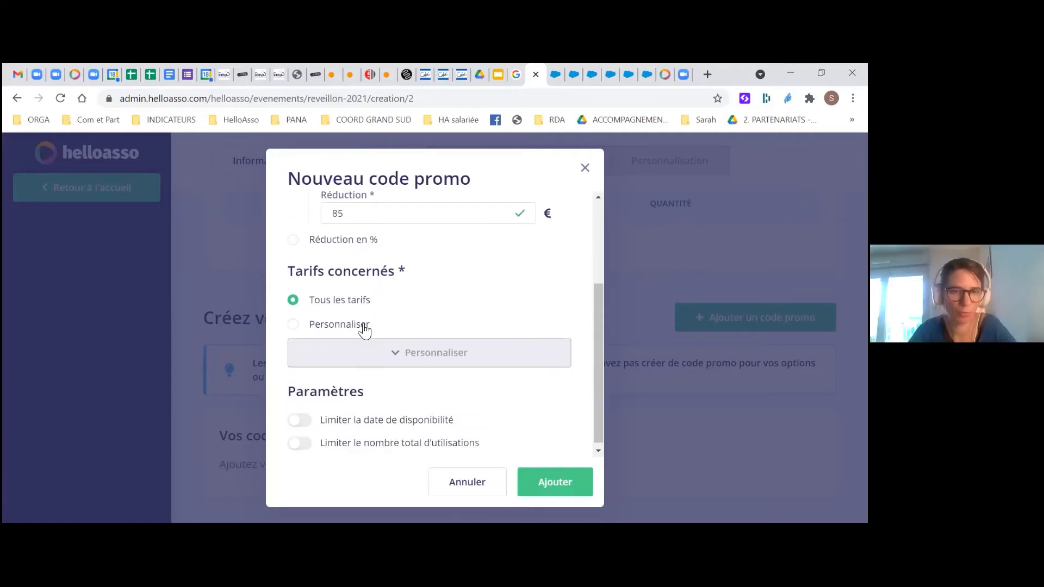
{"action": "left_click", "coordinate": [293, 324]}
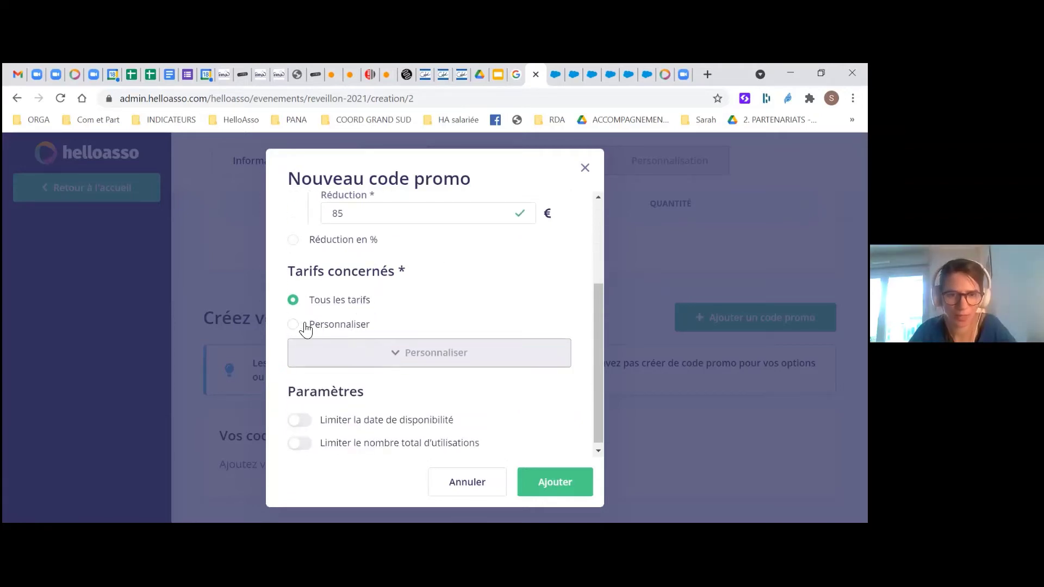
{"action": "left_click", "coordinate": [405, 365]}
{"action": "left_click", "coordinate": [313, 387]}
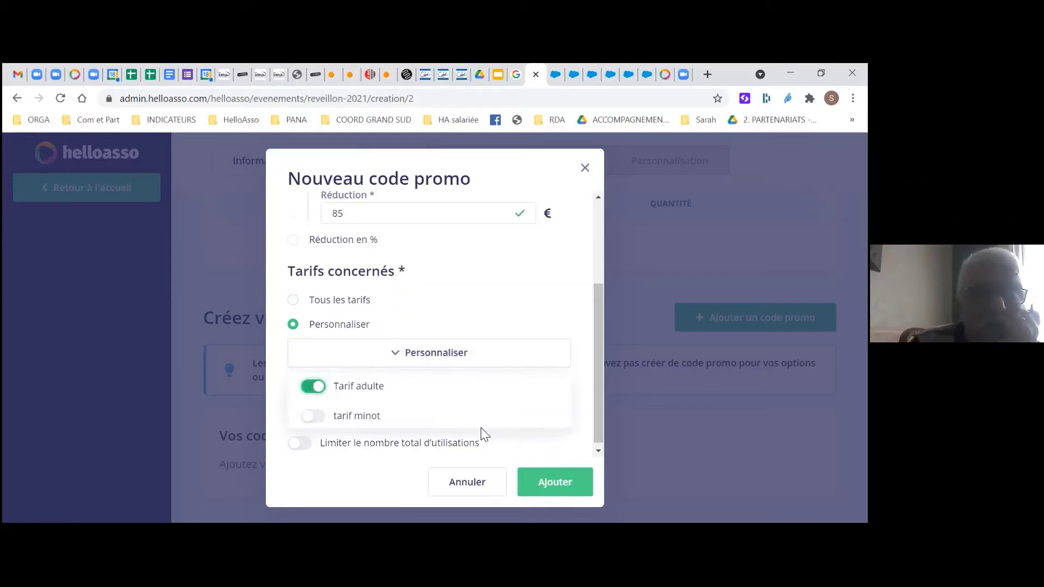
{"action": "left_click", "coordinate": [545, 483]}
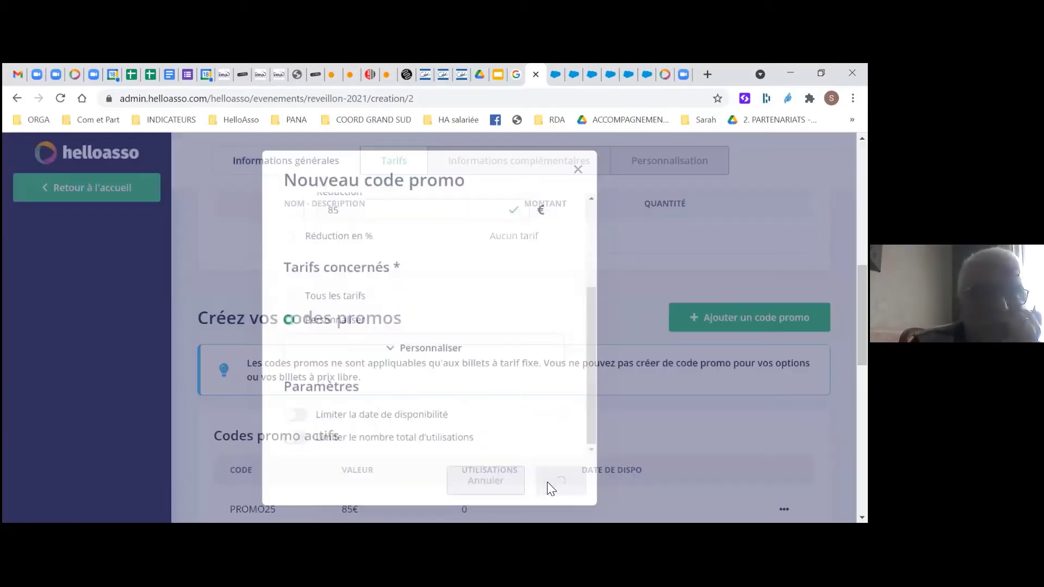
{"action": "scroll", "coordinate": [547, 481], "scroll_direction": "down", "scroll_amount": 6}
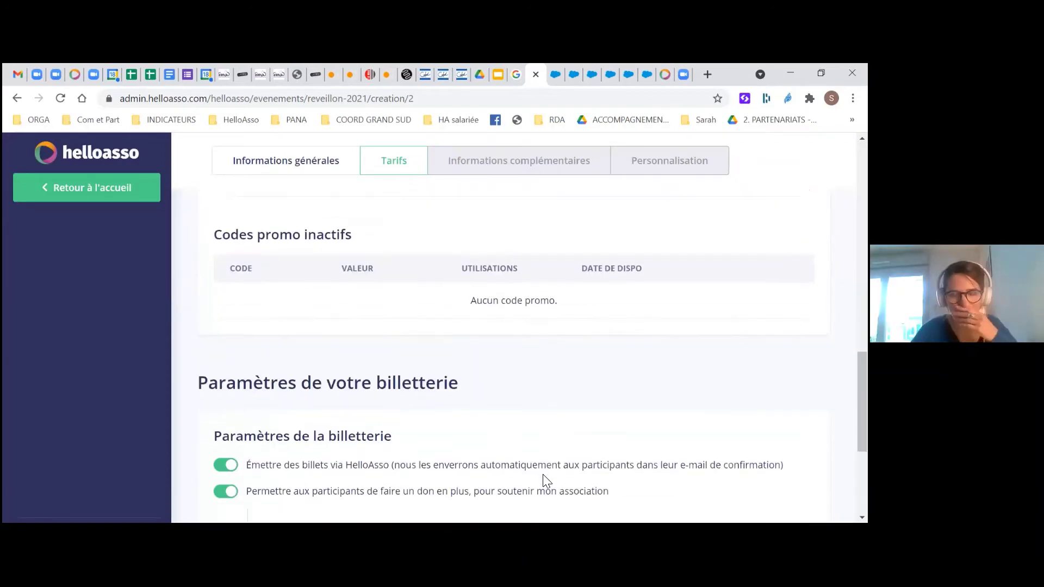
{"action": "scroll", "coordinate": [542, 474], "scroll_direction": "up", "scroll_amount": 1}
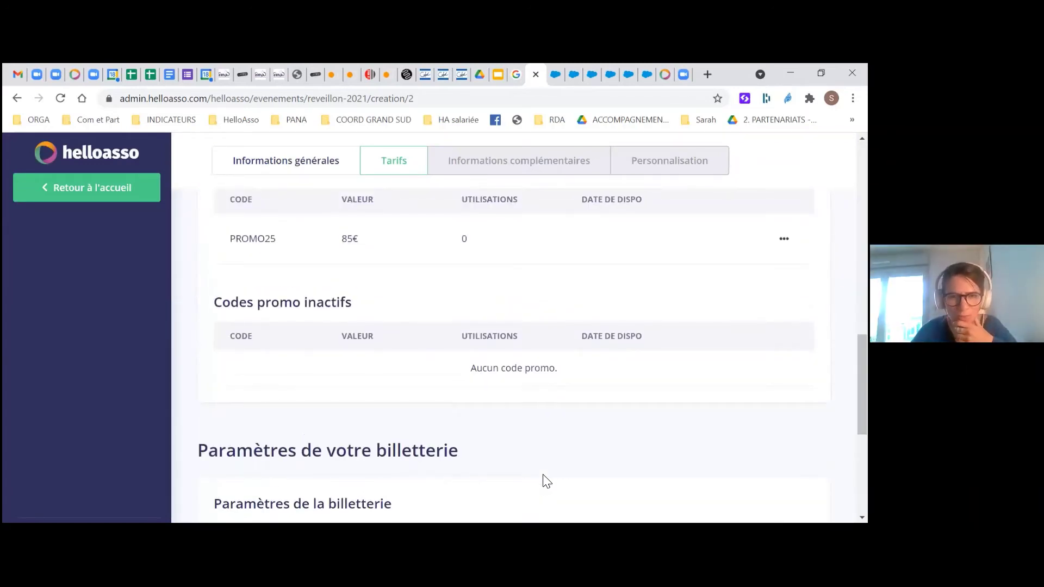
{"action": "scroll", "coordinate": [543, 475], "scroll_direction": "down", "scroll_amount": 1}
{"action": "scroll", "coordinate": [543, 475], "scroll_direction": "up", "scroll_amount": 3}
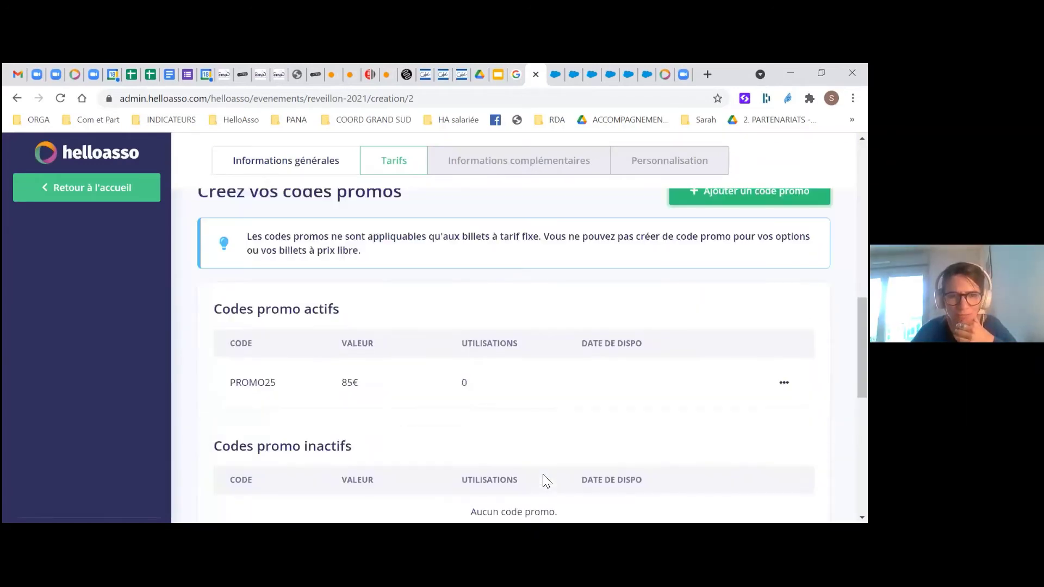
{"action": "scroll", "coordinate": [543, 475], "scroll_direction": "up", "scroll_amount": 1}
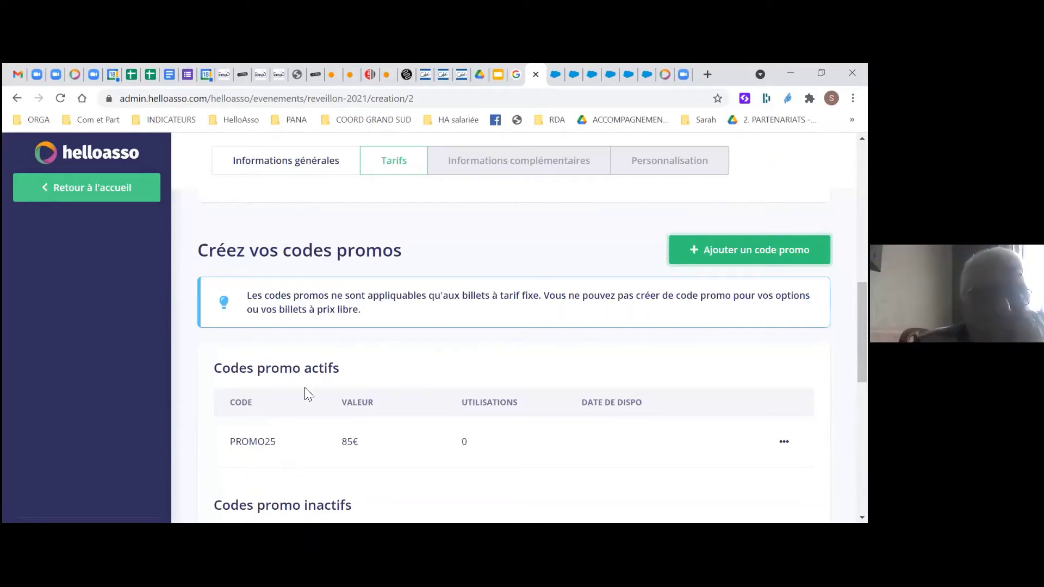
{"action": "scroll", "coordinate": [305, 391], "scroll_direction": "up", "scroll_amount": 1}
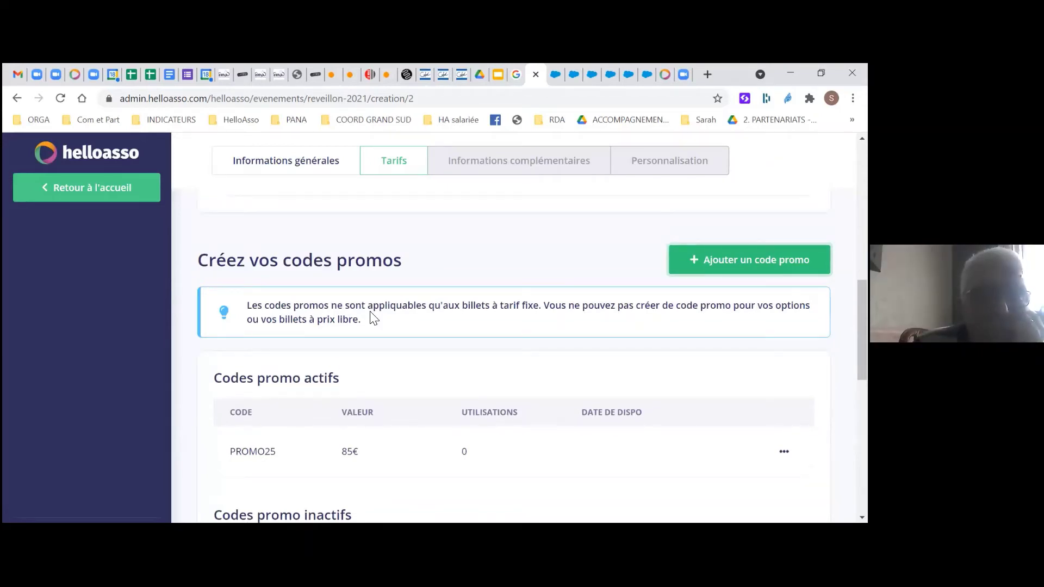
{"action": "scroll", "coordinate": [374, 314], "scroll_direction": "up", "scroll_amount": 5}
{"action": "scroll", "coordinate": [373, 314], "scroll_direction": "down", "scroll_amount": 6}
{"action": "scroll", "coordinate": [374, 312], "scroll_direction": "down", "scroll_amount": 4}
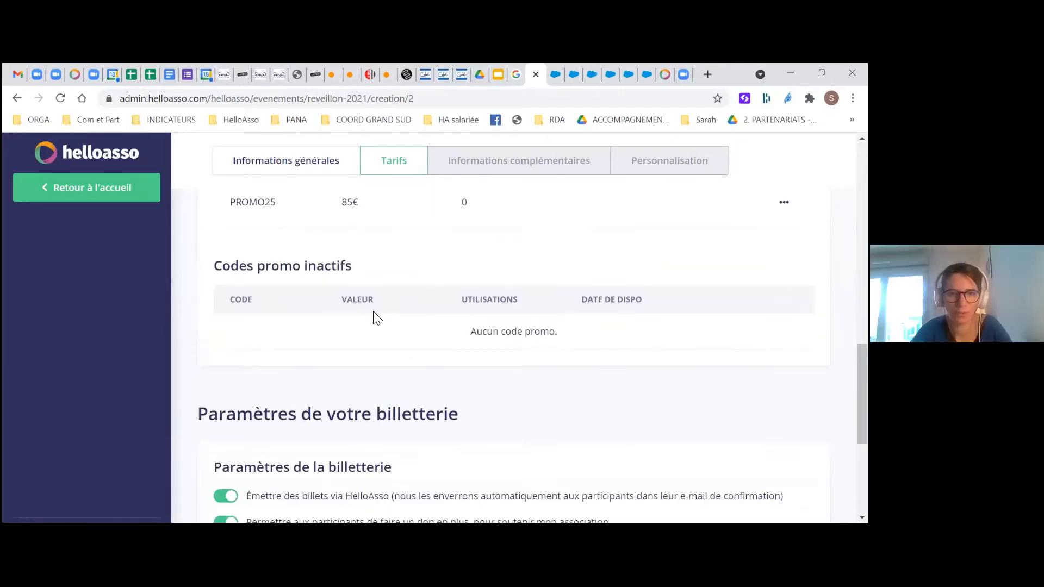
{"action": "scroll", "coordinate": [369, 321], "scroll_direction": "down", "scroll_amount": 2}
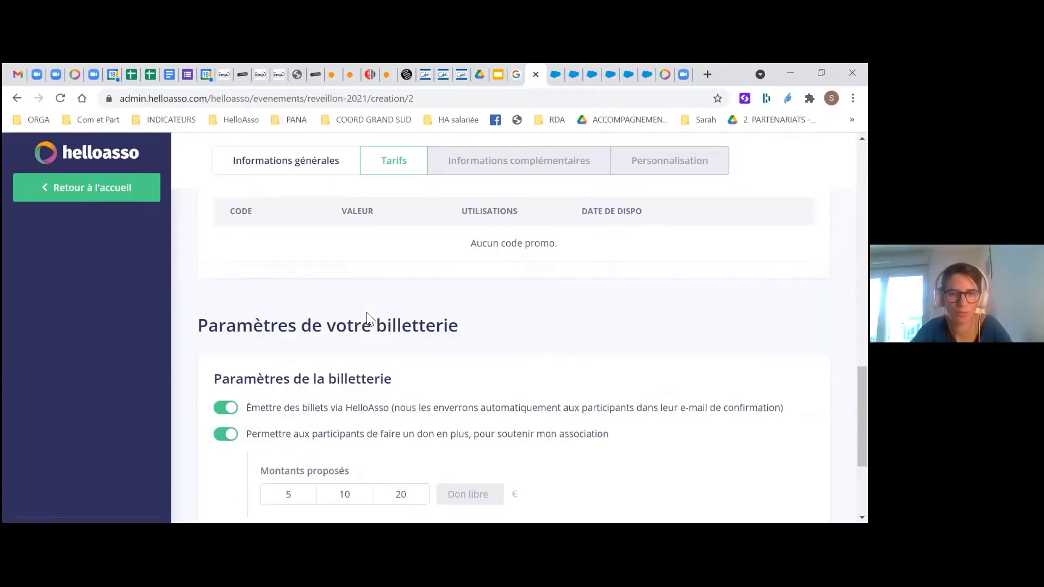
{"action": "scroll", "coordinate": [236, 338], "scroll_direction": "down", "scroll_amount": 1}
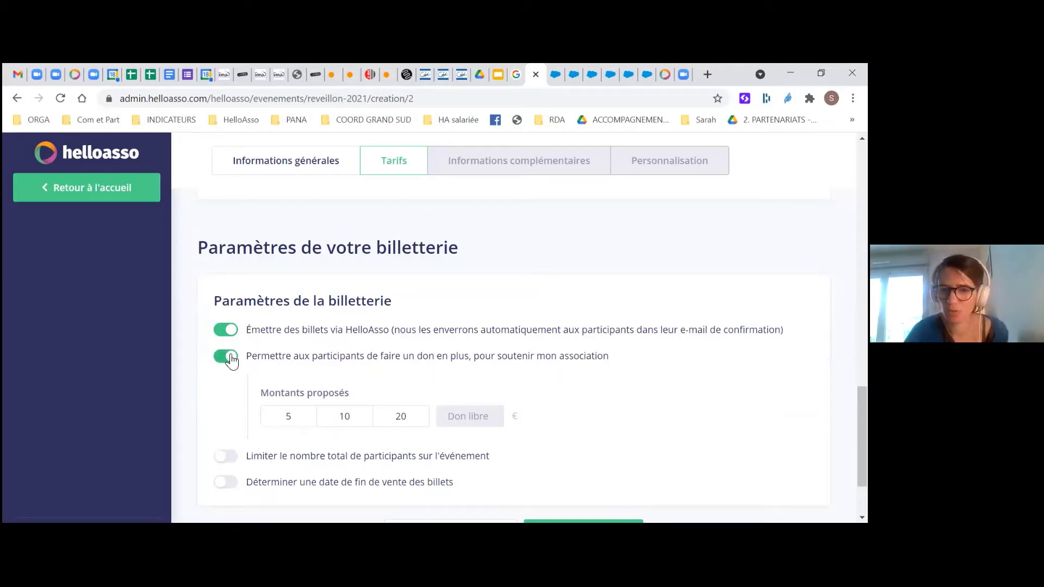
Cap the whole event at 120 participants
{"action": "scroll", "coordinate": [232, 359], "scroll_direction": "down", "scroll_amount": 3}
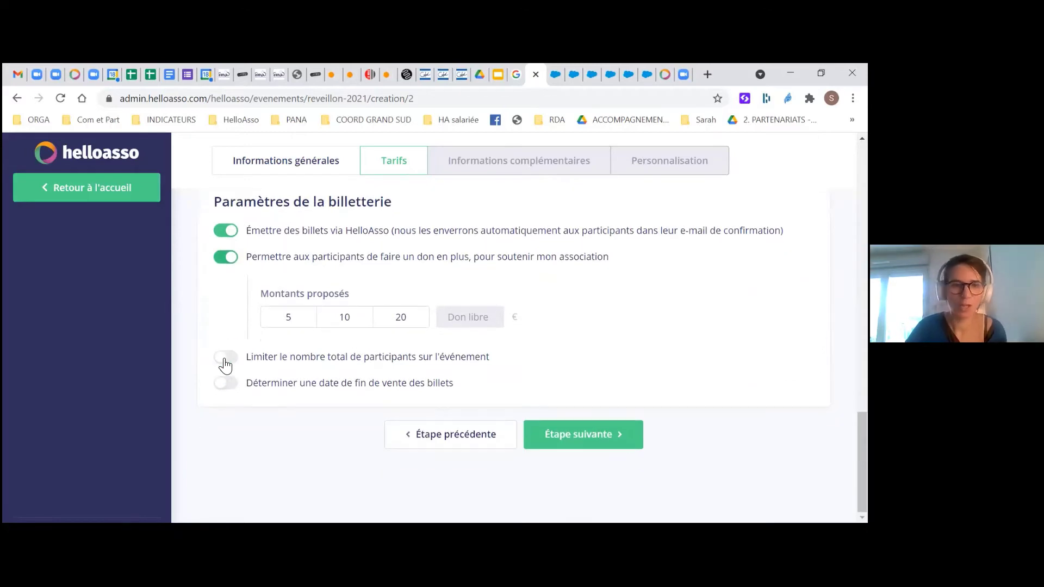
{"action": "left_click", "coordinate": [228, 359]}
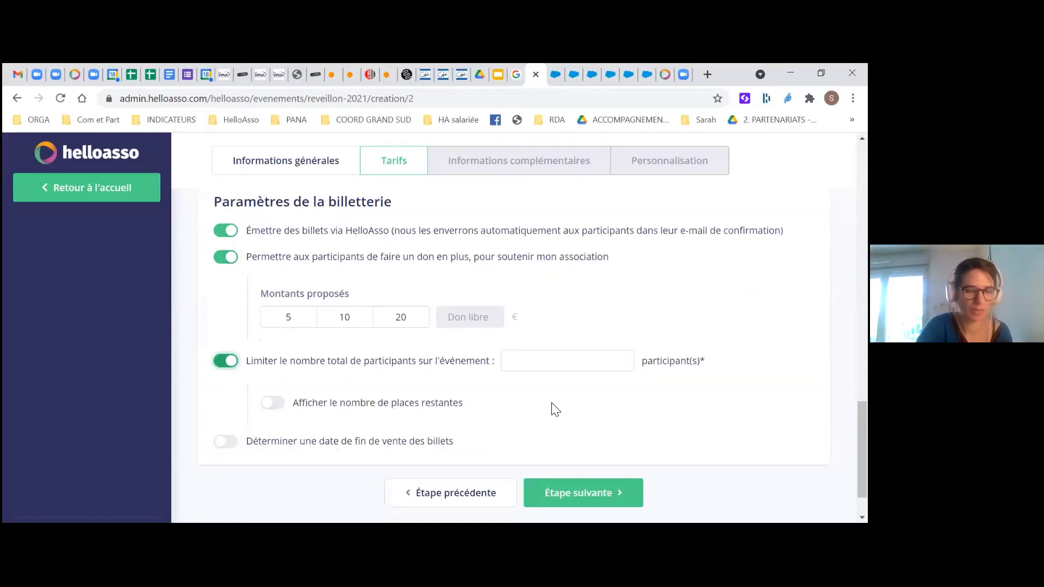
{"action": "left_click", "coordinate": [570, 362]}
{"action": "type", "text": "120"}
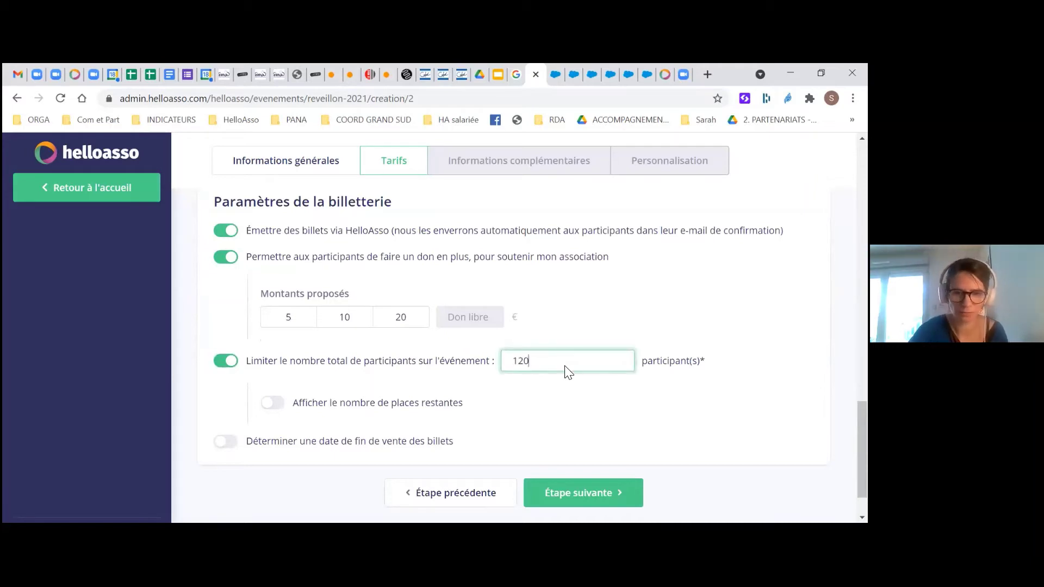
{"action": "scroll", "coordinate": [263, 425], "scroll_direction": "down", "scroll_amount": 1}
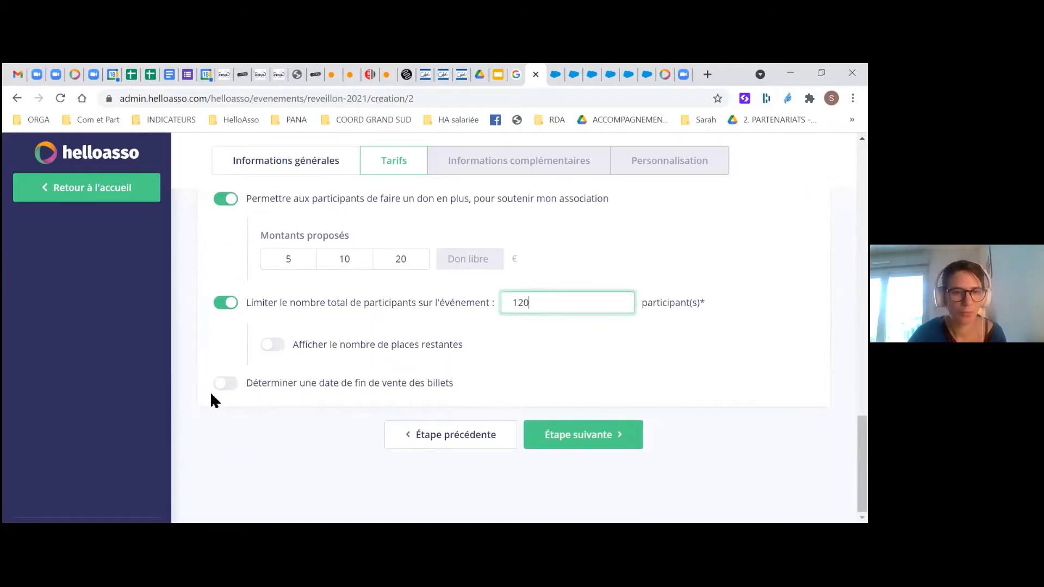
Set ticket sales to end on 15/12/2021 and continue to the next setup step
{"action": "left_click", "coordinate": [226, 387]}
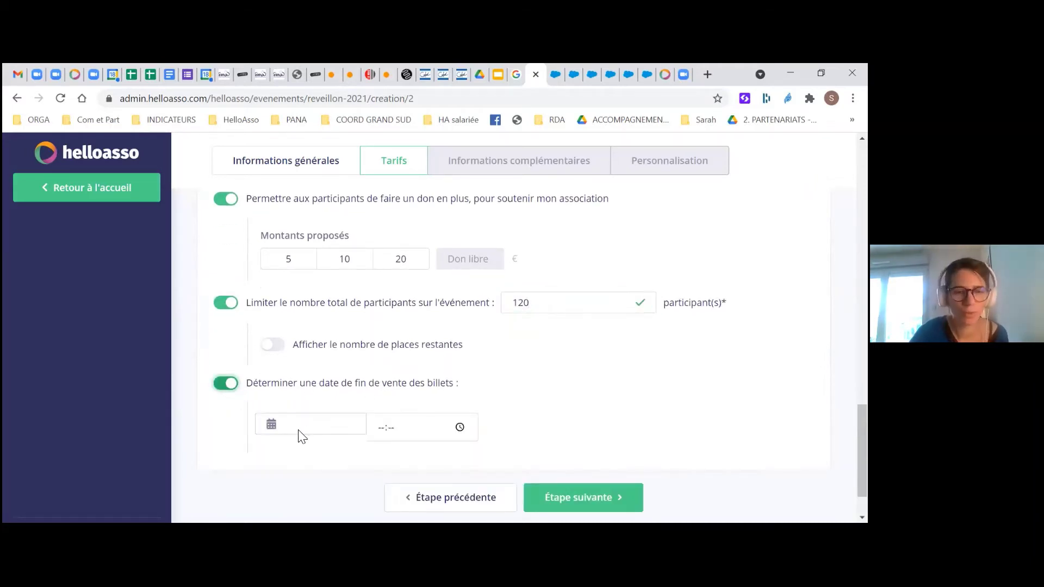
{"action": "left_click", "coordinate": [294, 425]}
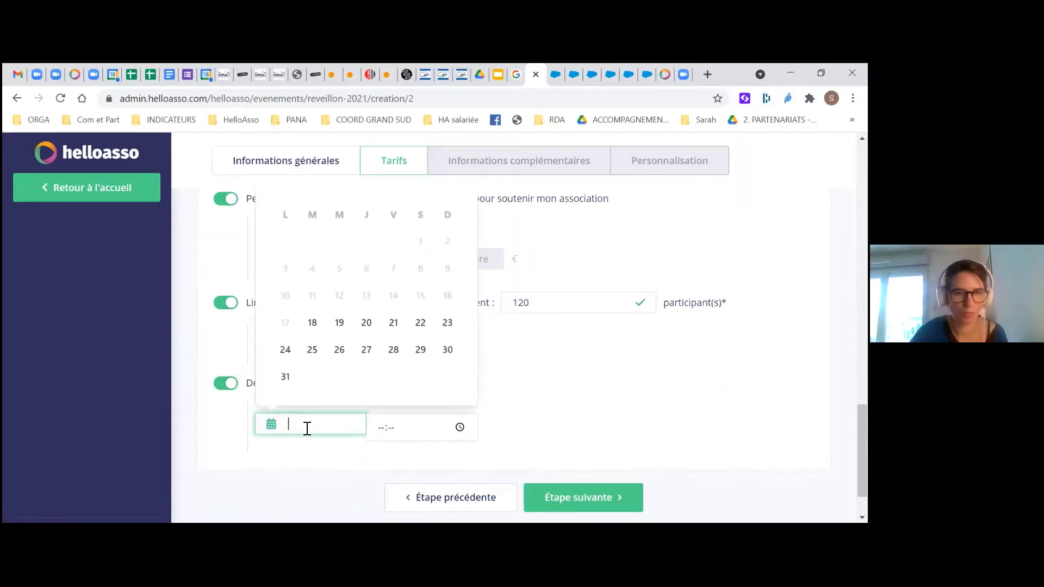
{"action": "scroll", "coordinate": [335, 349], "scroll_direction": "up", "scroll_amount": 4}
{"action": "scroll", "coordinate": [441, 275], "scroll_direction": "down", "scroll_amount": 4}
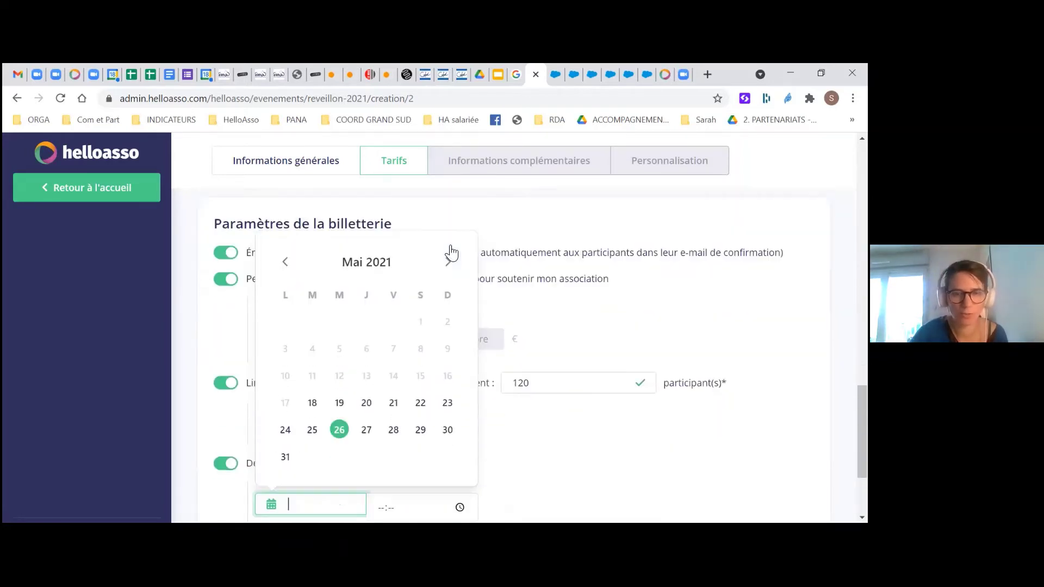
{"action": "left_click", "coordinate": [447, 249]}
{"action": "left_click", "coordinate": [448, 249]}
{"action": "left_click", "coordinate": [448, 250]}
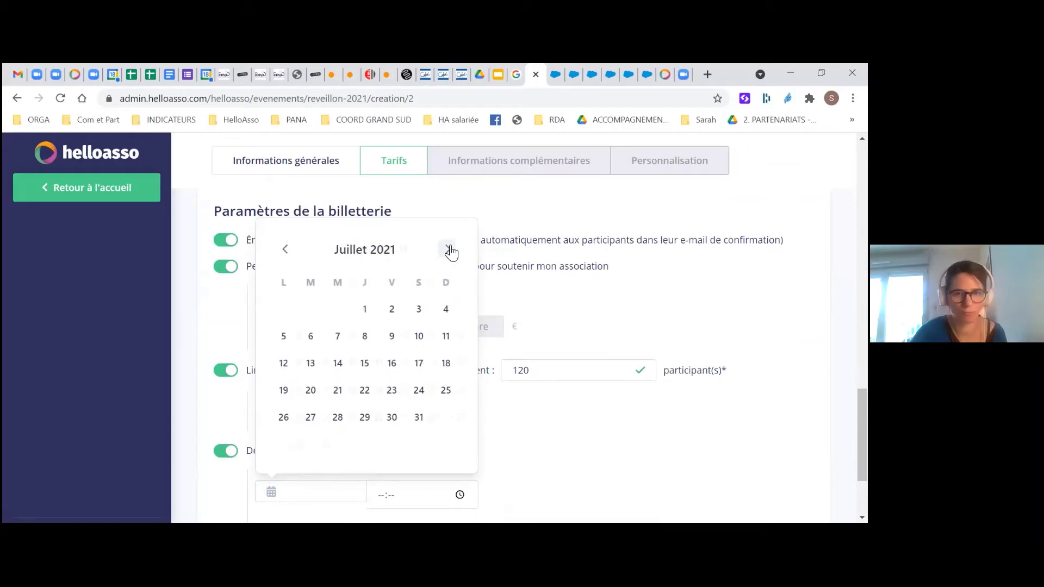
{"action": "left_click", "coordinate": [449, 250]}
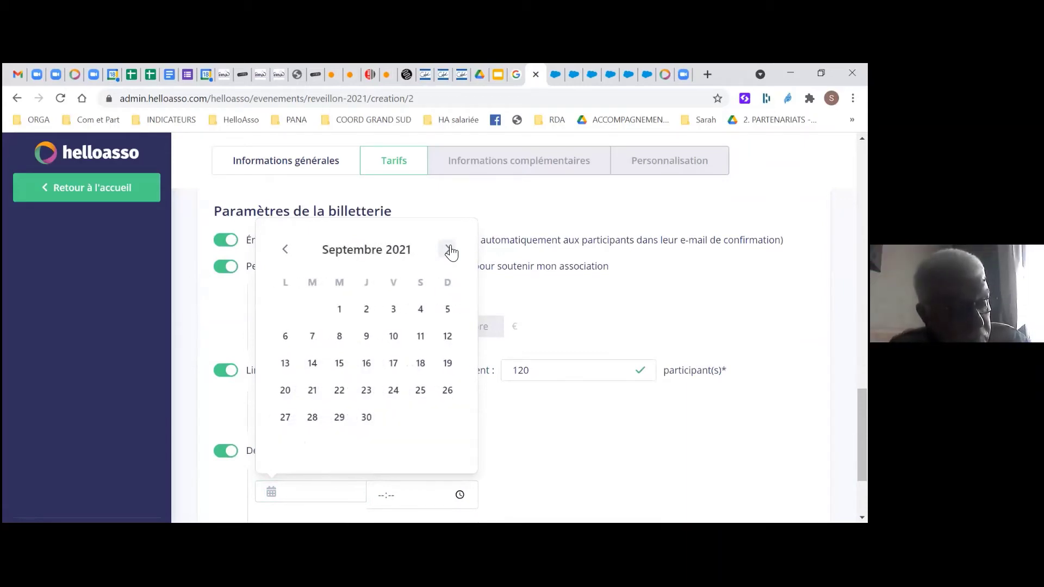
{"action": "left_click", "coordinate": [448, 249]}
{"action": "left_click", "coordinate": [448, 250]}
{"action": "left_click", "coordinate": [448, 250]}
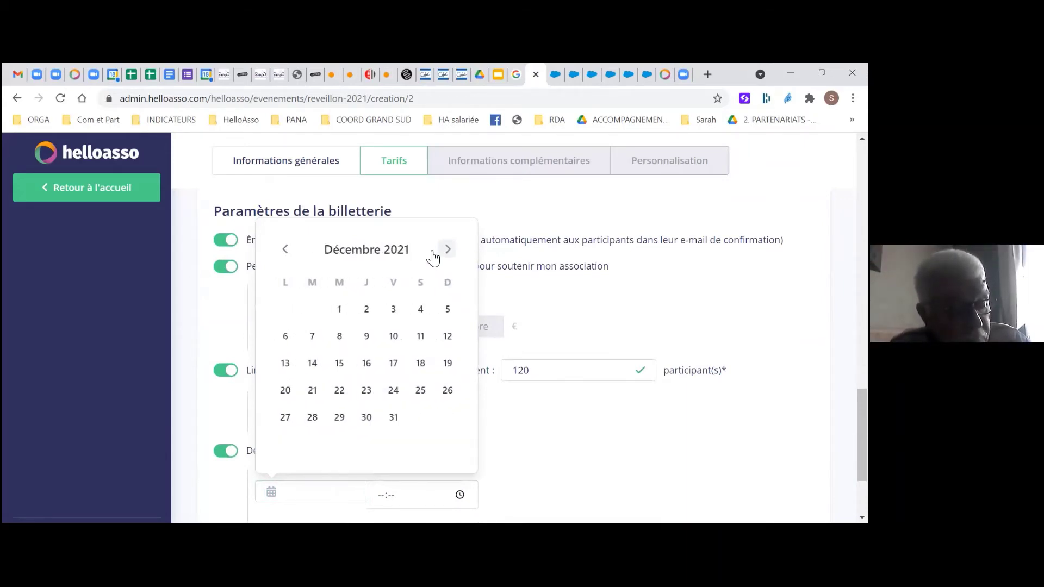
{"action": "left_click", "coordinate": [340, 362]}
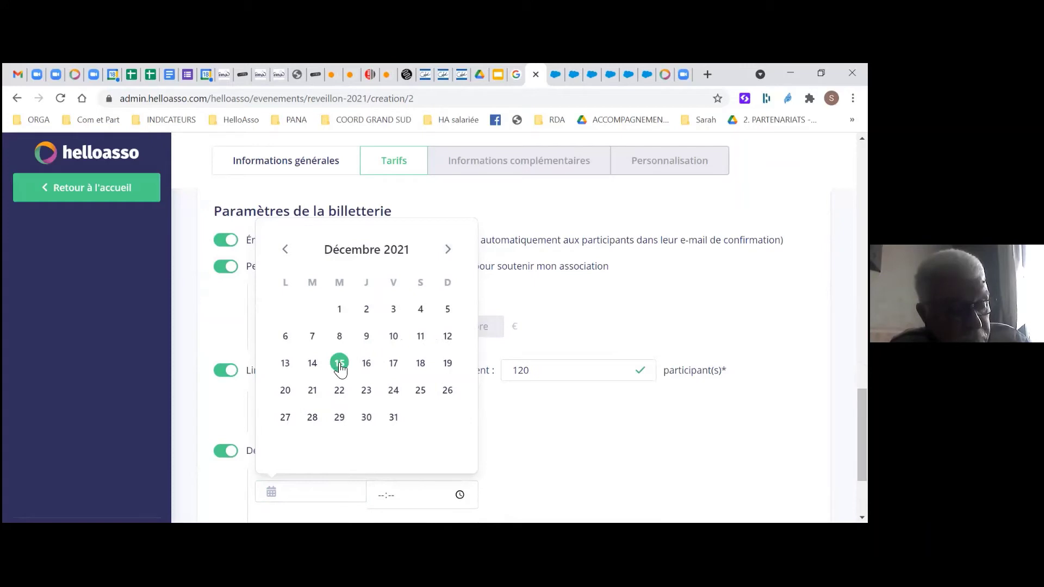
{"action": "left_click", "coordinate": [624, 456]}
{"action": "scroll", "coordinate": [625, 456], "scroll_direction": "down", "scroll_amount": 1}
{"action": "scroll", "coordinate": [626, 457], "scroll_direction": "down", "scroll_amount": 2}
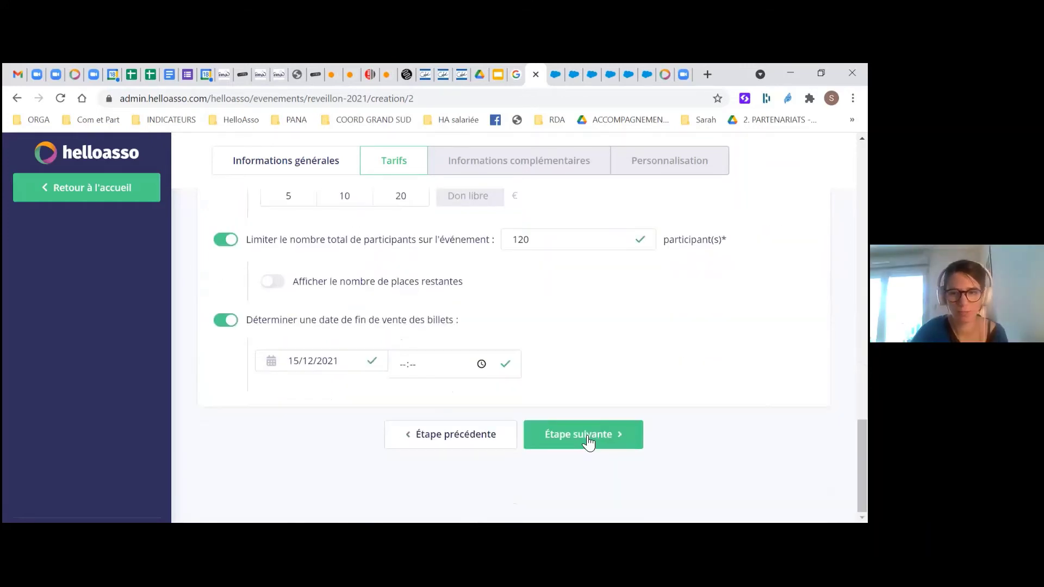
{"action": "left_click", "coordinate": [581, 437]}
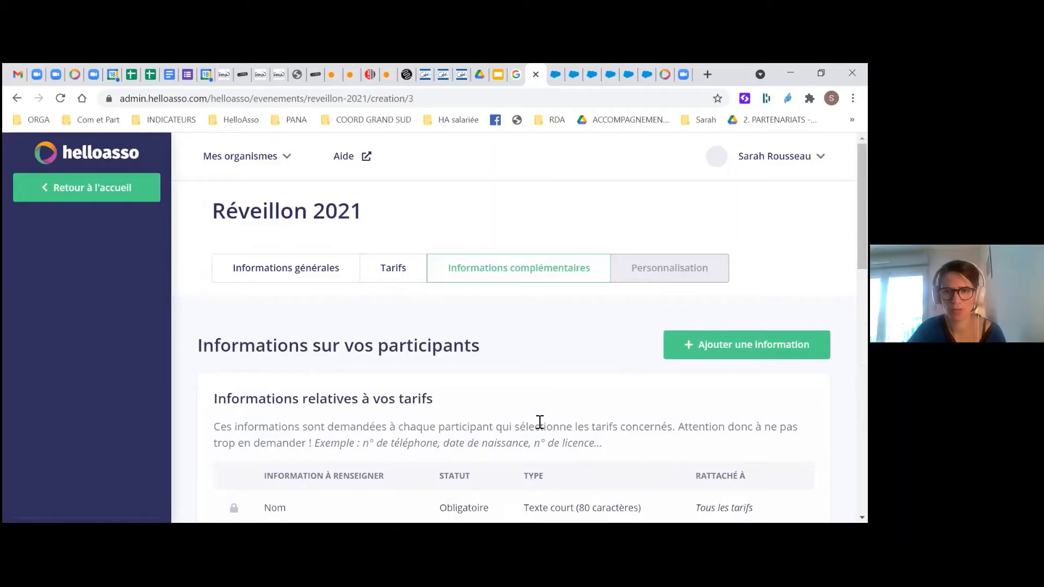
Scroll through the Informations complémentaires sections, then start a new participant question
{"action": "scroll", "coordinate": [540, 422], "scroll_direction": "down", "scroll_amount": 3}
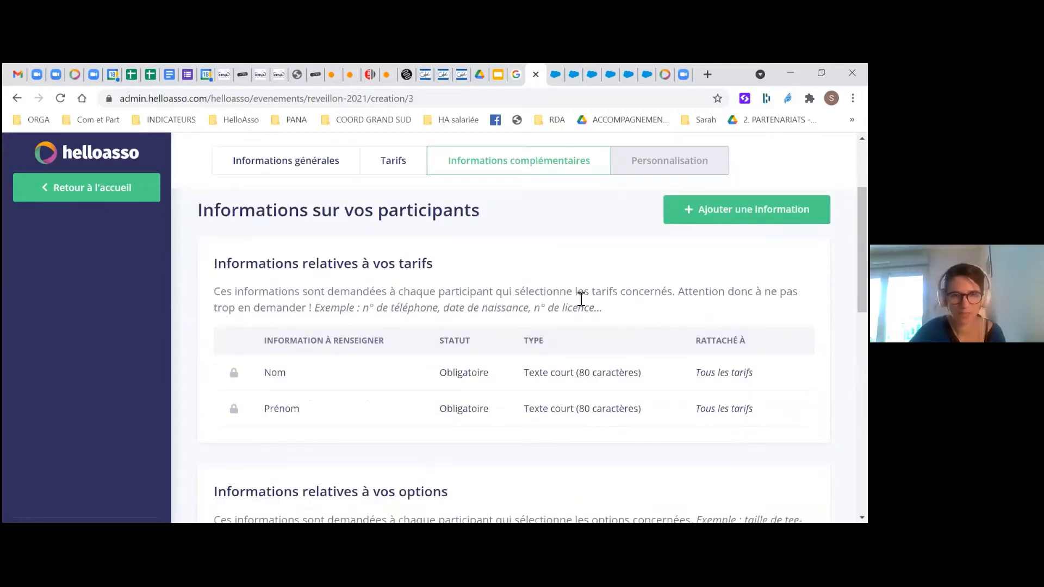
{"action": "scroll", "coordinate": [336, 379], "scroll_direction": "down", "scroll_amount": 1}
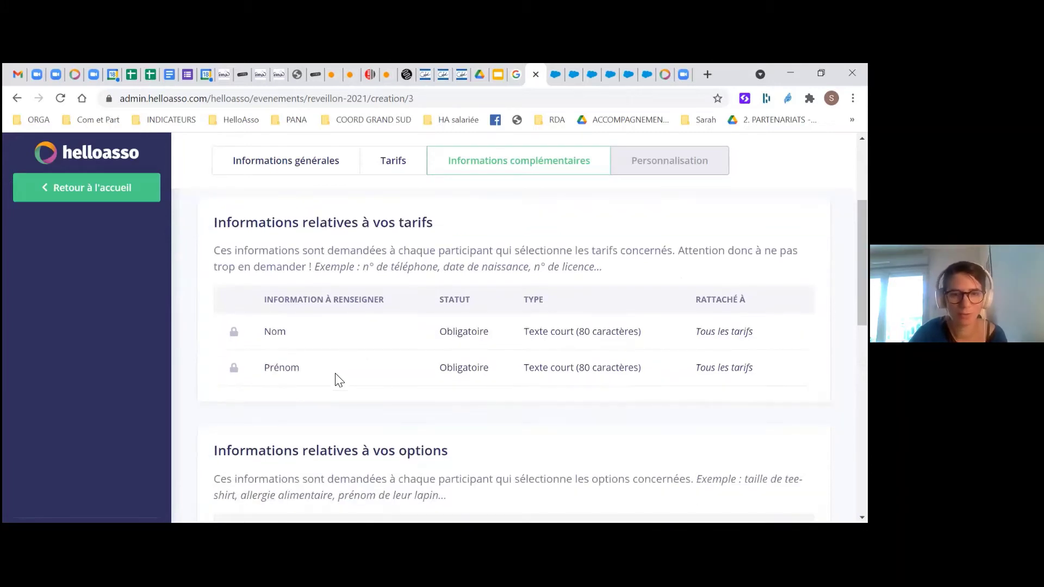
{"action": "scroll", "coordinate": [335, 379], "scroll_direction": "down", "scroll_amount": 6}
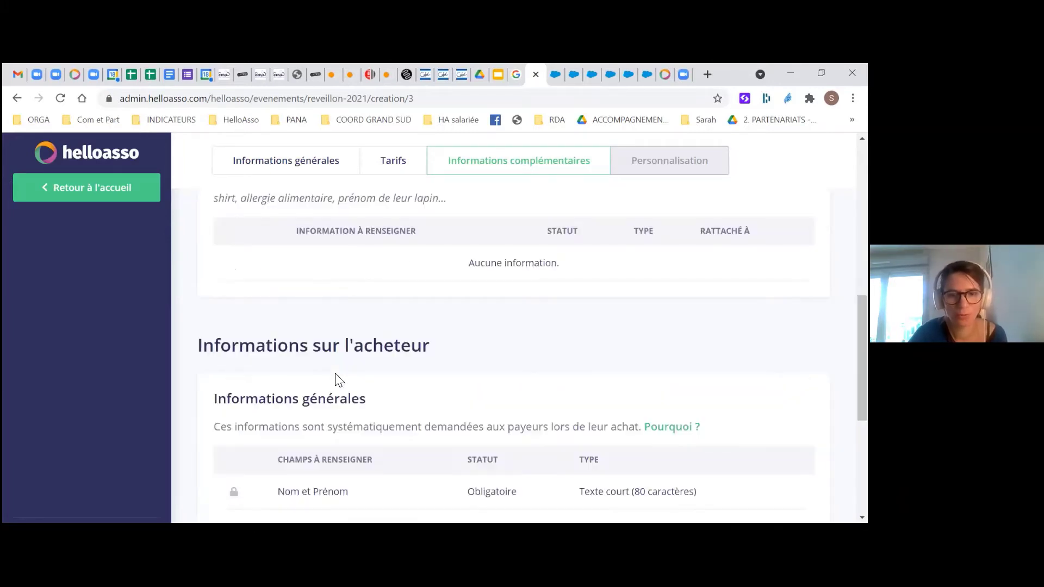
{"action": "scroll", "coordinate": [339, 380], "scroll_direction": "down", "scroll_amount": 1}
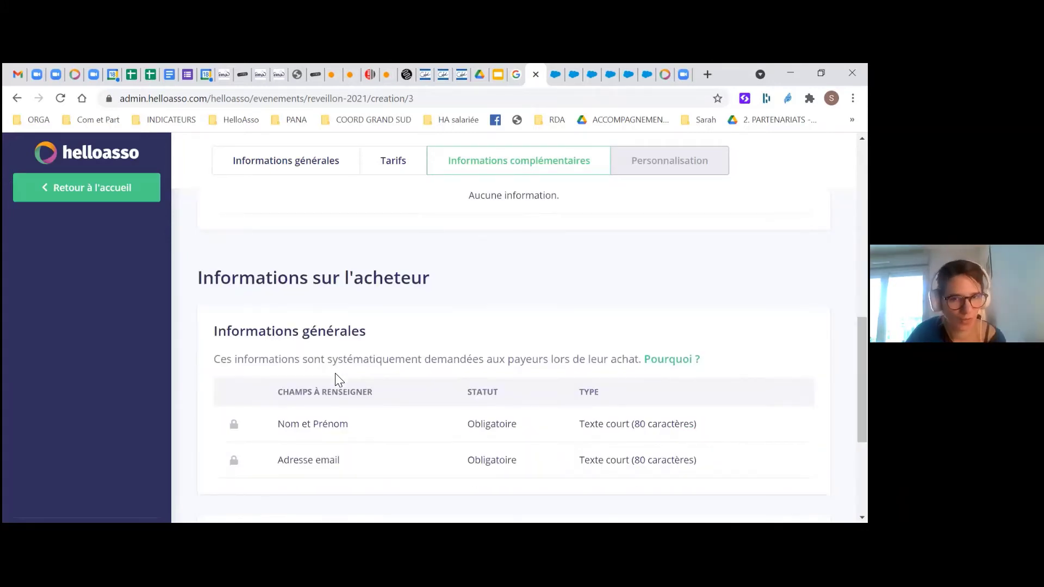
{"action": "scroll", "coordinate": [339, 380], "scroll_direction": "down", "scroll_amount": 1}
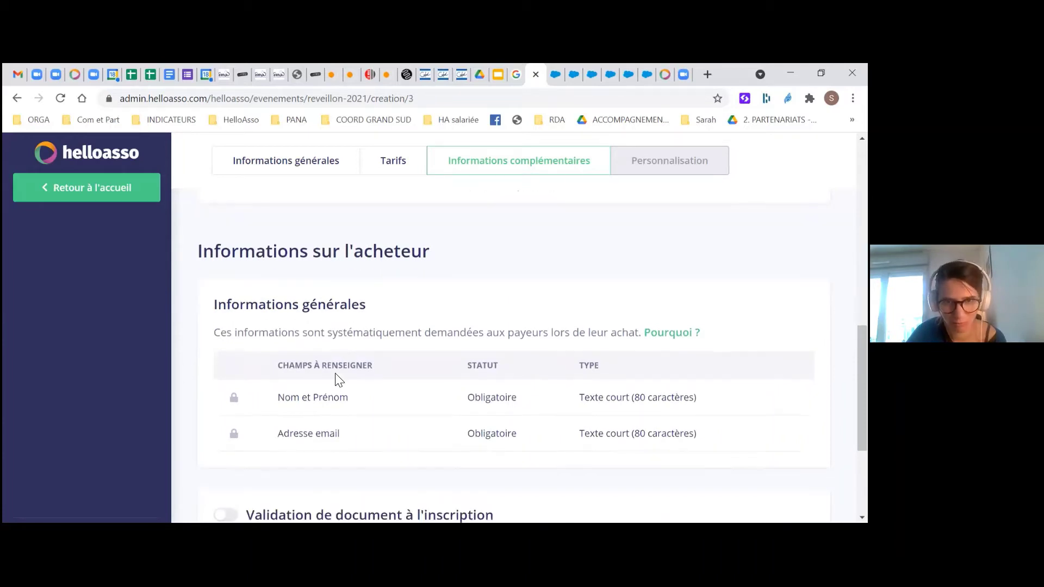
{"action": "scroll", "coordinate": [335, 377], "scroll_direction": "down", "scroll_amount": 2}
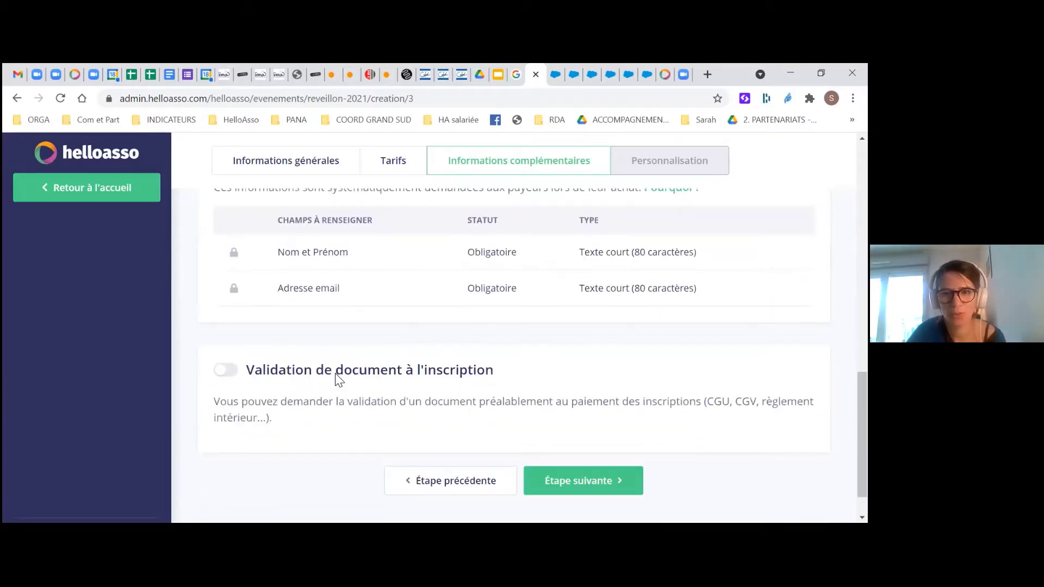
{"action": "scroll", "coordinate": [659, 422], "scroll_direction": "up", "scroll_amount": 6}
{"action": "scroll", "coordinate": [454, 364], "scroll_direction": "up", "scroll_amount": 4}
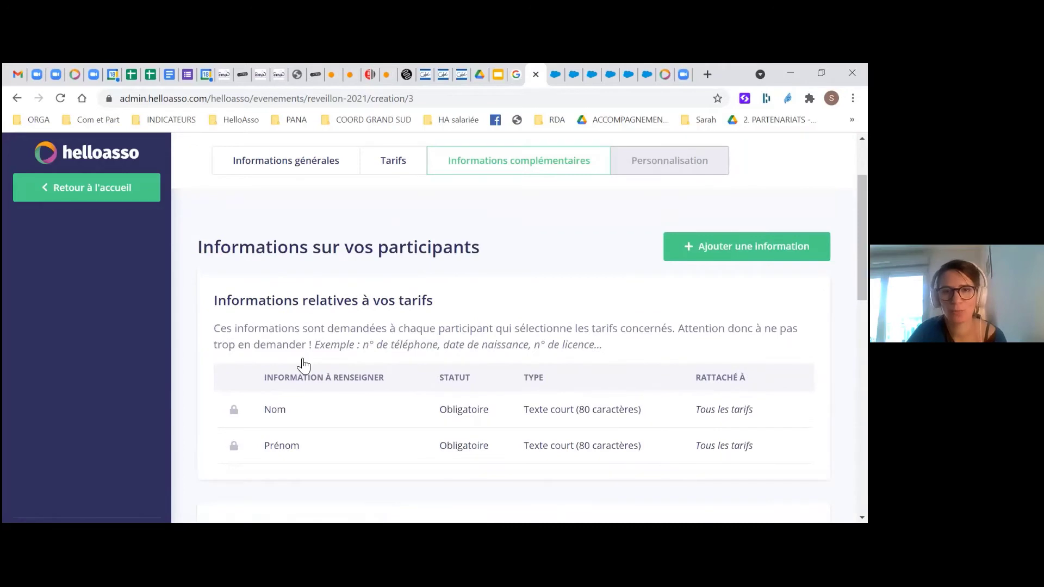
{"action": "scroll", "coordinate": [295, 364], "scroll_direction": "up", "scroll_amount": 2}
{"action": "left_click", "coordinate": [752, 344]}
Title the new question 'Numéro de téléphone'
{"action": "left_click", "coordinate": [307, 238]}
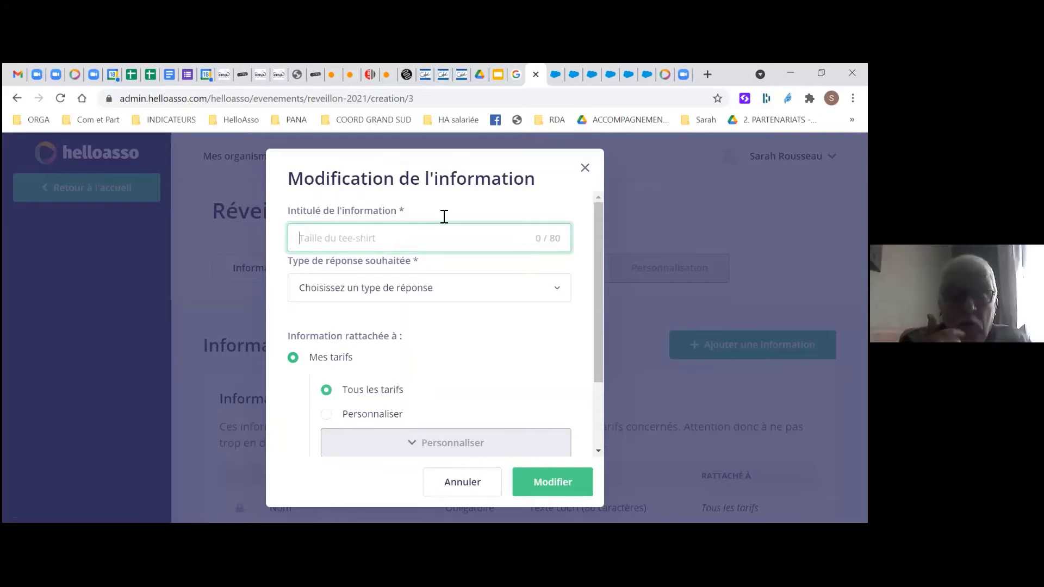
{"action": "type", "text": "nUM2"}
{"action": "key", "text": "BackSpace"}
{"action": "key", "text": "BackSpace"}
{"action": "key", "text": "BackSpace"}
{"action": "key", "text": "BackSpace"}
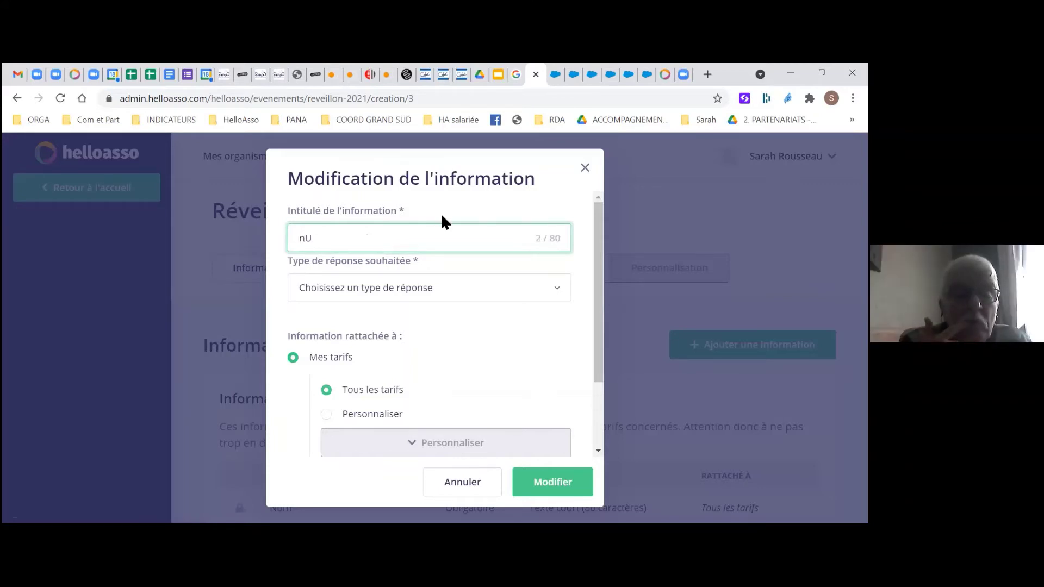
{"action": "type", "text": "Numéto de"}
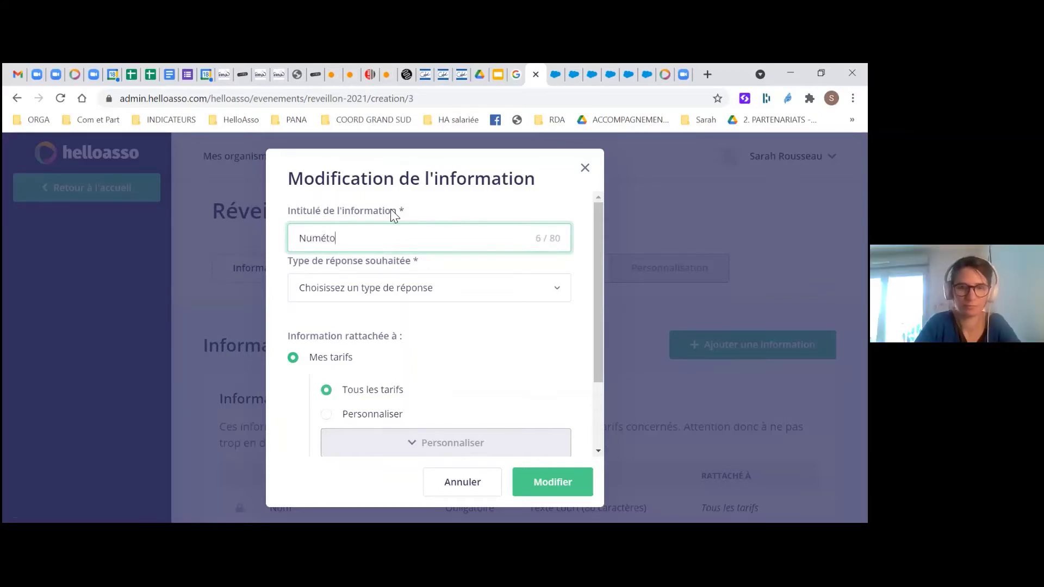
{"action": "key", "text": "BackSpace"}
{"action": "key", "text": "BackSpace"}
{"action": "key", "text": "BackSpace"}
{"action": "key", "text": "BackSpace"}
{"action": "key", "text": "BackSpace"}
{"action": "key", "text": "BackSpace"}
{"action": "type", "text": "ri"}
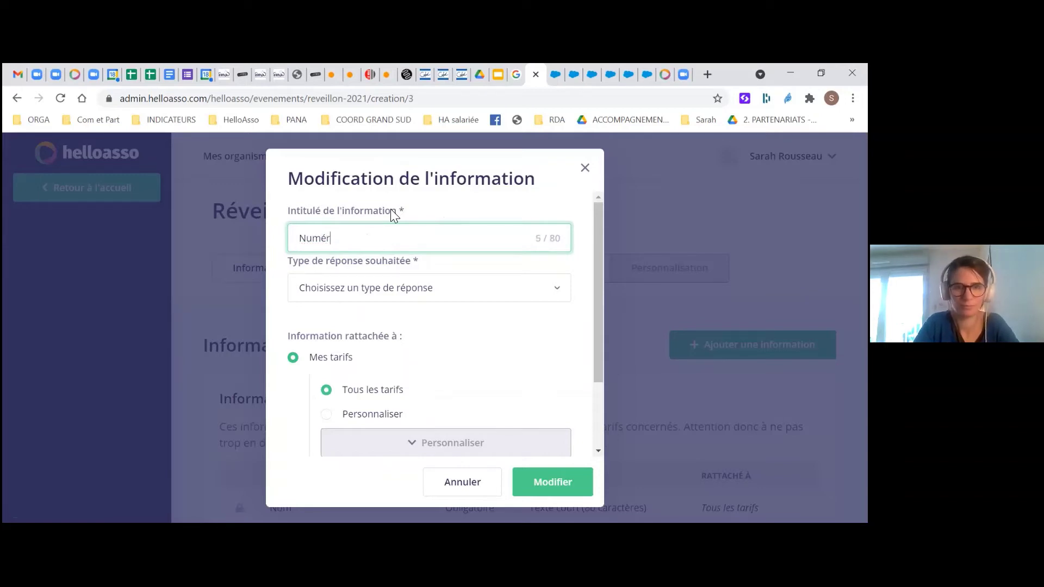
{"action": "key", "text": "BackSpace"}
{"action": "key", "text": "BackSpace"}
{"action": "key", "text": "BackSpace"}
{"action": "type", "text": "ro de téléphone"}
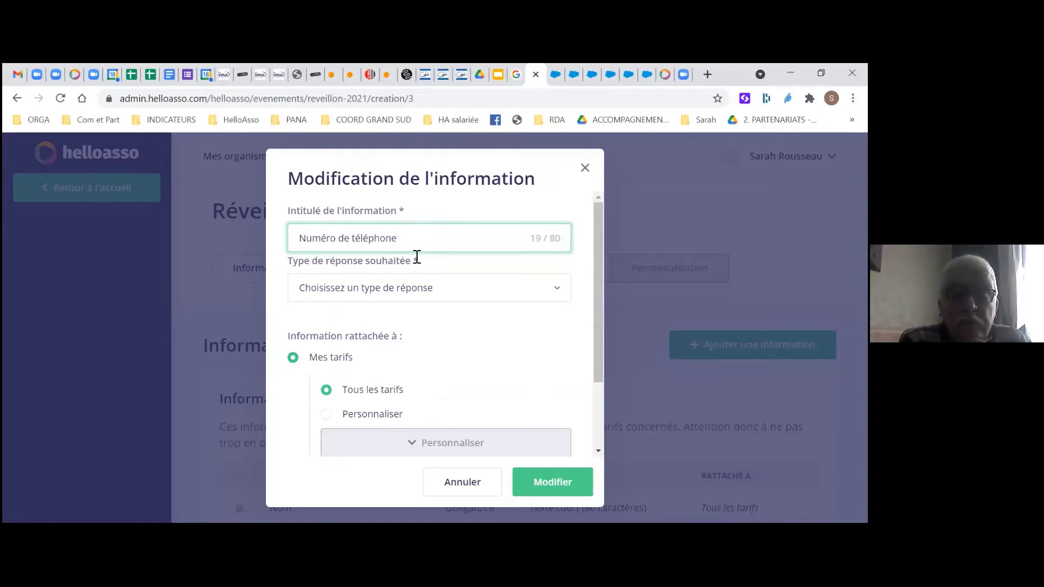
Make it a mandatory question with Téléphone answer type and save it
{"action": "left_click", "coordinate": [432, 293]}
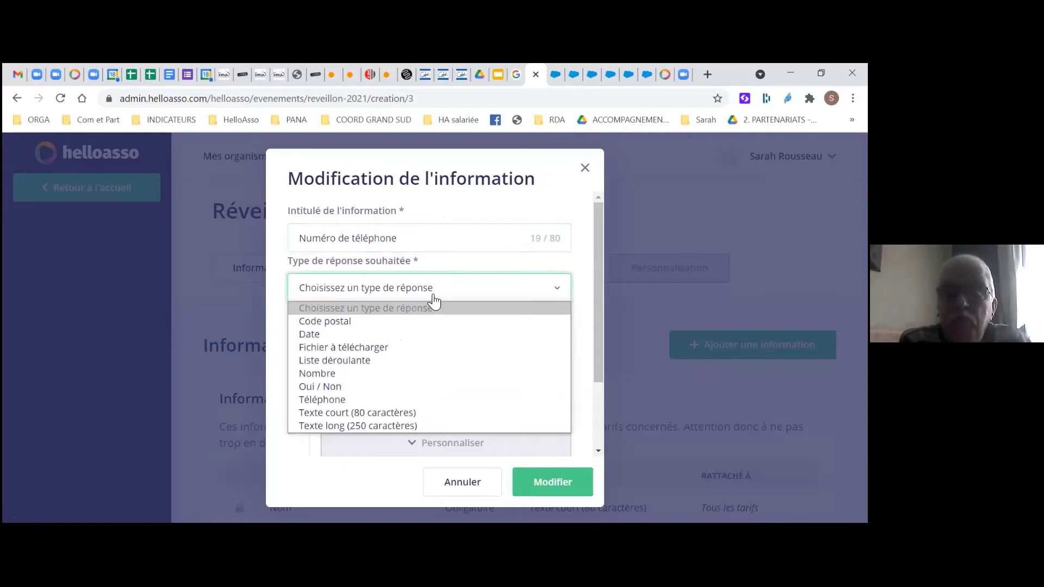
{"action": "left_click", "coordinate": [392, 399]}
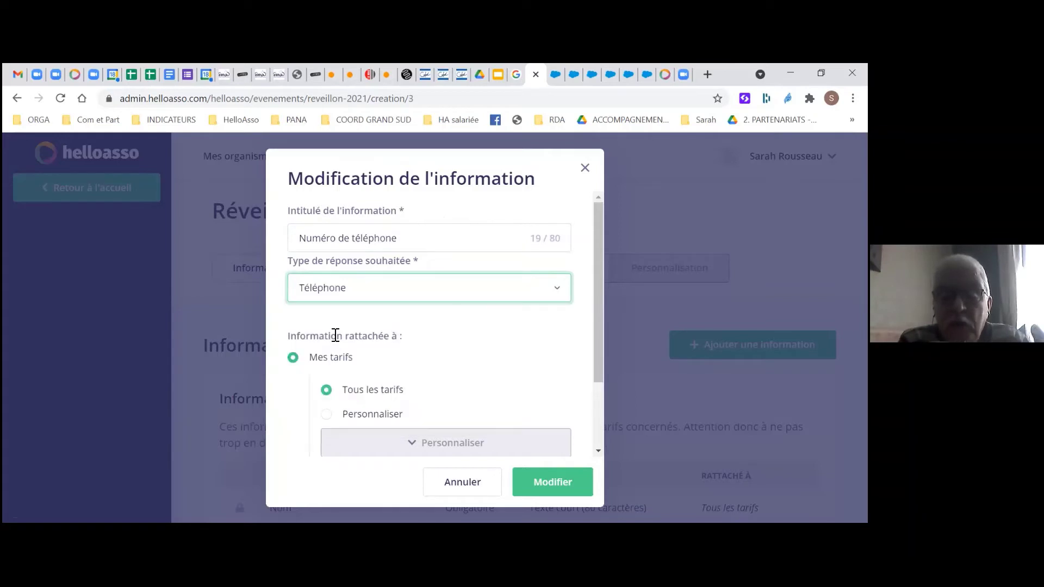
{"action": "scroll", "coordinate": [347, 340], "scroll_direction": "down", "scroll_amount": 1}
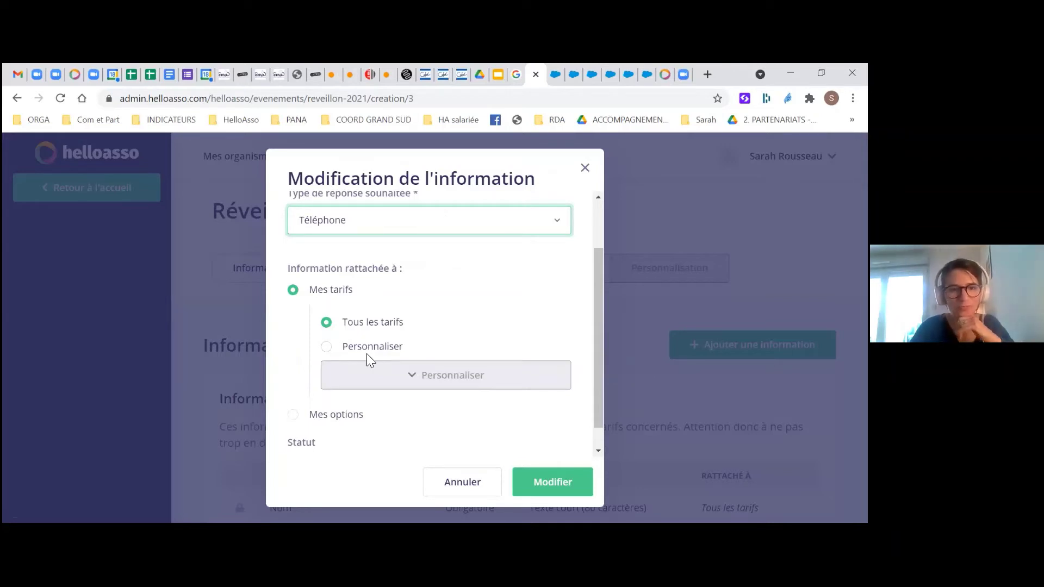
{"action": "scroll", "coordinate": [366, 354], "scroll_direction": "down", "scroll_amount": 1}
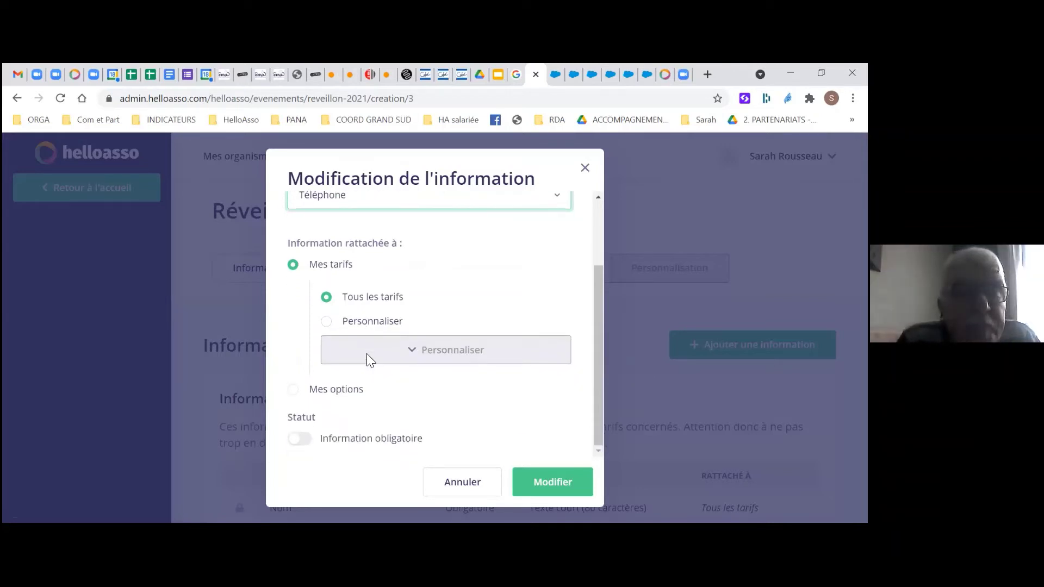
{"action": "left_click", "coordinate": [306, 442]}
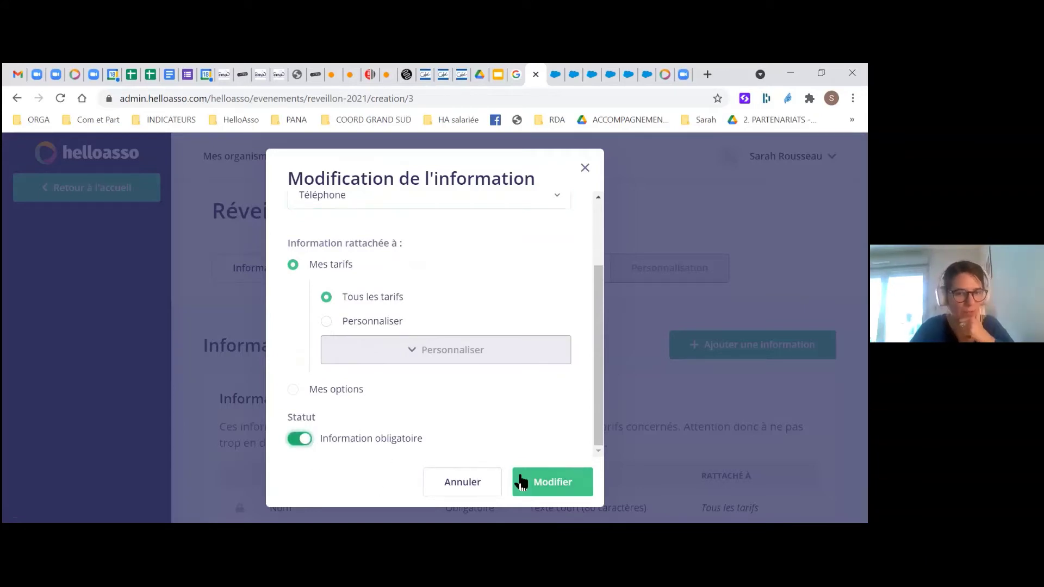
{"action": "left_click", "coordinate": [567, 488]}
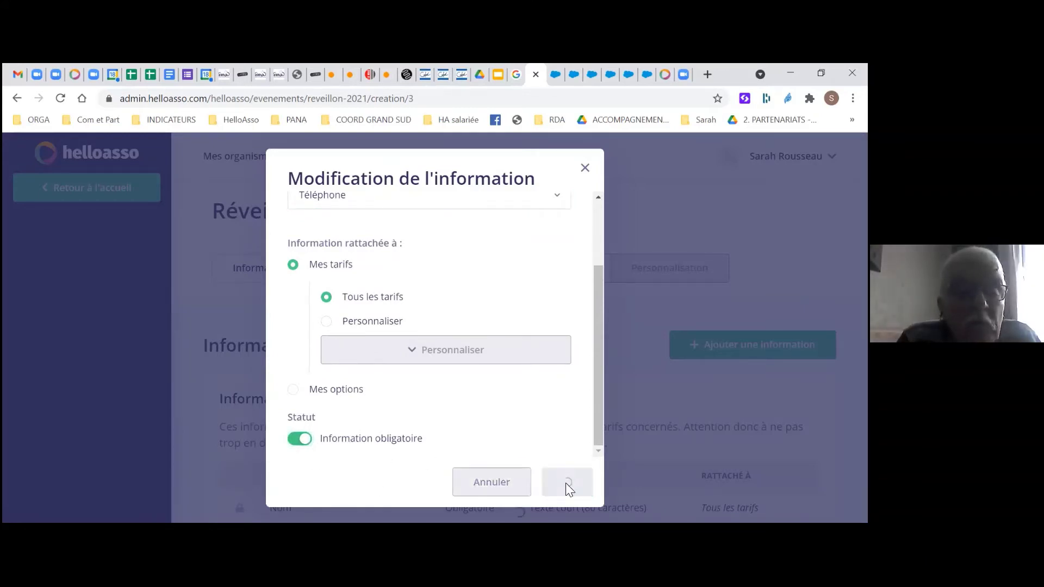
{"action": "scroll", "coordinate": [628, 217], "scroll_direction": "down", "scroll_amount": 2}
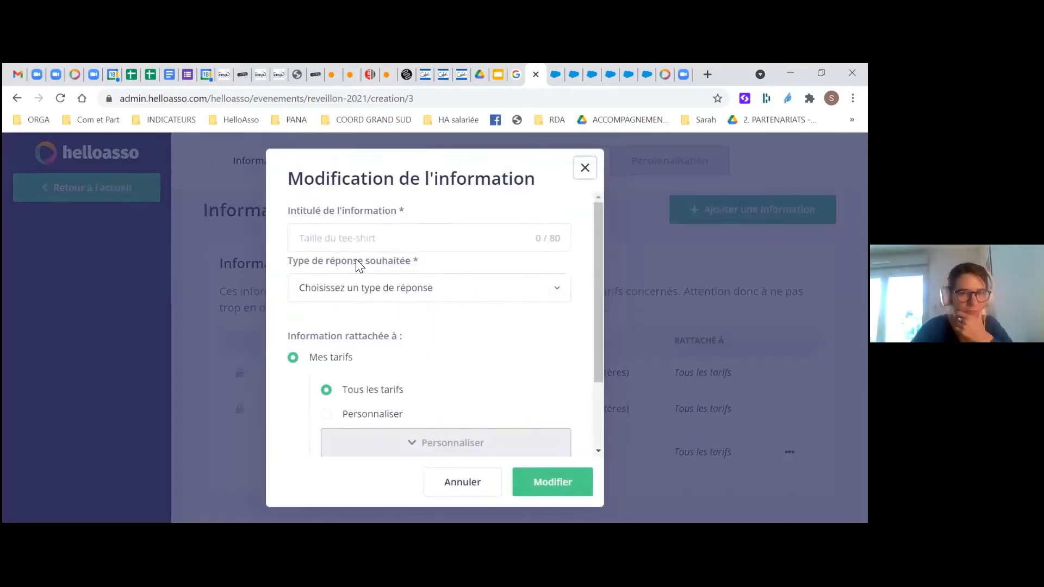
Title the next participant question 'Intolérance alimentaire, régime spécial?'
{"action": "left_click", "coordinate": [351, 235]}
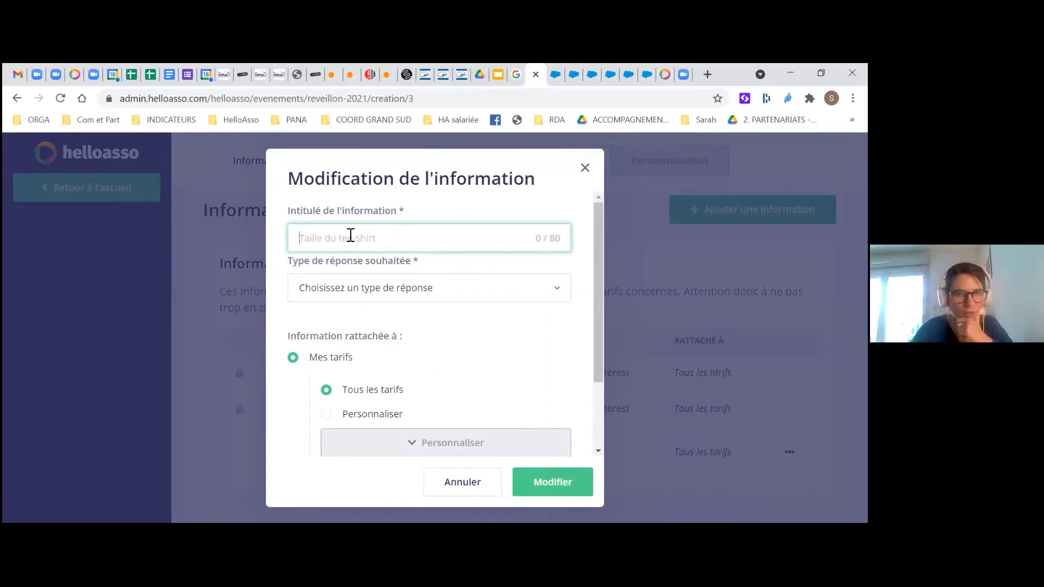
{"action": "type", "text": "Intoléan"}
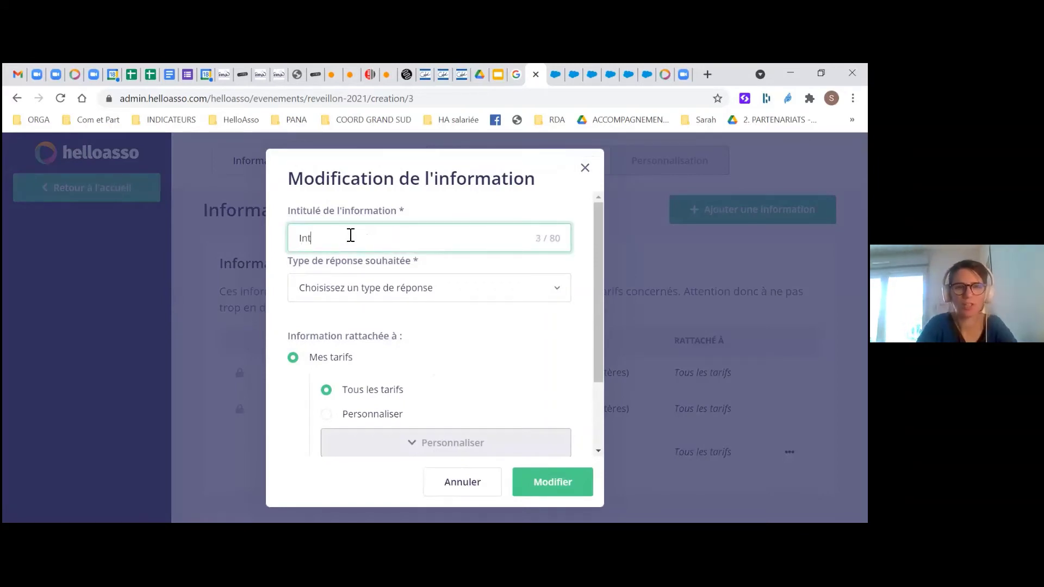
{"action": "key", "text": "BackSpace"}
{"action": "key", "text": "BackSpace"}
{"action": "key", "text": "BackSpace"}
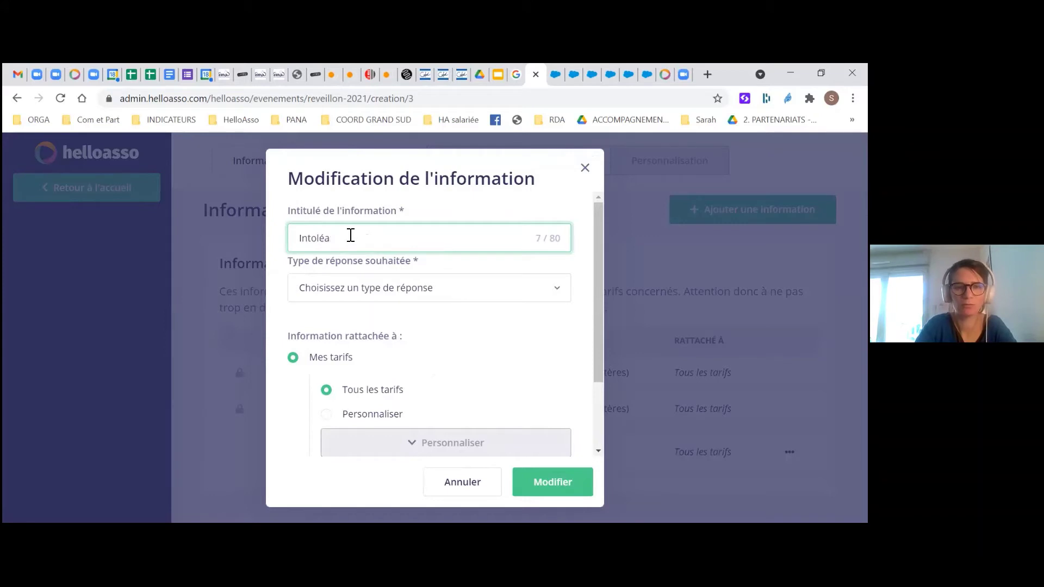
{"action": "type", "text": "érancesali"}
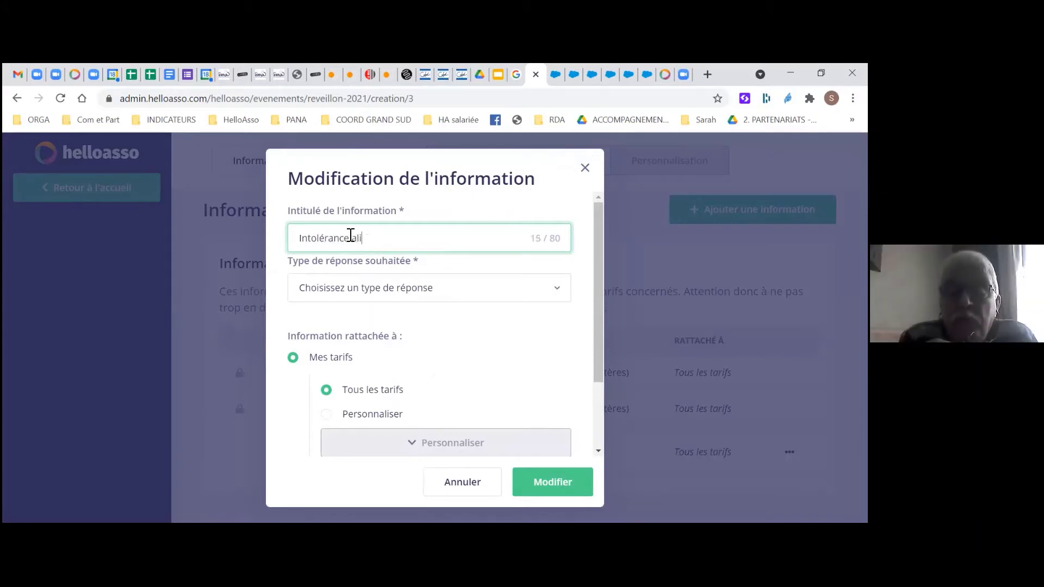
{"action": "type", "text": "mentaire, "}
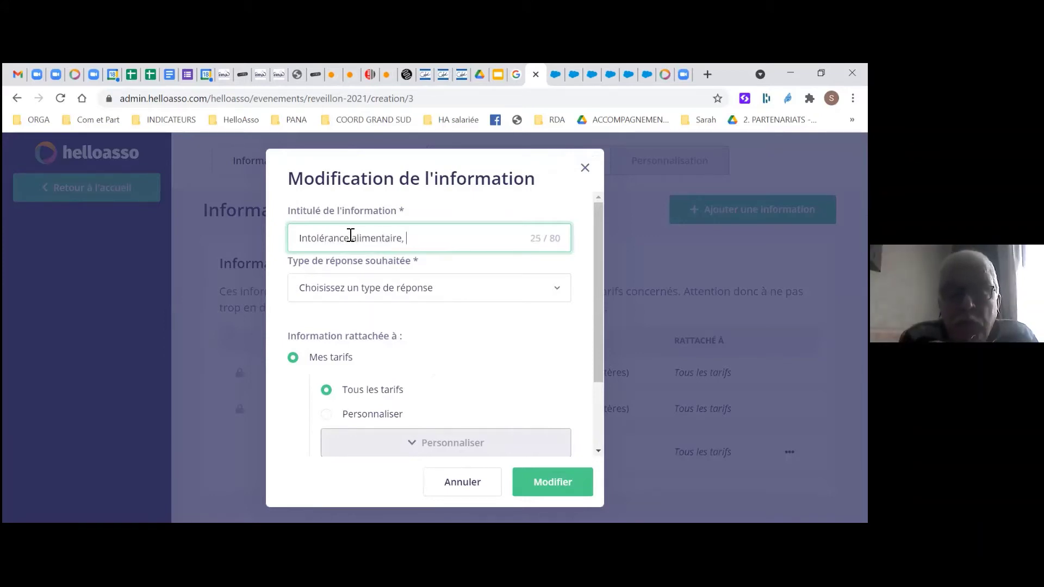
{"action": "type", "text": "régime spé"}
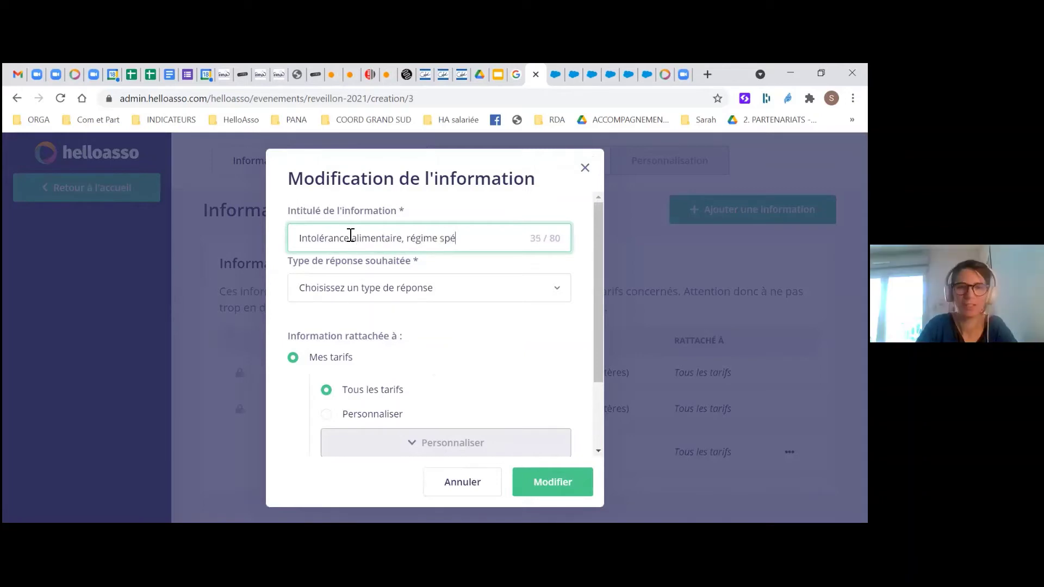
{"action": "type", "text": "cial?"}
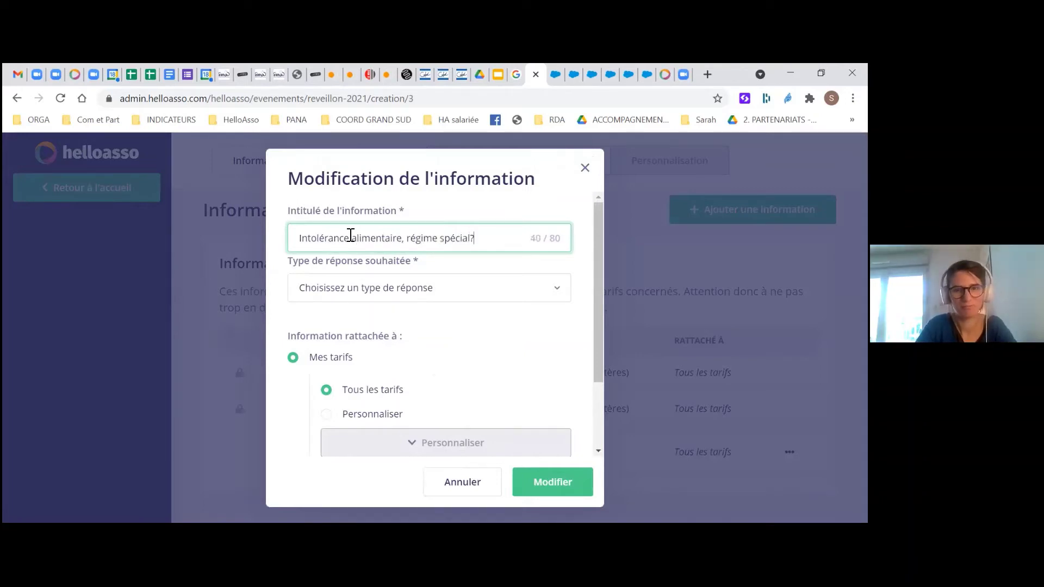
Set the answer type to 'Texte long (250 caractères)', make it mandatory, and save
{"action": "left_click", "coordinate": [427, 288]}
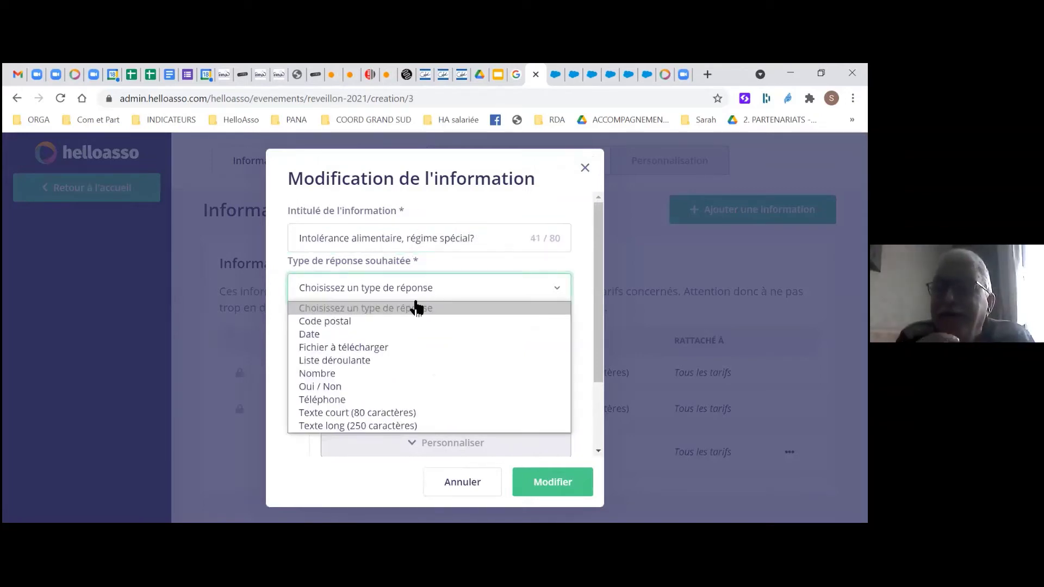
{"action": "left_click", "coordinate": [384, 426]}
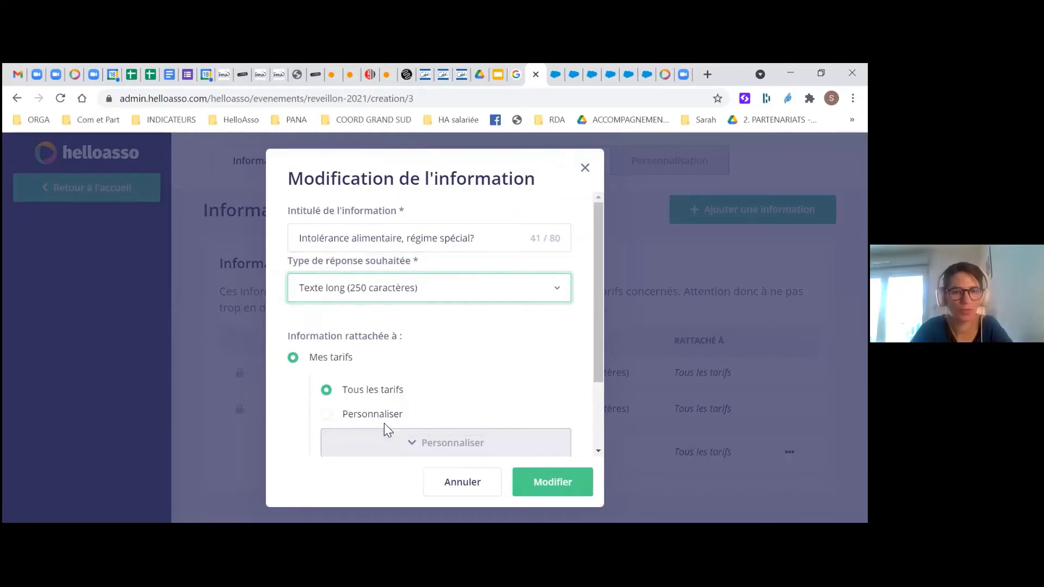
{"action": "scroll", "coordinate": [345, 333], "scroll_direction": "down", "scroll_amount": 1}
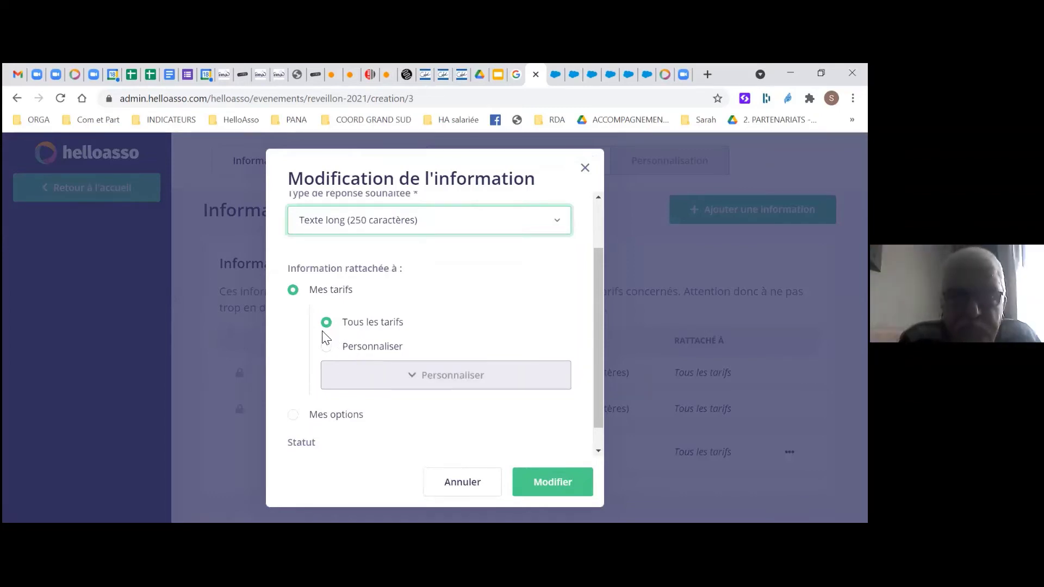
{"action": "scroll", "coordinate": [337, 335], "scroll_direction": "down", "scroll_amount": 1}
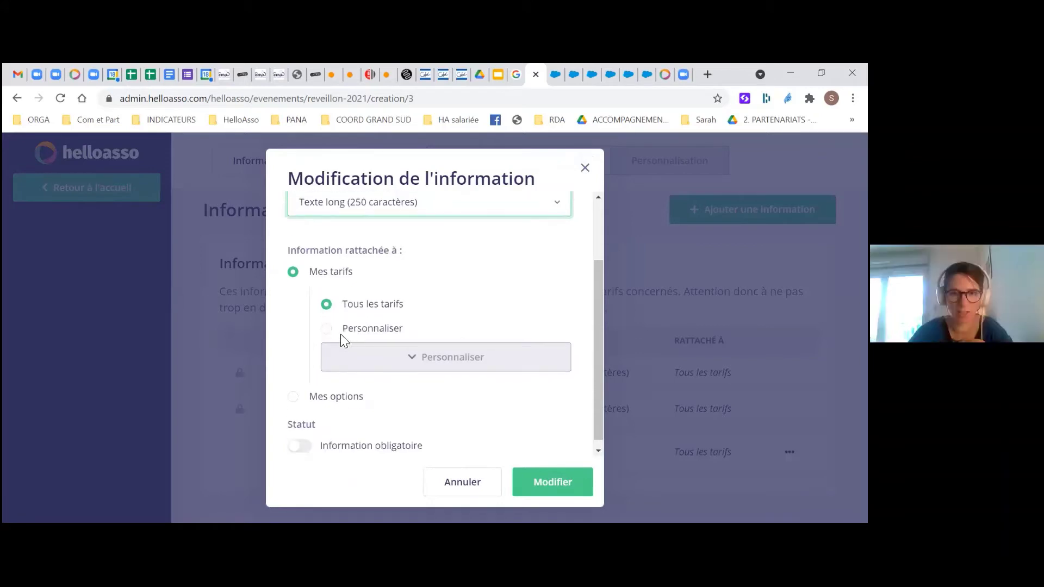
{"action": "left_click", "coordinate": [299, 443]}
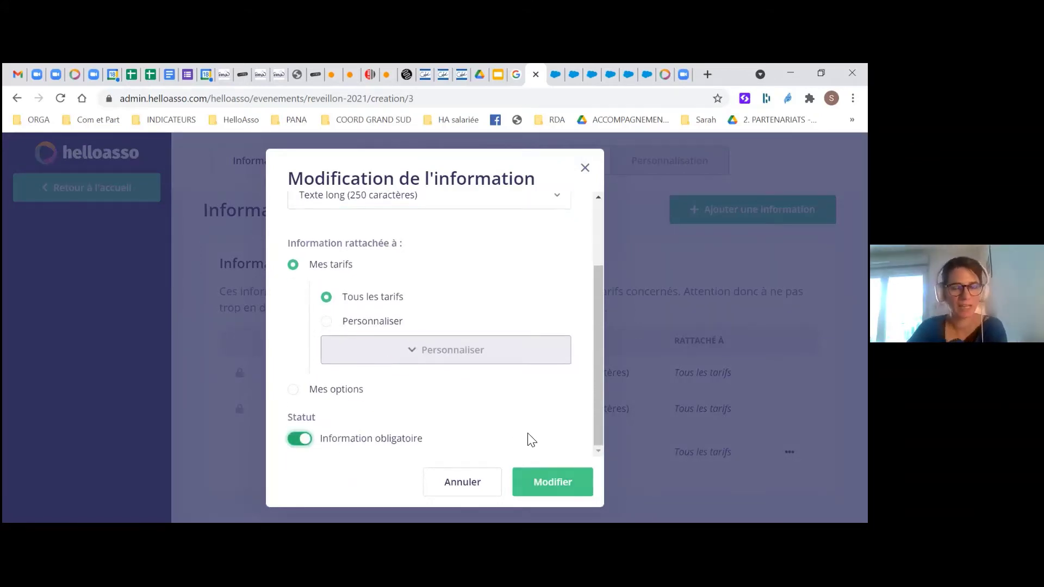
{"action": "left_click", "coordinate": [552, 492]}
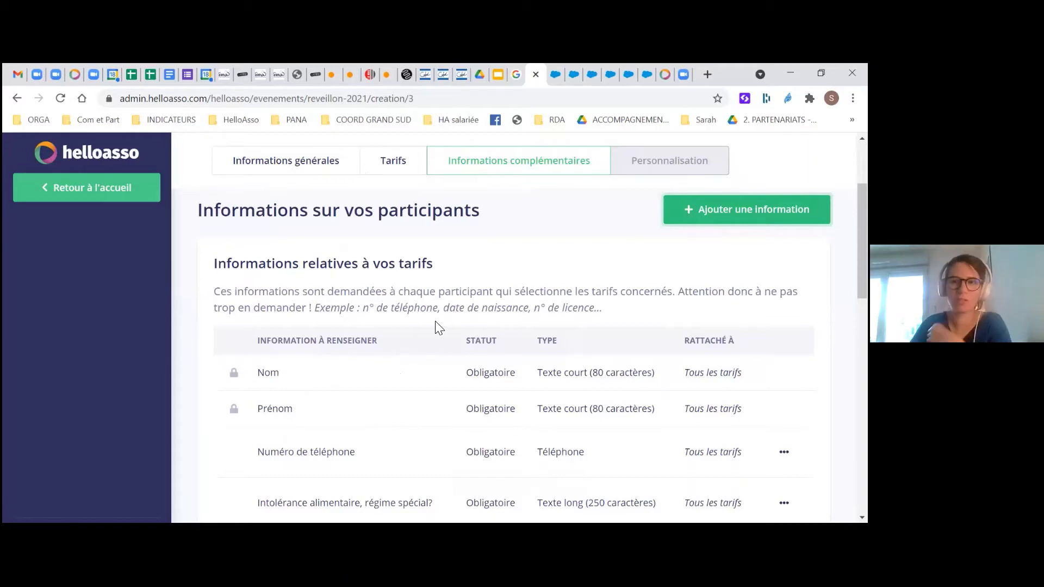
{"action": "scroll", "coordinate": [368, 341], "scroll_direction": "down", "scroll_amount": 1}
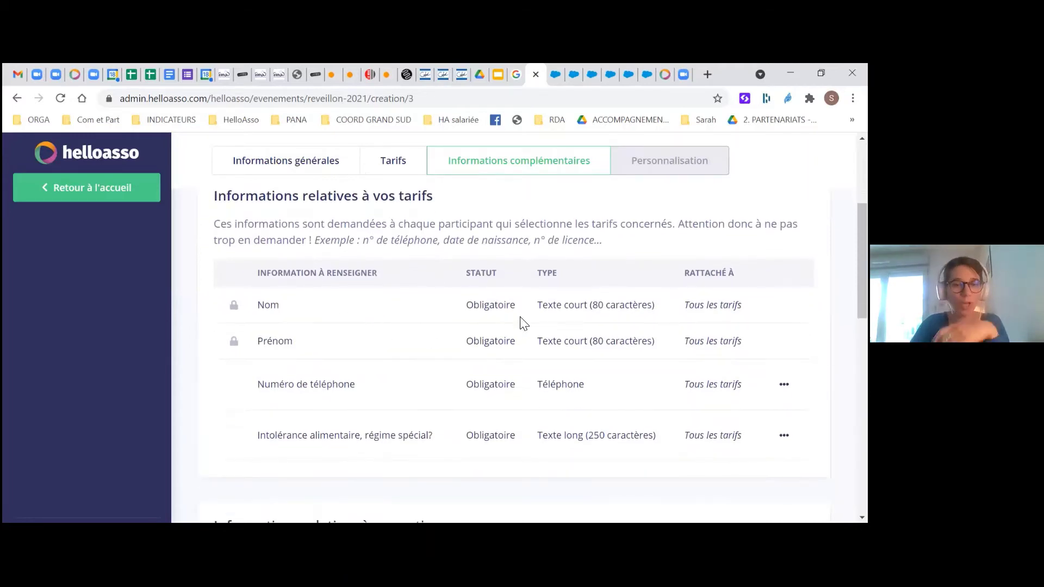
{"action": "scroll", "coordinate": [523, 322], "scroll_direction": "up", "scroll_amount": 3}
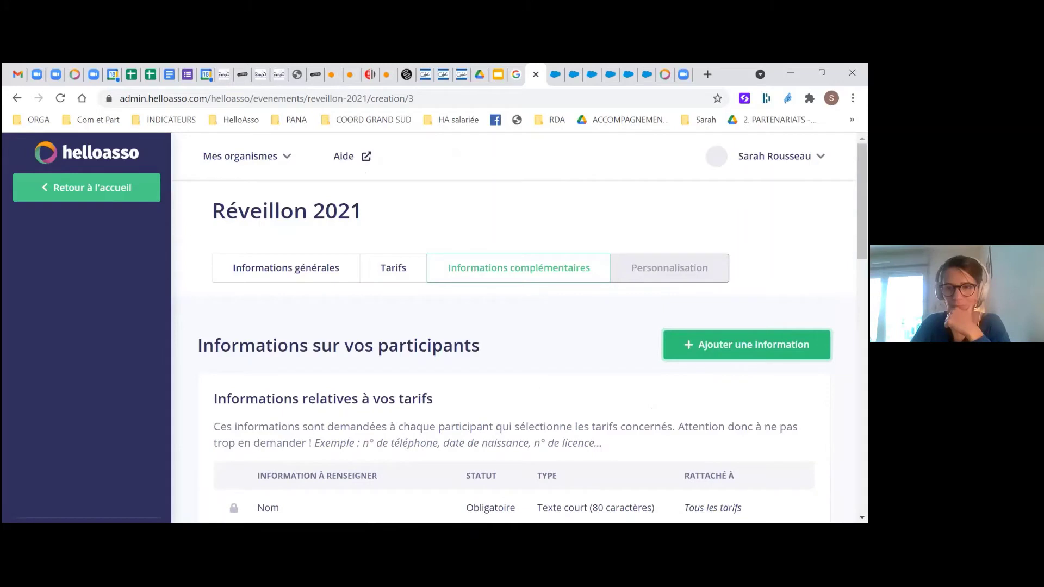
Add a new participant question titled 'Viande ou poisson?'
{"action": "left_click", "coordinate": [747, 344]}
{"action": "left_click", "coordinate": [504, 239]}
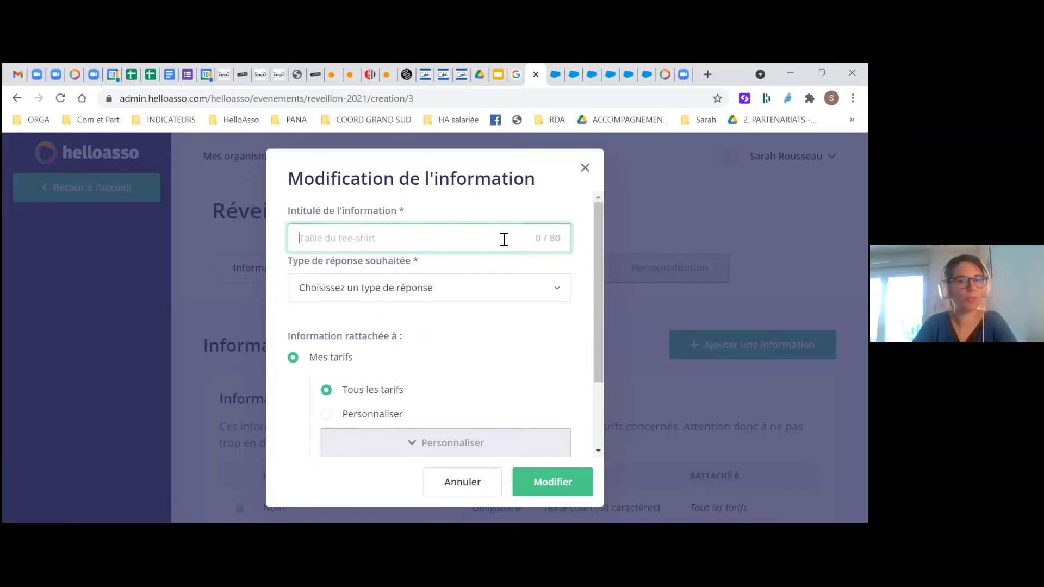
{"action": "type", "text": "Vian"}
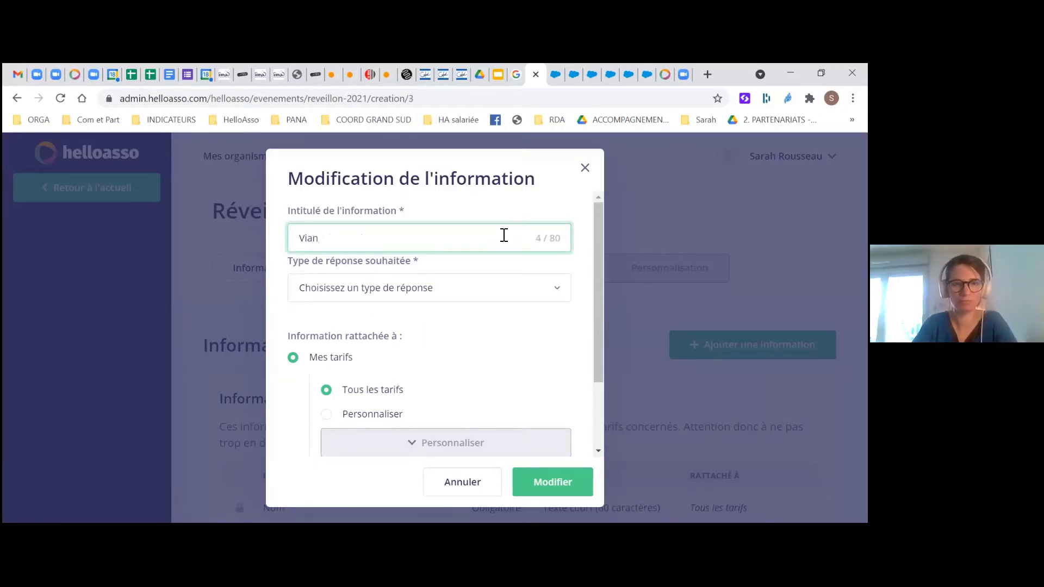
{"action": "type", "text": ",de iou poi"}
{"action": "key", "text": "BackSpace"}
{"action": "key", "text": "BackSpace"}
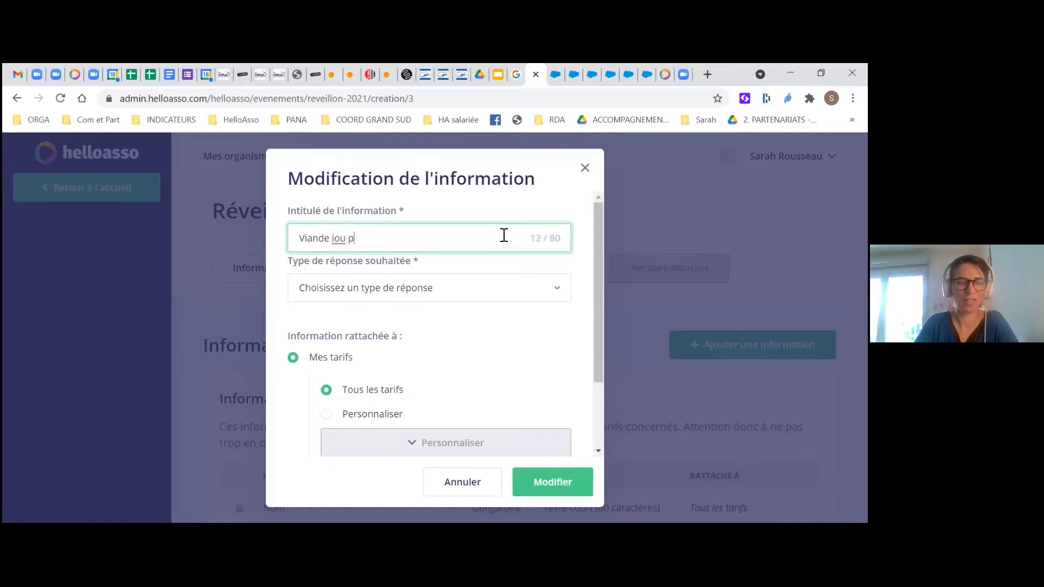
{"action": "key", "text": "BackSpace"}
{"action": "key", "text": "BackSpace"}
{"action": "key", "text": "BackSpace"}
{"action": "key", "text": "BackSpace"}
{"action": "key", "text": "BackSpace"}
{"action": "type", "text": "ou "}
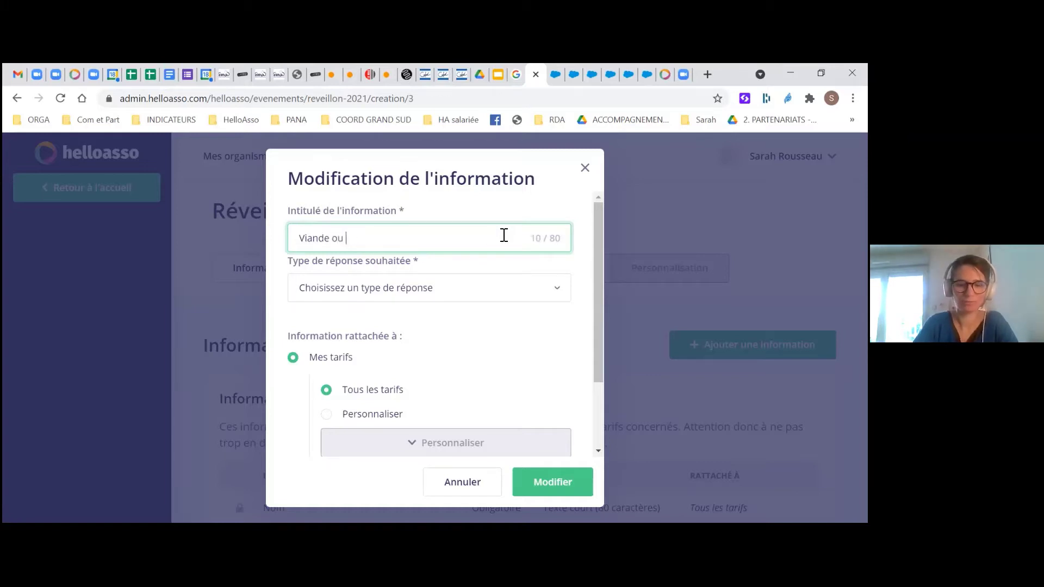
{"action": "type", "text": "poiss"}
{"action": "key", "text": "BackSpace"}
{"action": "key", "text": "BackSpace"}
{"action": "key", "text": "BackSpace"}
{"action": "type", "text": "is"}
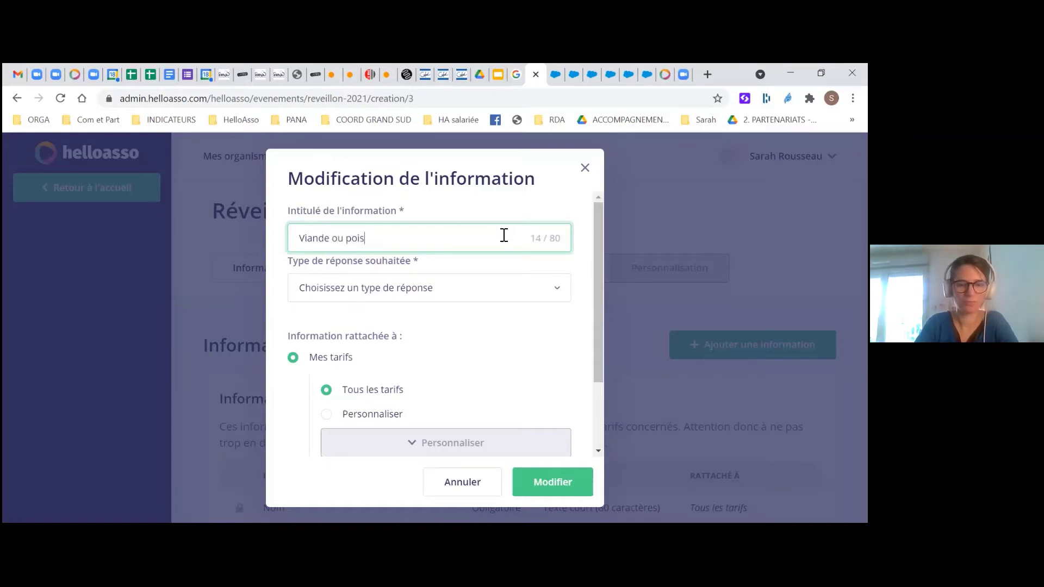
{"action": "type", "text": "son?"}
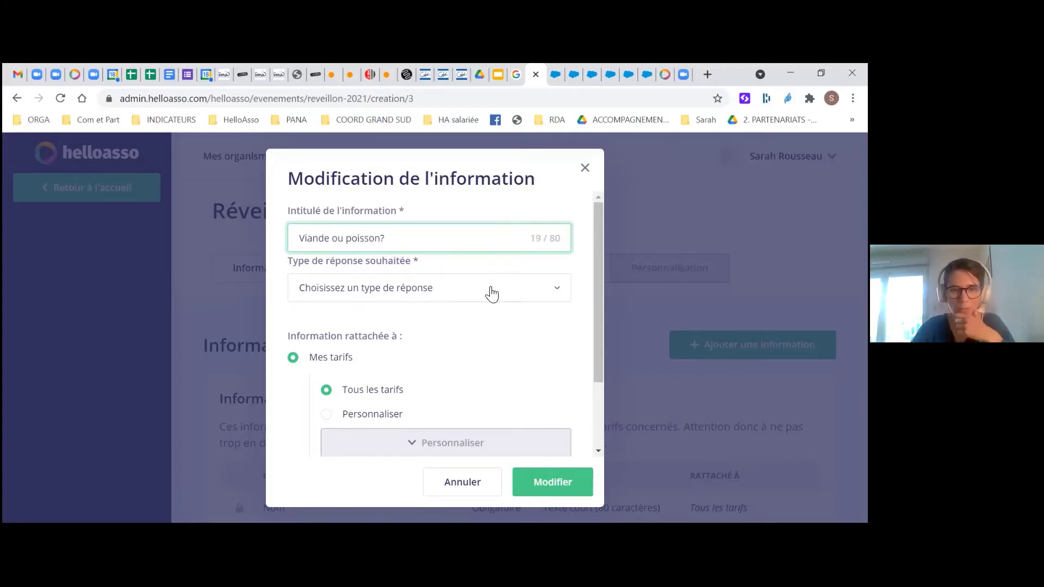
Make it a Liste déroulante with answers 'viande' and 'poisson', then save
{"action": "left_click", "coordinate": [492, 294]}
{"action": "left_click", "coordinate": [415, 363]}
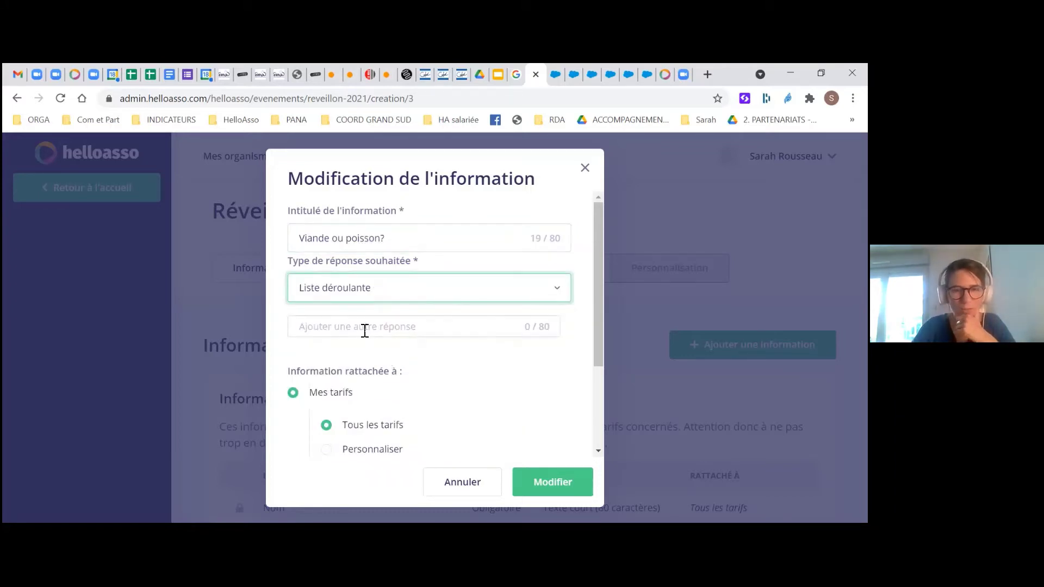
{"action": "left_click", "coordinate": [365, 328]}
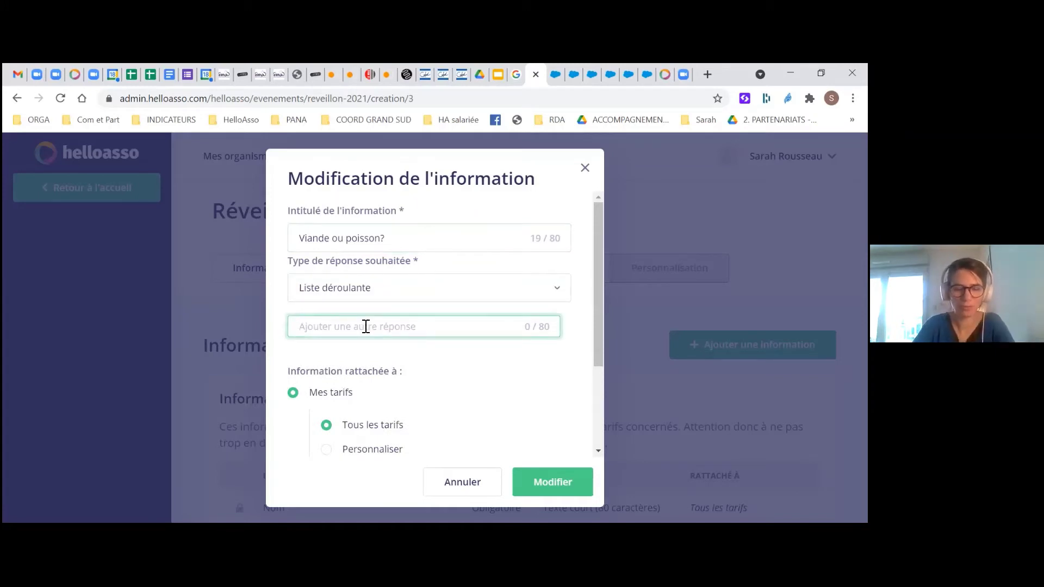
{"action": "type", "text": "vian"}
{"action": "key", "text": "BackSpace"}
{"action": "key", "text": "BackSpace"}
{"action": "key", "text": "BackSpace"}
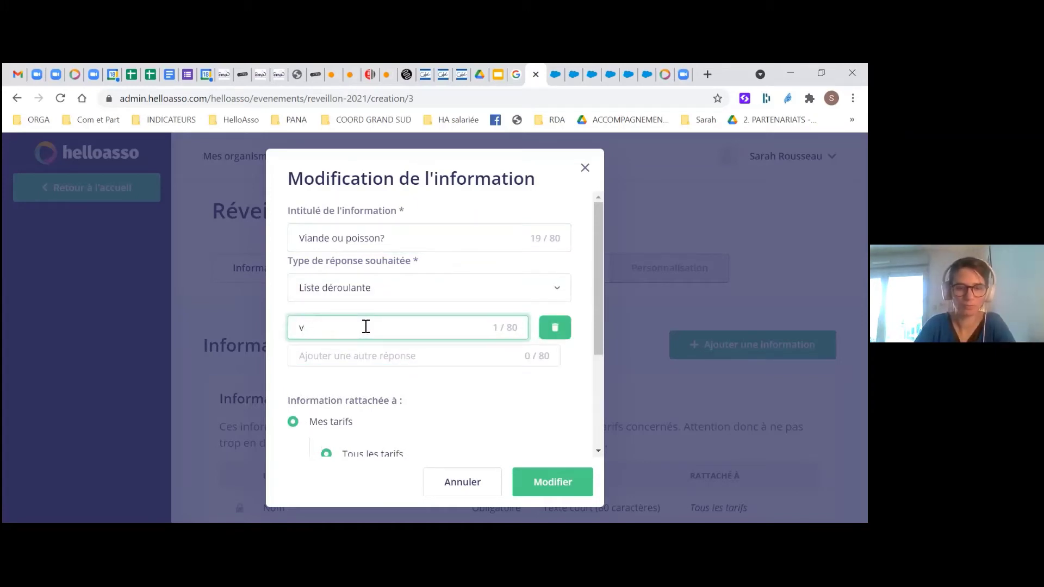
{"action": "type", "text": "iande"}
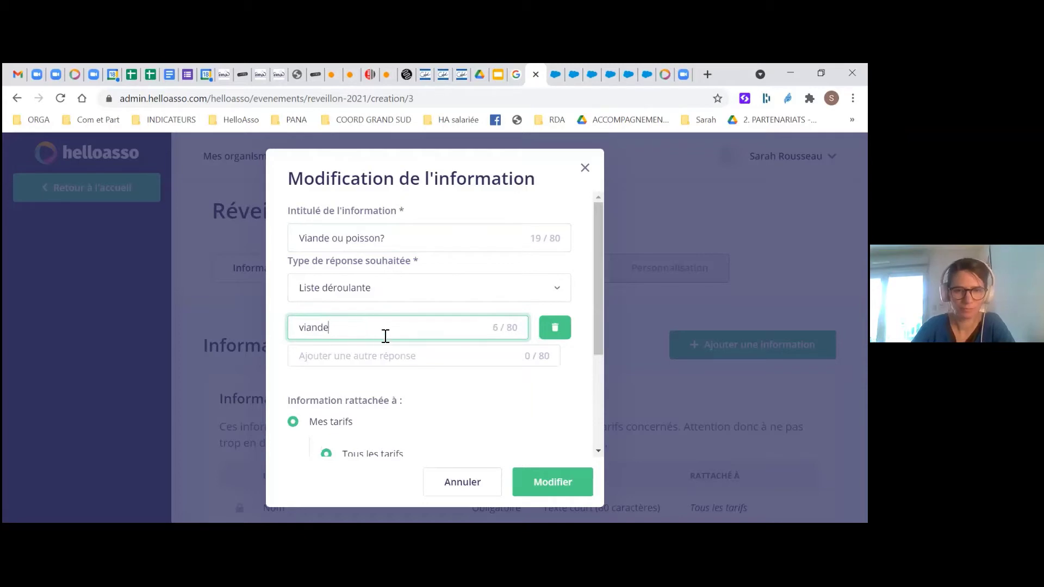
{"action": "left_click", "coordinate": [383, 355]}
{"action": "type", "text": "poiss"}
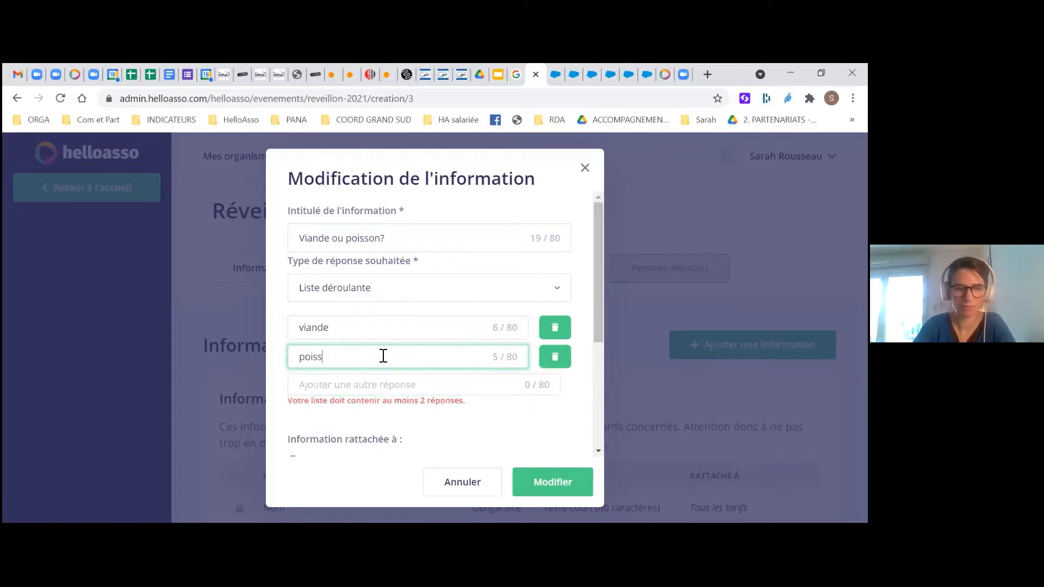
{"action": "type", "text": "ond"}
{"action": "key", "text": "BackSpace"}
{"action": "key", "text": "BackSpace"}
{"action": "key", "text": "BackSpace"}
{"action": "type", "text": "on"}
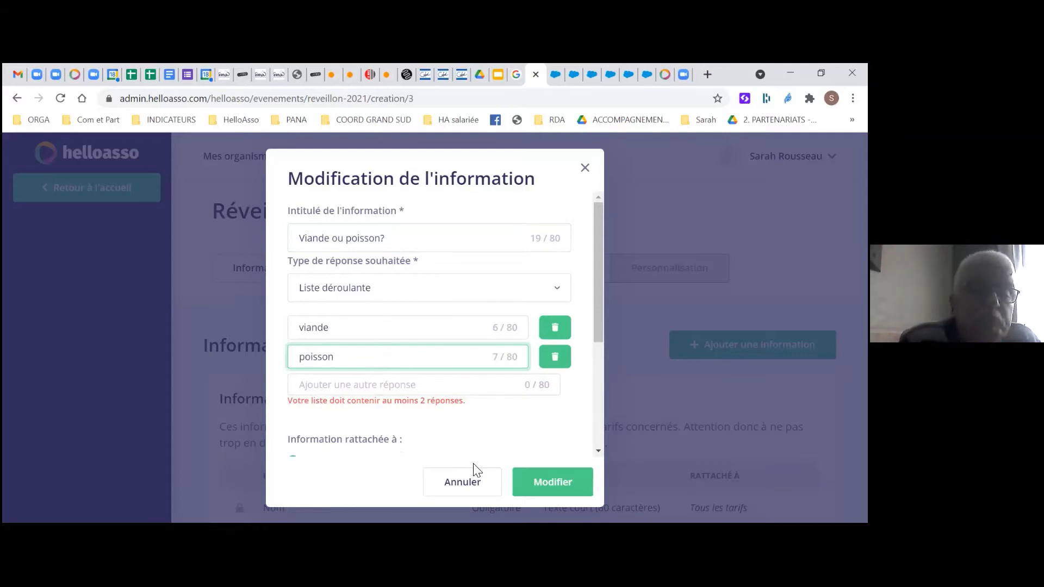
{"action": "scroll", "coordinate": [476, 471], "scroll_direction": "down", "scroll_amount": 5}
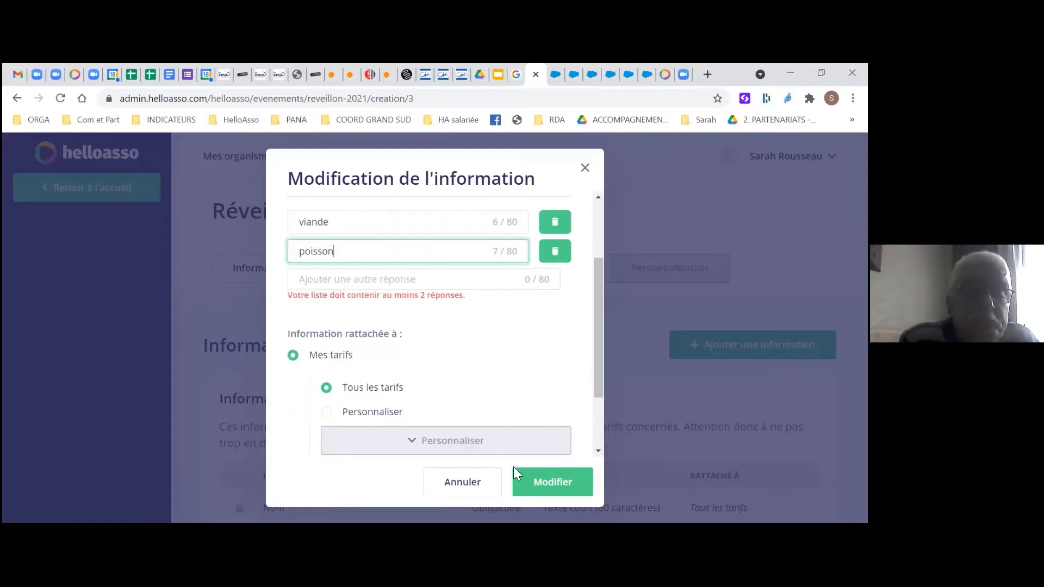
{"action": "left_click", "coordinate": [535, 489]}
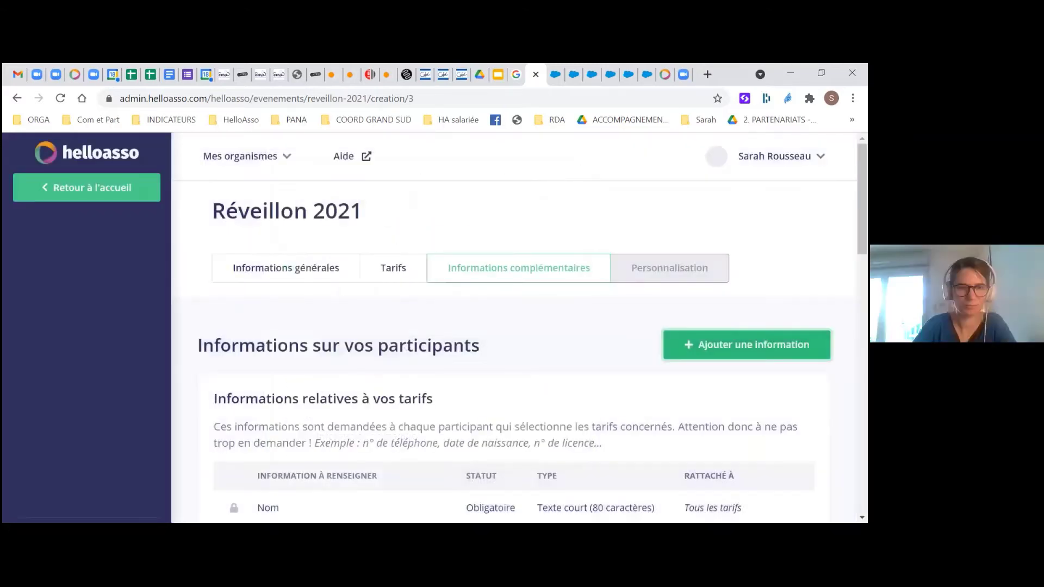
Begin another participant question and expand its 'Type de réponse souhaitée' list
{"action": "left_click", "coordinate": [675, 346]}
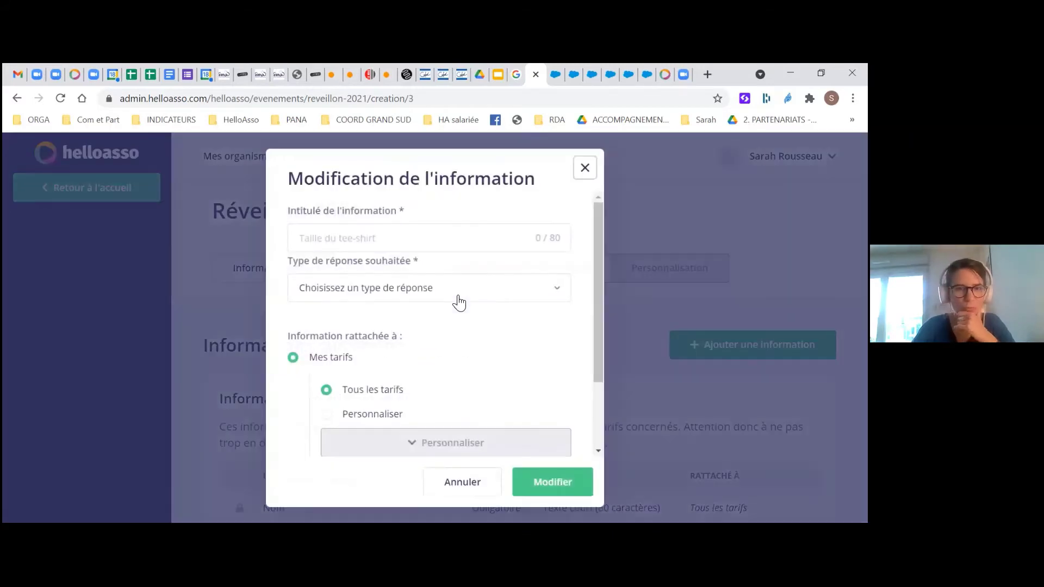
{"action": "left_click", "coordinate": [459, 302]}
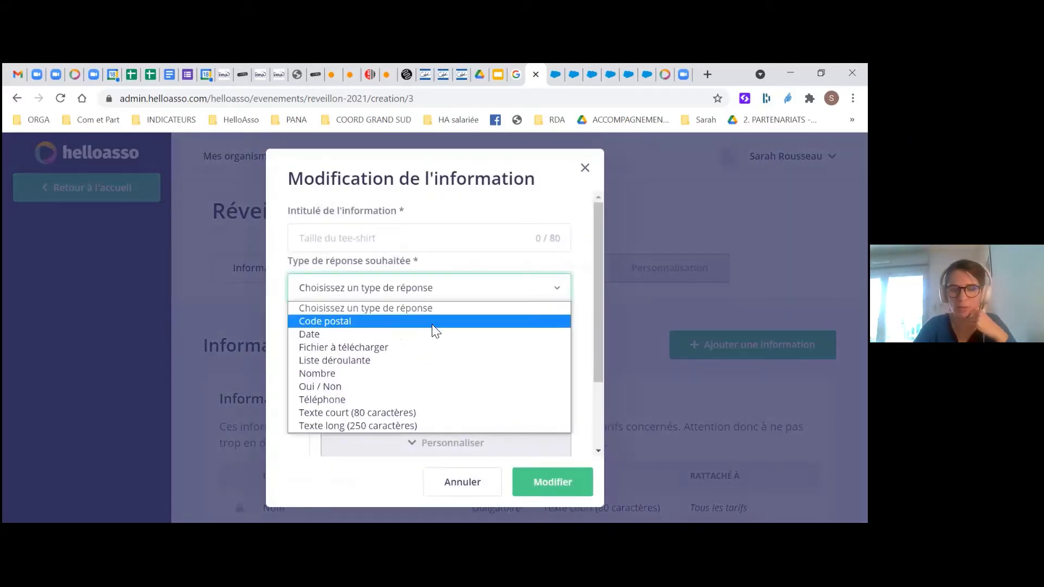
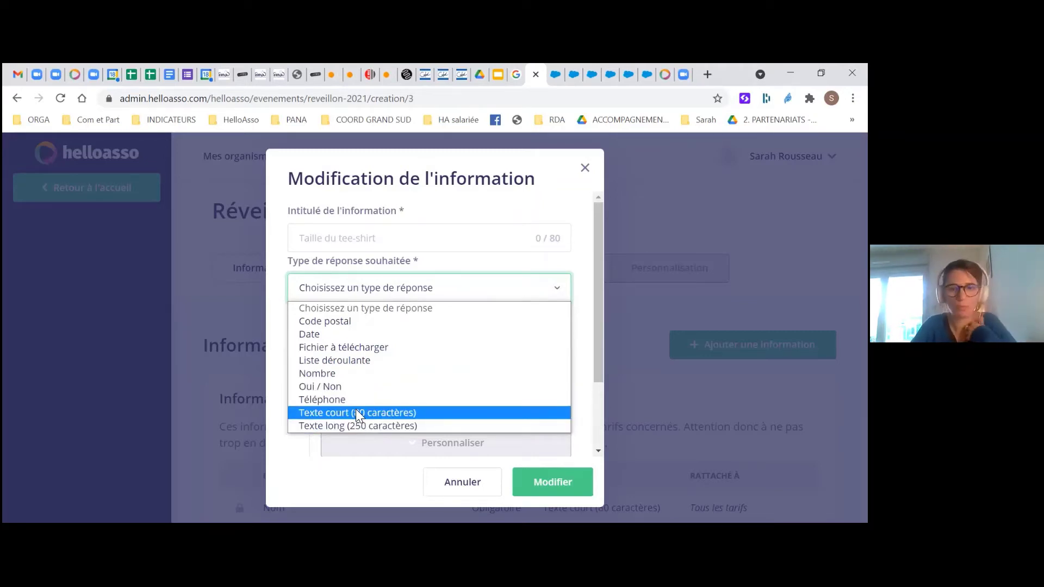
Close the response-type list and the 'Modification de l'information' dialog without saving
{"action": "left_click", "coordinate": [505, 280]}
{"action": "left_click", "coordinate": [585, 168]}
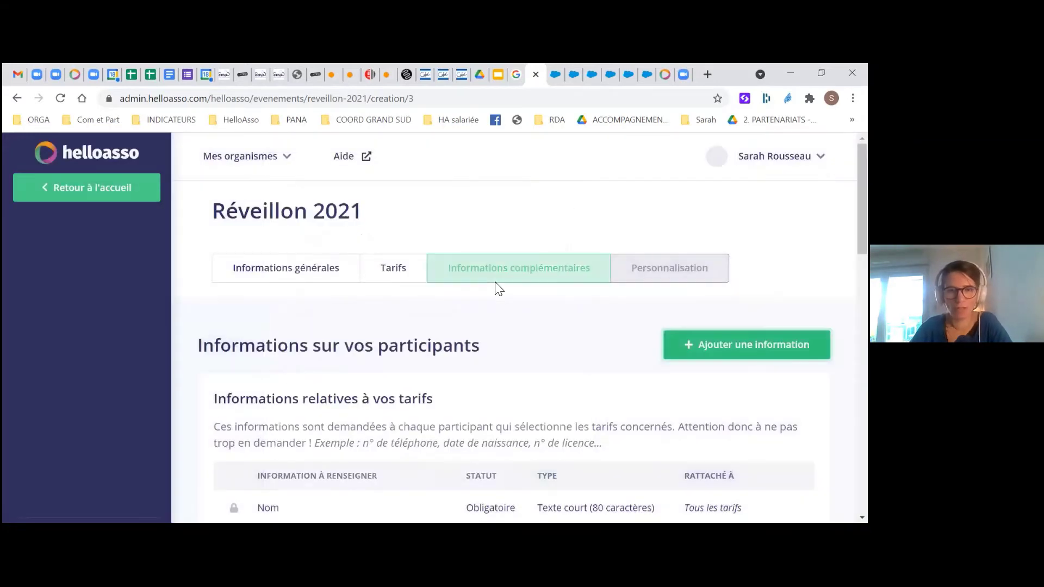
{"action": "scroll", "coordinate": [499, 288], "scroll_direction": "down", "scroll_amount": 15}
Advance to the Personnalisation step and review the organiser e-mail and Description courte fields
{"action": "left_click", "coordinate": [592, 445]}
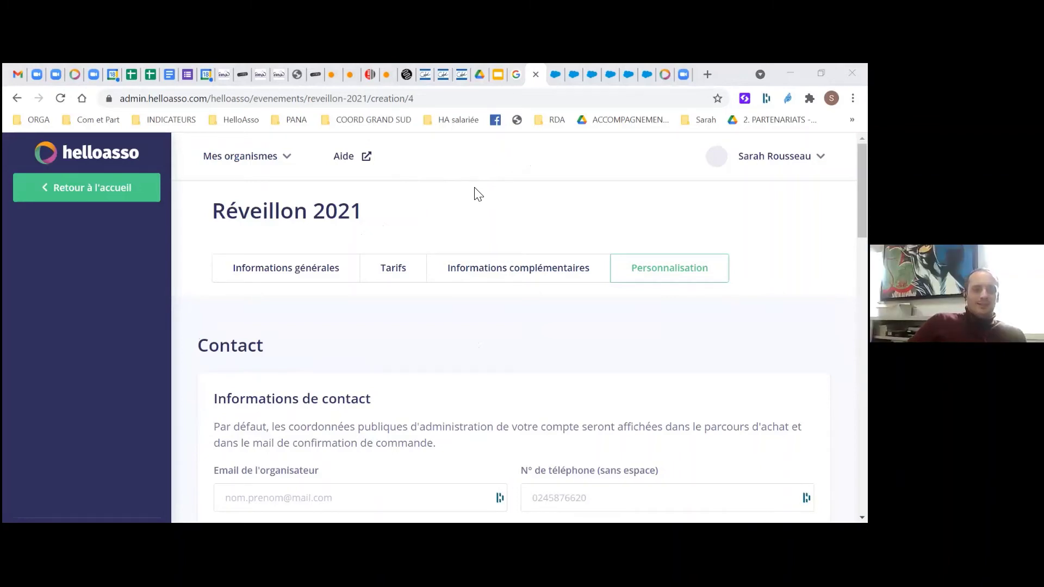
{"action": "scroll", "coordinate": [488, 353], "scroll_direction": "down", "scroll_amount": 3}
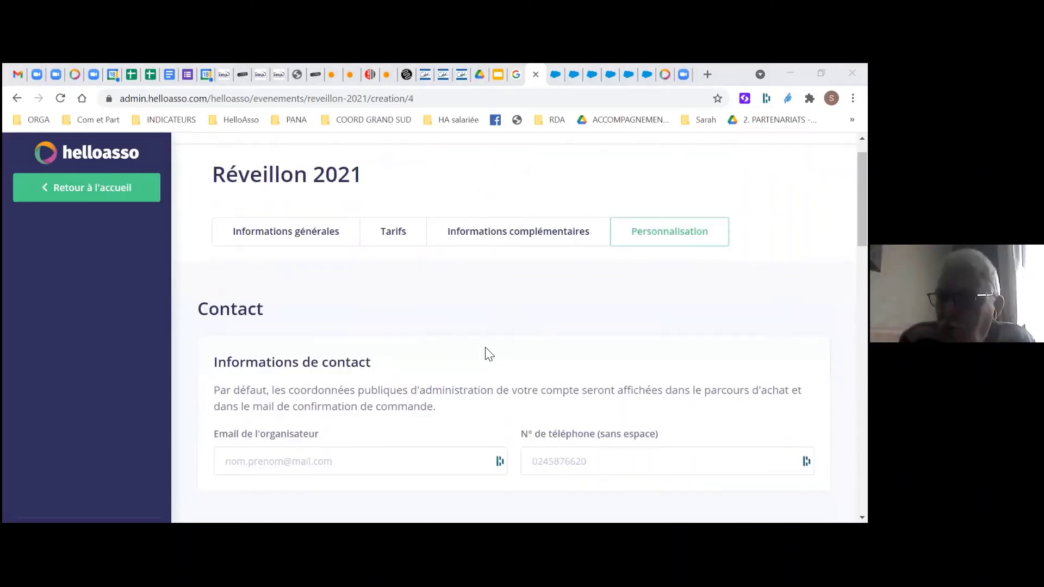
{"action": "scroll", "coordinate": [486, 353], "scroll_direction": "down", "scroll_amount": 3}
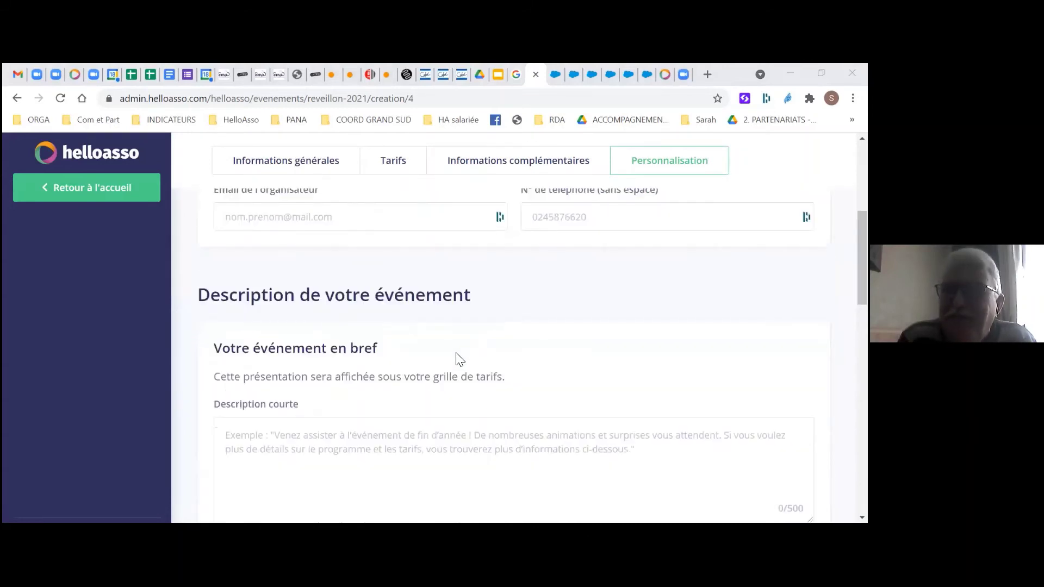
{"action": "scroll", "coordinate": [459, 357], "scroll_direction": "up", "scroll_amount": 2}
{"action": "scroll", "coordinate": [462, 357], "scroll_direction": "up", "scroll_amount": 3}
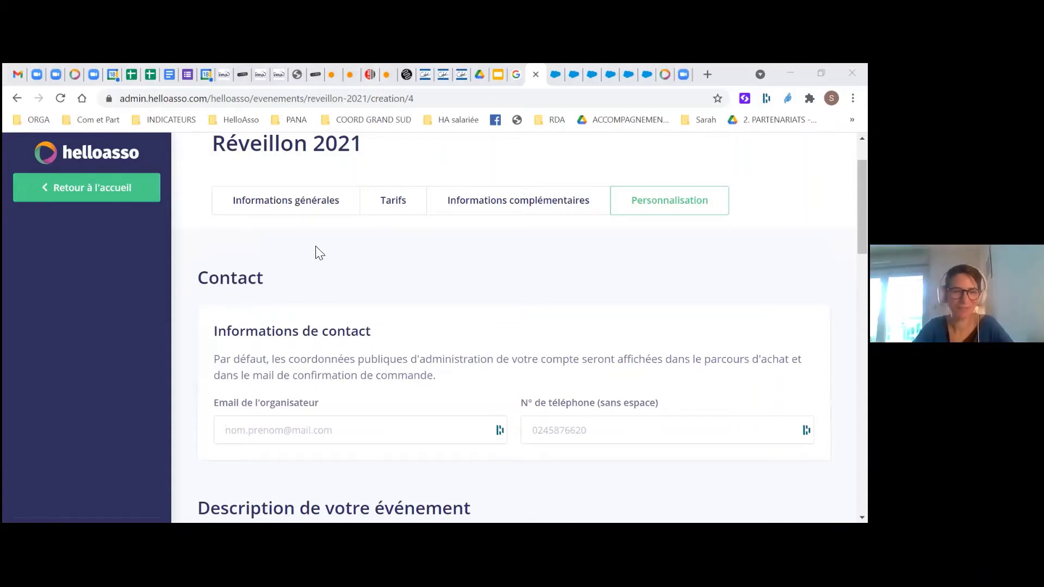
{"action": "left_click", "coordinate": [292, 430]}
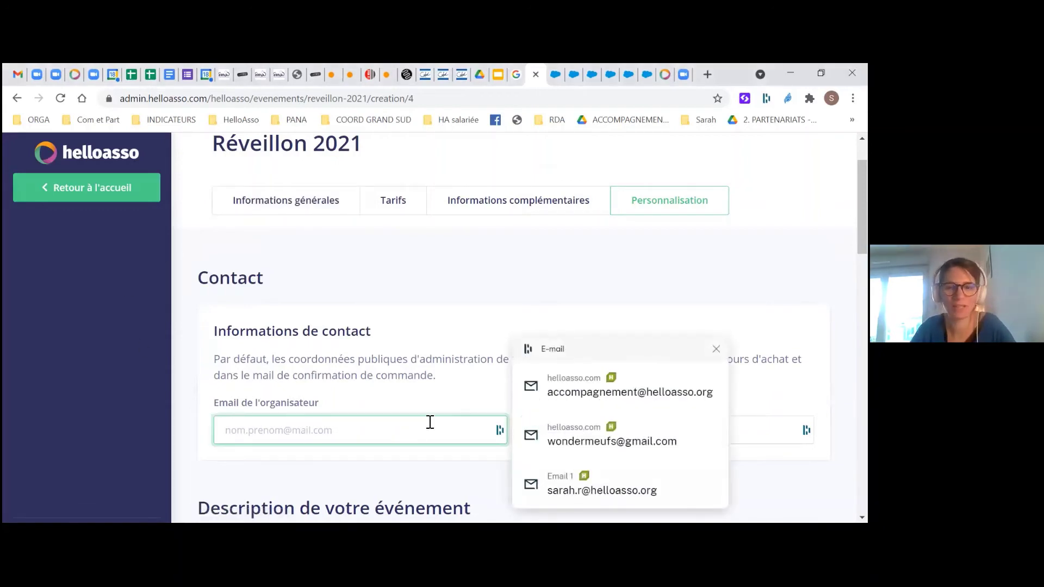
{"action": "left_click", "coordinate": [472, 276]}
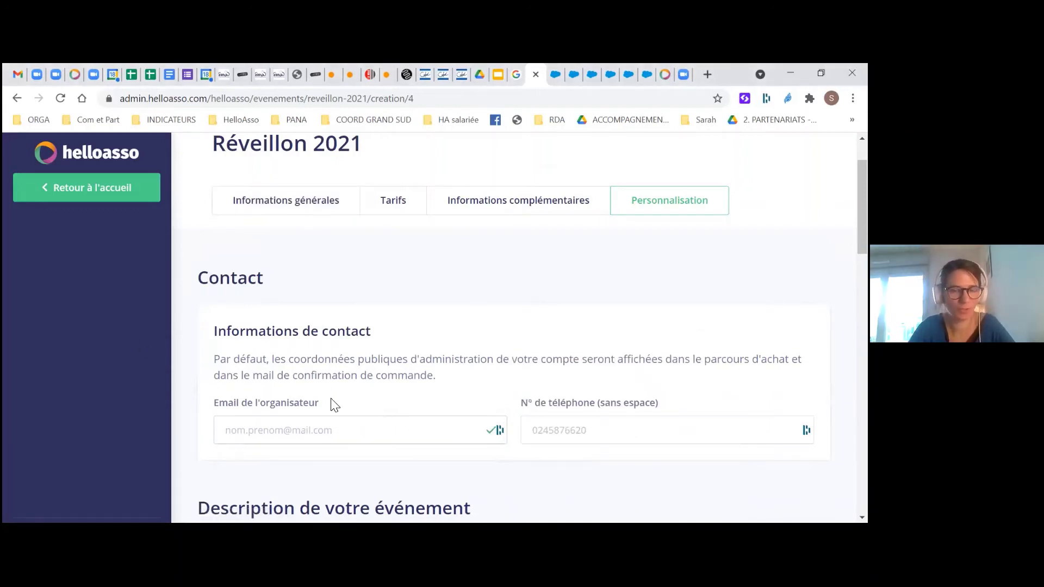
{"action": "scroll", "coordinate": [295, 376], "scroll_direction": "down", "scroll_amount": 4}
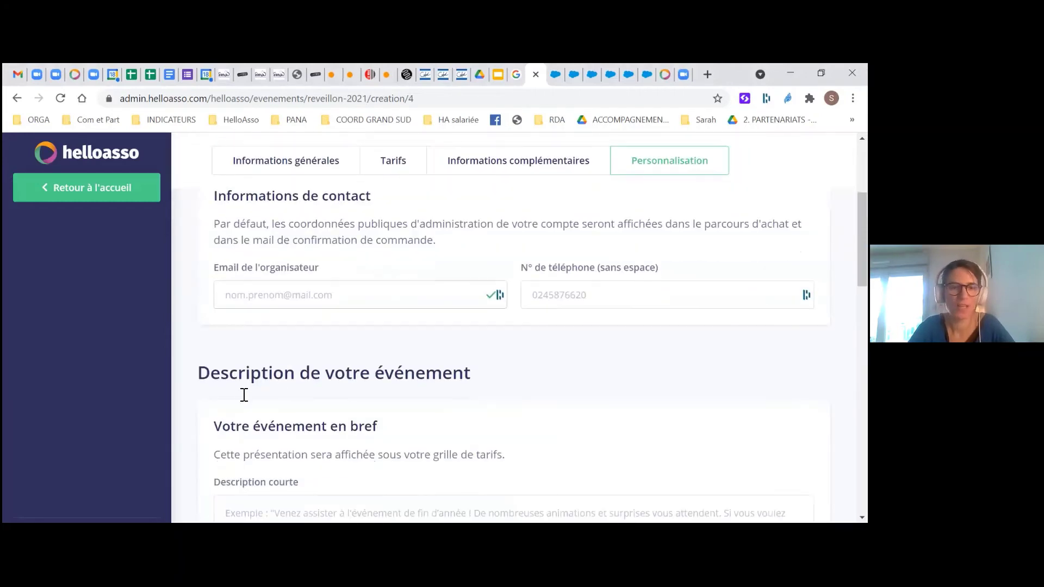
{"action": "scroll", "coordinate": [287, 328], "scroll_direction": "down", "scroll_amount": 3}
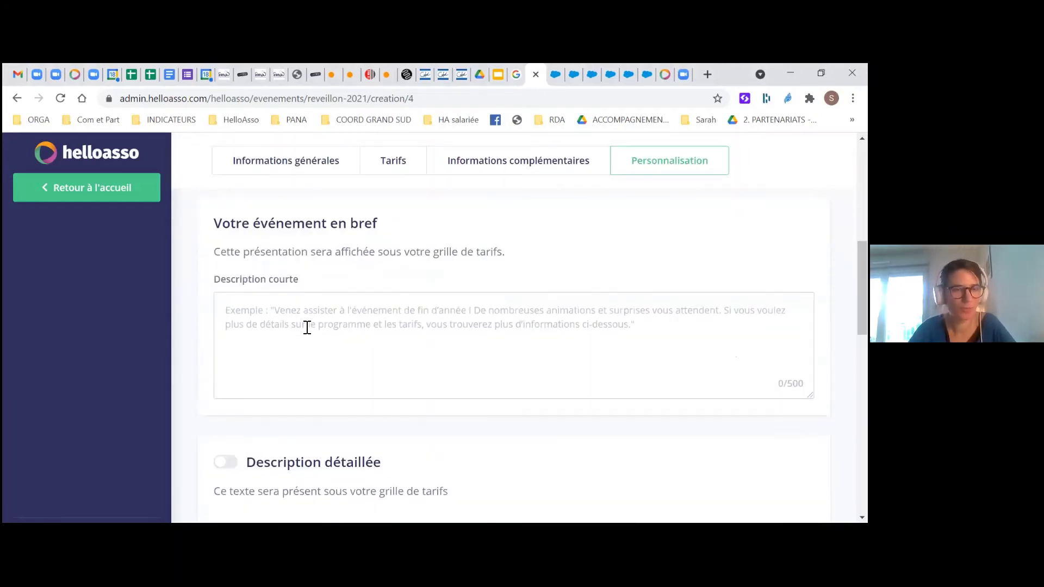
Write the short description 'Une soirée pour fêter la fin enfin de cette drôle d'année'
{"action": "left_click", "coordinate": [307, 325]}
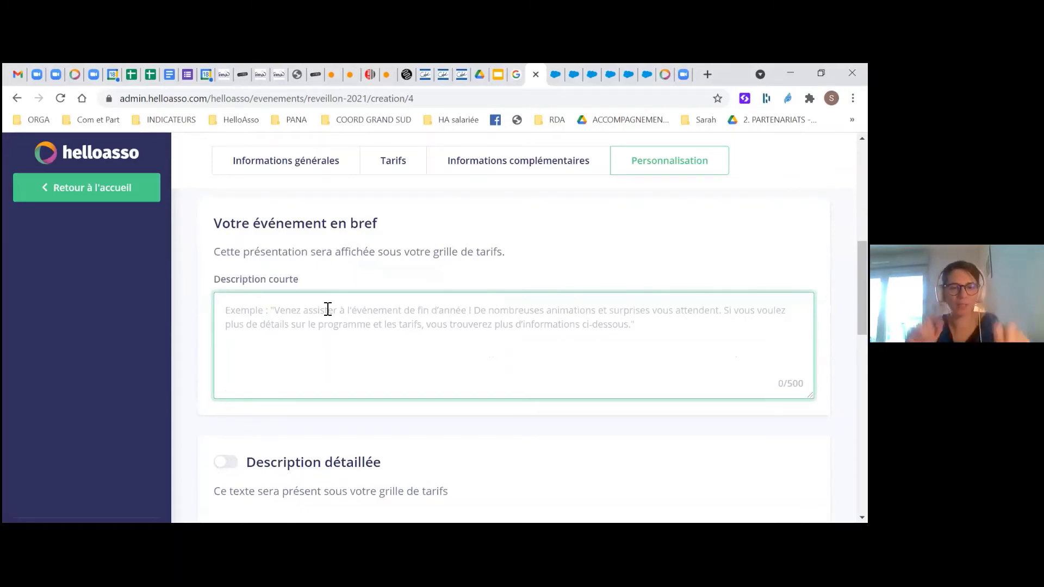
{"action": "type", "text": "Une soirée"}
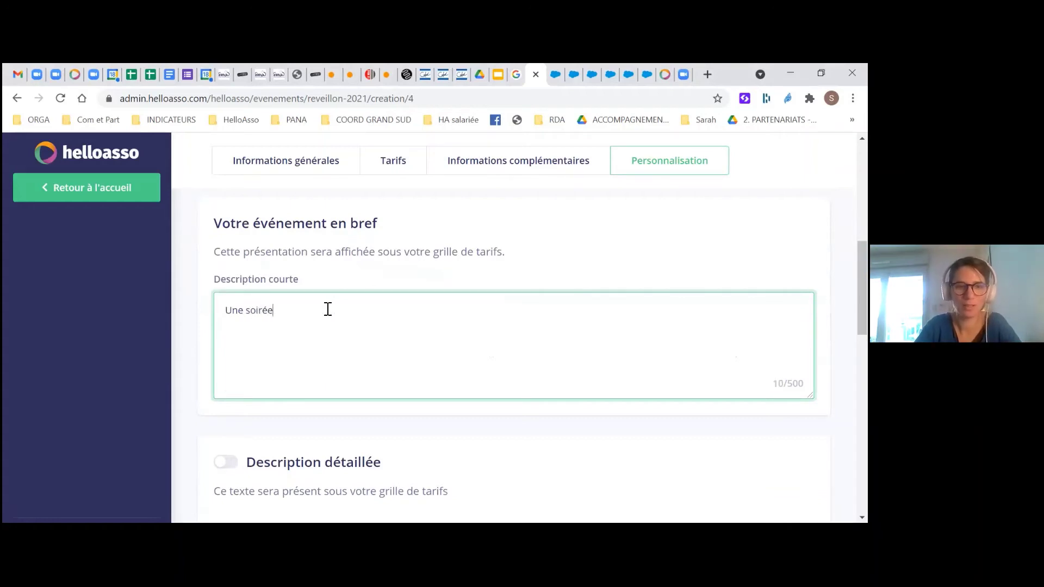
{"action": "type", "text": " pour"}
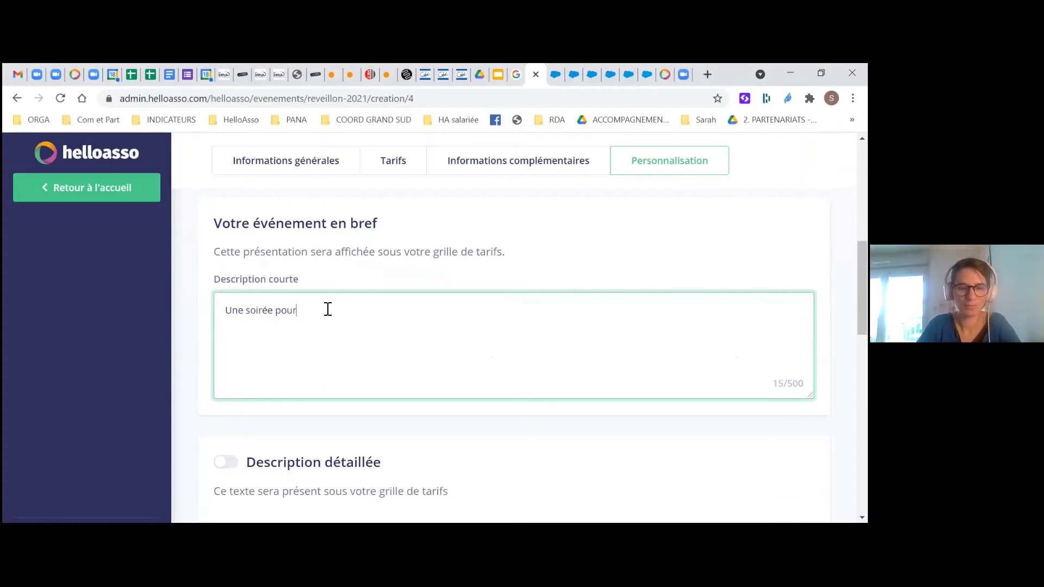
{"action": "type", "text": " fêter la"}
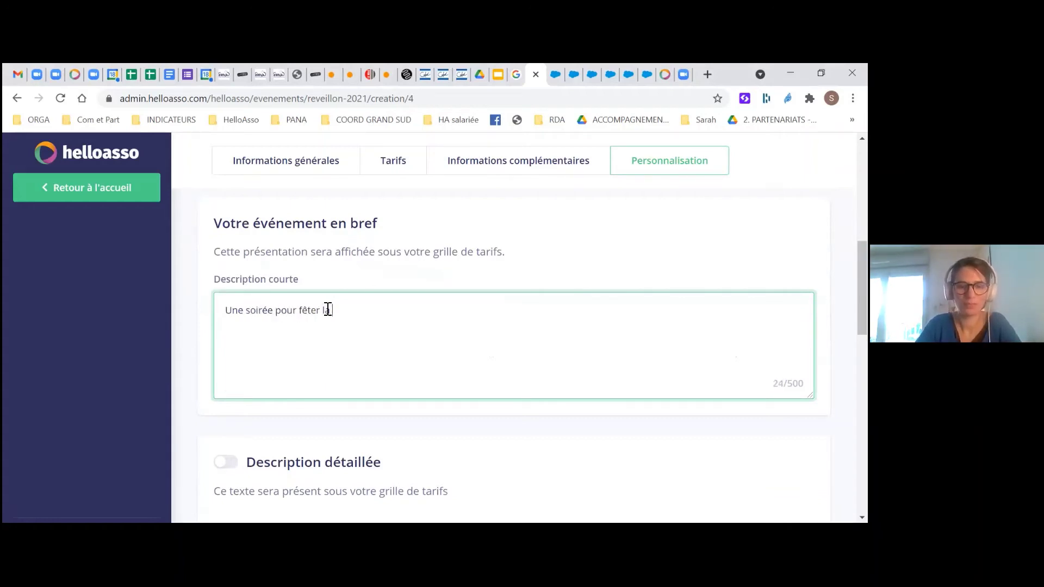
{"action": "type", "text": " fin enfin de cette "}
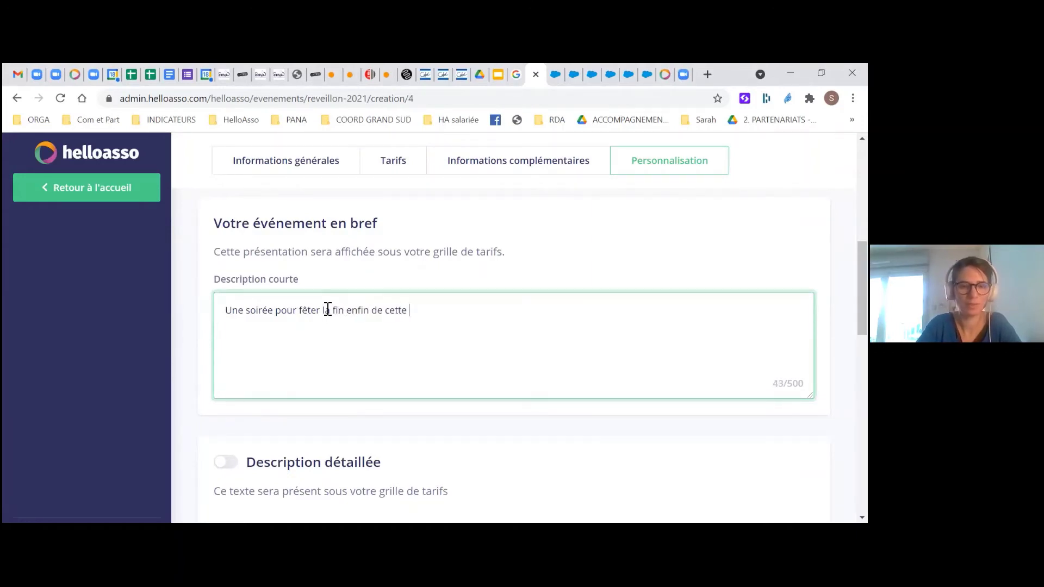
{"action": "type", "text": "drôle d'année!"}
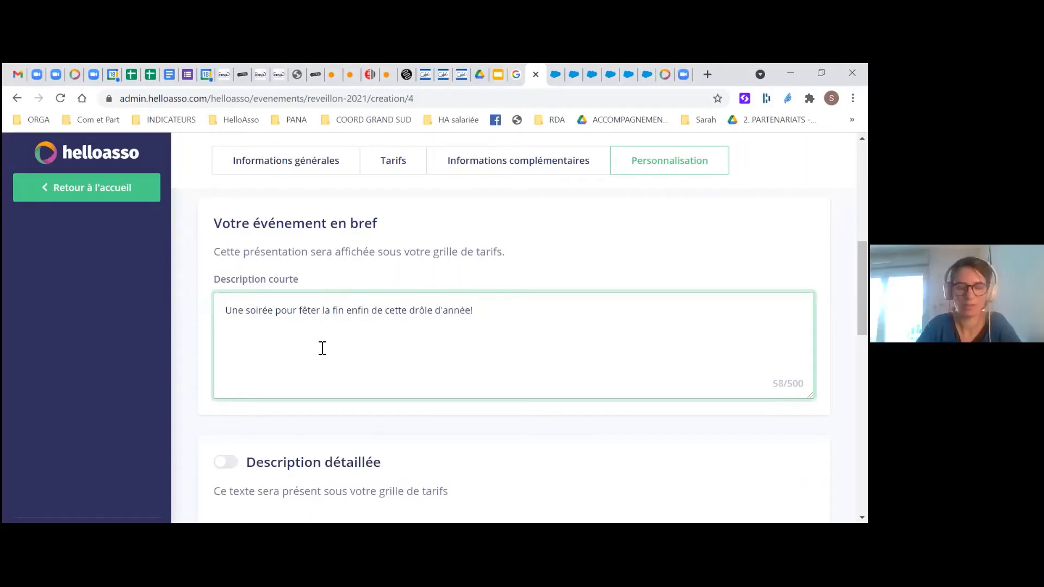
{"action": "scroll", "coordinate": [323, 351], "scroll_direction": "down", "scroll_amount": 3}
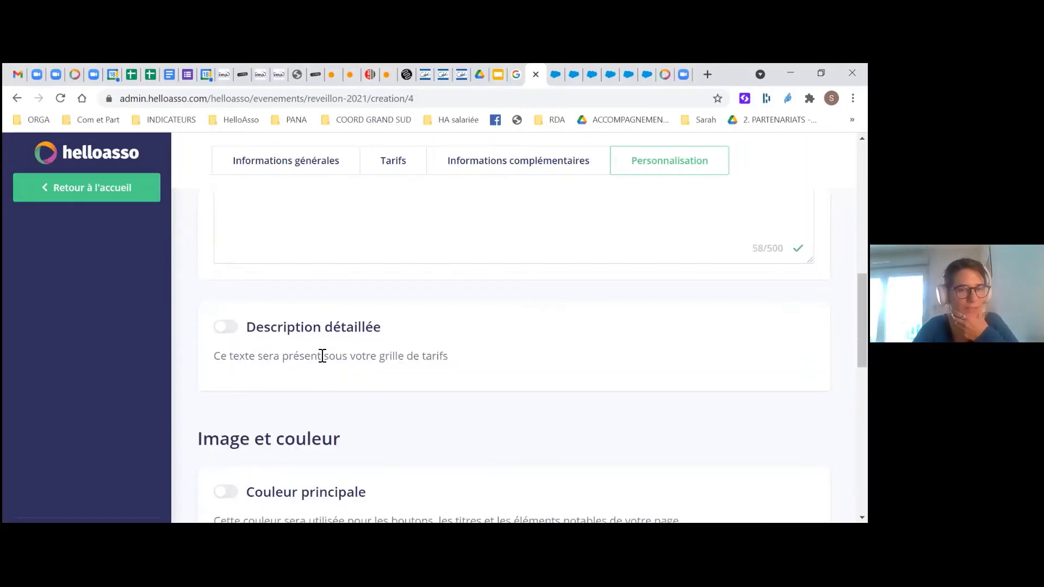
{"action": "scroll", "coordinate": [327, 337], "scroll_direction": "up", "scroll_amount": 5}
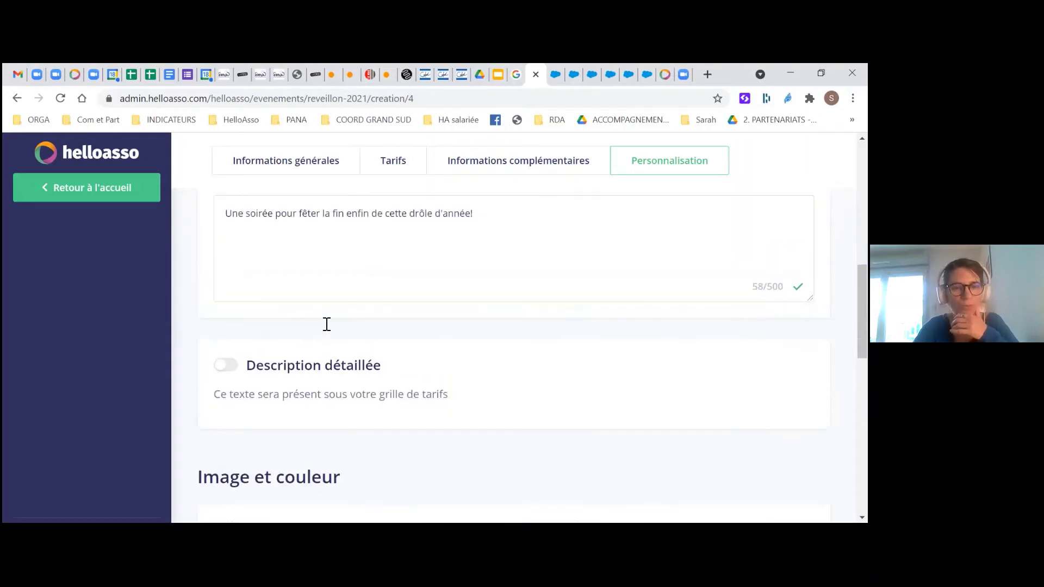
{"action": "scroll", "coordinate": [324, 337], "scroll_direction": "down", "scroll_amount": 5}
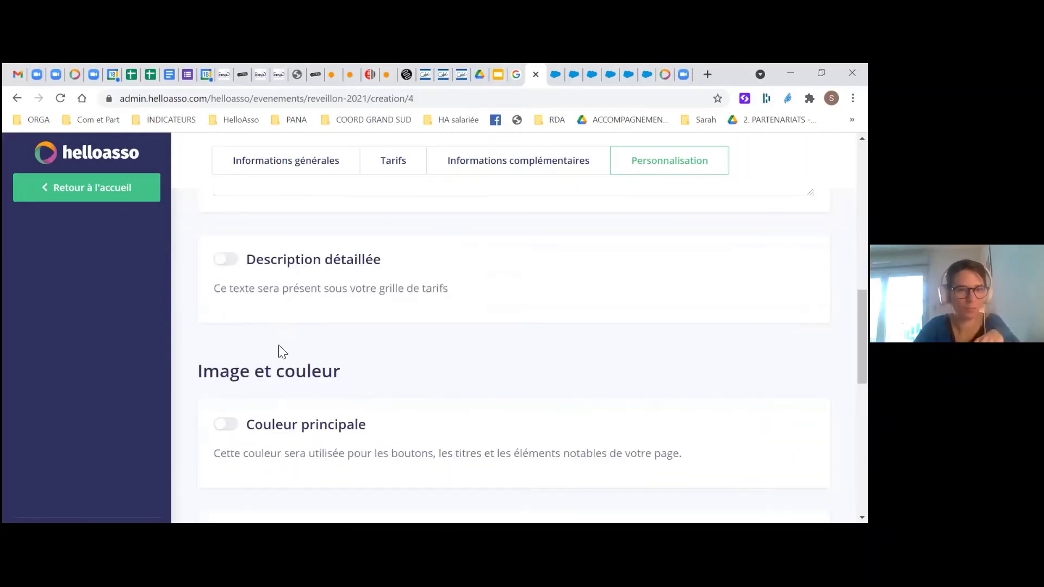
Enable Description détaillée and fill its editor with random placeholder text
{"action": "left_click", "coordinate": [231, 261]}
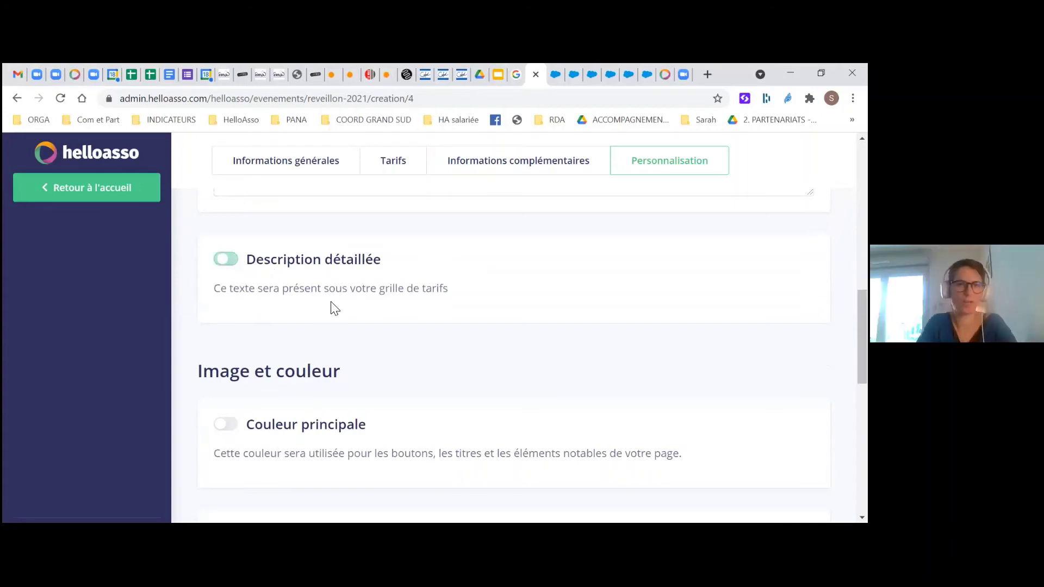
{"action": "left_click", "coordinate": [259, 378]}
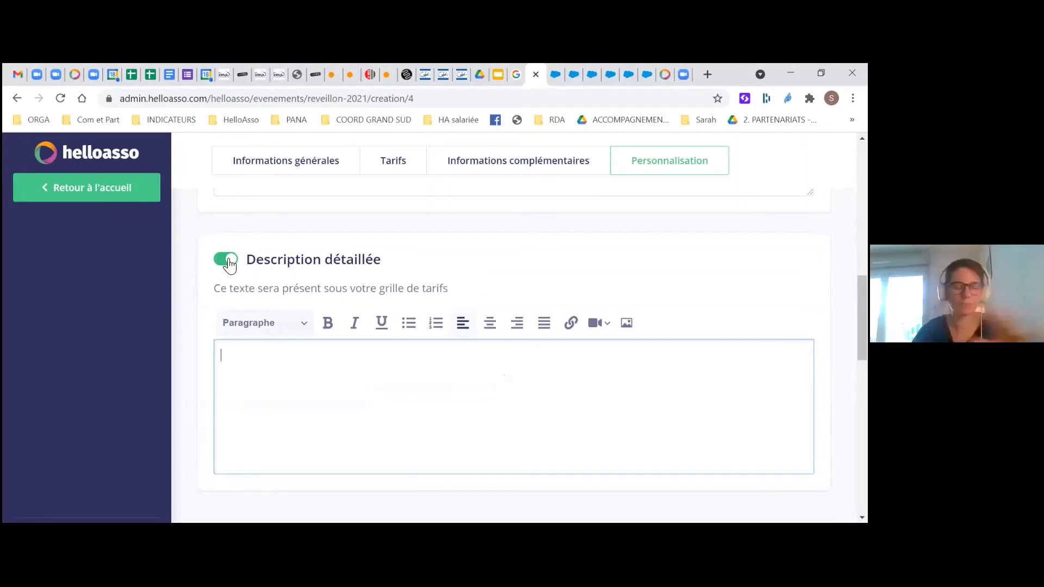
{"action": "type", "text": "ftyucinjo,xù;l"}
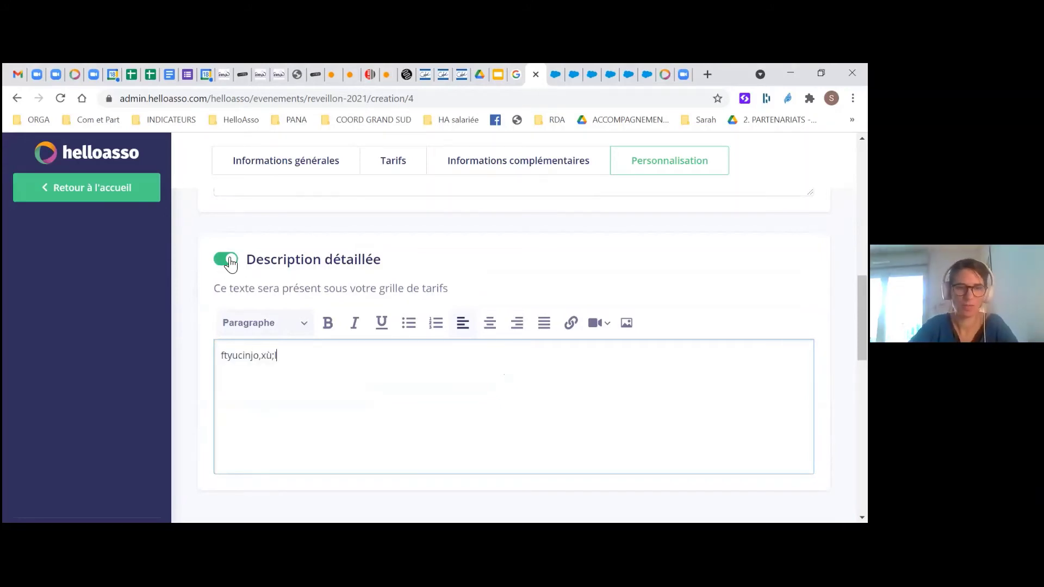
{"action": "type", "text": "cativydcbUOIXJNS?KPNBXHOJW FYTYI VADCDUOBNWGLPSA?K"}
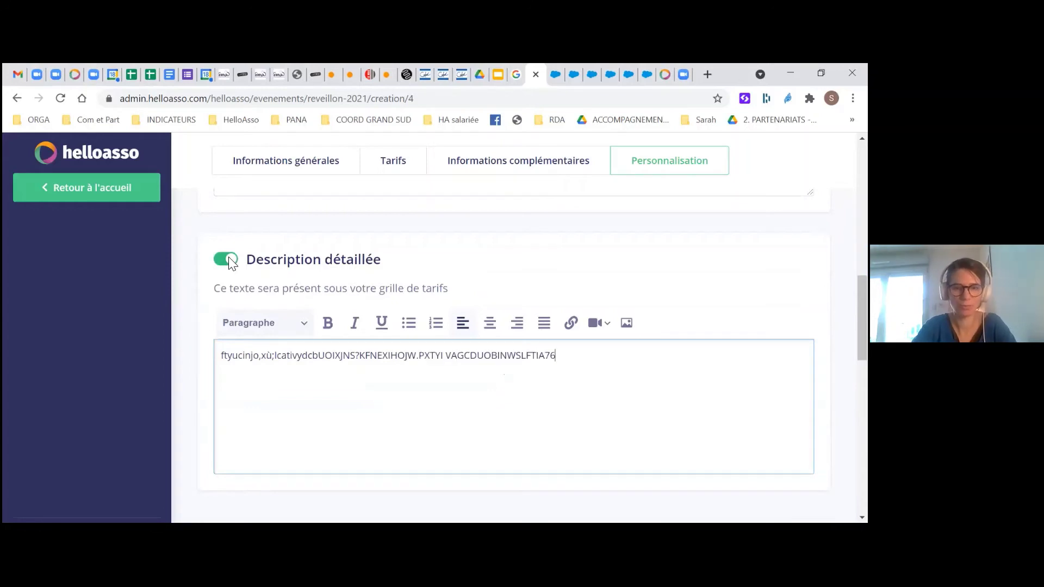
{"action": "scroll", "coordinate": [232, 264], "scroll_direction": "down", "scroll_amount": 4}
{"action": "key", "text": "Tab"}
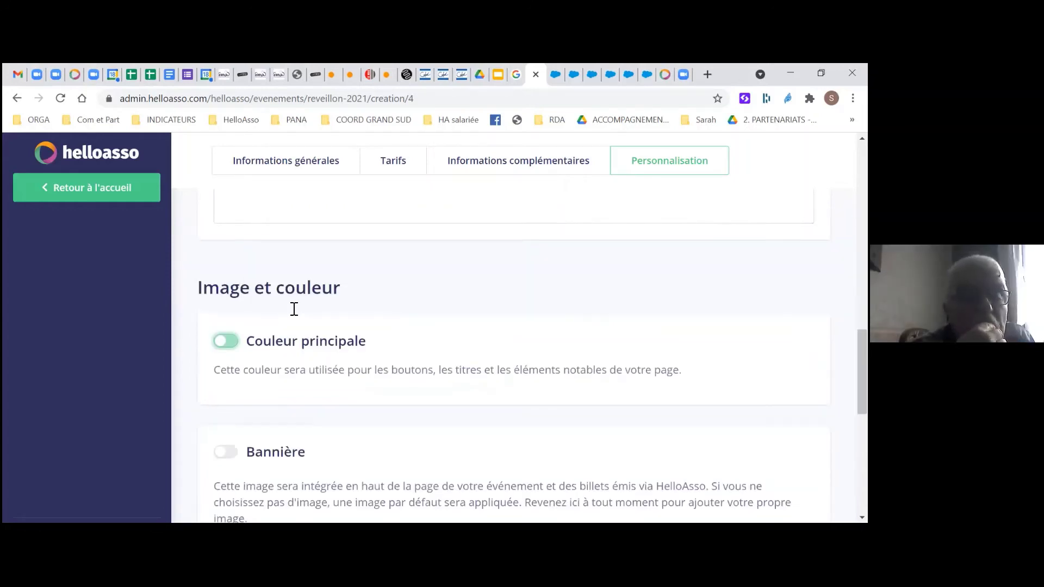
Switch on a custom main colour and choose to set it by hex code
{"action": "scroll", "coordinate": [293, 308], "scroll_direction": "up", "scroll_amount": 4}
{"action": "scroll", "coordinate": [240, 409], "scroll_direction": "down", "scroll_amount": 3}
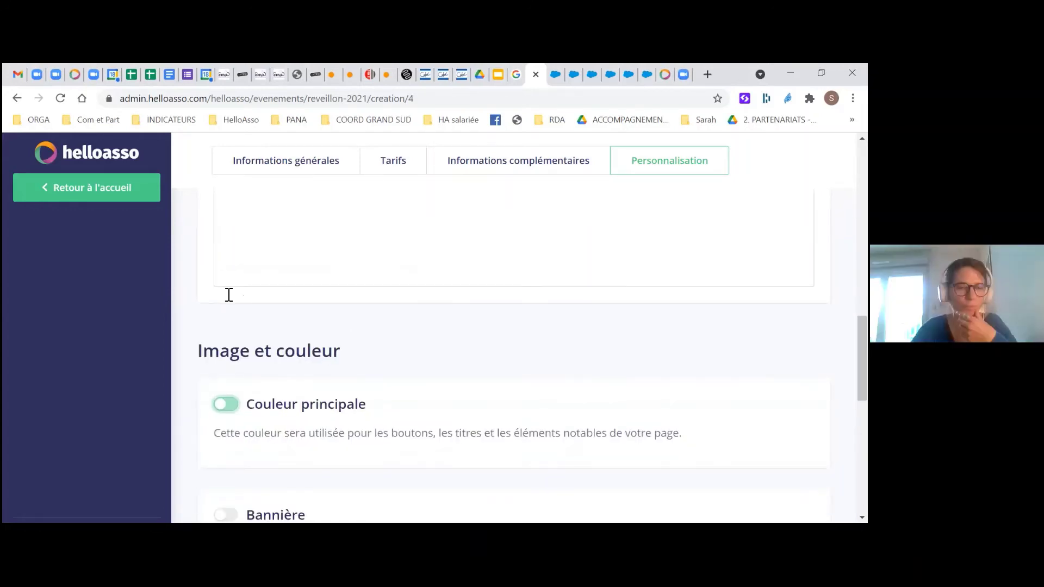
{"action": "scroll", "coordinate": [233, 268], "scroll_direction": "down", "scroll_amount": 3}
{"action": "scroll", "coordinate": [261, 288], "scroll_direction": "down", "scroll_amount": 1}
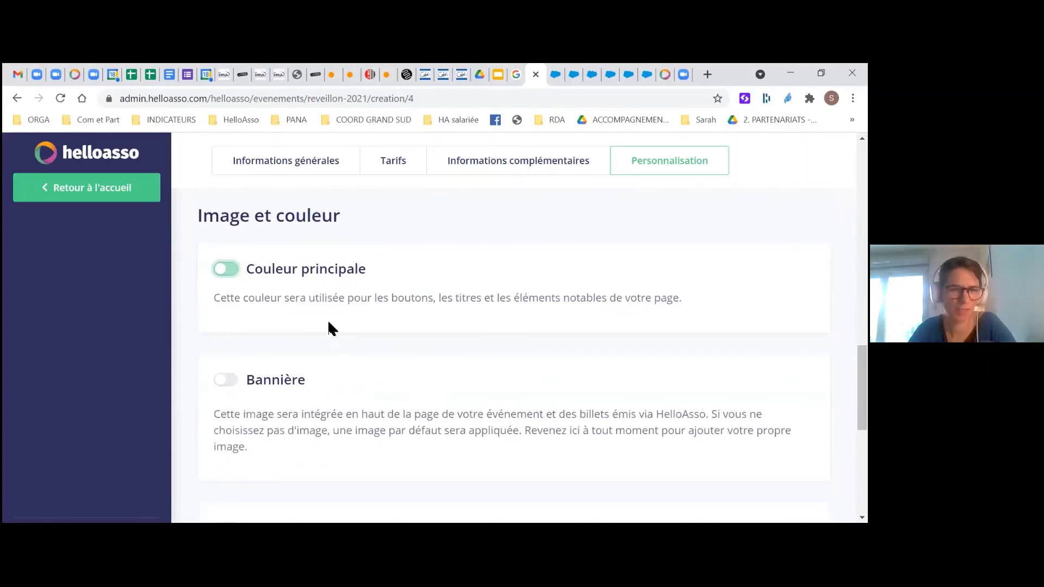
{"action": "left_click", "coordinate": [309, 329]}
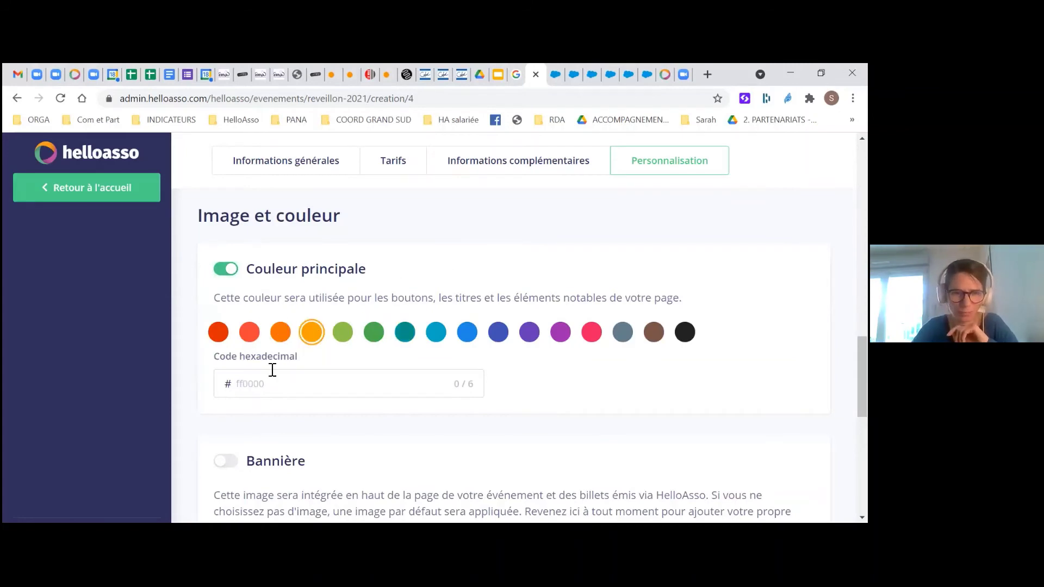
{"action": "left_click", "coordinate": [265, 380]}
{"action": "left_click", "coordinate": [312, 336]}
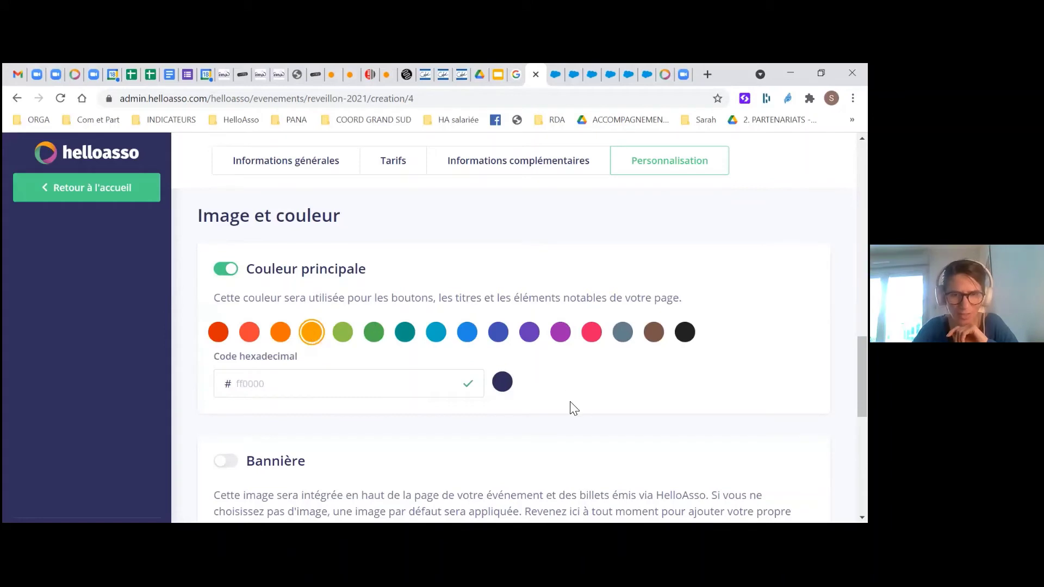
Toggle the banner on and back off and try the thumbnail option, leaving both imageless
{"action": "scroll", "coordinate": [571, 407], "scroll_direction": "down", "scroll_amount": 3}
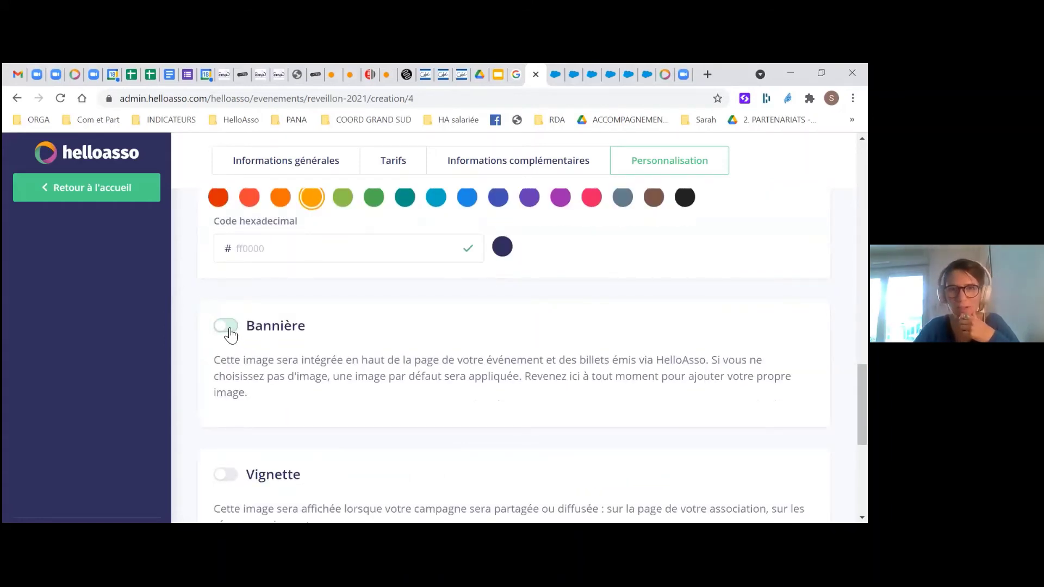
{"action": "scroll", "coordinate": [425, 370], "scroll_direction": "down", "scroll_amount": 1}
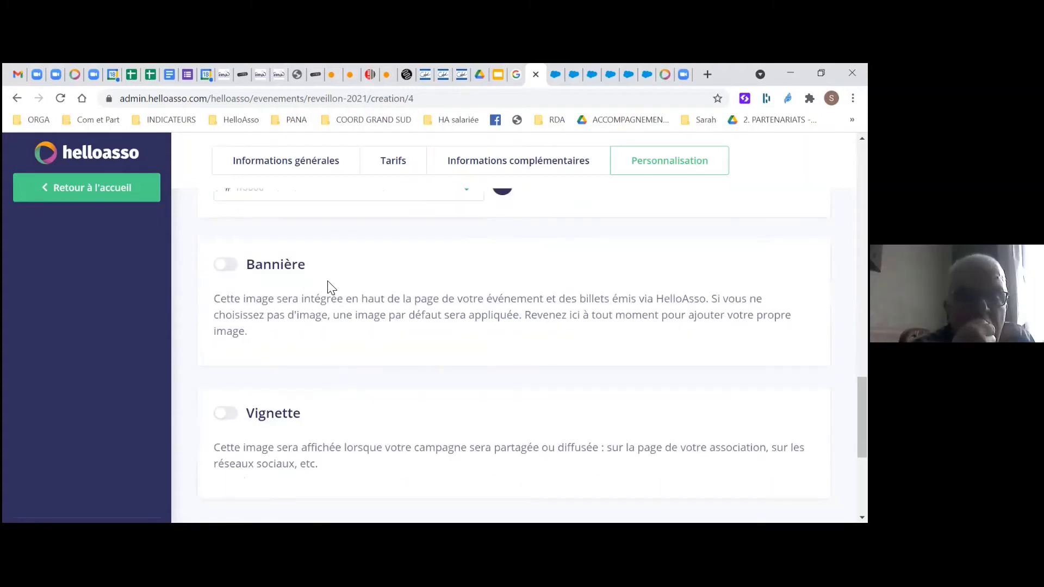
{"action": "left_click", "coordinate": [231, 262]}
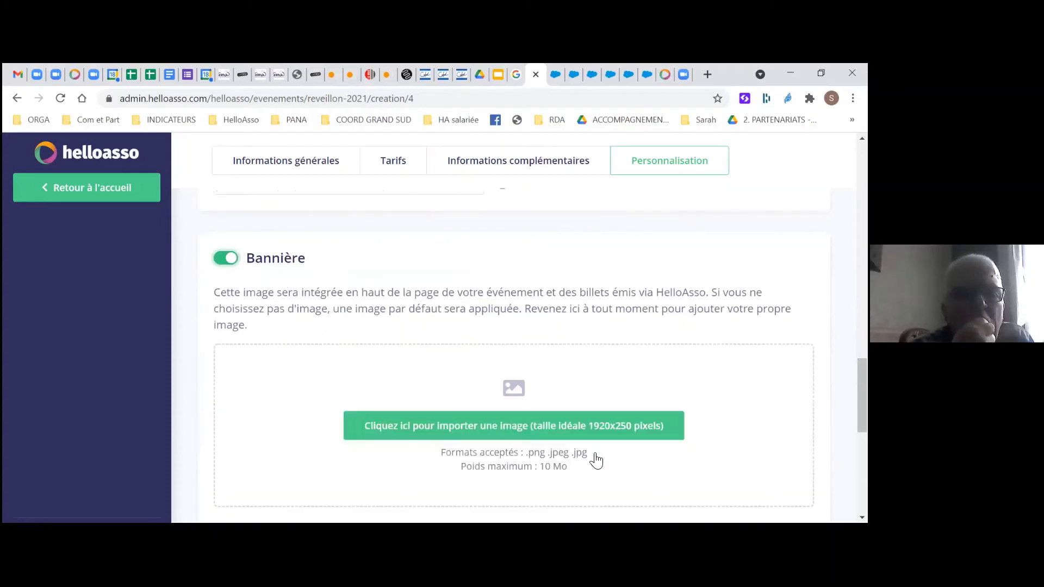
{"action": "left_click", "coordinate": [223, 263]}
{"action": "scroll", "coordinate": [252, 298], "scroll_direction": "down", "scroll_amount": 1}
{"action": "scroll", "coordinate": [238, 287], "scroll_direction": "down", "scroll_amount": 2}
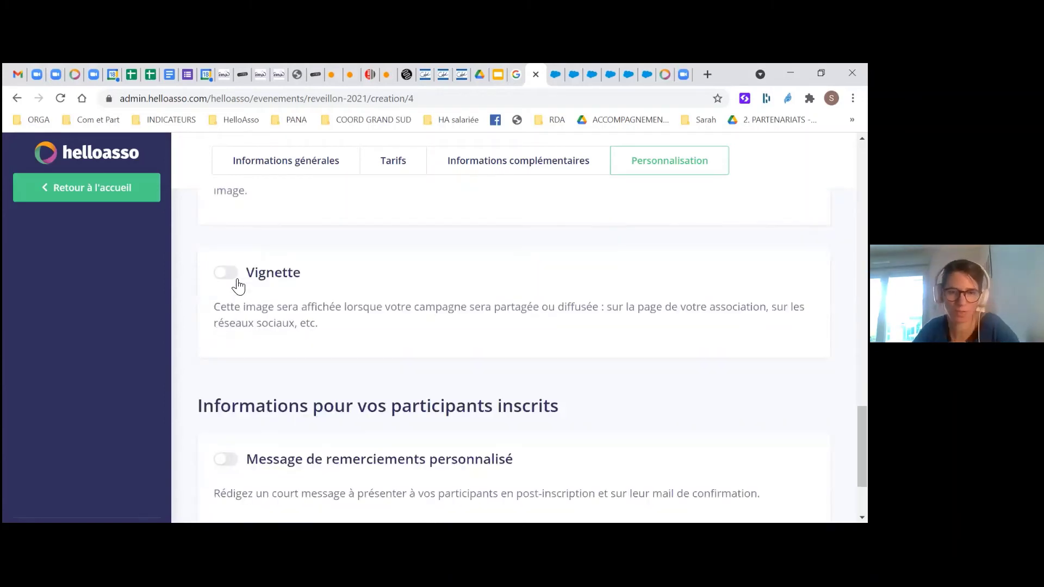
{"action": "left_click", "coordinate": [238, 282]}
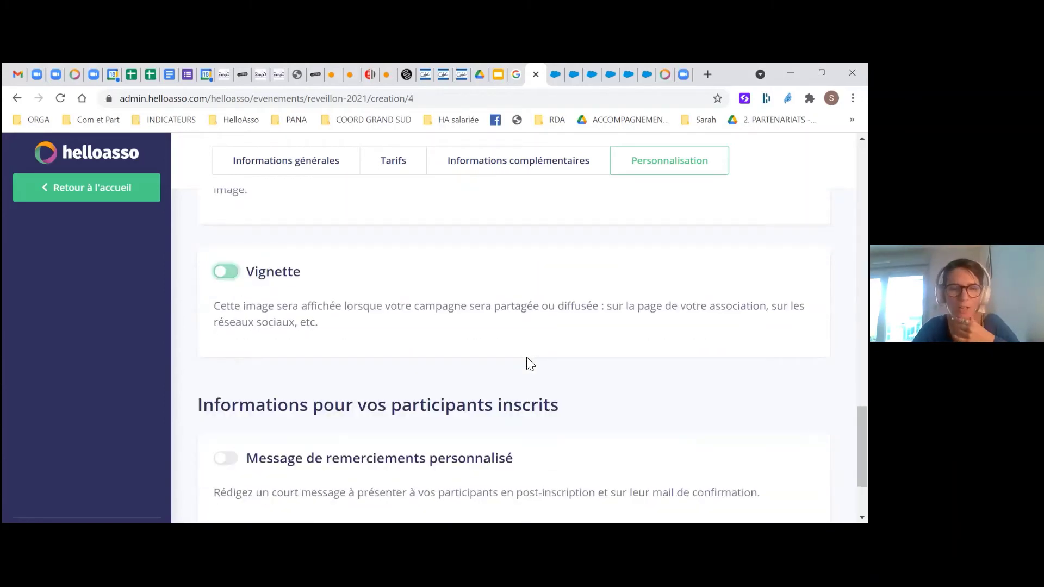
{"action": "scroll", "coordinate": [530, 363], "scroll_direction": "down", "scroll_amount": 1}
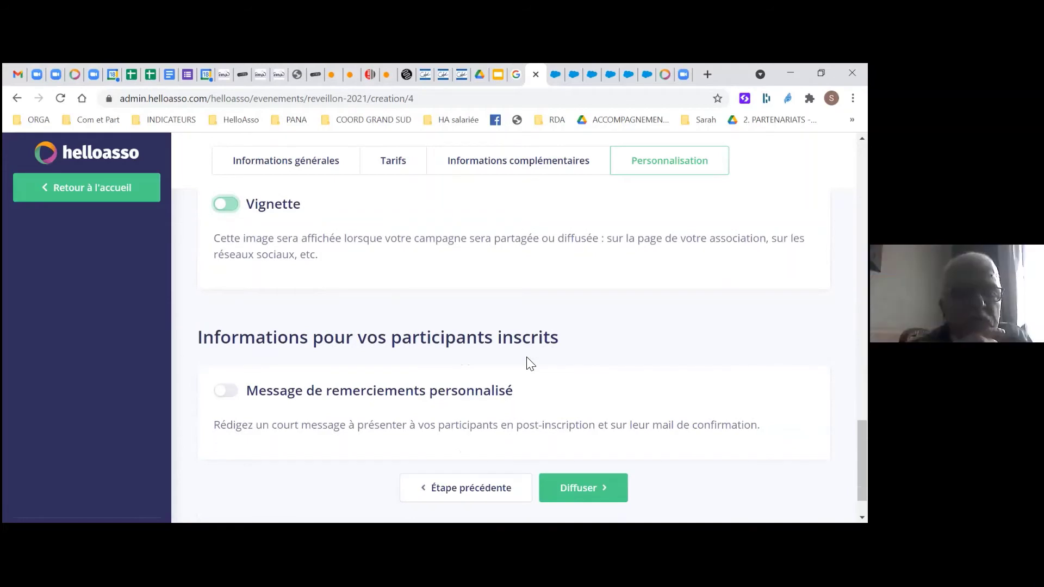
{"action": "scroll", "coordinate": [233, 365], "scroll_direction": "down", "scroll_amount": 1}
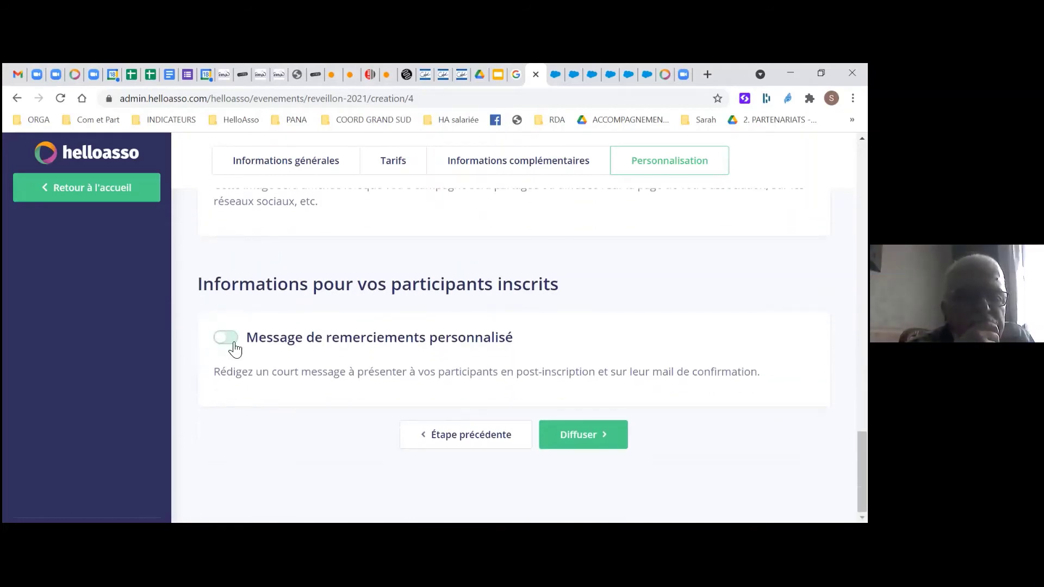
Enable the personalised thank-you message: 'Merci beaucoup, on est super heureux de finir l'année de vous!'
{"action": "left_click", "coordinate": [226, 340]}
{"action": "left_click", "coordinate": [320, 427]}
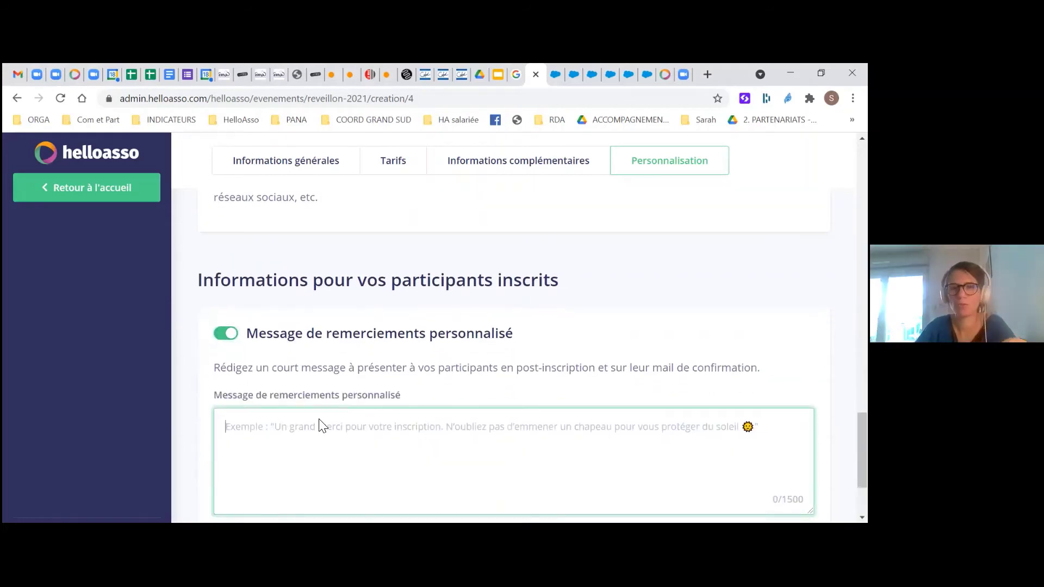
{"action": "scroll", "coordinate": [325, 424], "scroll_direction": "down", "scroll_amount": 2}
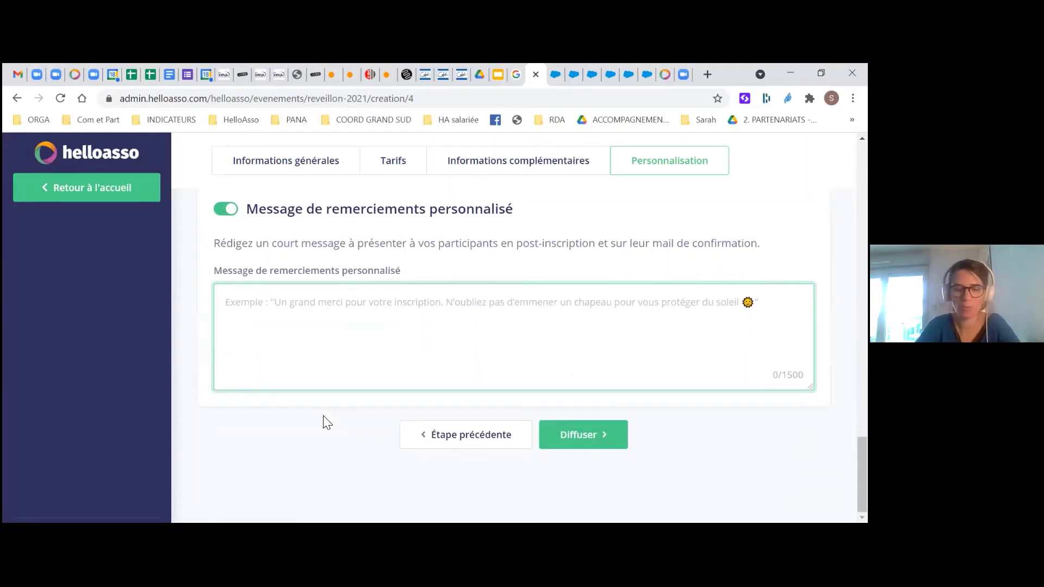
{"action": "type", "text": "ME"}
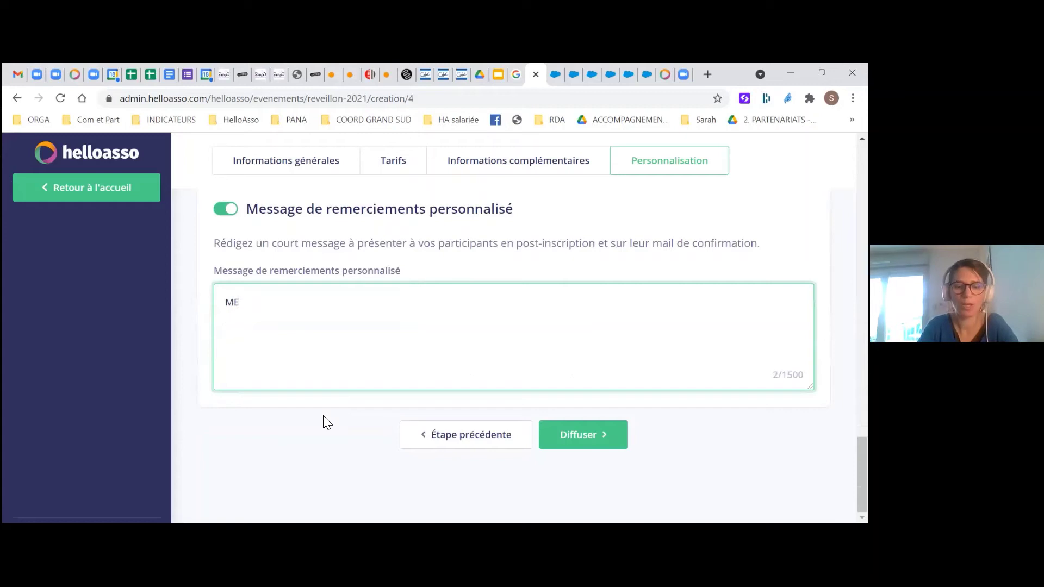
{"action": "key", "text": "BackSpace"}
{"action": "type", "text": "erci ba"}
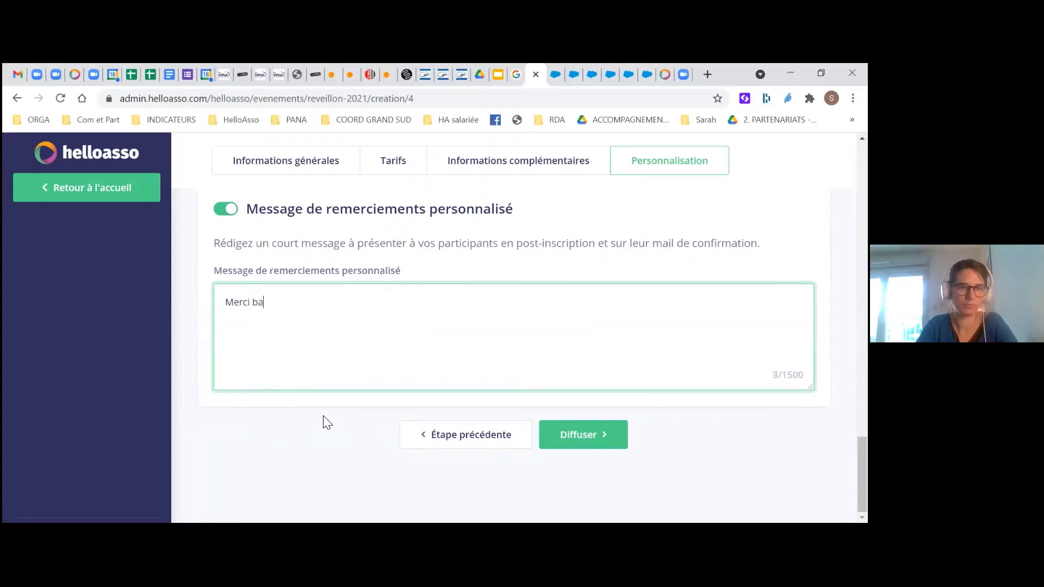
{"action": "key", "text": "BackSpace"}
{"action": "type", "text": "ea"}
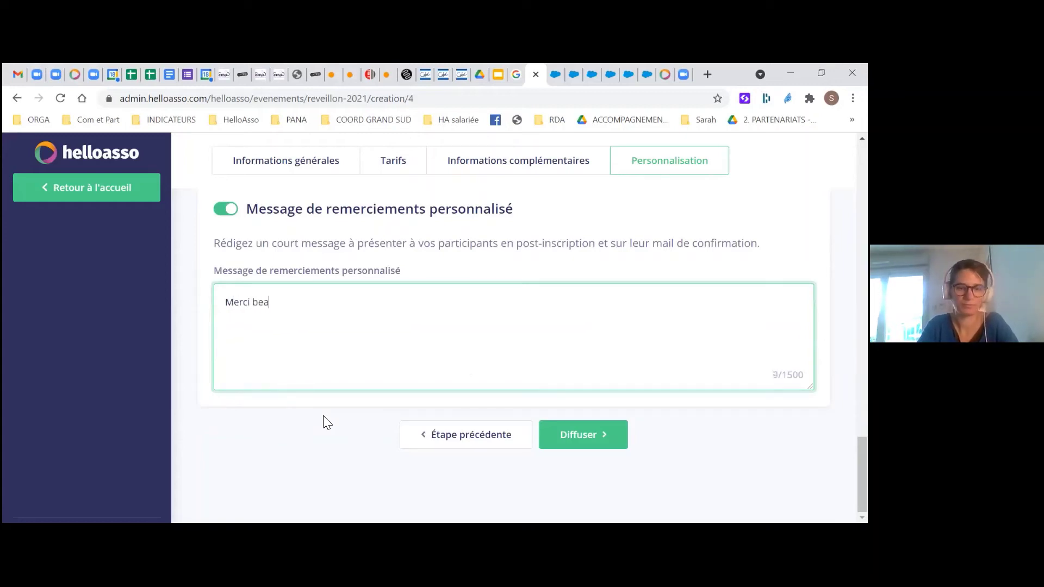
{"action": "type", "text": "ucoup,"}
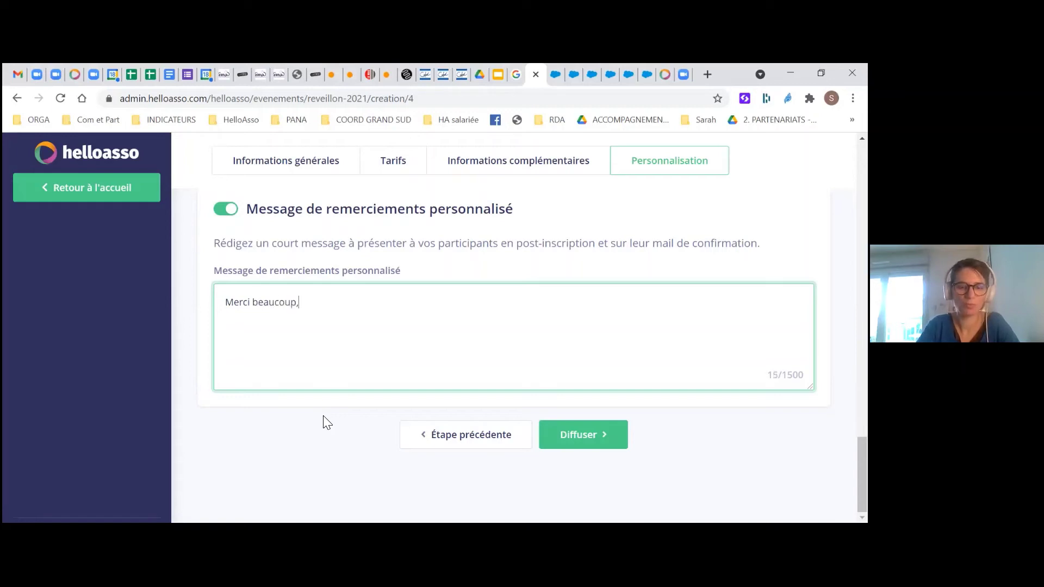
{"action": "type", "text": " on est super "}
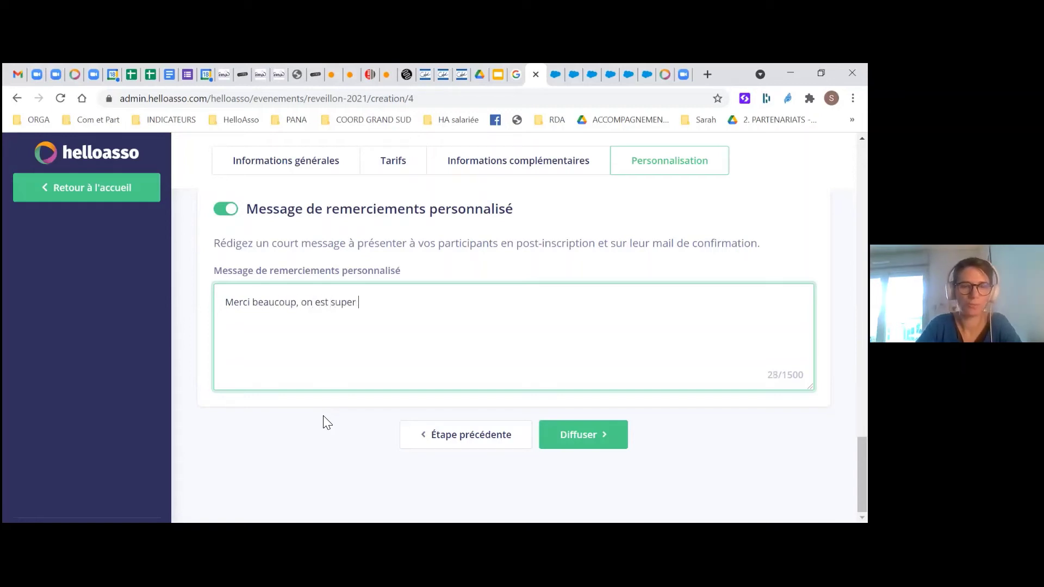
{"action": "type", "text": "heureux de"}
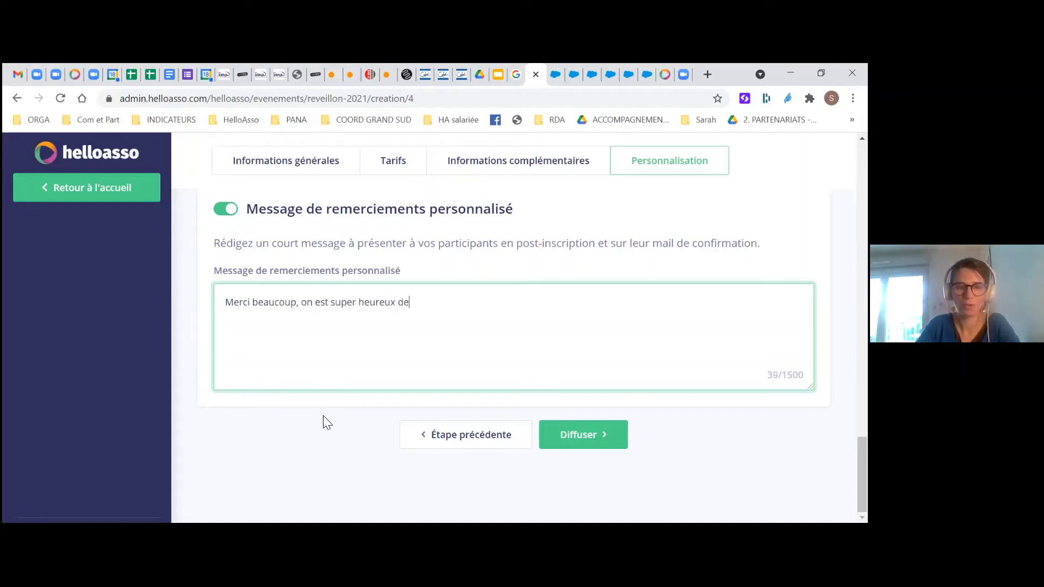
{"action": "type", "text": " finir l"}
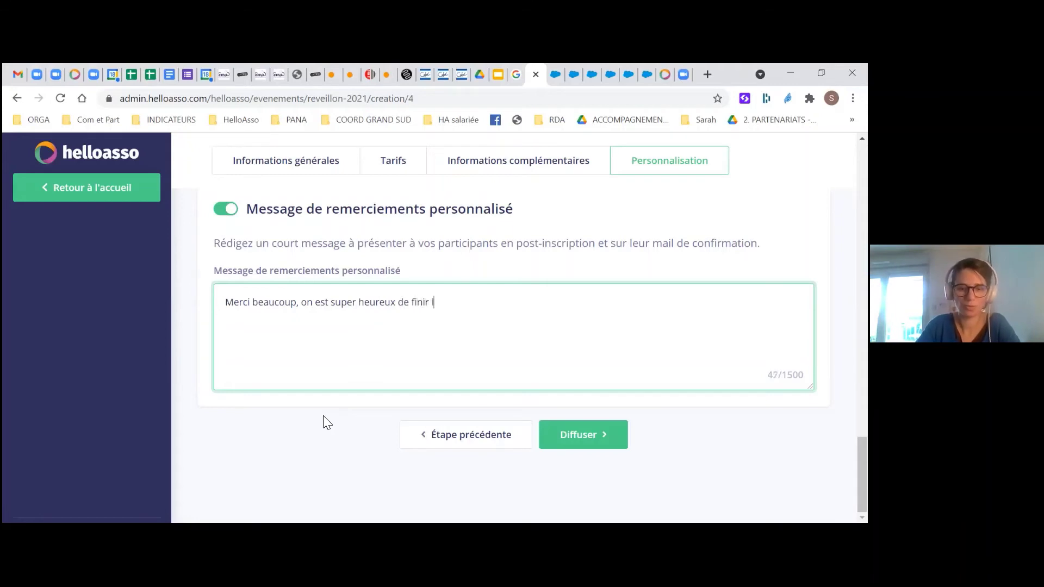
{"action": "type", "text": "'année"}
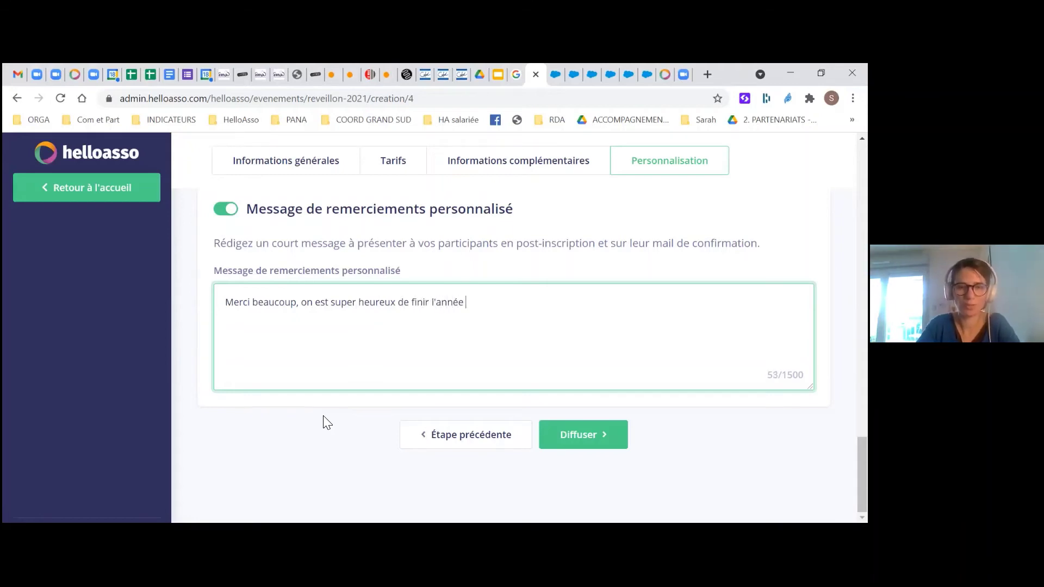
{"action": "type", "text": " de vous!"}
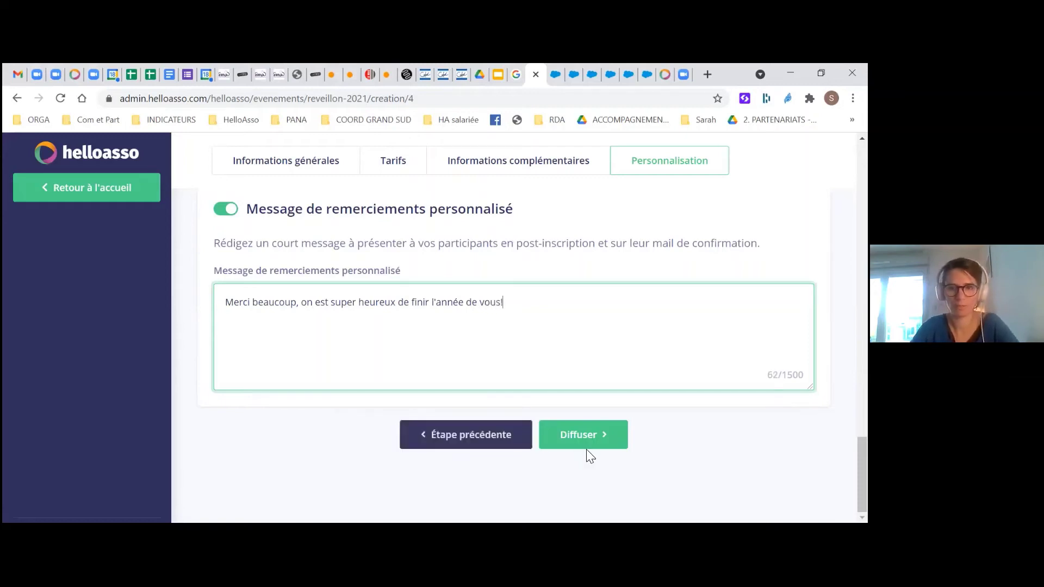
Publish with Diffuser and confirm the status Publiée and visibility Publique
{"action": "left_click", "coordinate": [582, 434]}
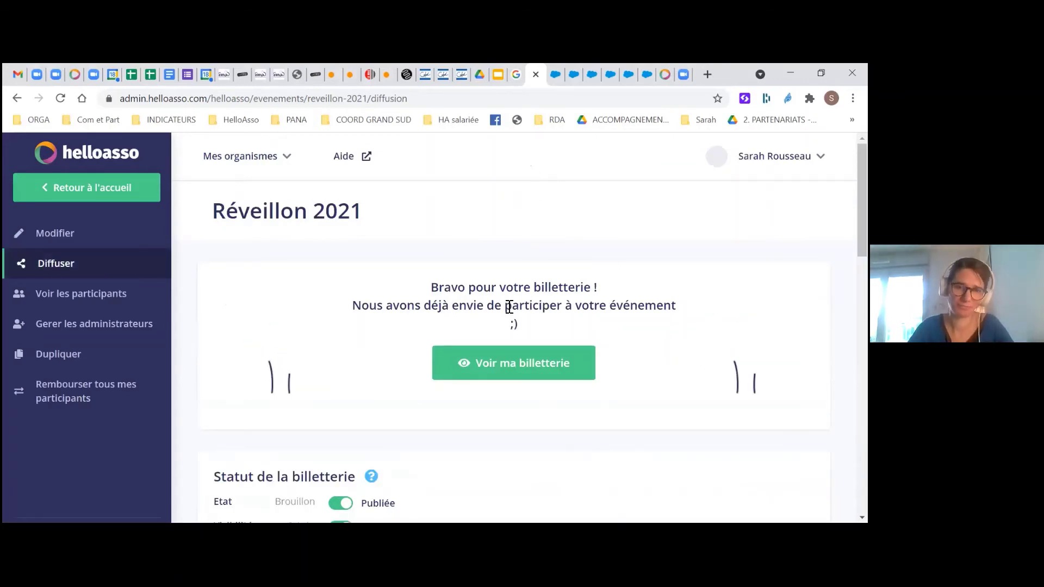
{"action": "scroll", "coordinate": [508, 309], "scroll_direction": "down", "scroll_amount": 1}
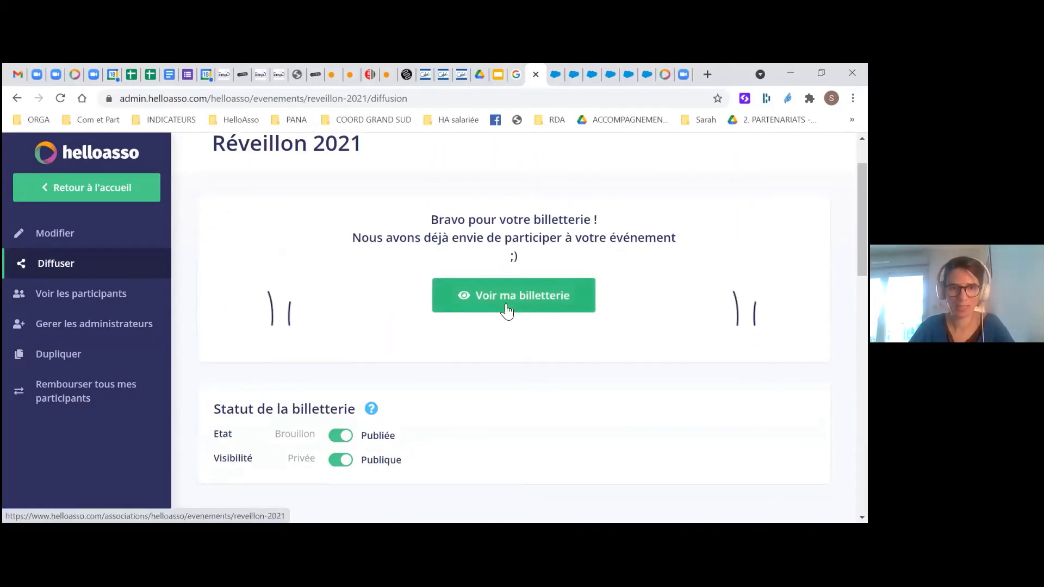
{"action": "scroll", "coordinate": [507, 310], "scroll_direction": "down", "scroll_amount": 2}
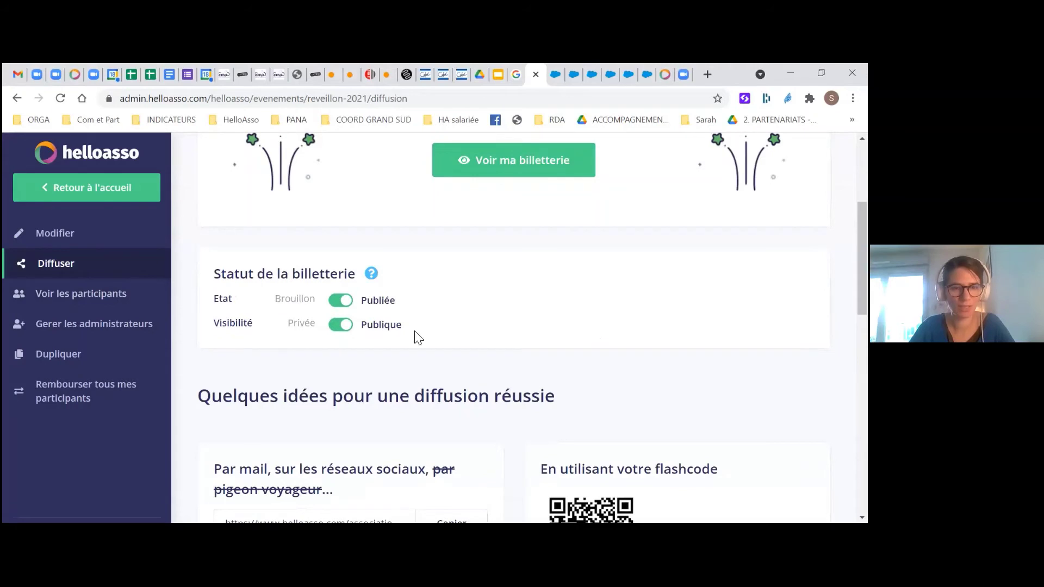
{"action": "mouse_move", "coordinate": [372, 273]}
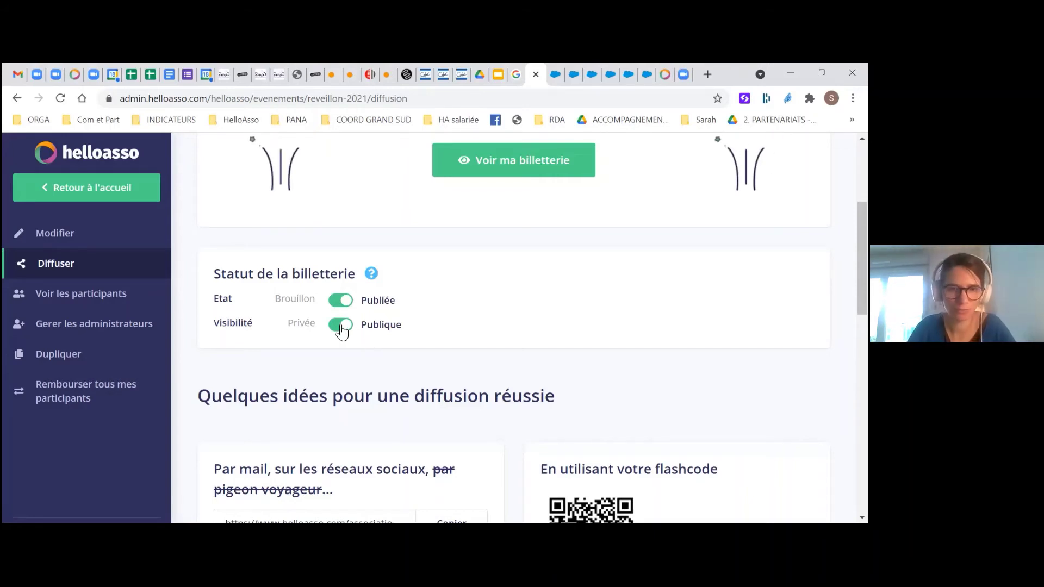
{"action": "left_click", "coordinate": [341, 327]}
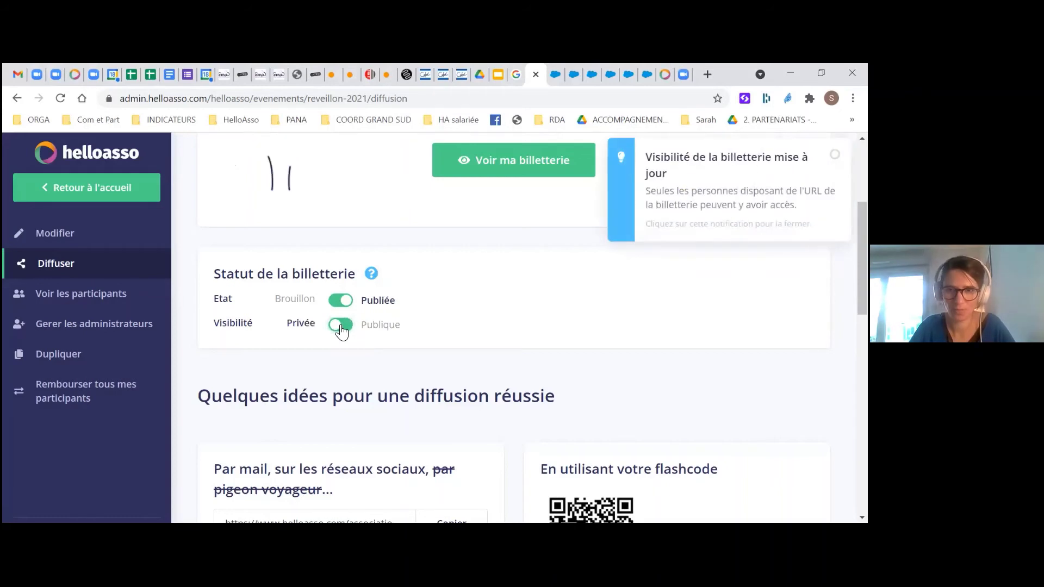
{"action": "left_click", "coordinate": [341, 326]}
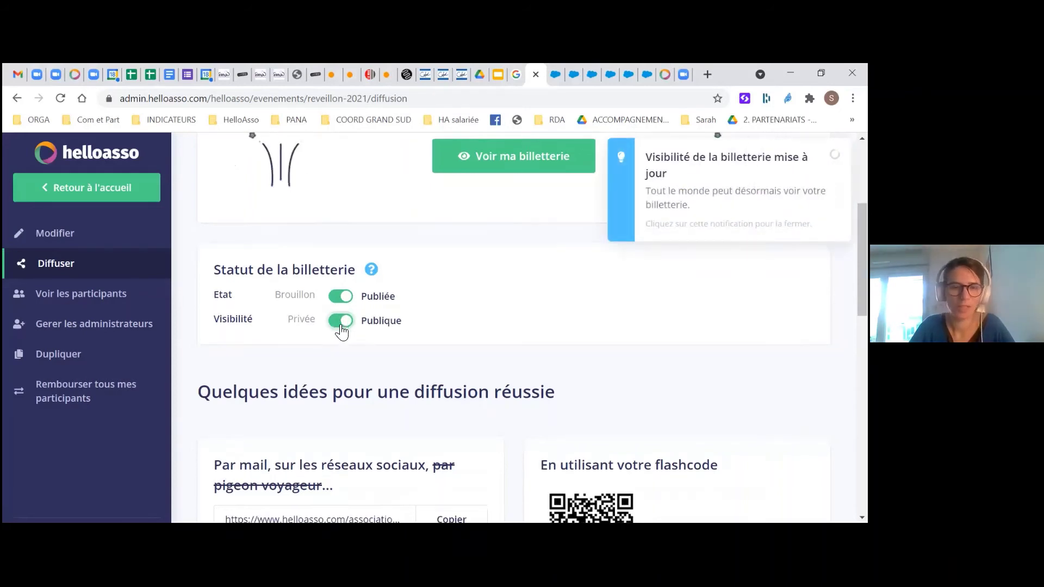
{"action": "scroll", "coordinate": [343, 330], "scroll_direction": "down", "scroll_amount": 2}
{"action": "scroll", "coordinate": [305, 342], "scroll_direction": "down", "scroll_amount": 1}
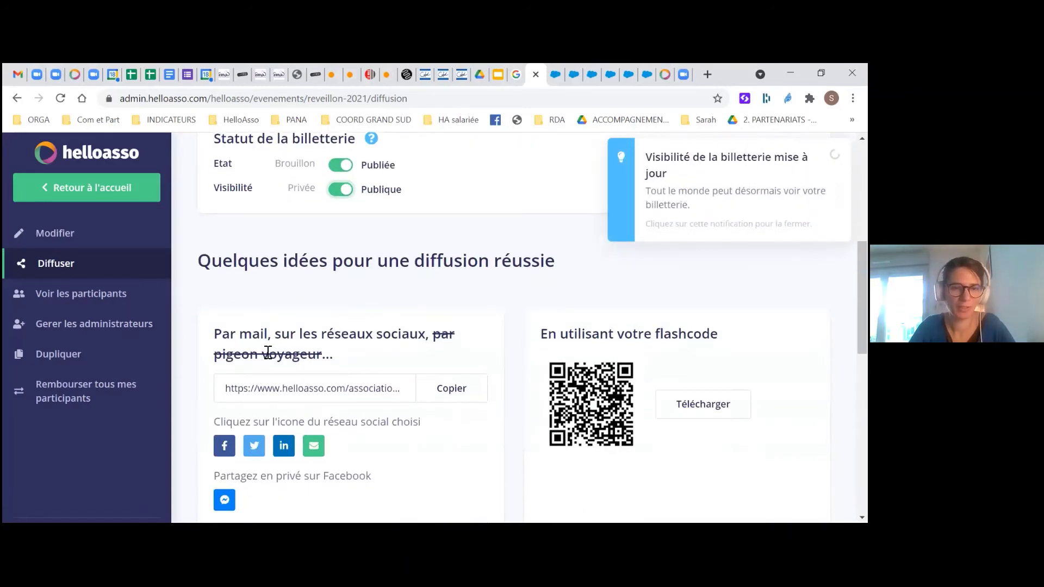
{"action": "scroll", "coordinate": [268, 353], "scroll_direction": "down", "scroll_amount": 1}
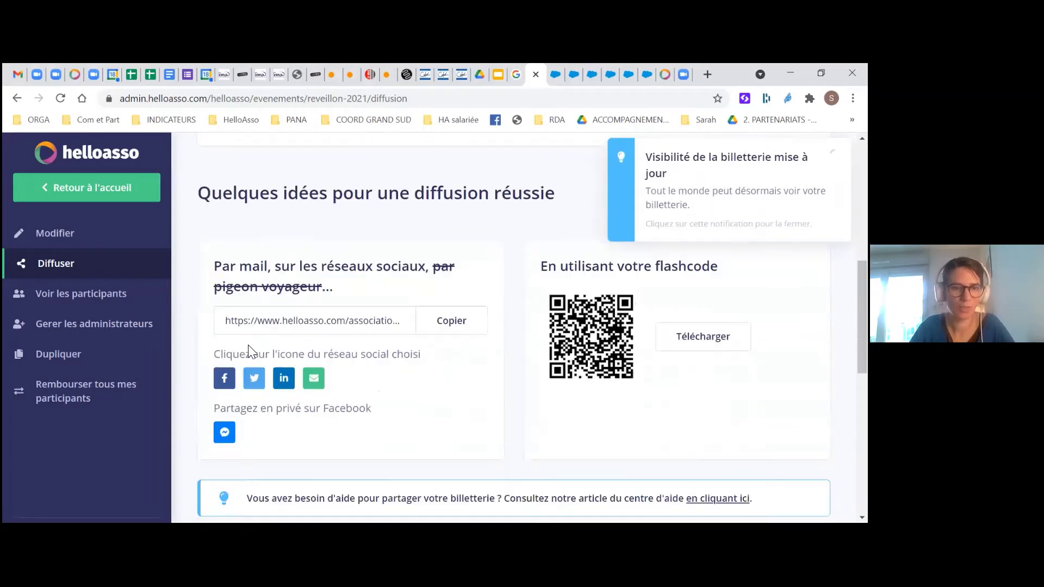
Copy the ticketing's public link and view the button, thumbnail and form embed codes
{"action": "left_click", "coordinate": [454, 324]}
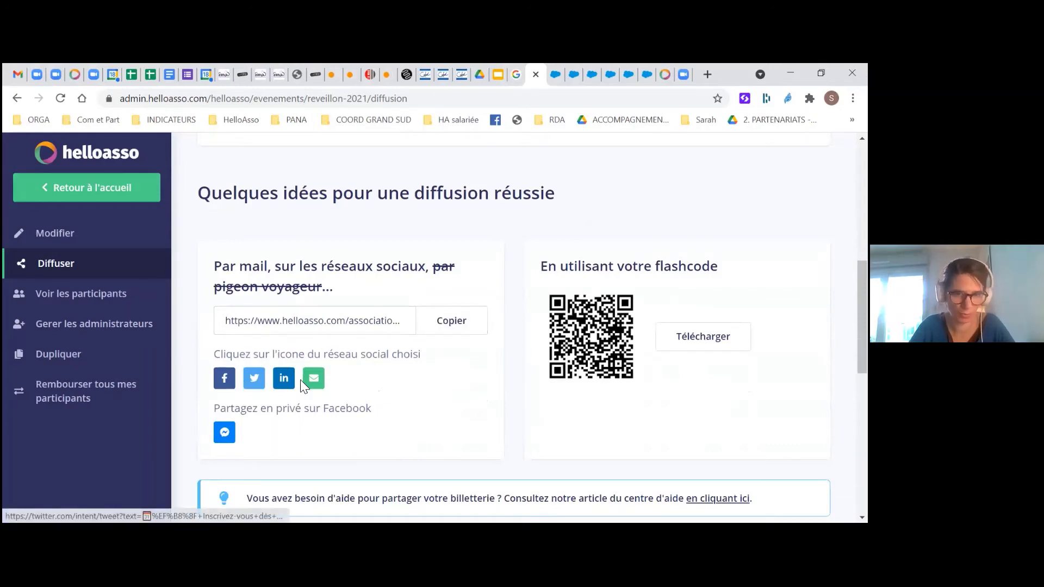
{"action": "scroll", "coordinate": [341, 370], "scroll_direction": "down", "scroll_amount": 1}
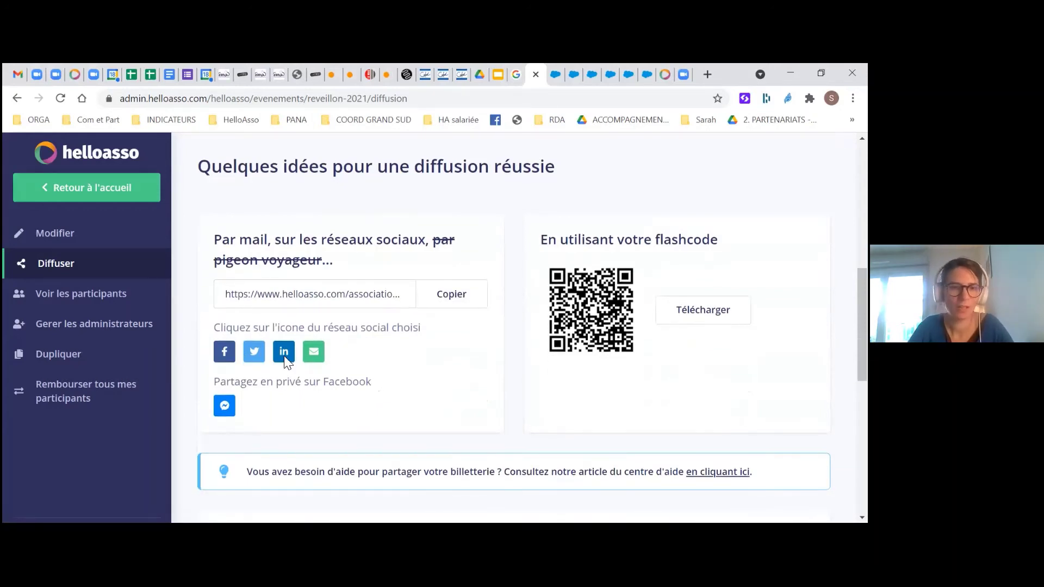
{"action": "scroll", "coordinate": [285, 361], "scroll_direction": "down", "scroll_amount": 2}
{"action": "scroll", "coordinate": [283, 356], "scroll_direction": "down", "scroll_amount": 1}
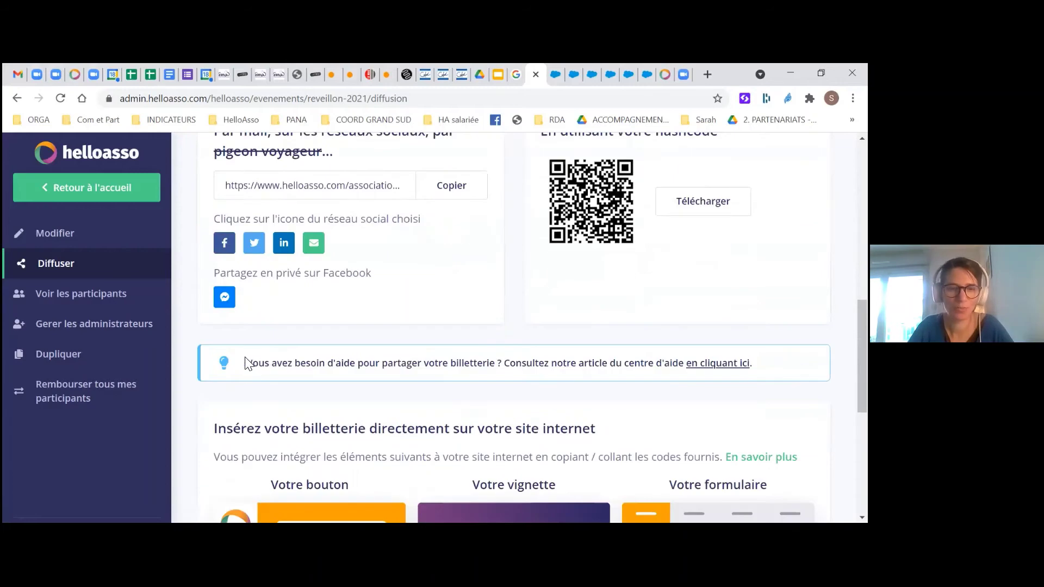
{"action": "scroll", "coordinate": [334, 356], "scroll_direction": "down", "scroll_amount": 6}
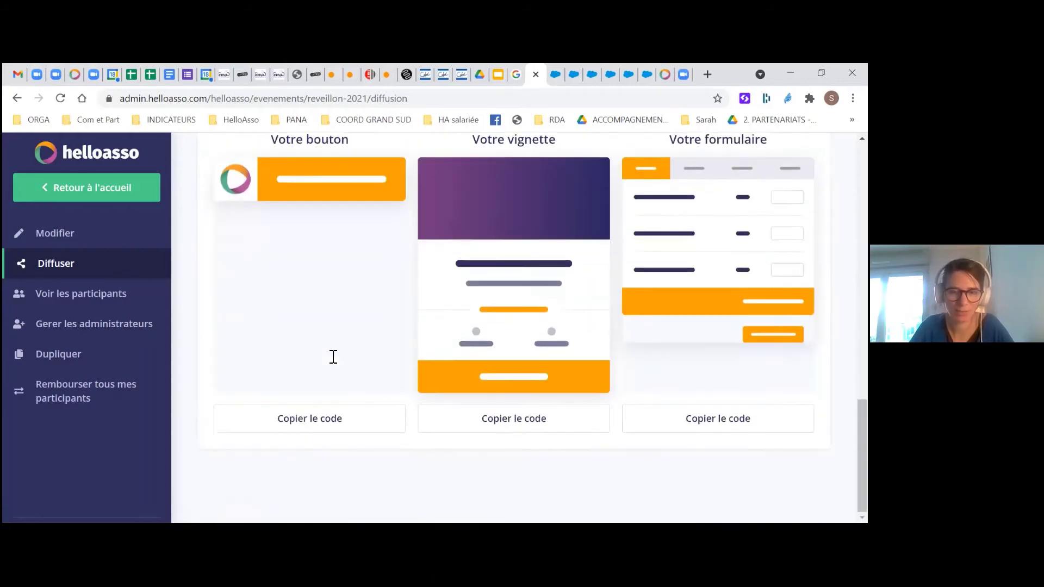
{"action": "scroll", "coordinate": [334, 359], "scroll_direction": "up", "scroll_amount": 1}
{"action": "scroll", "coordinate": [334, 362], "scroll_direction": "up", "scroll_amount": 3}
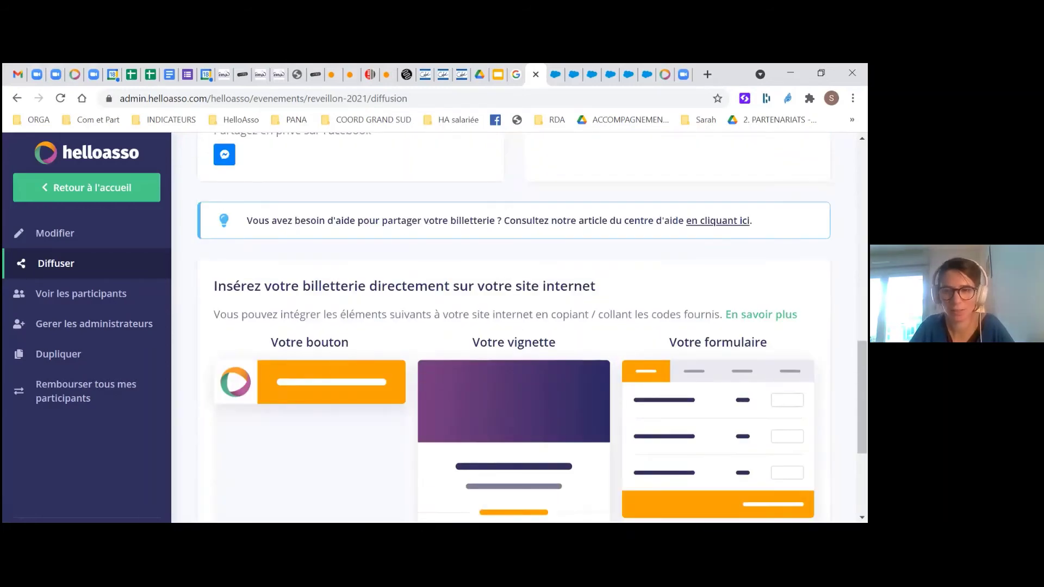
{"action": "scroll", "coordinate": [330, 401], "scroll_direction": "down", "scroll_amount": 4}
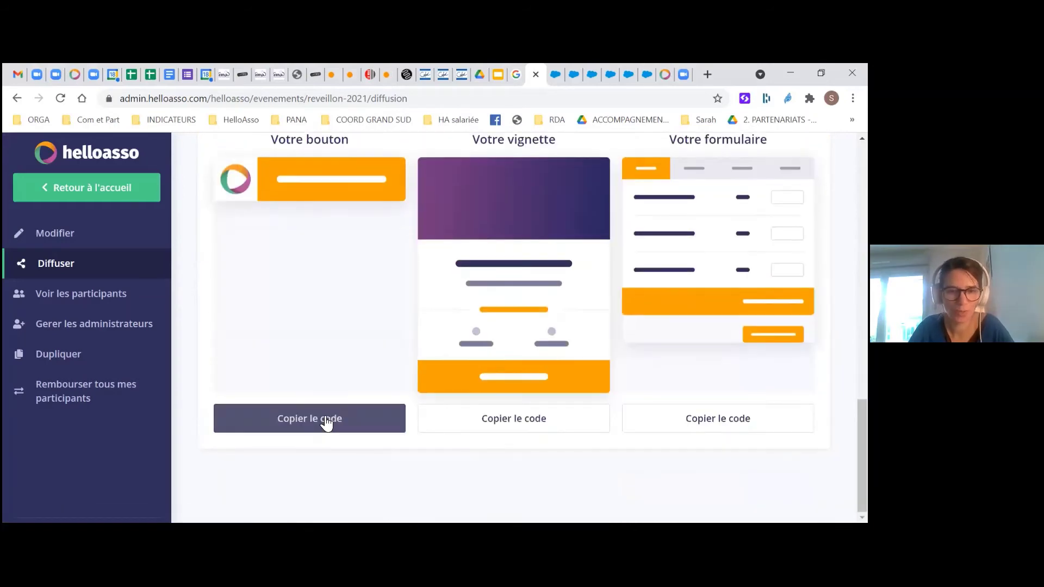
{"action": "scroll", "coordinate": [335, 380], "scroll_direction": "up", "scroll_amount": 3}
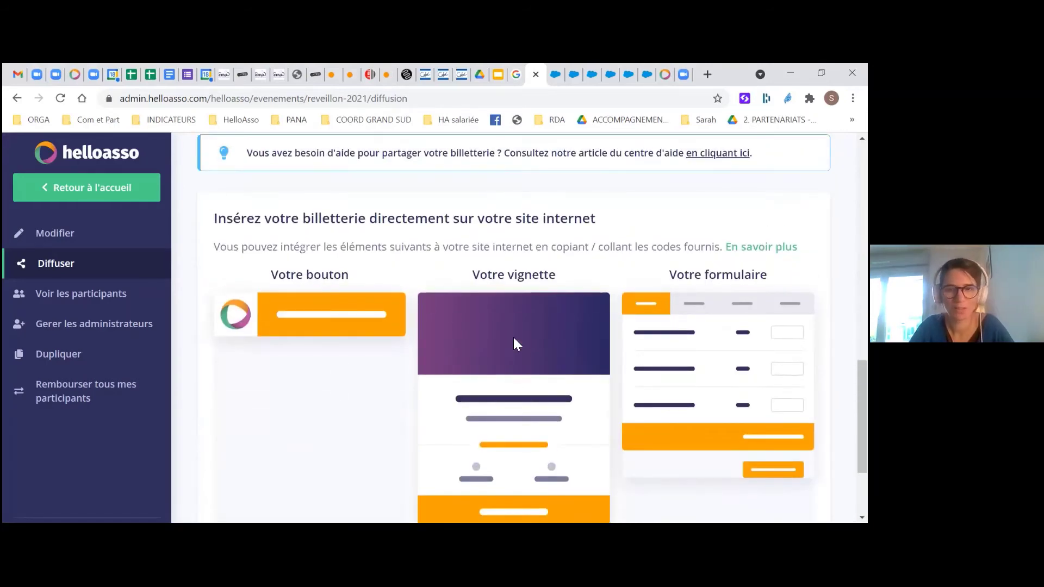
{"action": "scroll", "coordinate": [514, 338], "scroll_direction": "down", "scroll_amount": 1}
{"action": "scroll", "coordinate": [717, 489], "scroll_direction": "down", "scroll_amount": 1}
{"action": "scroll", "coordinate": [717, 489], "scroll_direction": "up", "scroll_amount": 3}
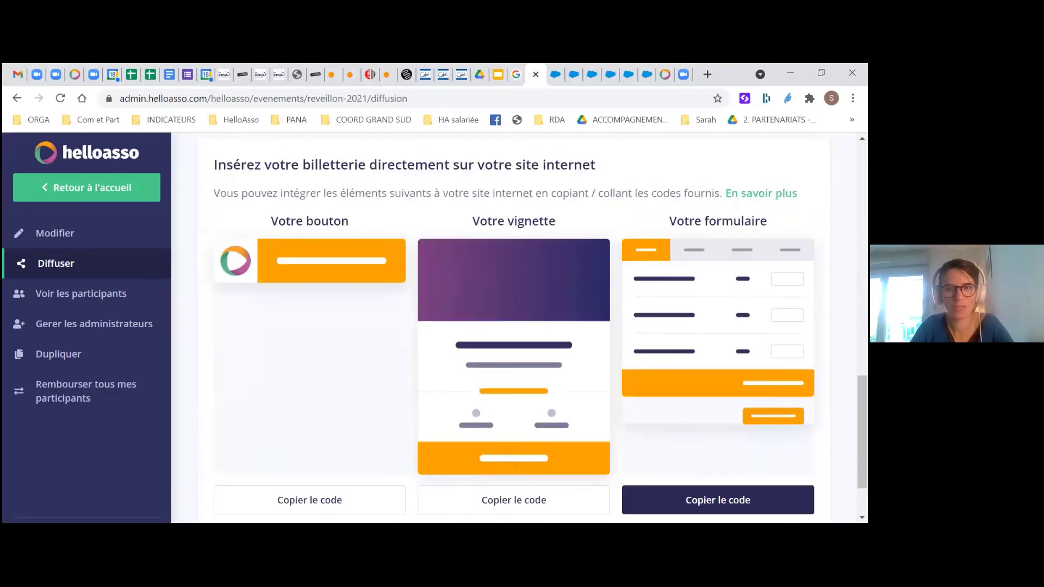
{"action": "scroll", "coordinate": [718, 489], "scroll_direction": "down", "scroll_amount": 2}
{"action": "scroll", "coordinate": [692, 285], "scroll_direction": "up", "scroll_amount": 2}
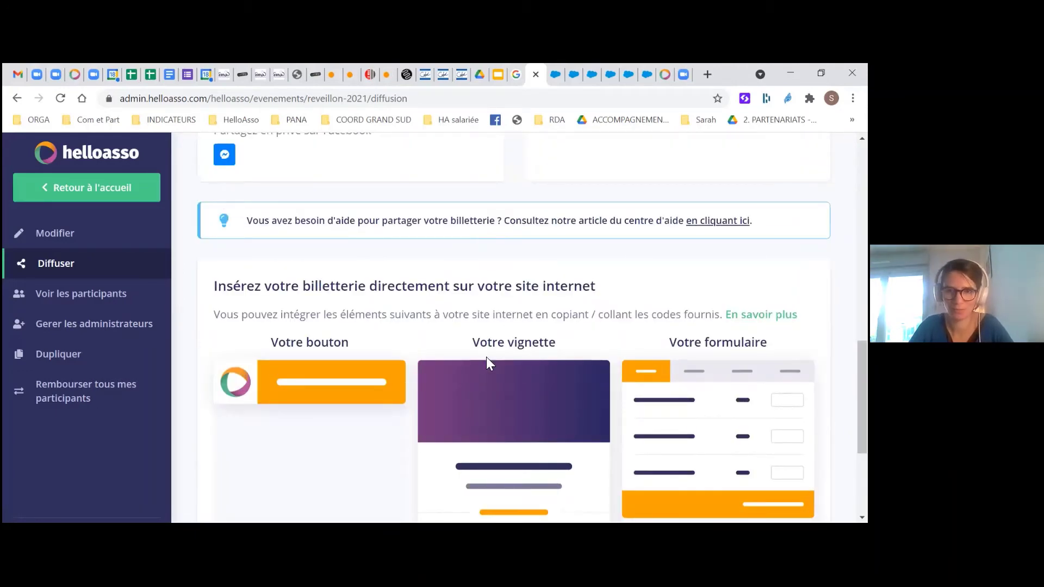
{"action": "scroll", "coordinate": [489, 352], "scroll_direction": "down", "scroll_amount": 3}
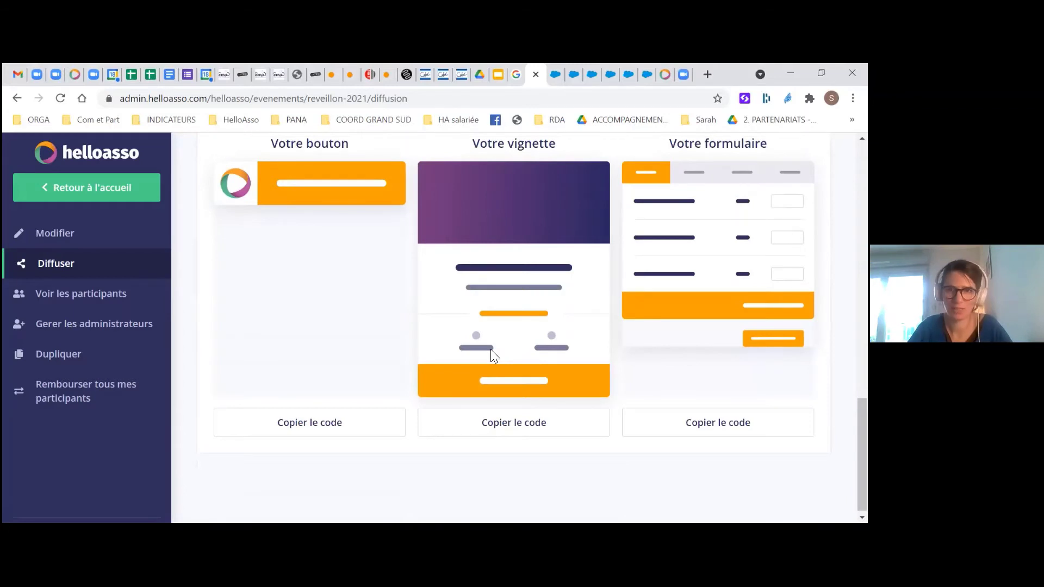
{"action": "scroll", "coordinate": [491, 349], "scroll_direction": "up", "scroll_amount": 8}
Open the public Réveillon 2021 ticketing page in a new tab and browse down to the tariffs
{"action": "left_click", "coordinate": [548, 180]}
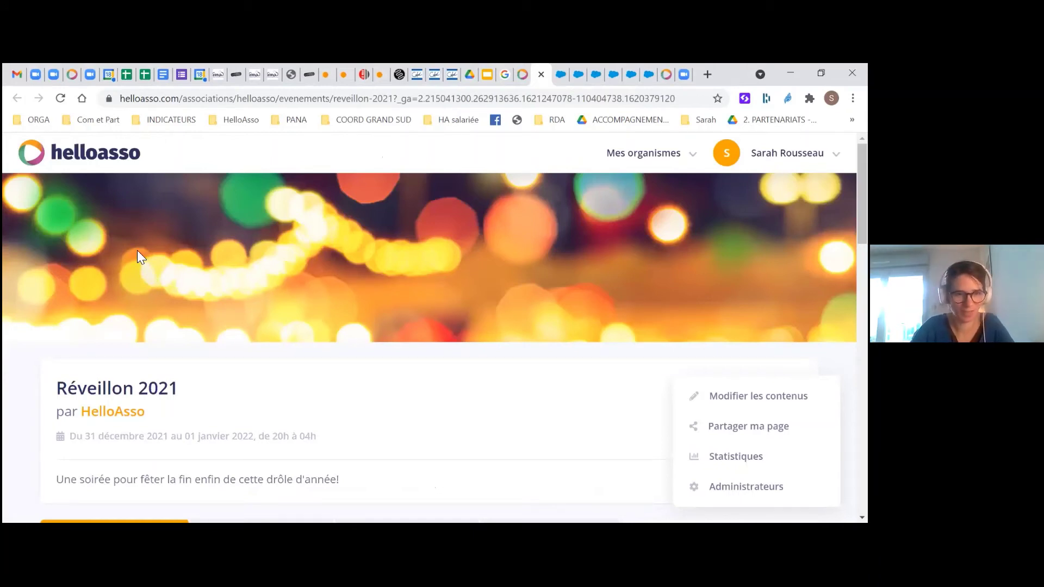
{"action": "scroll", "coordinate": [133, 238], "scroll_direction": "down", "scroll_amount": 1}
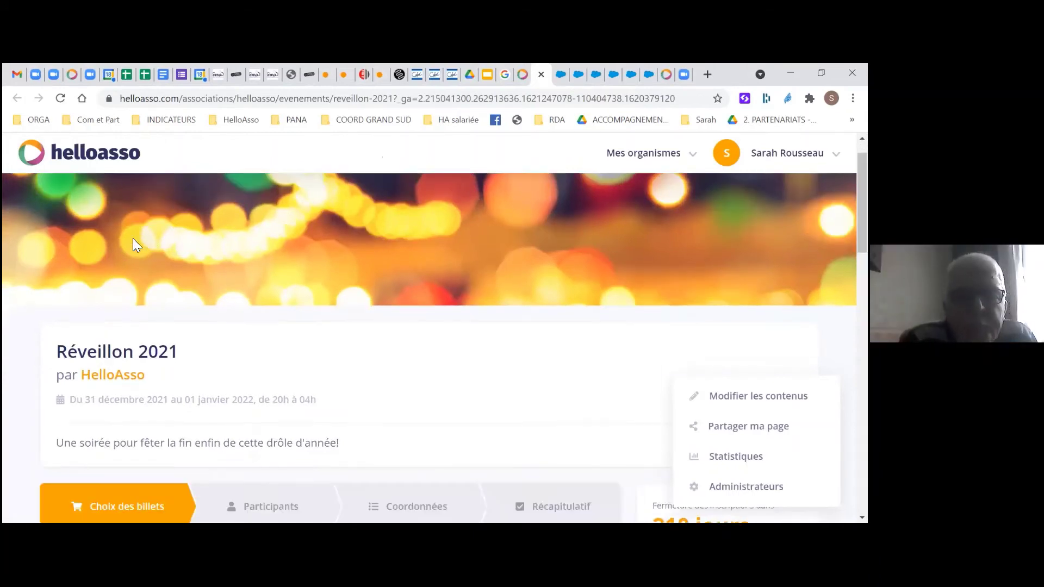
{"action": "scroll", "coordinate": [133, 238], "scroll_direction": "down", "scroll_amount": 1}
{"action": "scroll", "coordinate": [137, 252], "scroll_direction": "down", "scroll_amount": 1}
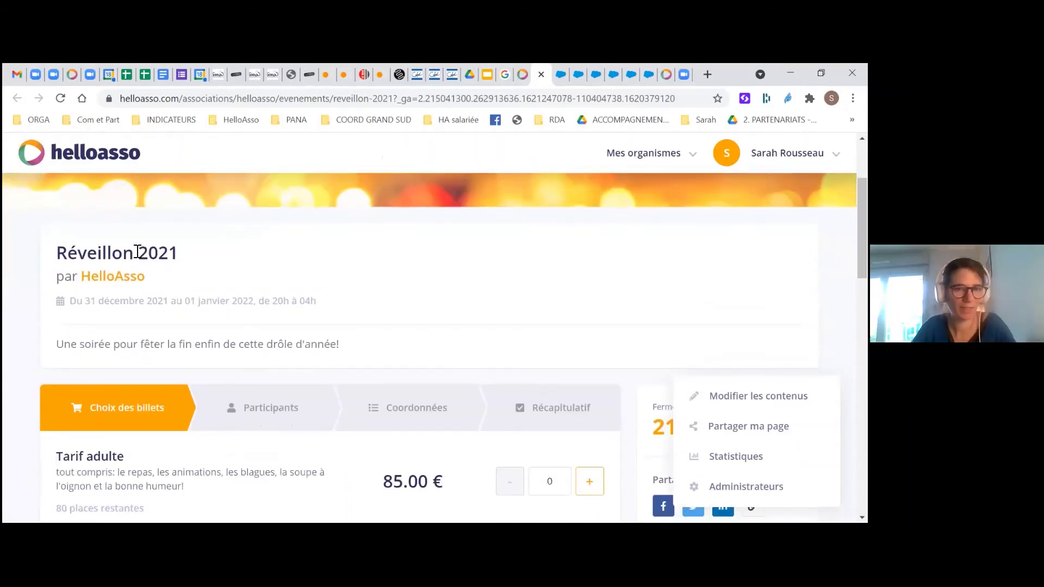
{"action": "scroll", "coordinate": [138, 253], "scroll_direction": "down", "scroll_amount": 2}
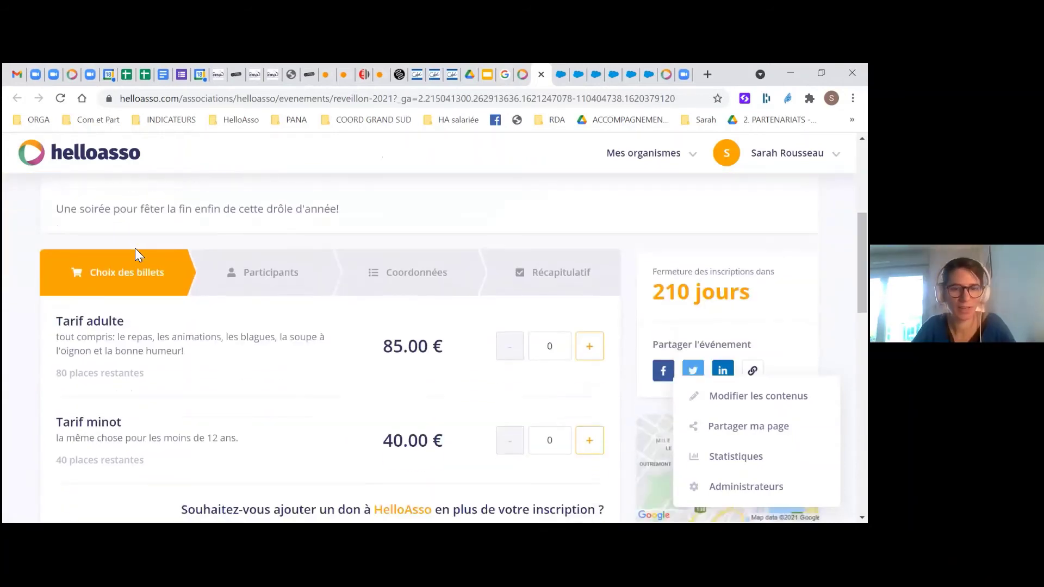
{"action": "scroll", "coordinate": [136, 253], "scroll_direction": "down", "scroll_amount": 1}
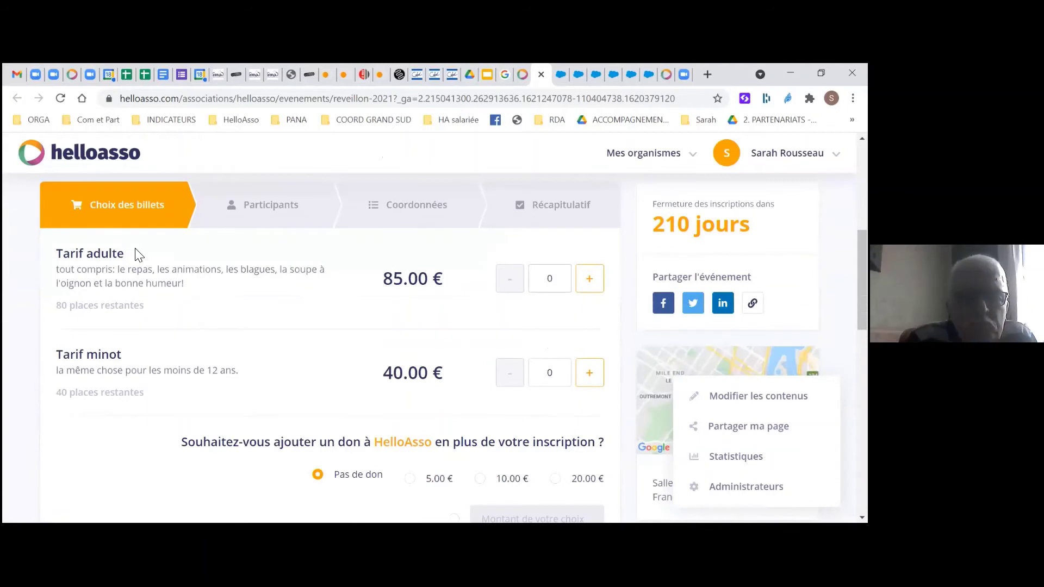
{"action": "scroll", "coordinate": [331, 340], "scroll_direction": "down", "scroll_amount": 1}
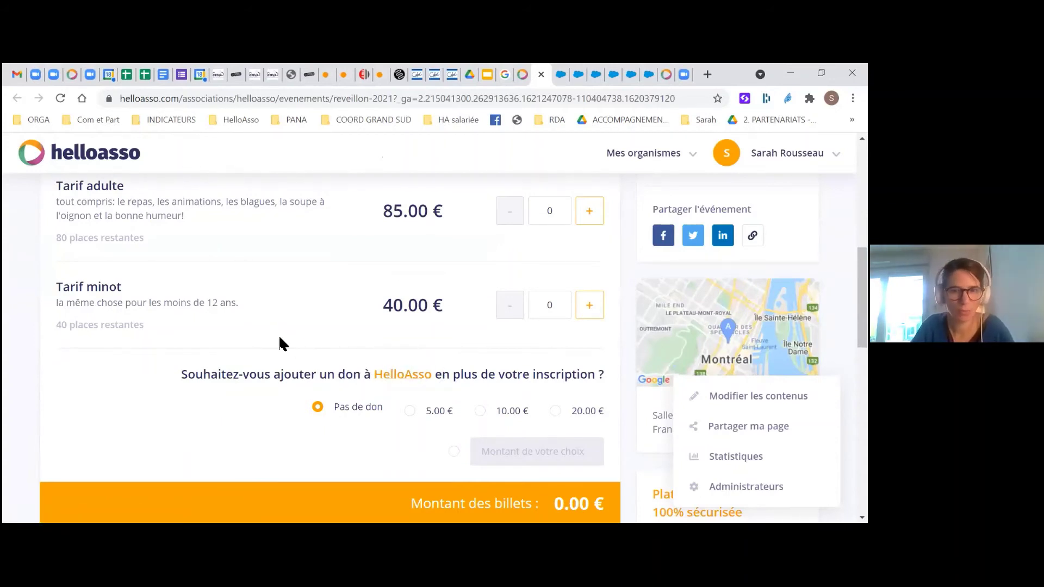
{"action": "scroll", "coordinate": [280, 339], "scroll_direction": "down", "scroll_amount": 1}
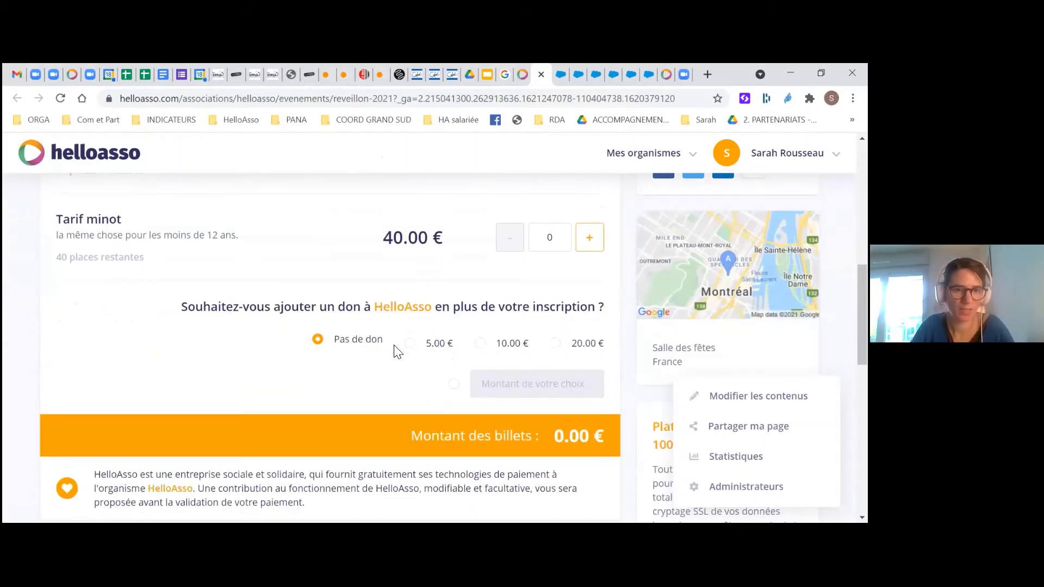
{"action": "scroll", "coordinate": [400, 356], "scroll_direction": "up", "scroll_amount": 1}
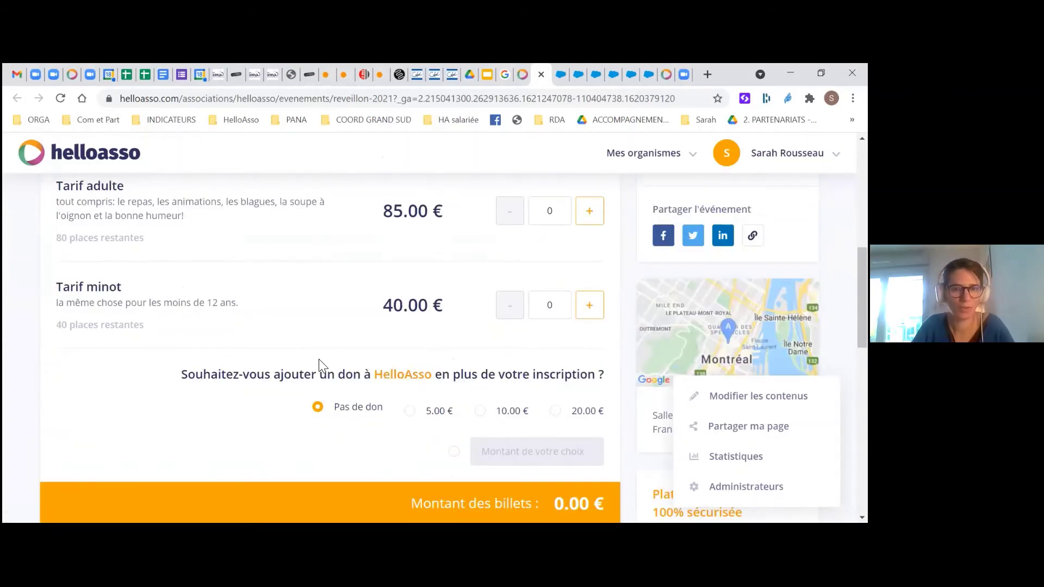
Continue to participant details with one 85.00 € Tarif adulte ticket
{"action": "scroll", "coordinate": [256, 327], "scroll_direction": "down", "scroll_amount": 1}
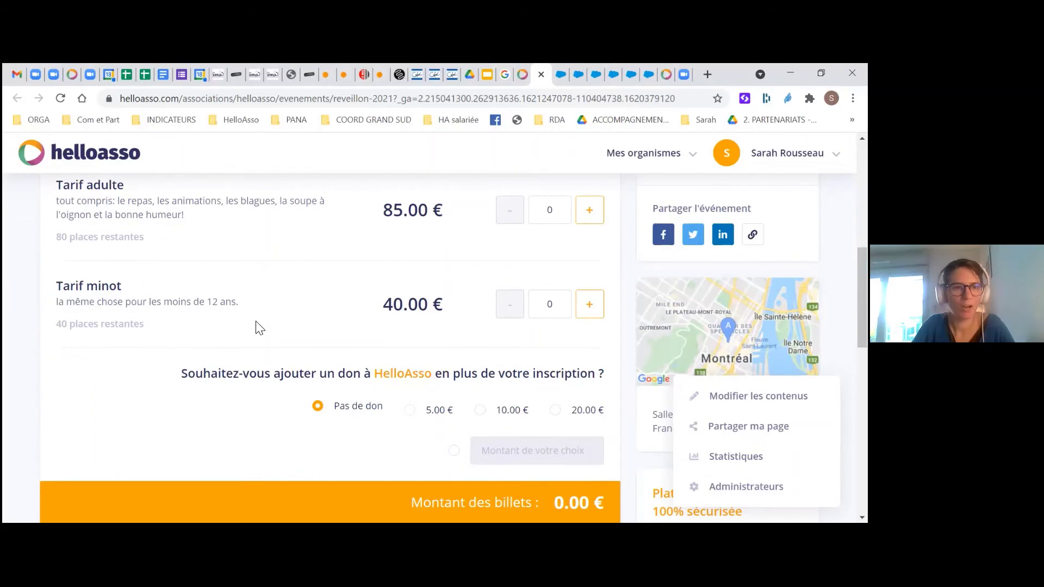
{"action": "scroll", "coordinate": [259, 327], "scroll_direction": "down", "scroll_amount": 1}
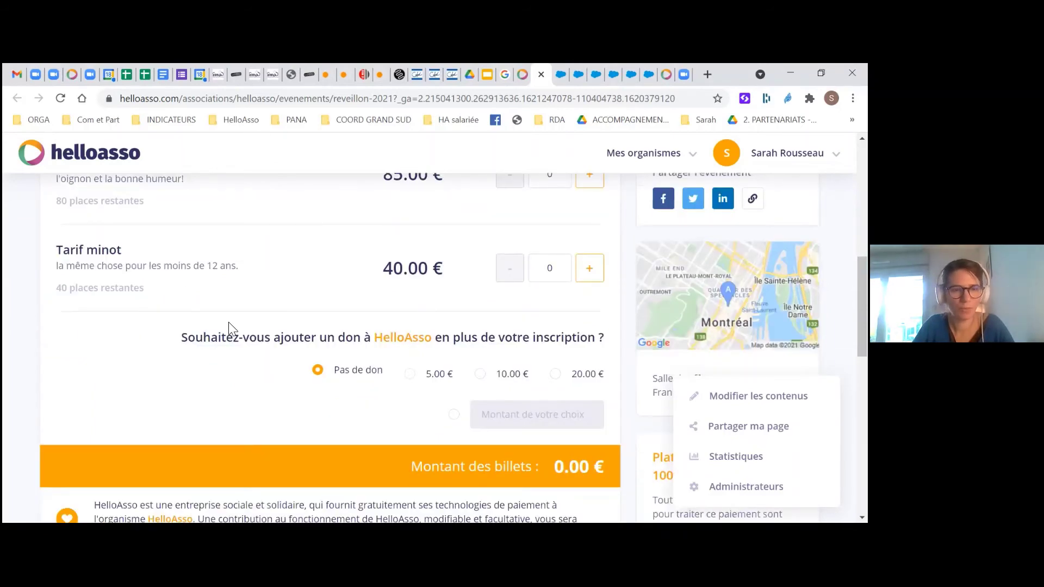
{"action": "scroll", "coordinate": [228, 322], "scroll_direction": "down", "scroll_amount": 2}
{"action": "scroll", "coordinate": [136, 281], "scroll_direction": "up", "scroll_amount": 5}
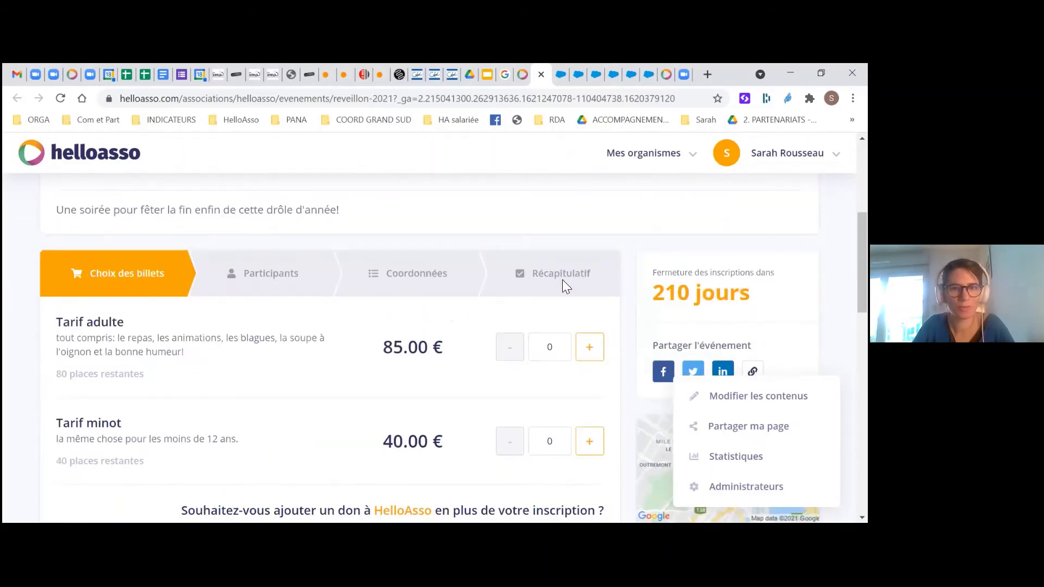
{"action": "scroll", "coordinate": [359, 305], "scroll_direction": "down", "scroll_amount": 6}
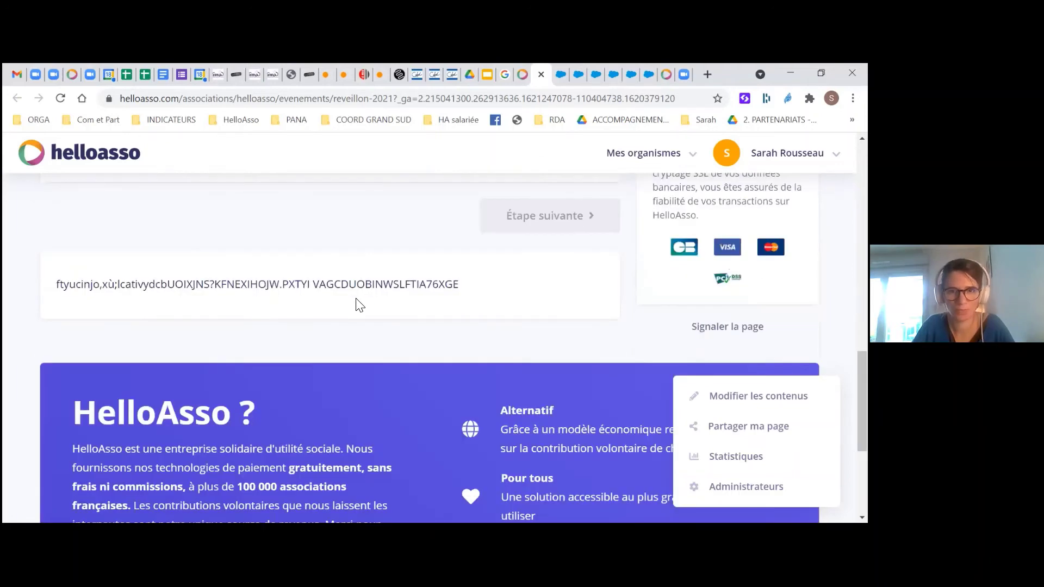
{"action": "scroll", "coordinate": [568, 276], "scroll_direction": "up", "scroll_amount": 3}
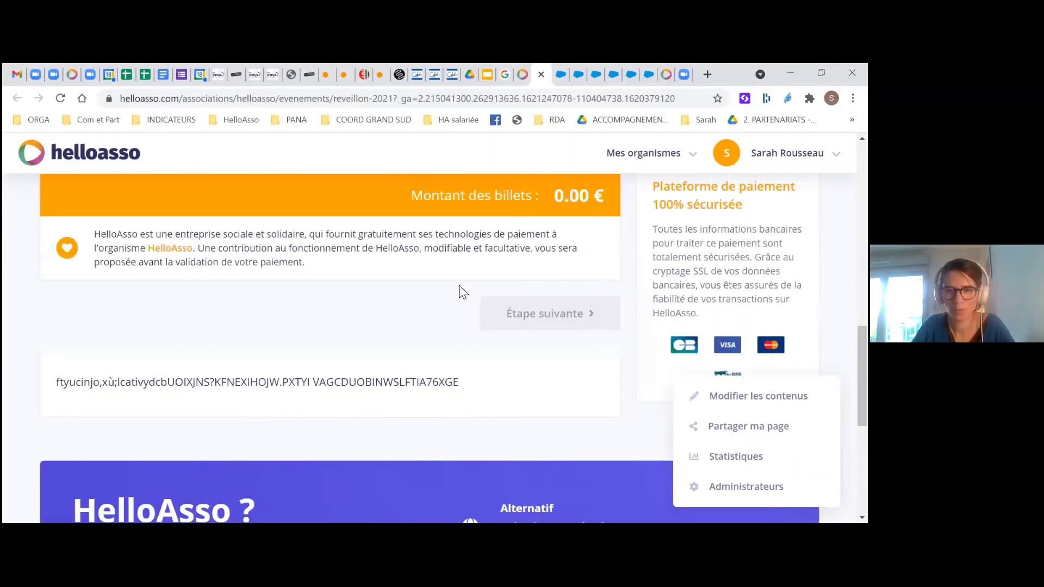
{"action": "scroll", "coordinate": [478, 303], "scroll_direction": "up", "scroll_amount": 2}
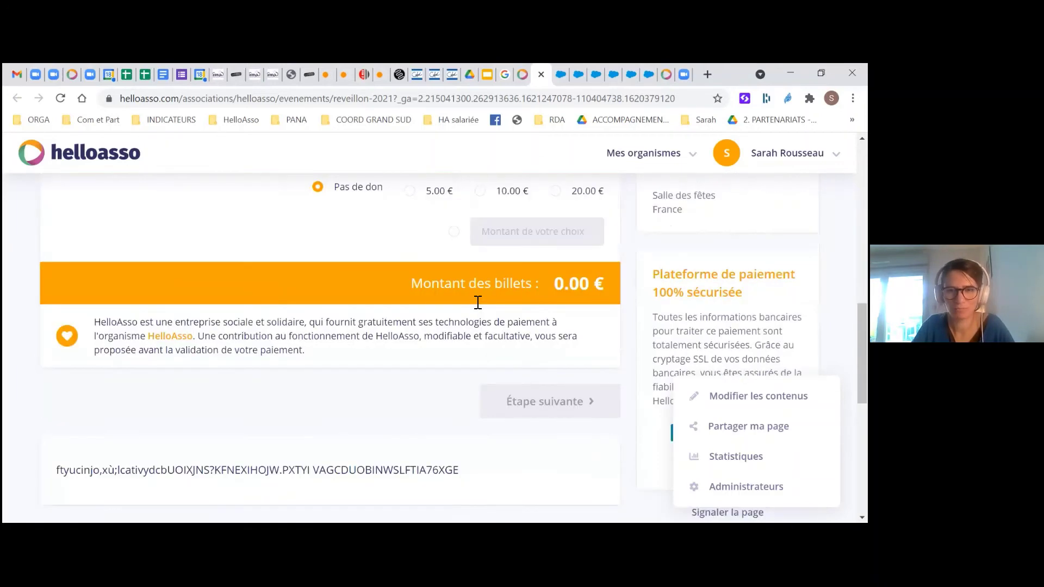
{"action": "scroll", "coordinate": [558, 429], "scroll_direction": "up", "scroll_amount": 3}
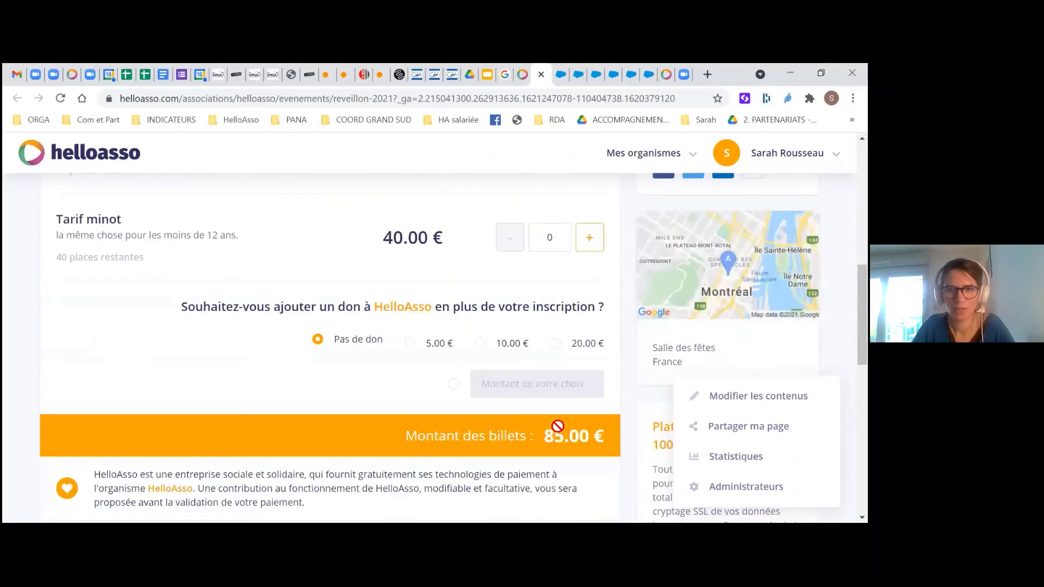
{"action": "scroll", "coordinate": [557, 425], "scroll_direction": "down", "scroll_amount": 3}
{"action": "left_click", "coordinate": [554, 422]}
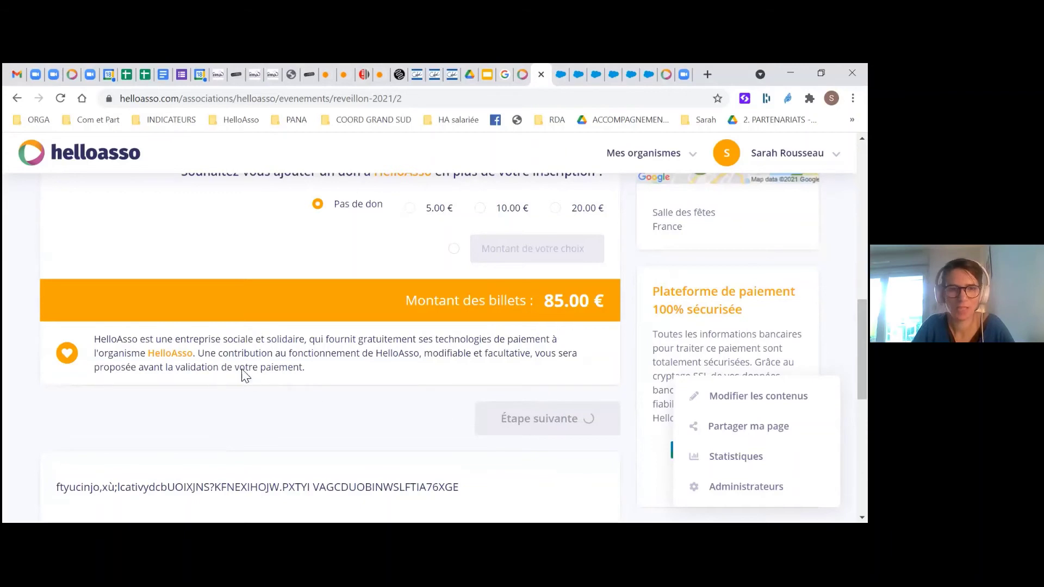
Autofill the first participant's first name, last name and phone number from the browser
{"action": "left_click", "coordinate": [171, 337]}
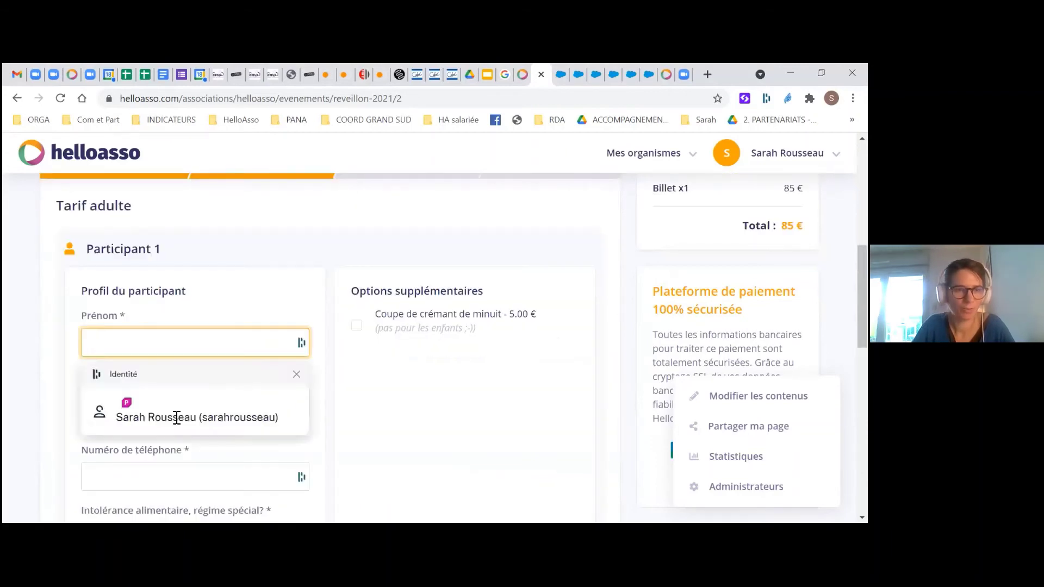
{"action": "left_click", "coordinate": [175, 417]}
{"action": "scroll", "coordinate": [135, 345], "scroll_direction": "down", "scroll_amount": 1}
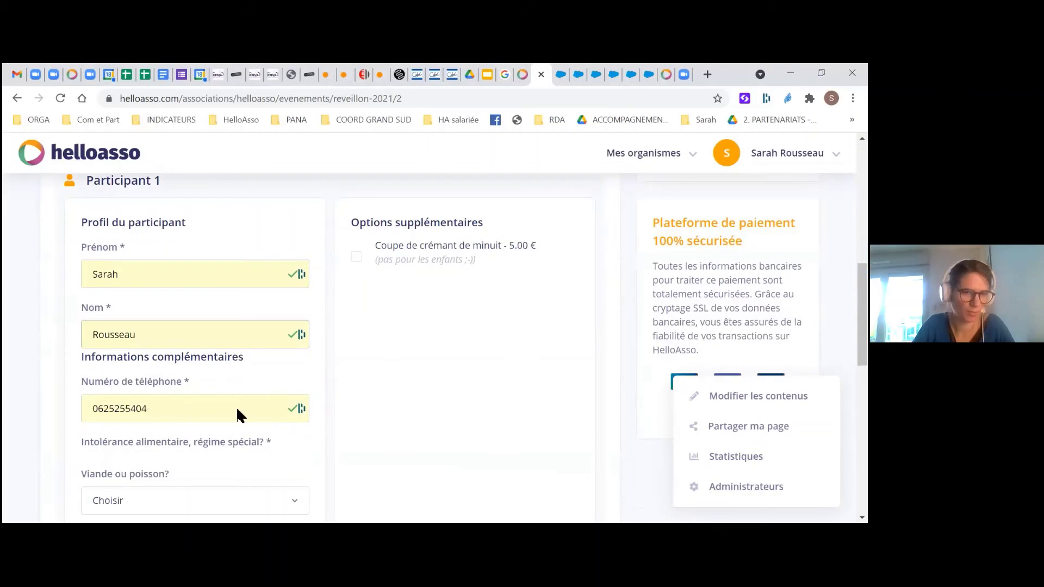
{"action": "scroll", "coordinate": [237, 414], "scroll_direction": "down", "scroll_amount": 1}
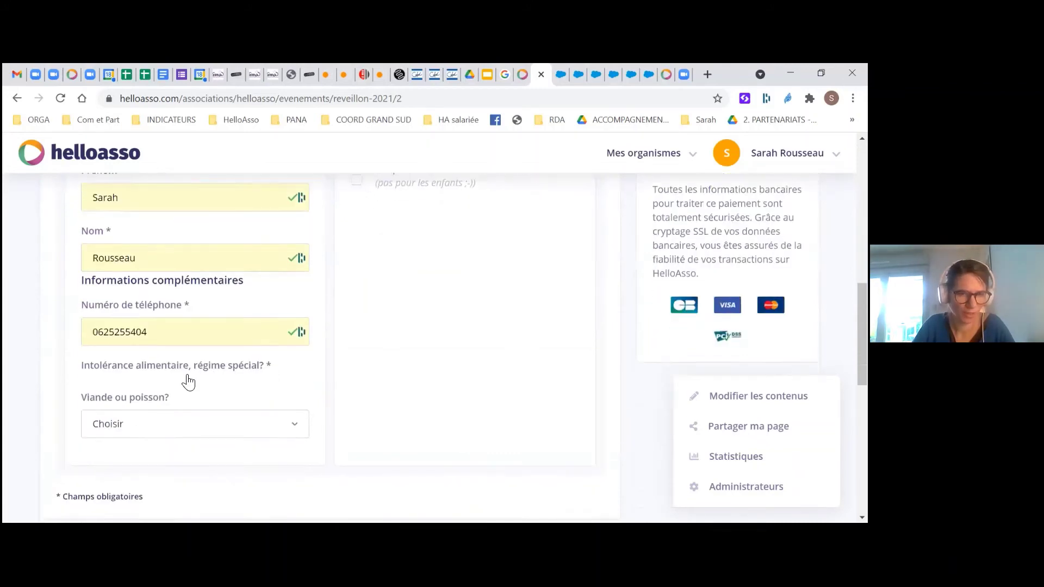
{"action": "scroll", "coordinate": [174, 394], "scroll_direction": "down", "scroll_amount": 1}
Answer 'Viande ou poisson?' with viande
{"action": "left_click", "coordinate": [163, 366]}
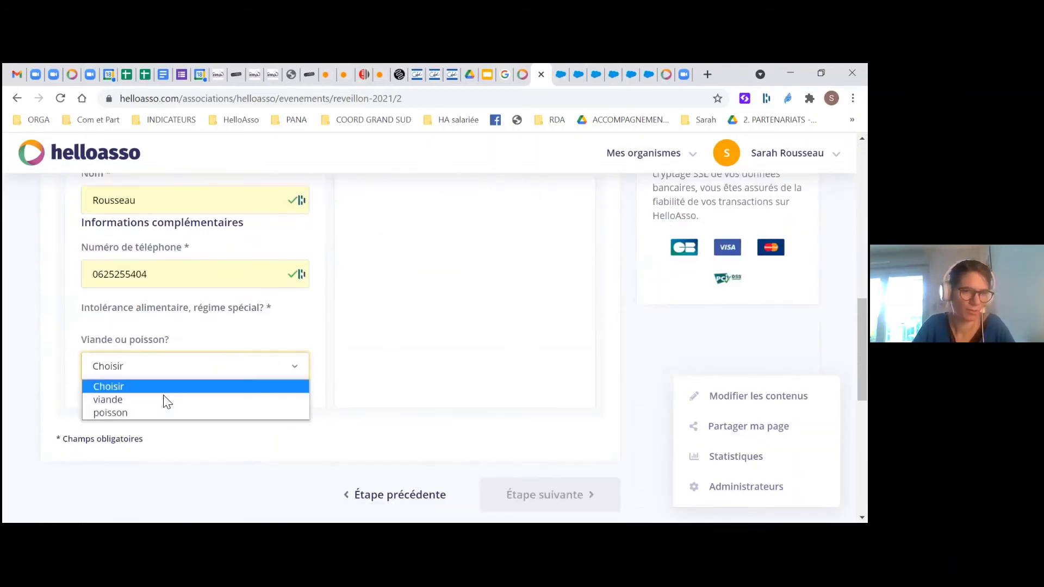
{"action": "left_click", "coordinate": [164, 396]}
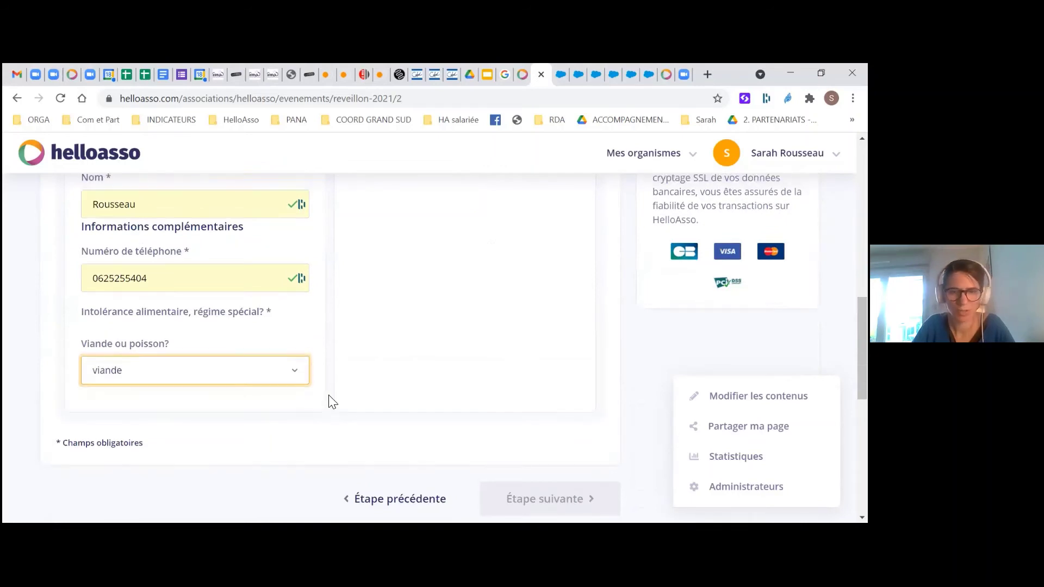
{"action": "scroll", "coordinate": [332, 401], "scroll_direction": "up", "scroll_amount": 1}
{"action": "scroll", "coordinate": [365, 340], "scroll_direction": "up", "scroll_amount": 2}
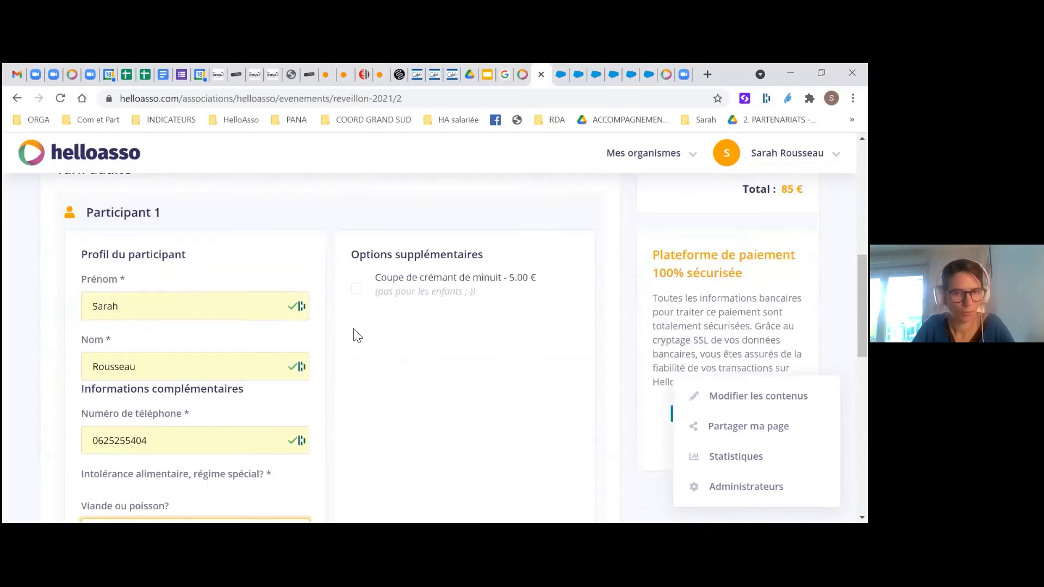
{"action": "scroll", "coordinate": [402, 349], "scroll_direction": "up", "scroll_amount": 1}
{"action": "scroll", "coordinate": [402, 349], "scroll_direction": "down", "scroll_amount": 4}
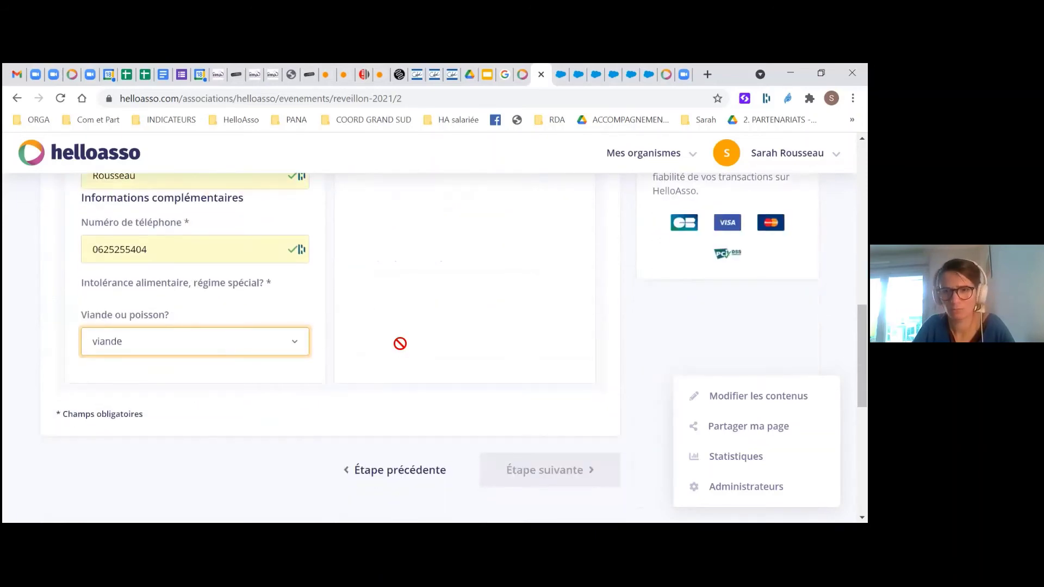
{"action": "scroll", "coordinate": [403, 349], "scroll_direction": "up", "scroll_amount": 2}
{"action": "scroll", "coordinate": [398, 307], "scroll_direction": "up", "scroll_amount": 2}
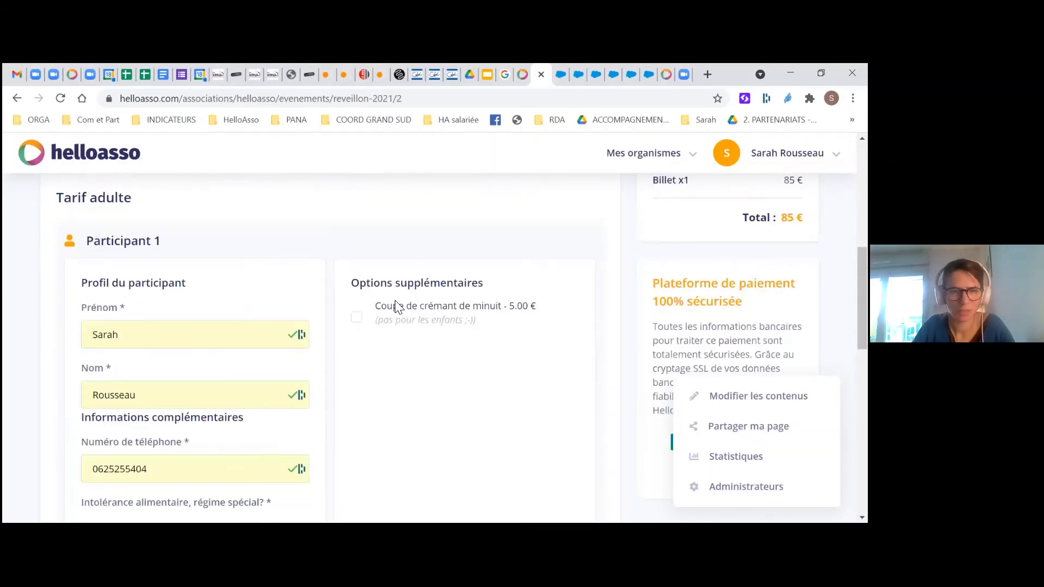
{"action": "scroll", "coordinate": [397, 306], "scroll_direction": "down", "scroll_amount": 7}
{"action": "scroll", "coordinate": [396, 305], "scroll_direction": "up", "scroll_amount": 4}
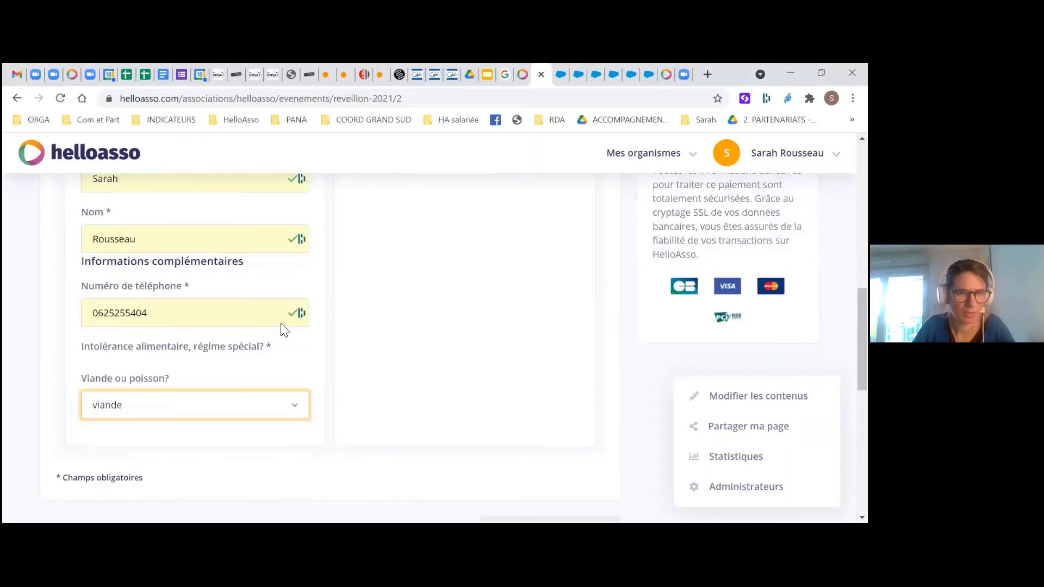
{"action": "scroll", "coordinate": [282, 329], "scroll_direction": "down", "scroll_amount": 1}
Reset the meal choice to Choisir and select the dietary intolerance question text
{"action": "left_click", "coordinate": [221, 365]}
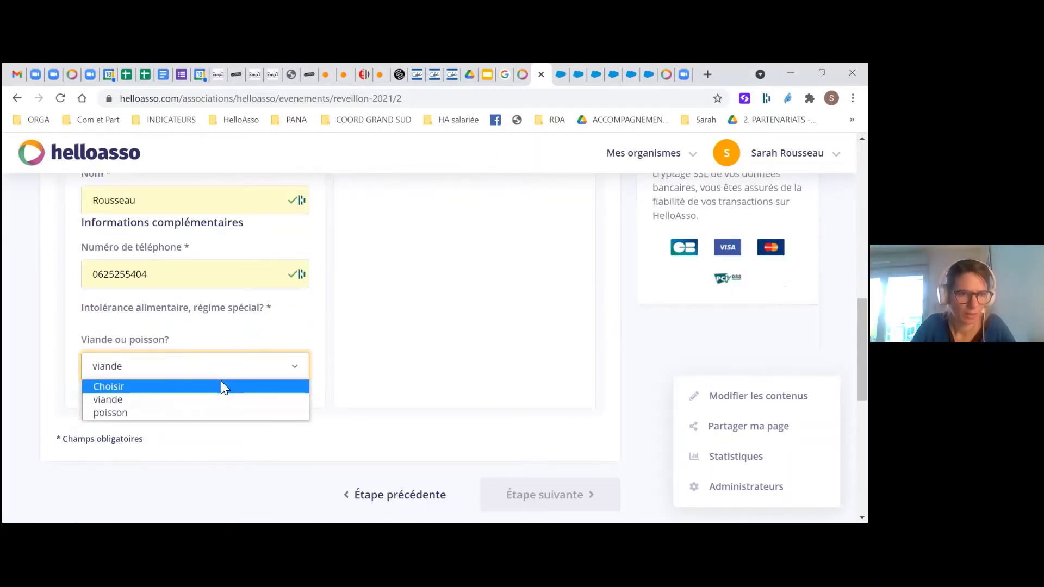
{"action": "left_click", "coordinate": [222, 387]}
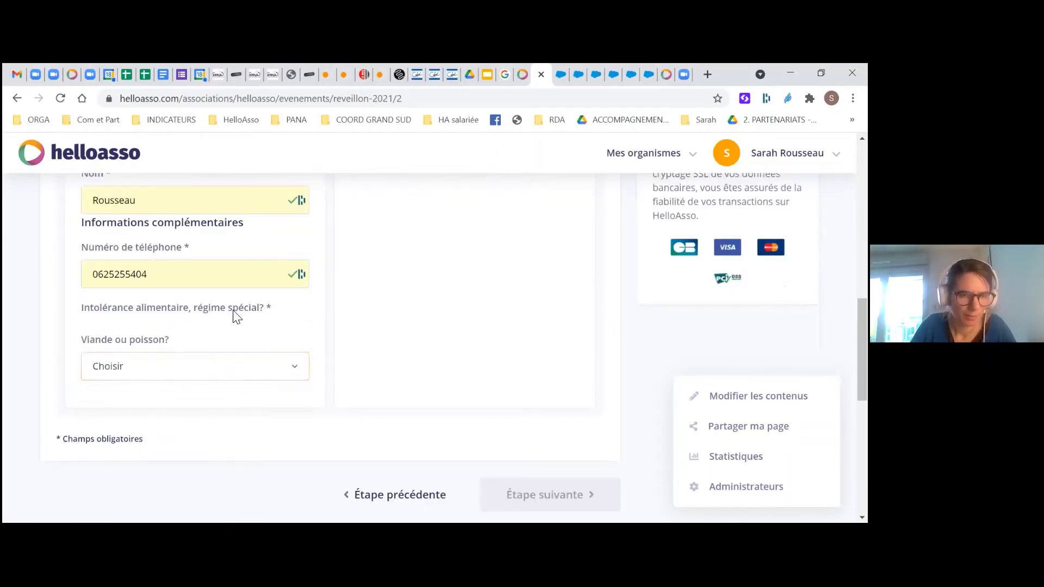
{"action": "triple_click", "coordinate": [235, 315]}
{"action": "left_click", "coordinate": [233, 315]}
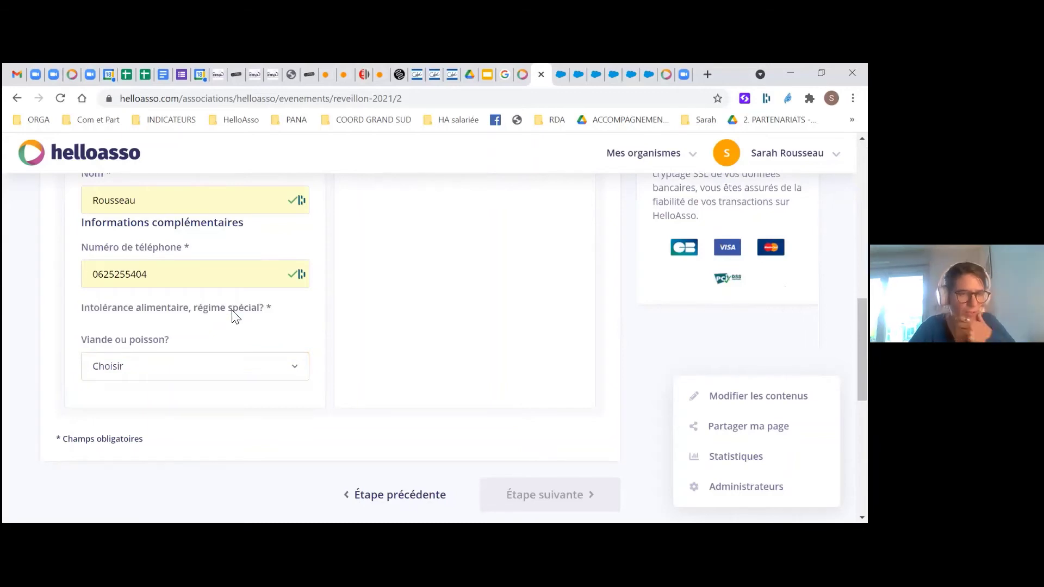
{"action": "scroll", "coordinate": [238, 315], "scroll_direction": "down", "scroll_amount": 2}
{"action": "scroll", "coordinate": [366, 366], "scroll_direction": "down", "scroll_amount": 1}
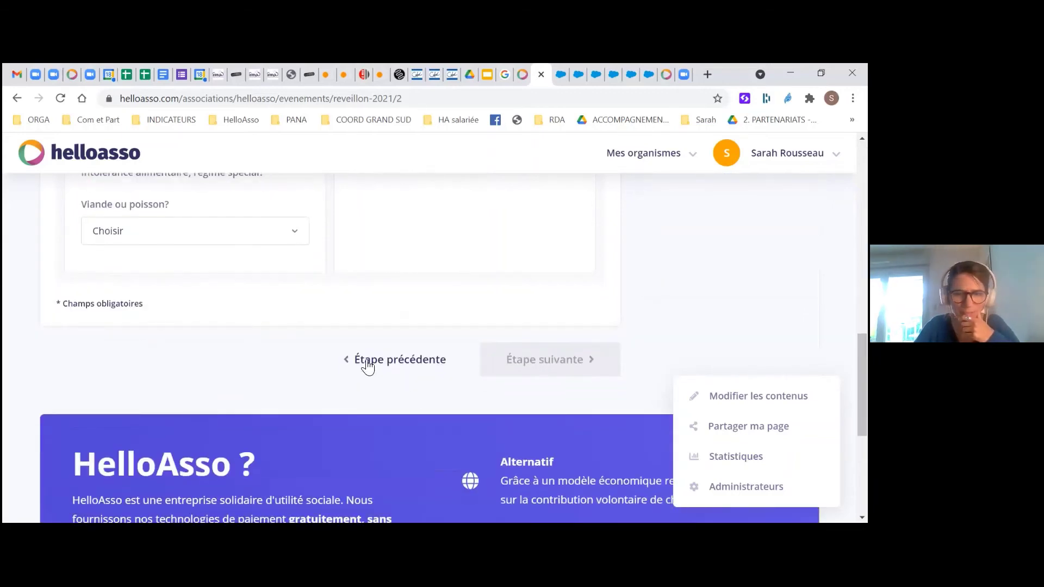
{"action": "scroll", "coordinate": [158, 310], "scroll_direction": "up", "scroll_amount": 2}
{"action": "scroll", "coordinate": [252, 224], "scroll_direction": "up", "scroll_amount": 3}
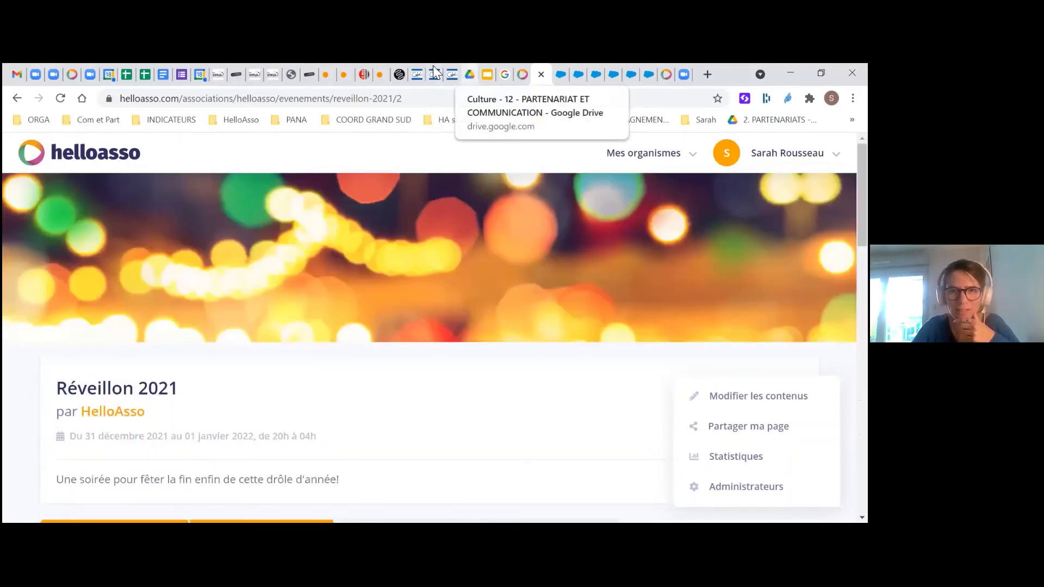
Back in the admin tab, reopen Réveillon 2021 editing on Informations complémentaires
{"action": "left_click", "coordinate": [534, 74]}
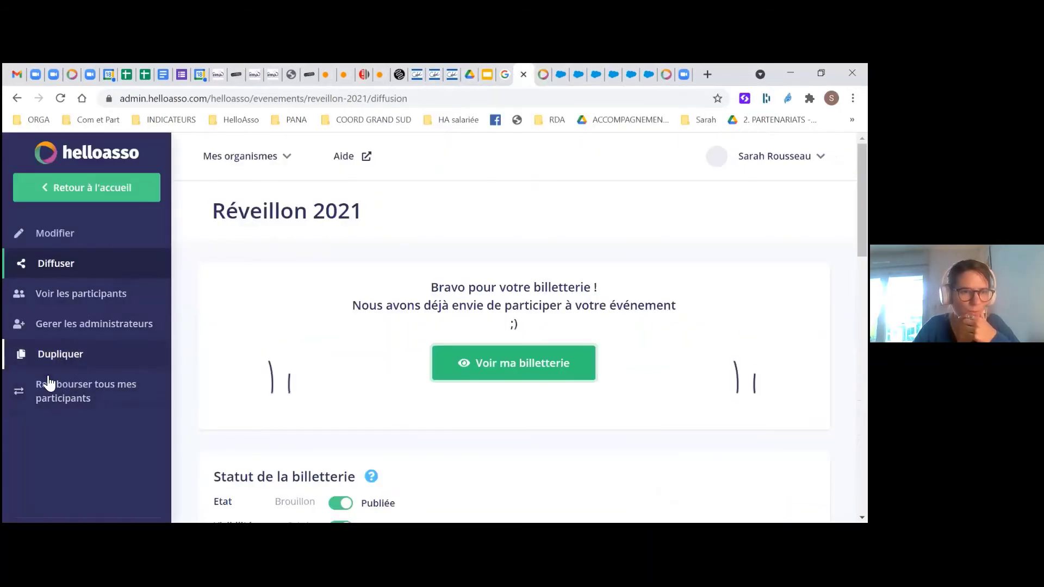
{"action": "left_click", "coordinate": [60, 235]}
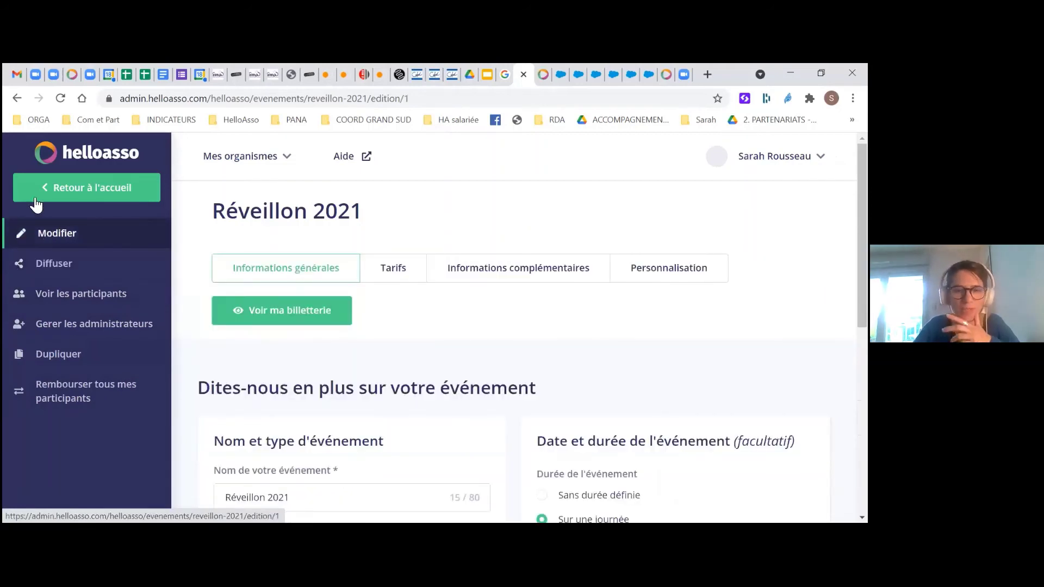
{"action": "left_click", "coordinate": [517, 272]}
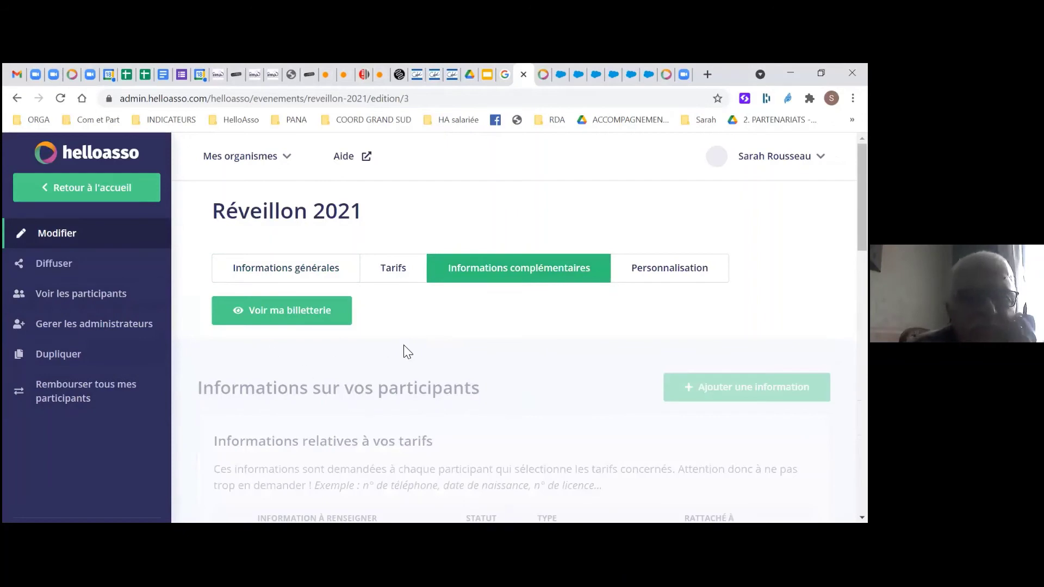
Delete the dietary intolerance question from the participant questions
{"action": "scroll", "coordinate": [406, 352], "scroll_direction": "down", "scroll_amount": 6}
{"action": "left_click", "coordinate": [784, 342]}
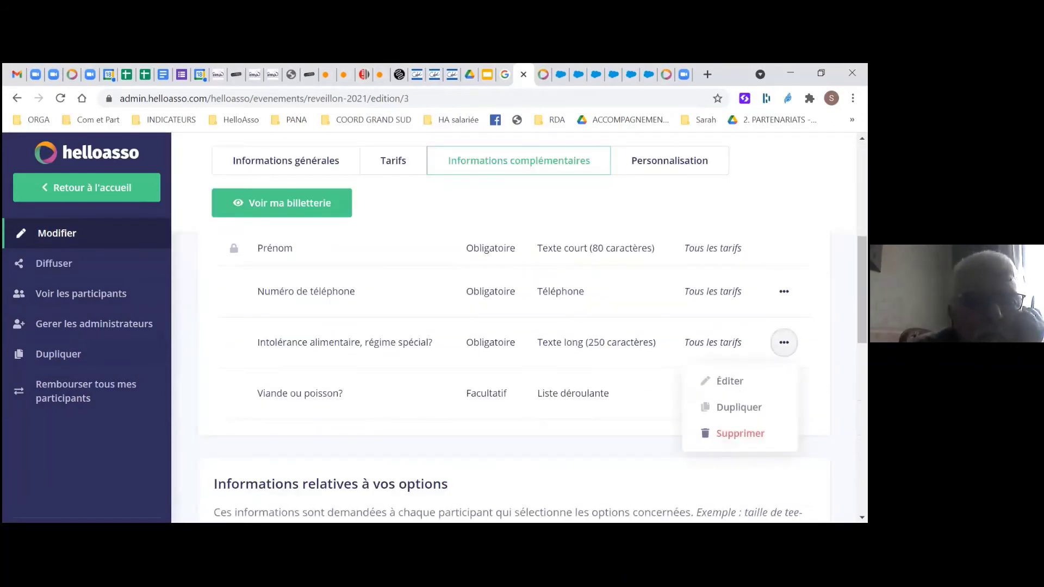
{"action": "left_click", "coordinate": [739, 433]}
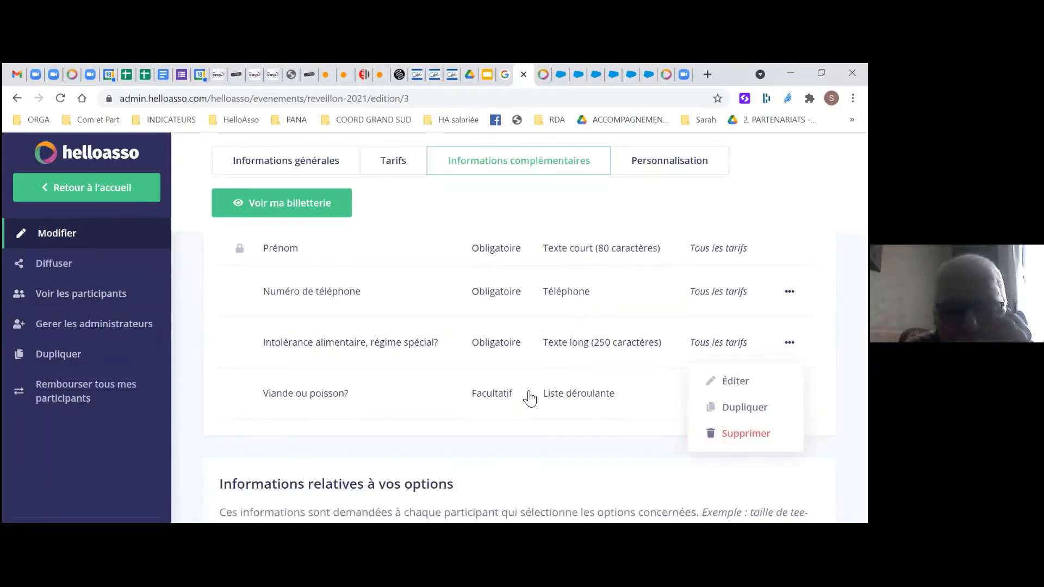
{"action": "key", "text": "Return"}
Save the ticketing and reload the public Réveillon 2021 booking page
{"action": "scroll", "coordinate": [478, 364], "scroll_direction": "up", "scroll_amount": 3}
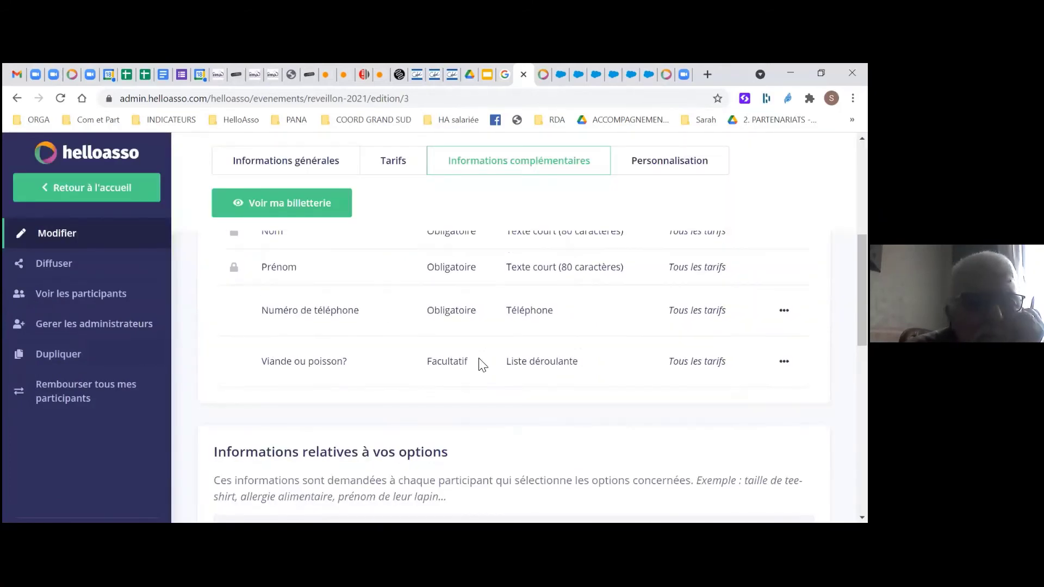
{"action": "scroll", "coordinate": [568, 463], "scroll_direction": "down", "scroll_amount": 3}
{"action": "scroll", "coordinate": [571, 454], "scroll_direction": "down", "scroll_amount": 10}
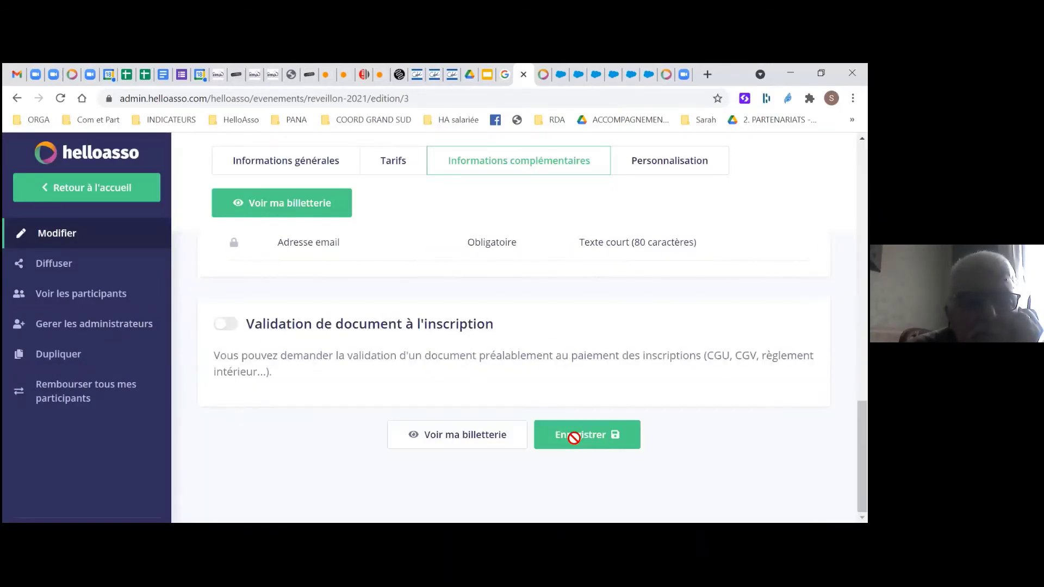
{"action": "left_click", "coordinate": [575, 443]}
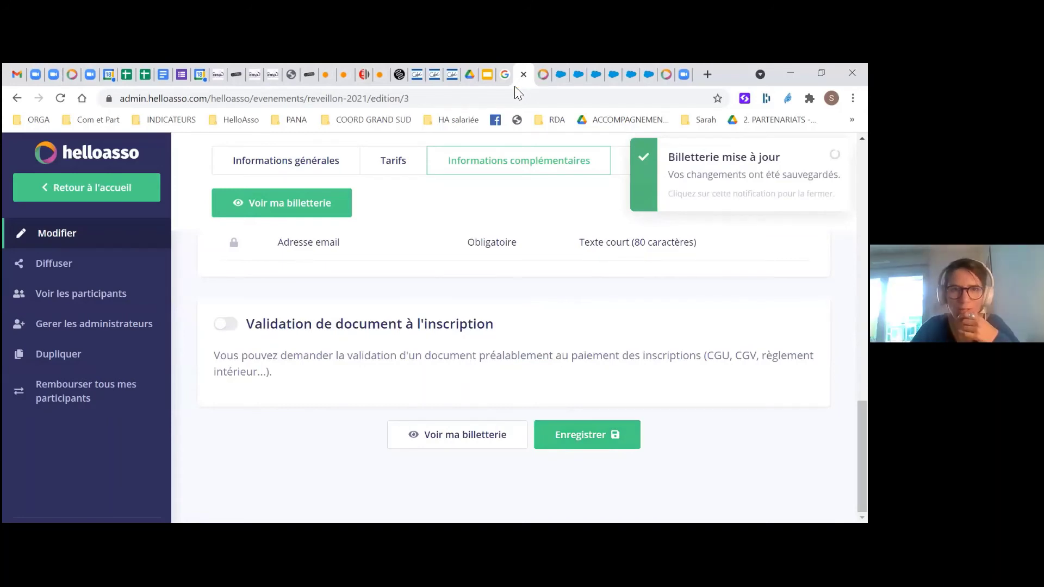
{"action": "key", "text": "ctrl+Tab"}
{"action": "left_click", "coordinate": [378, 91]}
{"action": "key", "text": "Return"}
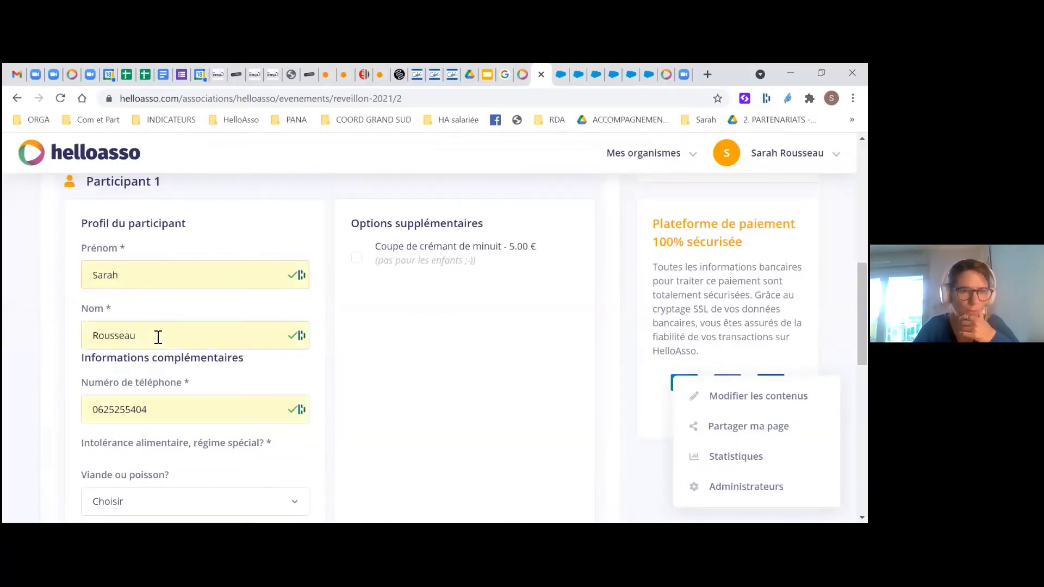
Answer 'viande' to the Viande ou poisson? question on the test registration
{"action": "scroll", "coordinate": [149, 389], "scroll_direction": "down", "scroll_amount": 1}
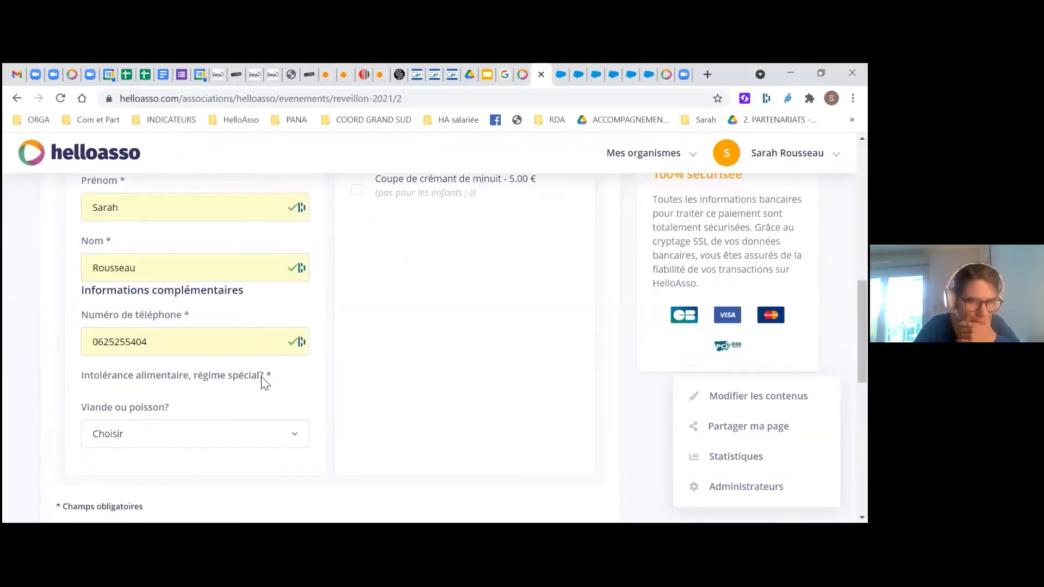
{"action": "left_click", "coordinate": [179, 435]}
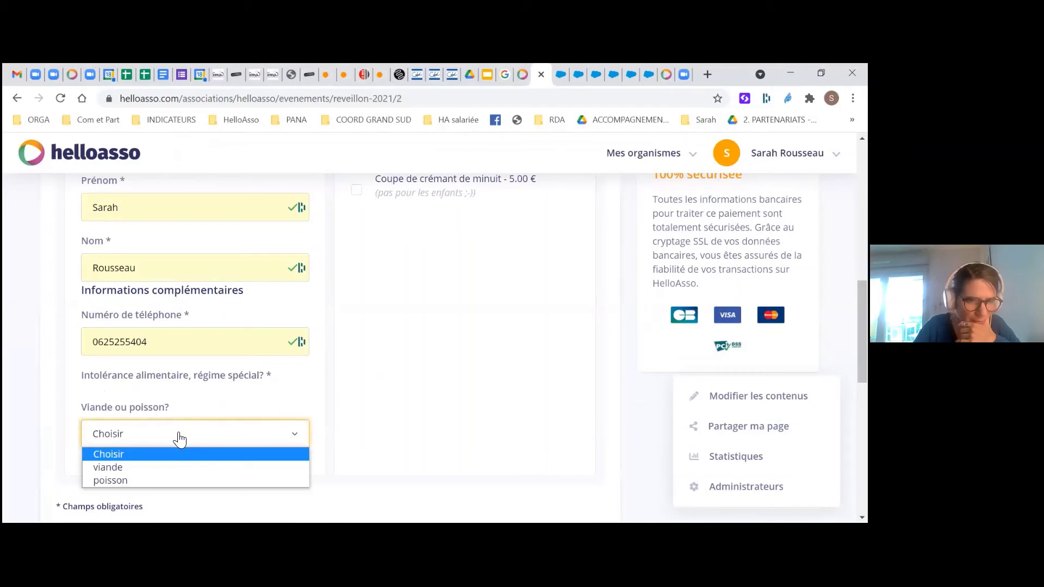
{"action": "left_click", "coordinate": [169, 467]}
Return to editing the Réveillon 2021 event contents via Modifier les contenus
{"action": "scroll", "coordinate": [296, 410], "scroll_direction": "up", "scroll_amount": 2}
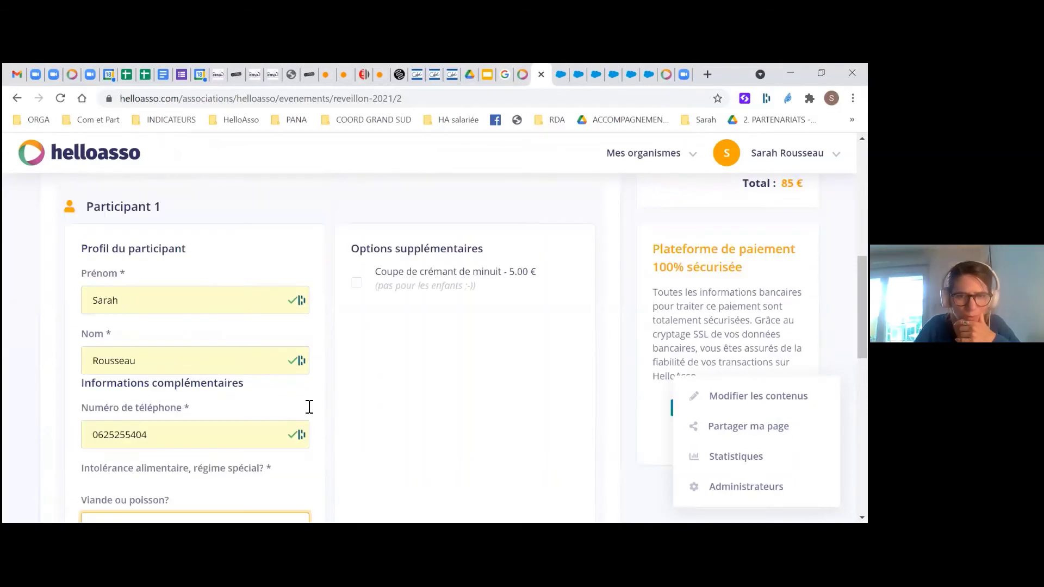
{"action": "scroll", "coordinate": [309, 407], "scroll_direction": "up", "scroll_amount": 2}
{"action": "scroll", "coordinate": [308, 407], "scroll_direction": "down", "scroll_amount": 2}
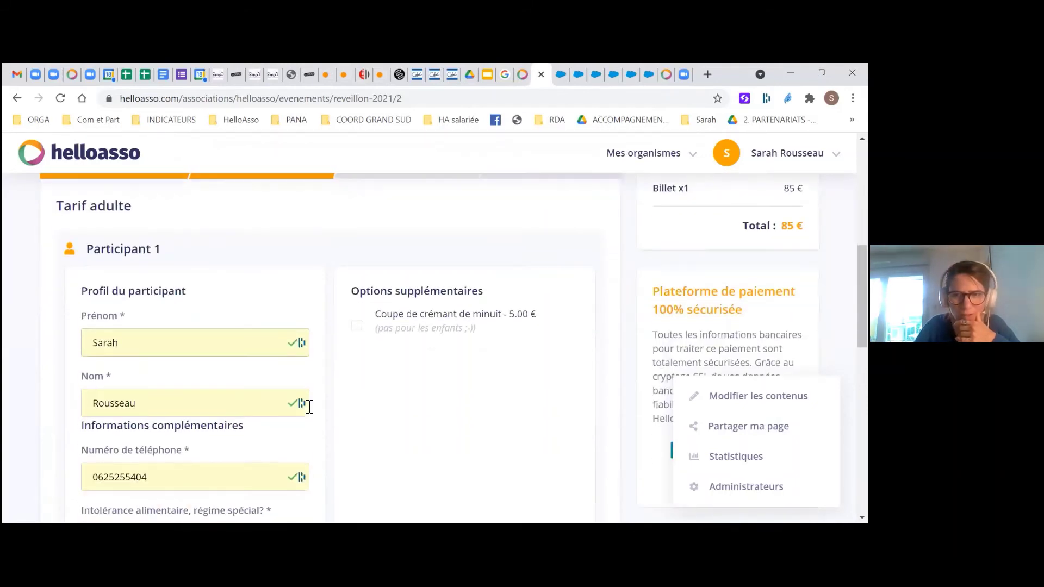
{"action": "scroll", "coordinate": [461, 435], "scroll_direction": "down", "scroll_amount": 5}
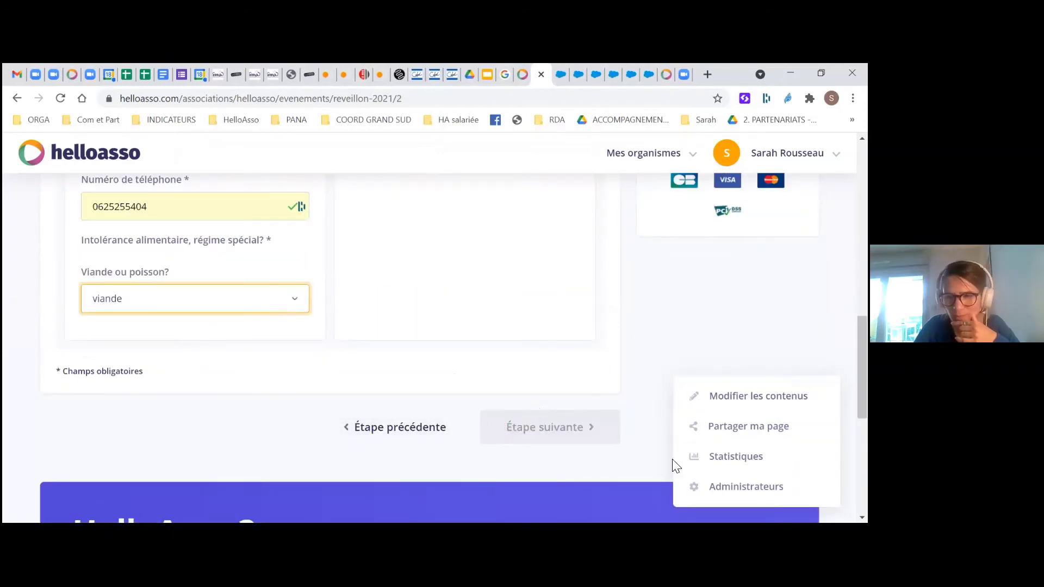
{"action": "left_click", "coordinate": [758, 396]}
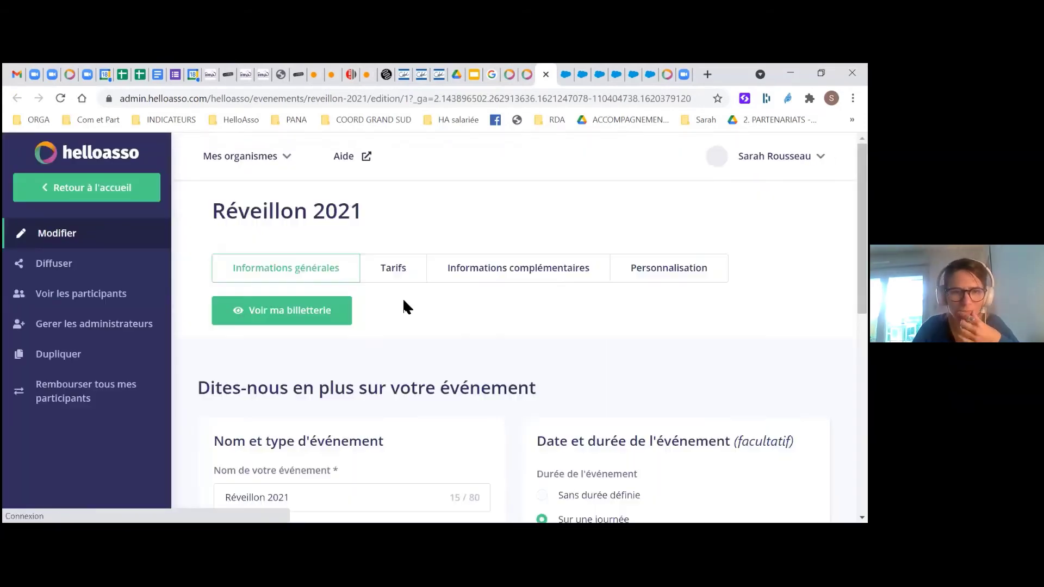
Move through the Tarifs step to the Informations complémentaires settings
{"action": "scroll", "coordinate": [421, 326], "scroll_direction": "down", "scroll_amount": 1}
{"action": "scroll", "coordinate": [422, 326], "scroll_direction": "down", "scroll_amount": 3}
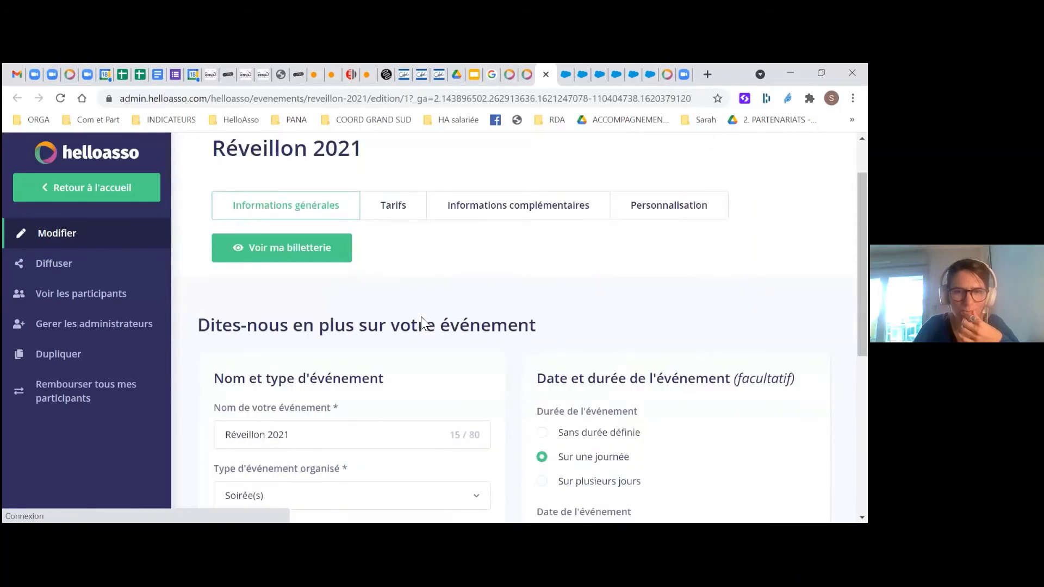
{"action": "scroll", "coordinate": [392, 277], "scroll_direction": "up", "scroll_amount": 3}
{"action": "left_click", "coordinate": [393, 278]}
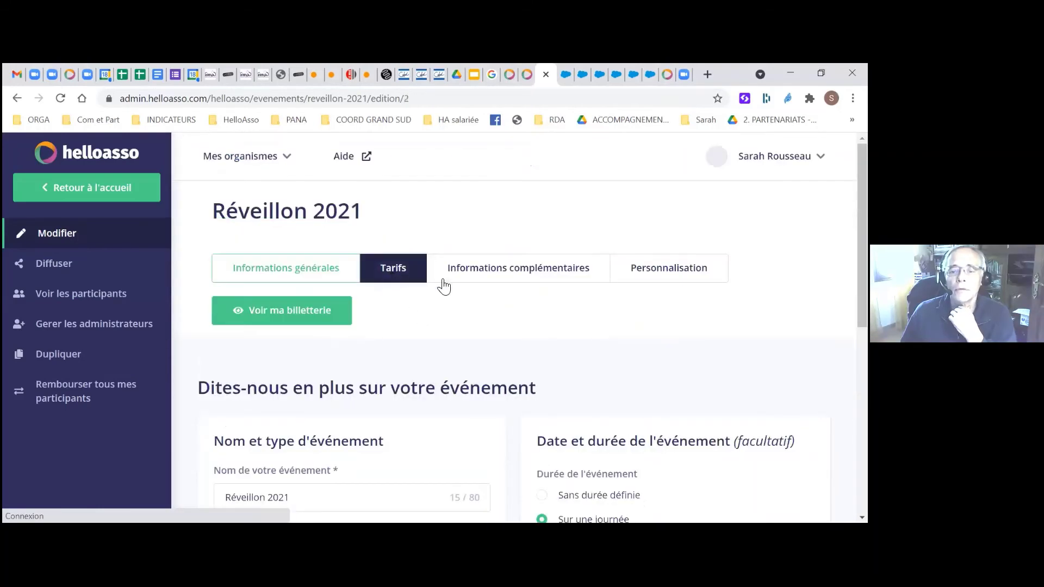
{"action": "left_click", "coordinate": [499, 278]}
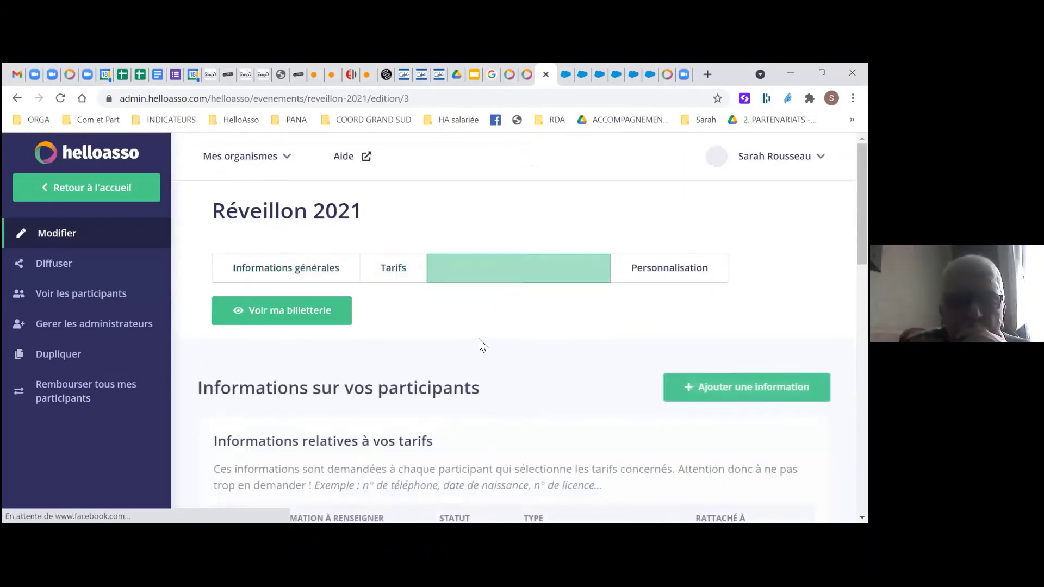
Save the ticketing with questions Nom, Prénom, phone and Viande ou poisson? only
{"action": "scroll", "coordinate": [482, 346], "scroll_direction": "down", "scroll_amount": 2}
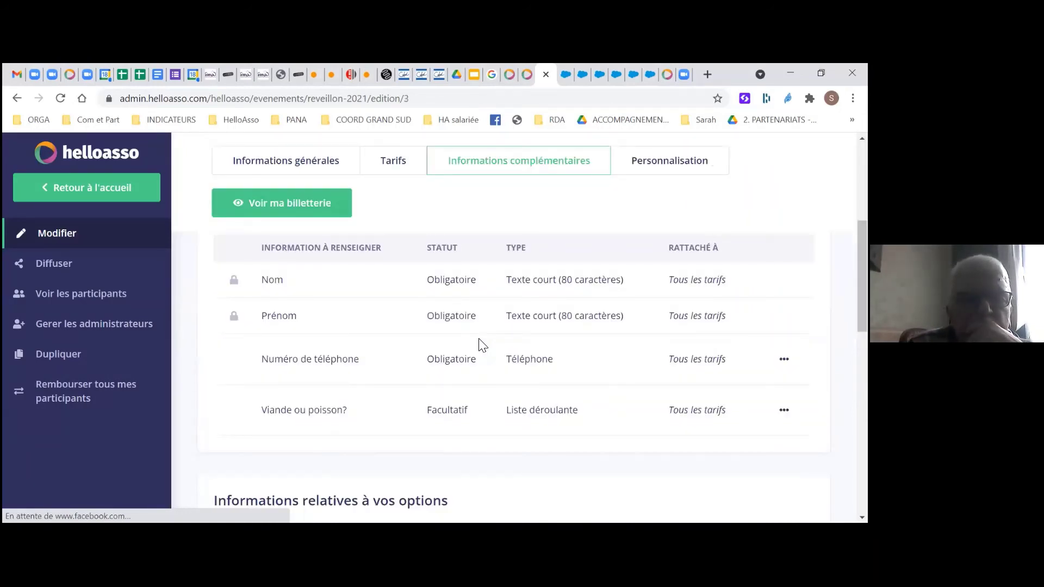
{"action": "scroll", "coordinate": [482, 346], "scroll_direction": "down", "scroll_amount": 4}
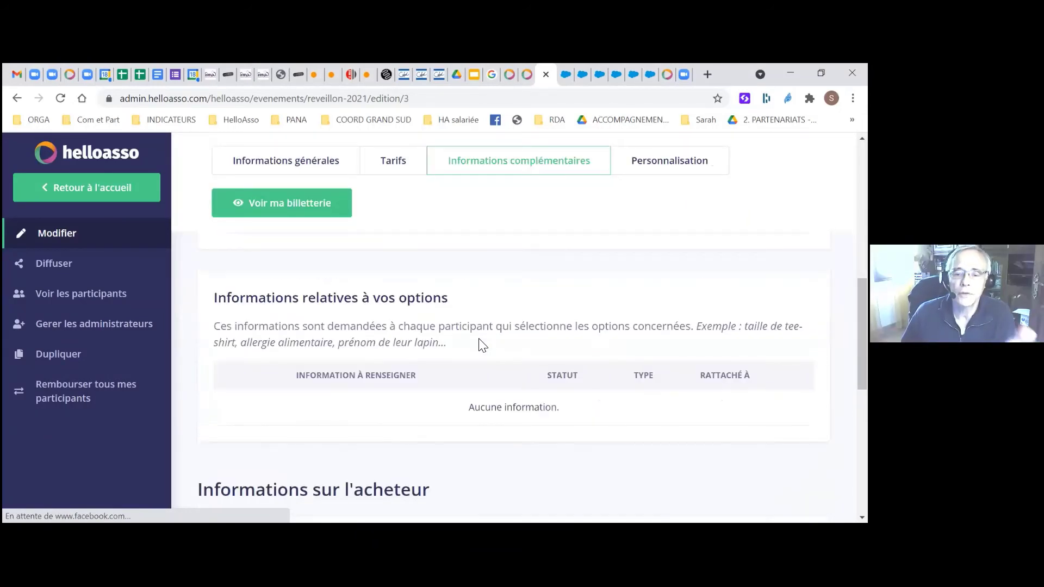
{"action": "scroll", "coordinate": [481, 345], "scroll_direction": "down", "scroll_amount": 6}
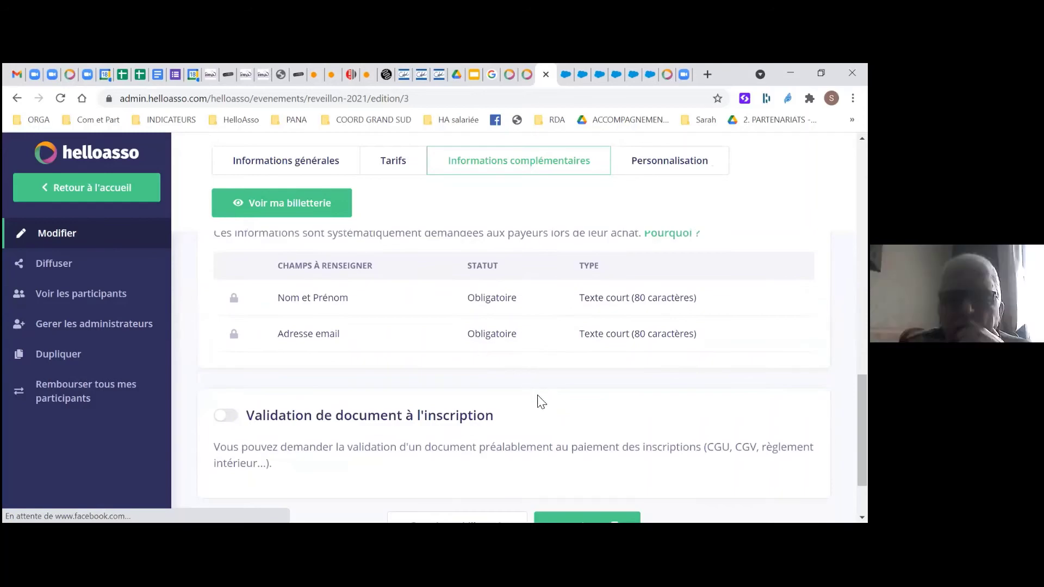
{"action": "scroll", "coordinate": [541, 402], "scroll_direction": "down", "scroll_amount": 2}
{"action": "left_click", "coordinate": [560, 434]}
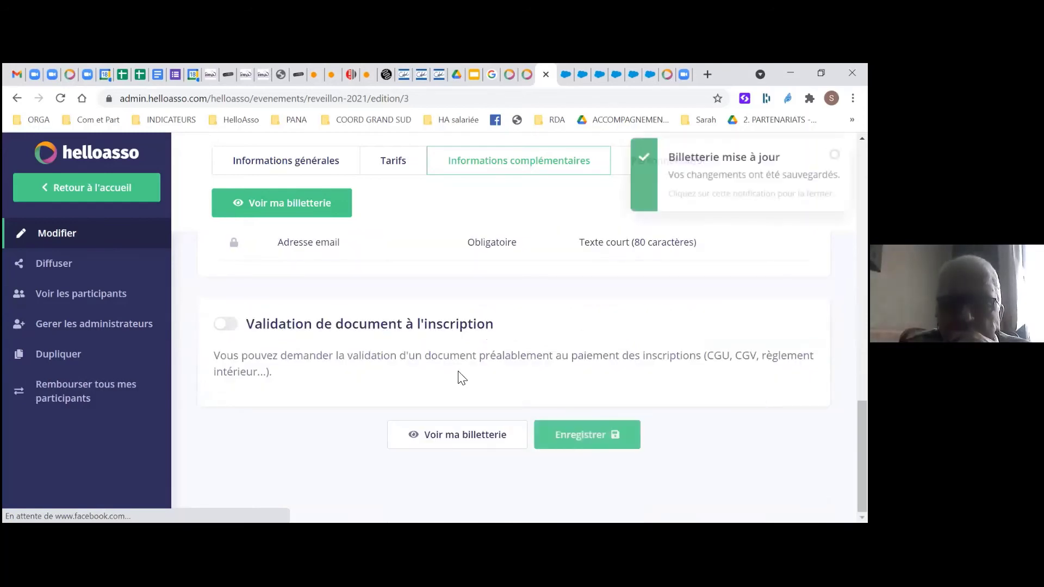
{"action": "scroll", "coordinate": [228, 364], "scroll_direction": "up", "scroll_amount": 3}
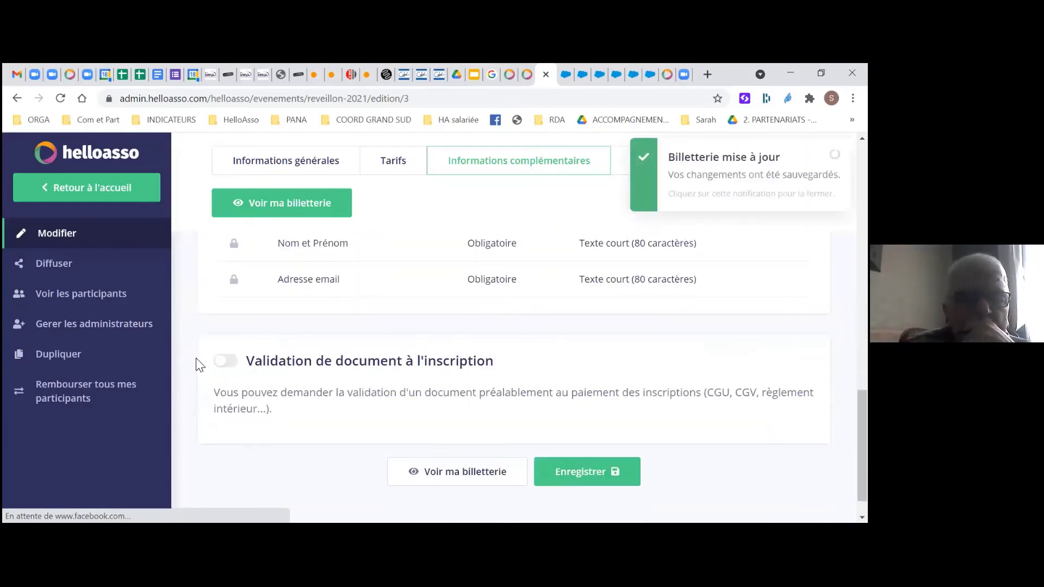
{"action": "right_click", "coordinate": [36, 268]}
Open the public Réveillon 2021 ticketing in a new tab and add one Tarif adulte ticket
{"action": "left_click", "coordinate": [125, 278]}
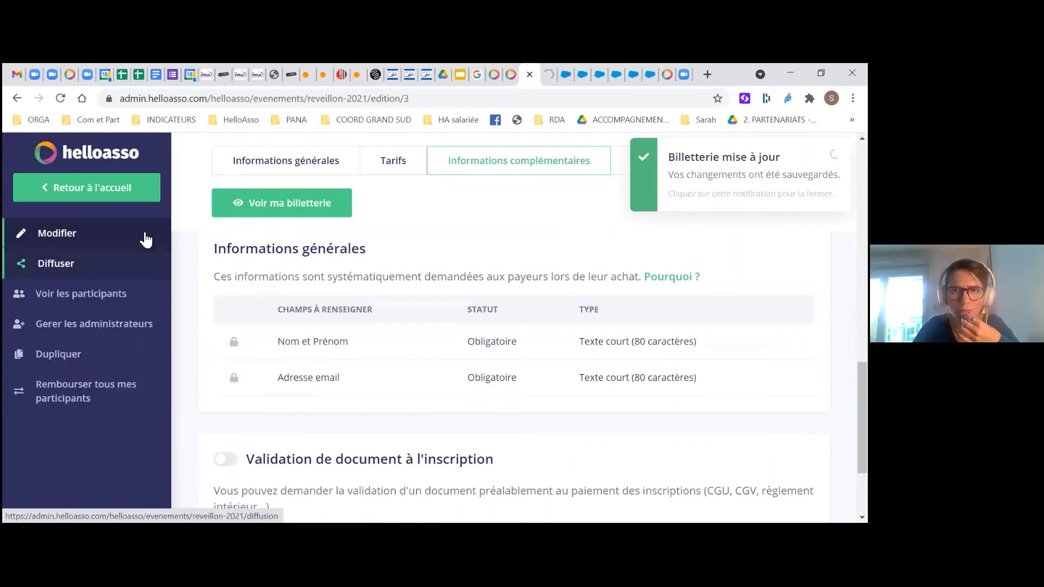
{"action": "left_click", "coordinate": [544, 79]}
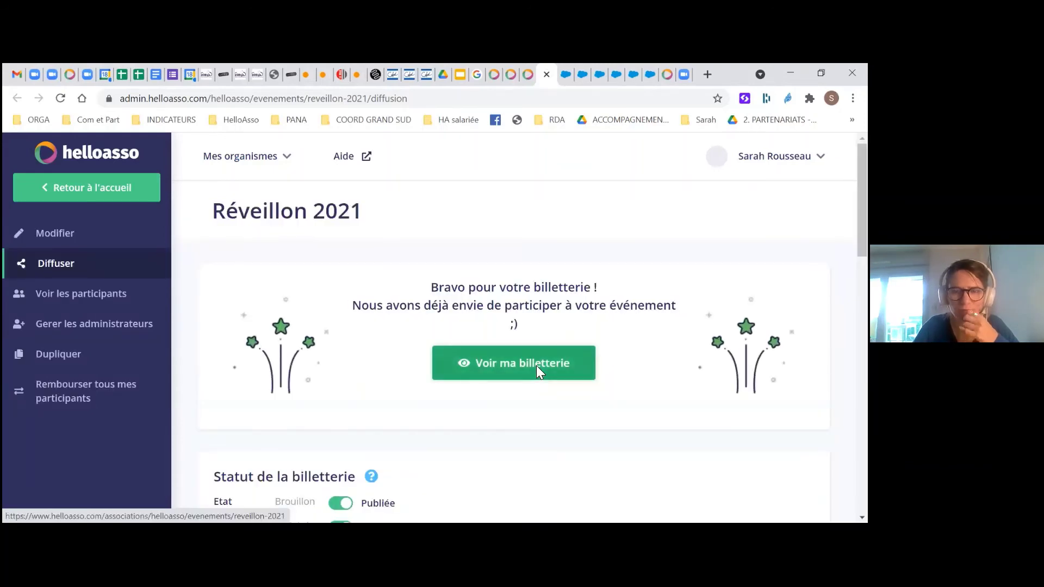
{"action": "left_click", "coordinate": [536, 366]}
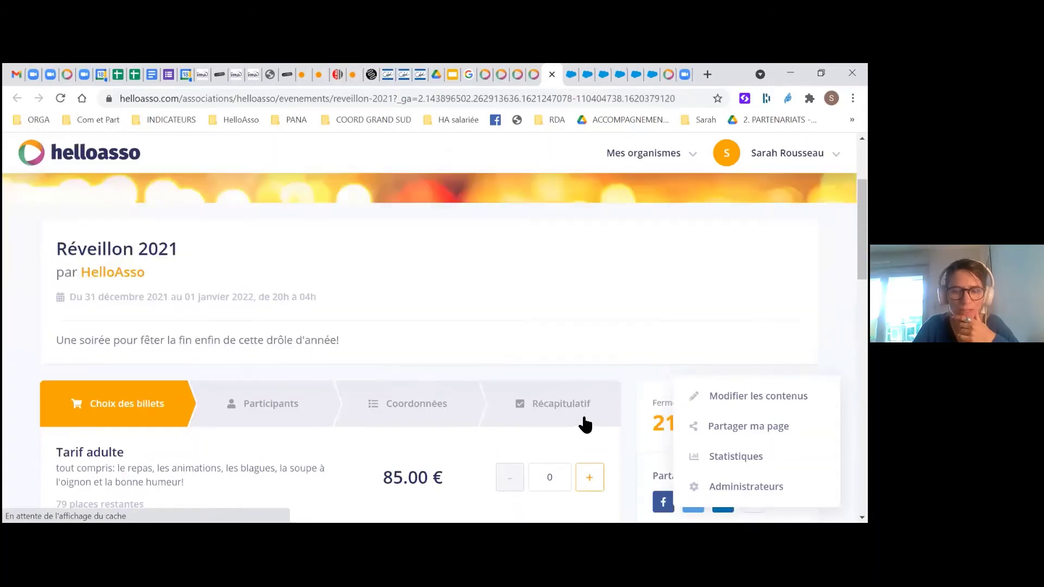
{"action": "left_click", "coordinate": [581, 425]}
{"action": "scroll", "coordinate": [576, 425], "scroll_direction": "down", "scroll_amount": 3}
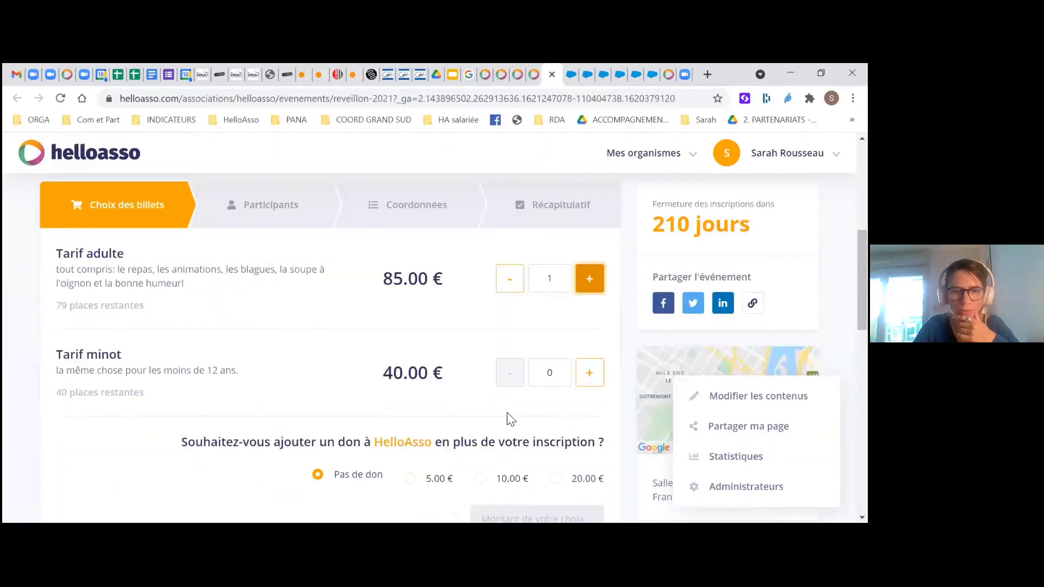
{"action": "scroll", "coordinate": [538, 367], "scroll_direction": "down", "scroll_amount": 1}
{"action": "scroll", "coordinate": [537, 362], "scroll_direction": "down", "scroll_amount": 5}
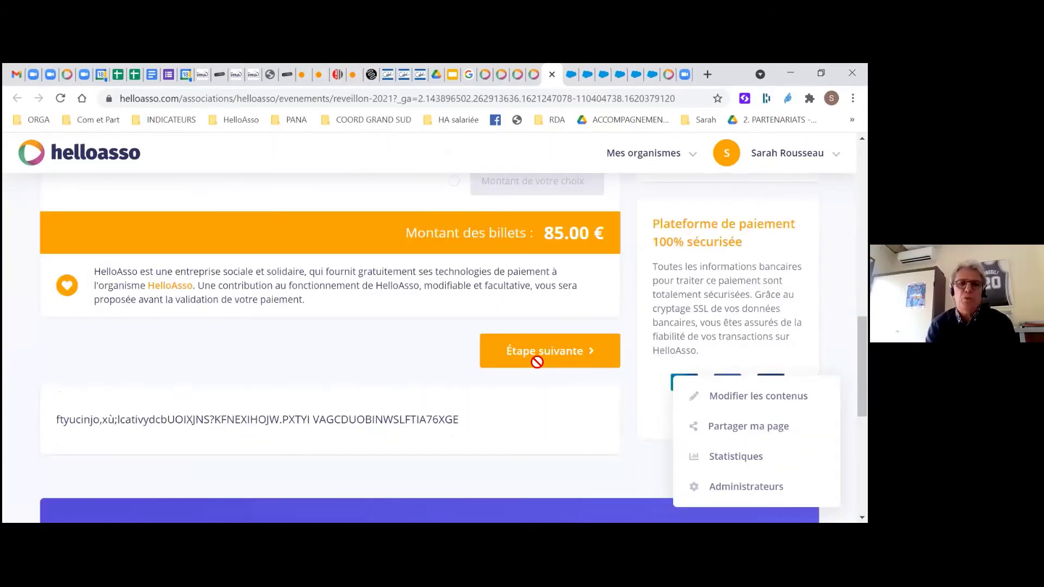
Enter Participant 1's first name, last name and phone number
{"action": "left_click", "coordinate": [535, 360]}
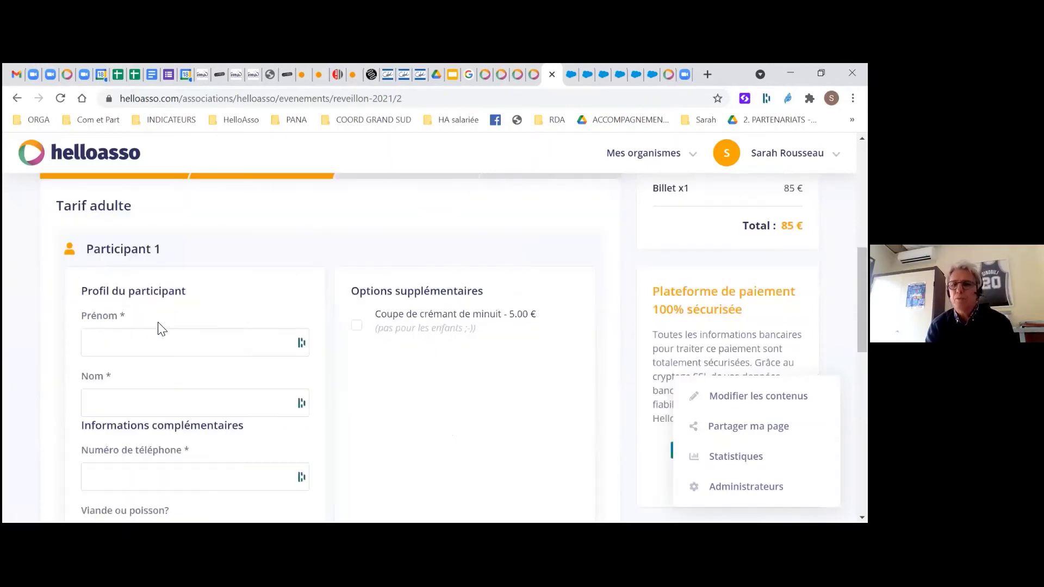
{"action": "left_click", "coordinate": [158, 335]}
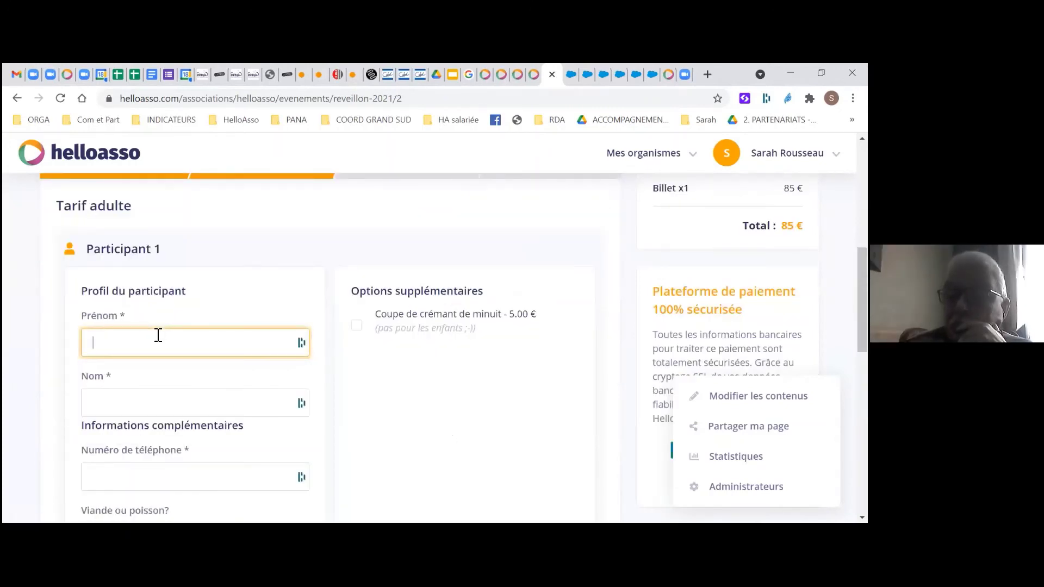
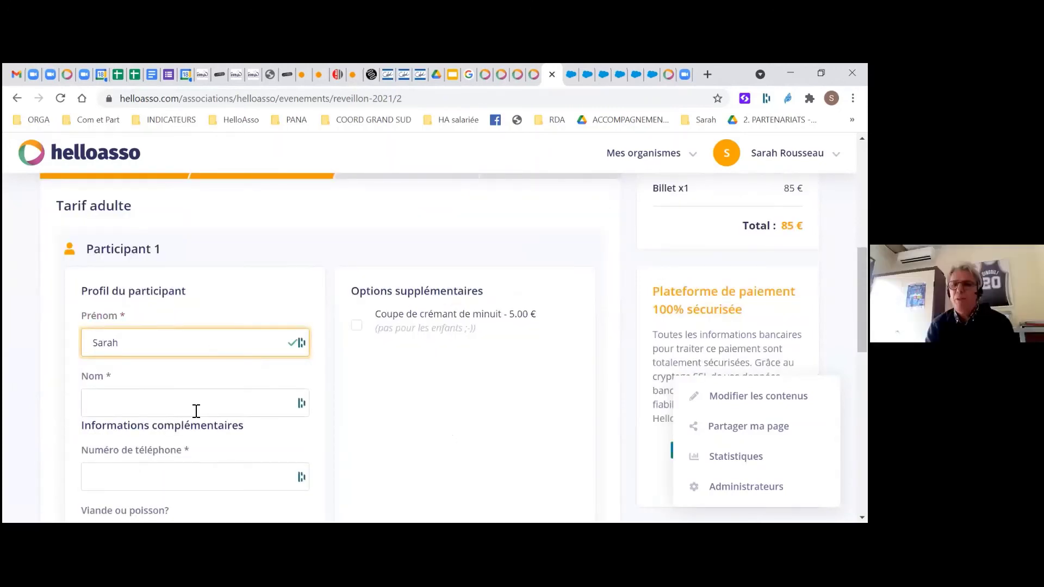
{"action": "left_click", "coordinate": [197, 409]}
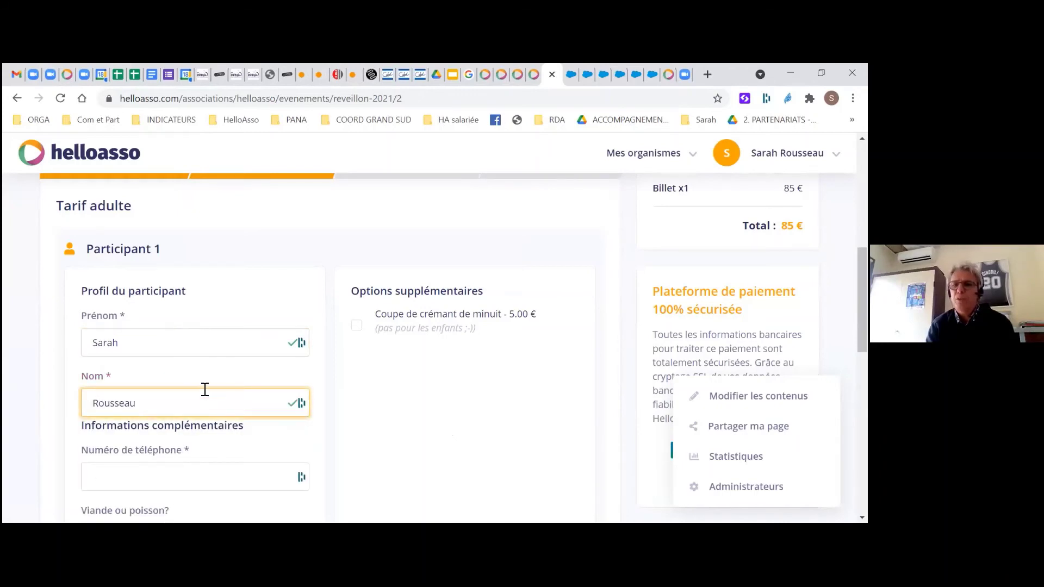
{"action": "scroll", "coordinate": [188, 396], "scroll_direction": "down", "scroll_amount": 2}
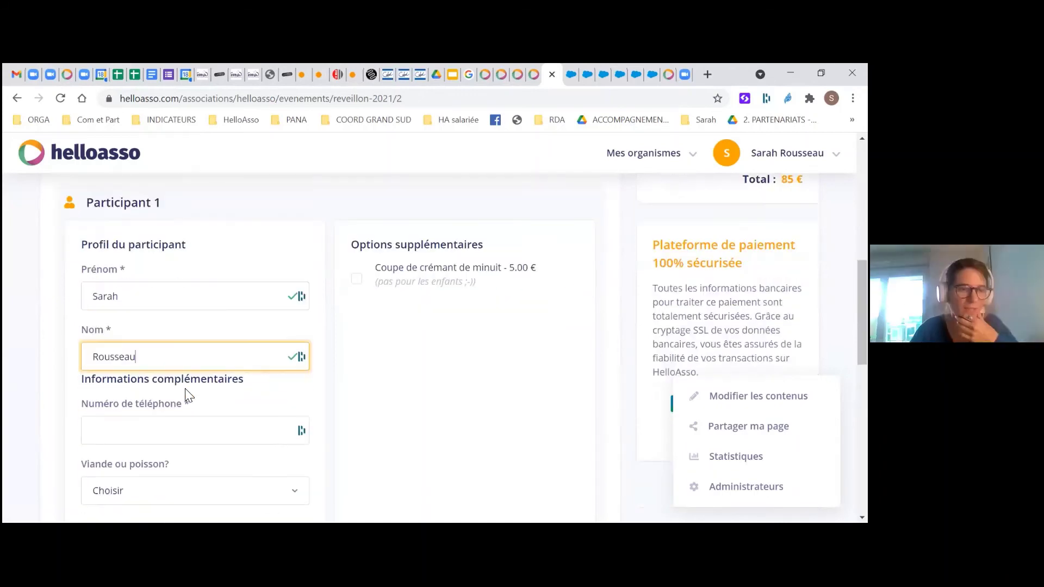
{"action": "left_click", "coordinate": [191, 405]}
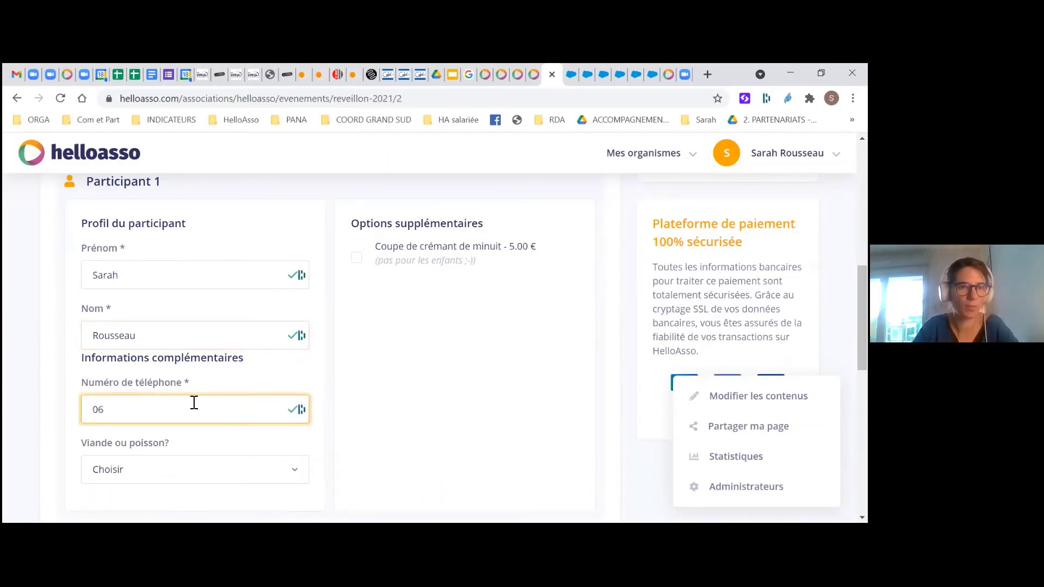
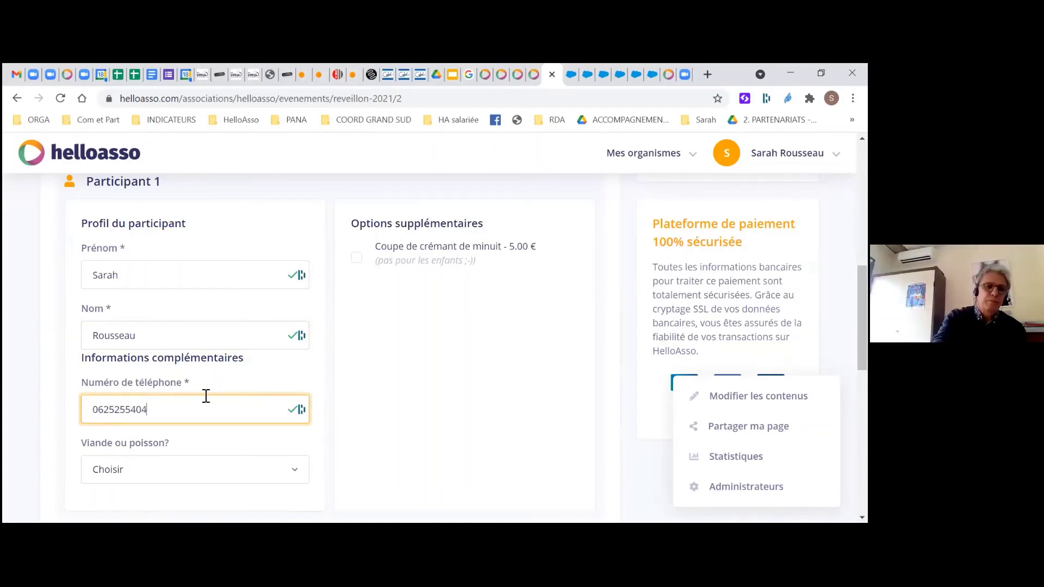
Choose 'viande' for Viande ou poisson? and continue to the contact details step
{"action": "scroll", "coordinate": [187, 422], "scroll_direction": "down", "scroll_amount": 1}
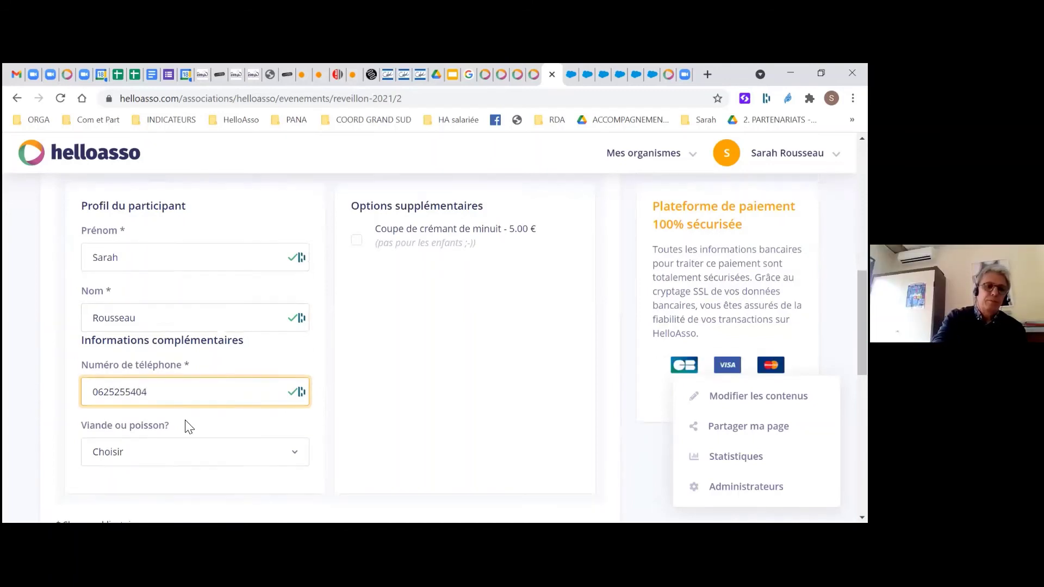
{"action": "left_click", "coordinate": [181, 420]}
{"action": "left_click", "coordinate": [168, 437]}
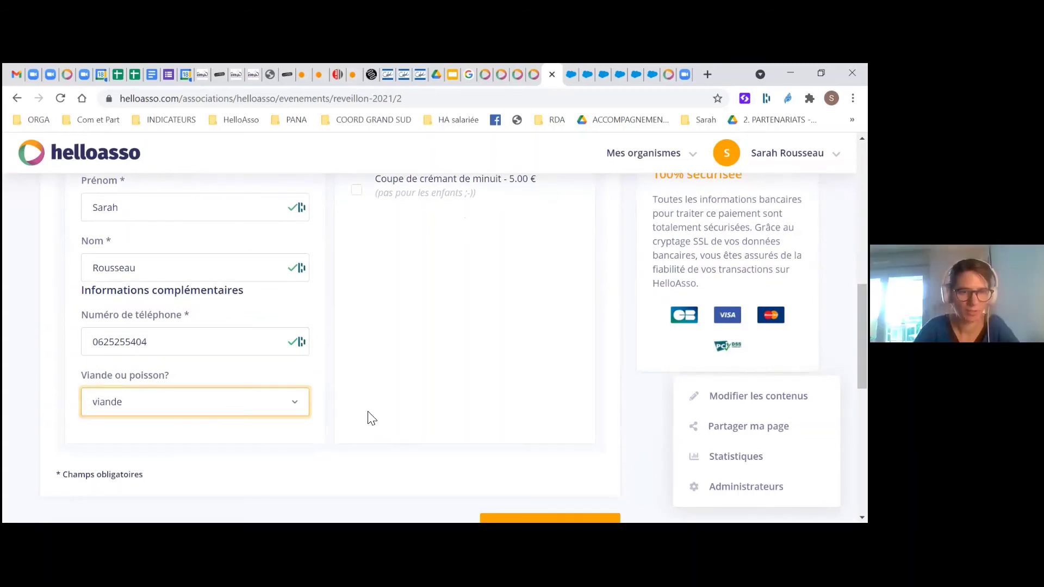
{"action": "scroll", "coordinate": [370, 418], "scroll_direction": "up", "scroll_amount": 1}
{"action": "scroll", "coordinate": [462, 435], "scroll_direction": "up", "scroll_amount": 1}
{"action": "scroll", "coordinate": [545, 475], "scroll_direction": "down", "scroll_amount": 3}
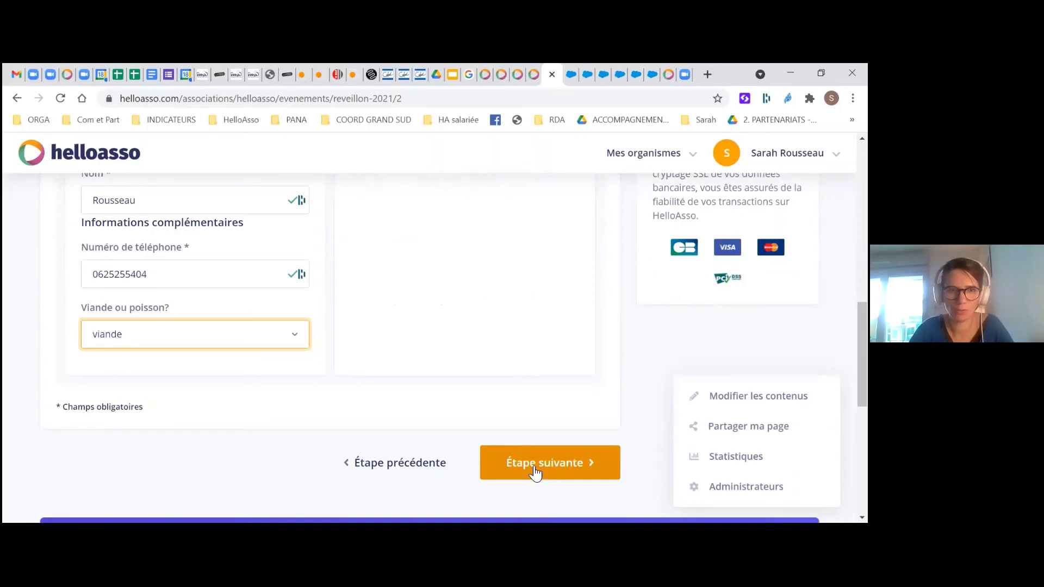
{"action": "left_click", "coordinate": [540, 467]}
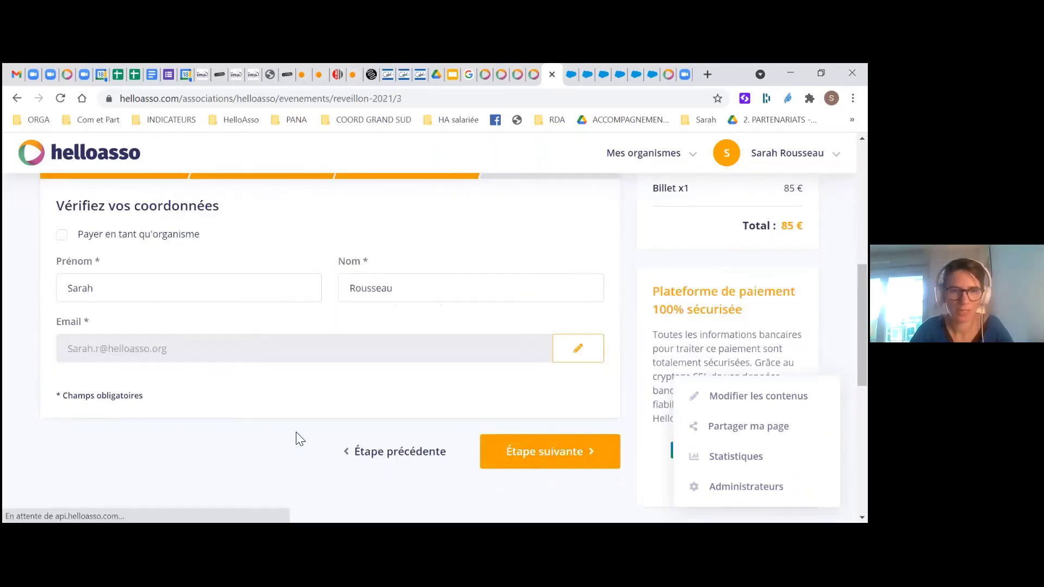
Confirm the buyer's details and enter the promo code 'PROMO' on the order summary
{"action": "scroll", "coordinate": [303, 439], "scroll_direction": "up", "scroll_amount": 1}
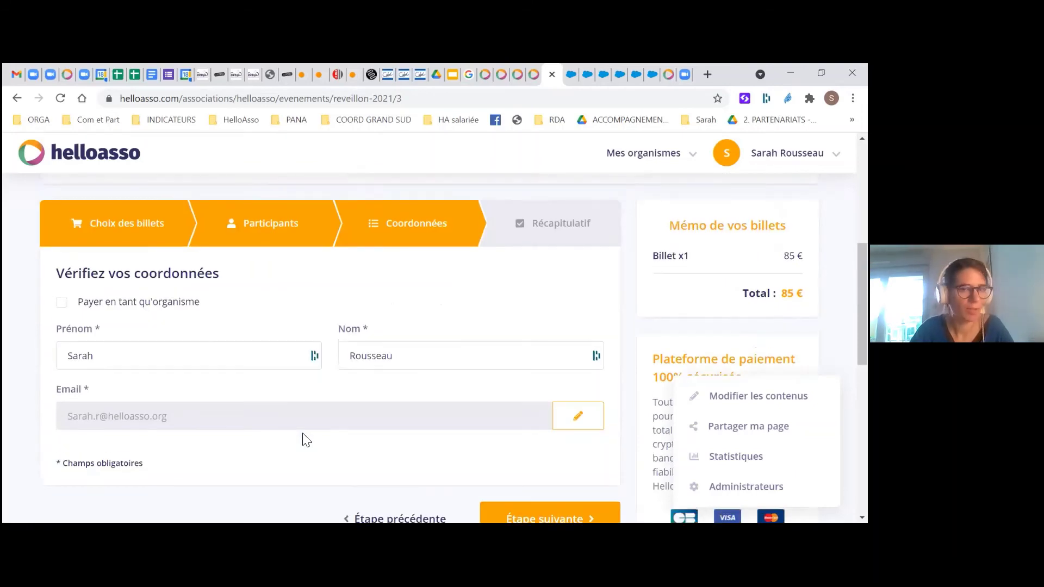
{"action": "scroll", "coordinate": [303, 439], "scroll_direction": "down", "scroll_amount": 1}
{"action": "scroll", "coordinate": [303, 440], "scroll_direction": "down", "scroll_amount": 1}
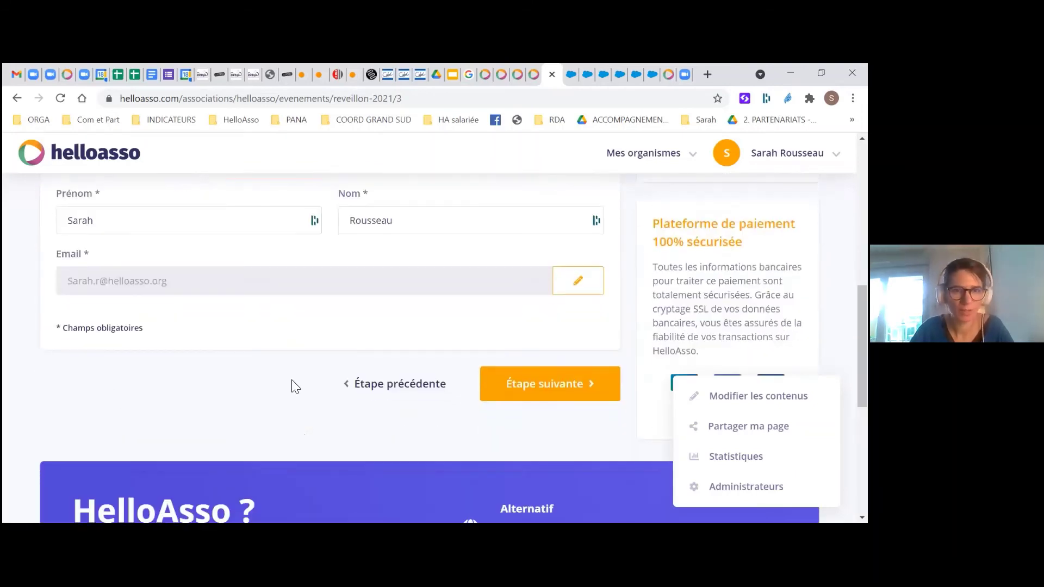
{"action": "left_click", "coordinate": [552, 383]}
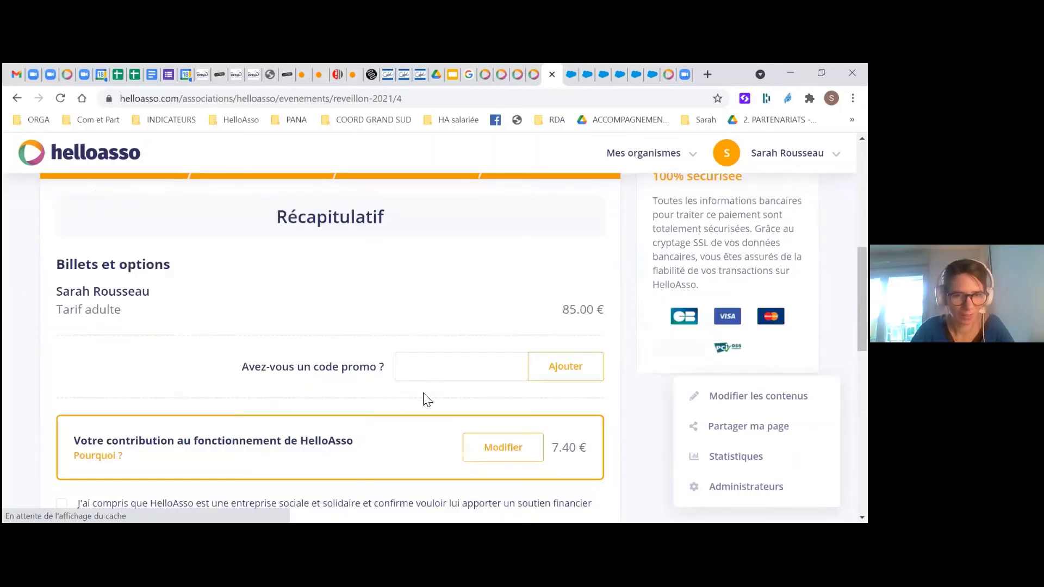
{"action": "left_click", "coordinate": [473, 370]}
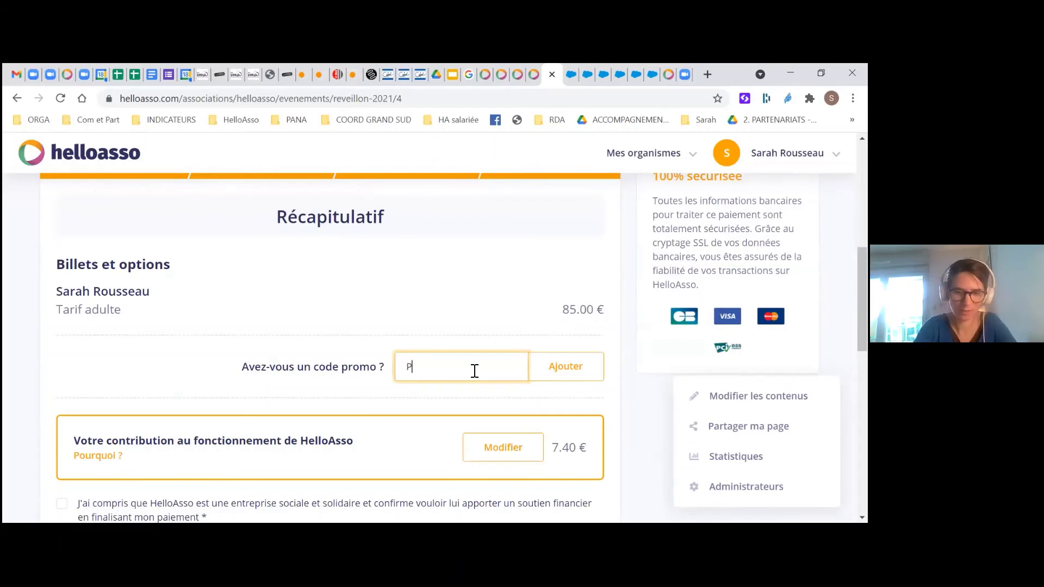
{"action": "type", "text": "PROMO25"}
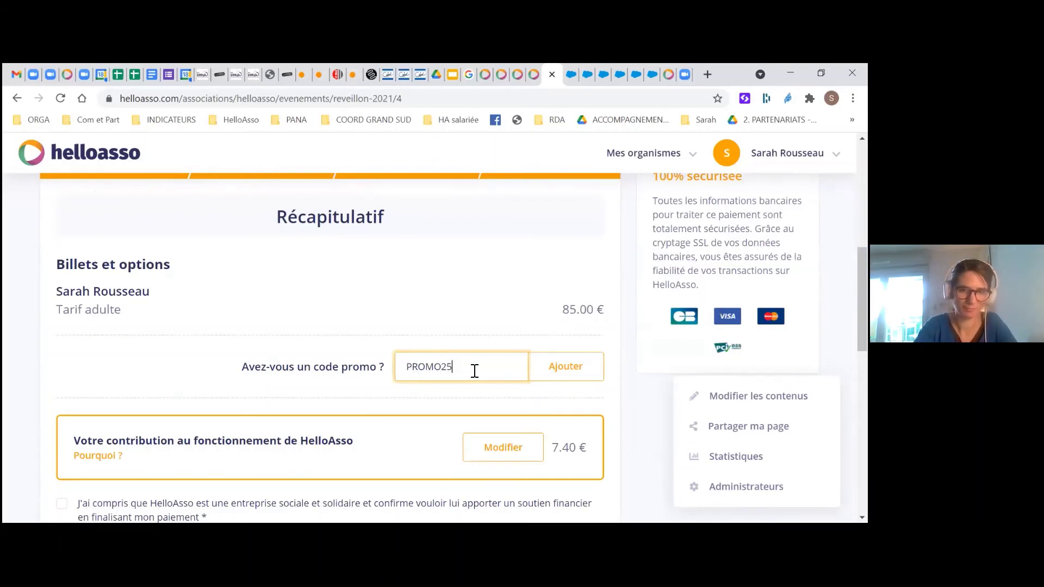
Set the HelloAsso contribution amount to 0 €
{"action": "scroll", "coordinate": [497, 396], "scroll_direction": "down", "scroll_amount": 1}
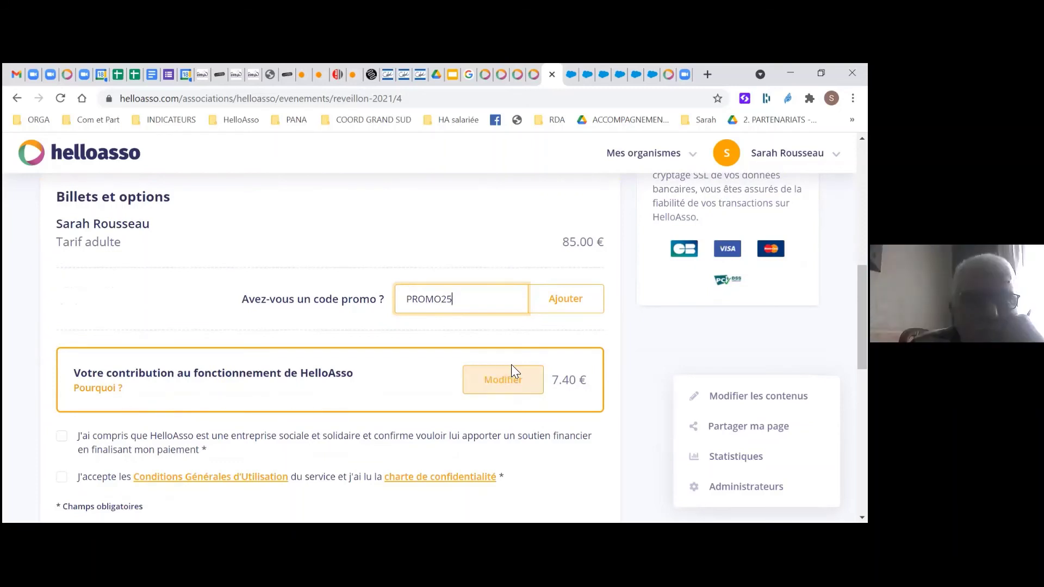
{"action": "scroll", "coordinate": [296, 366], "scroll_direction": "down", "scroll_amount": 1}
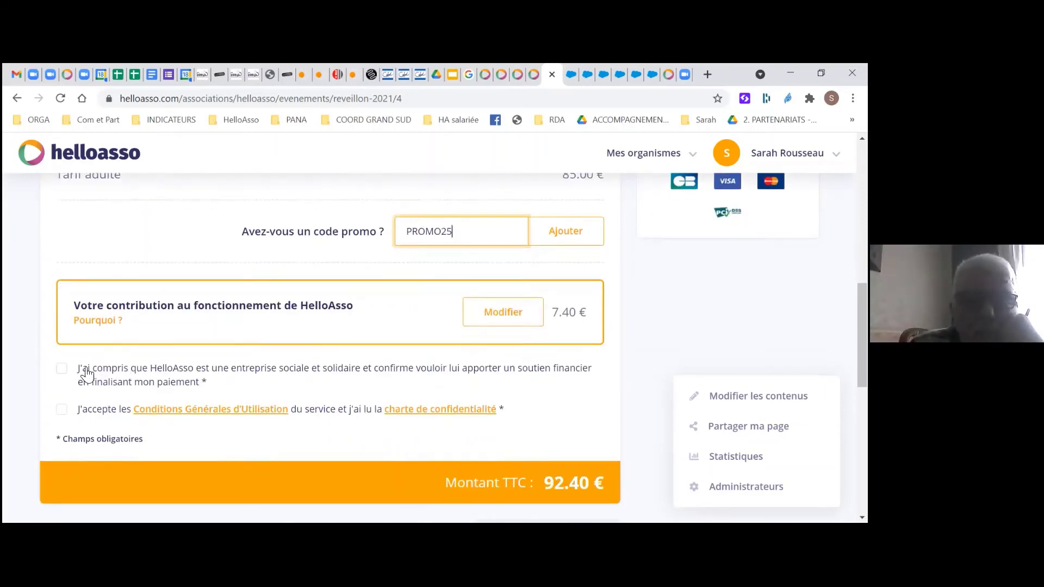
{"action": "left_click", "coordinate": [61, 387]}
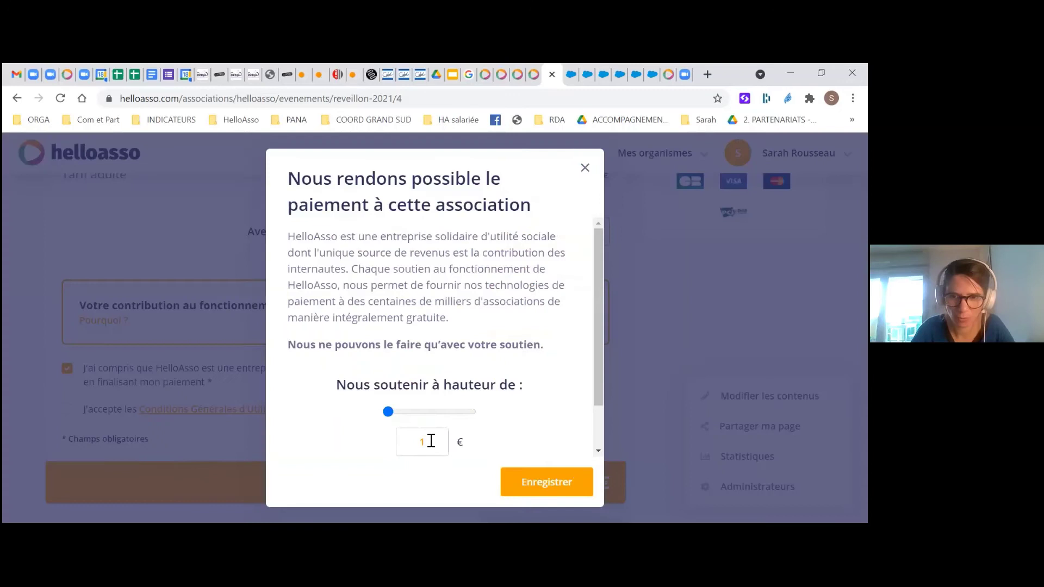
{"action": "double_click", "coordinate": [430, 440]}
{"action": "key", "text": "BackSpace"}
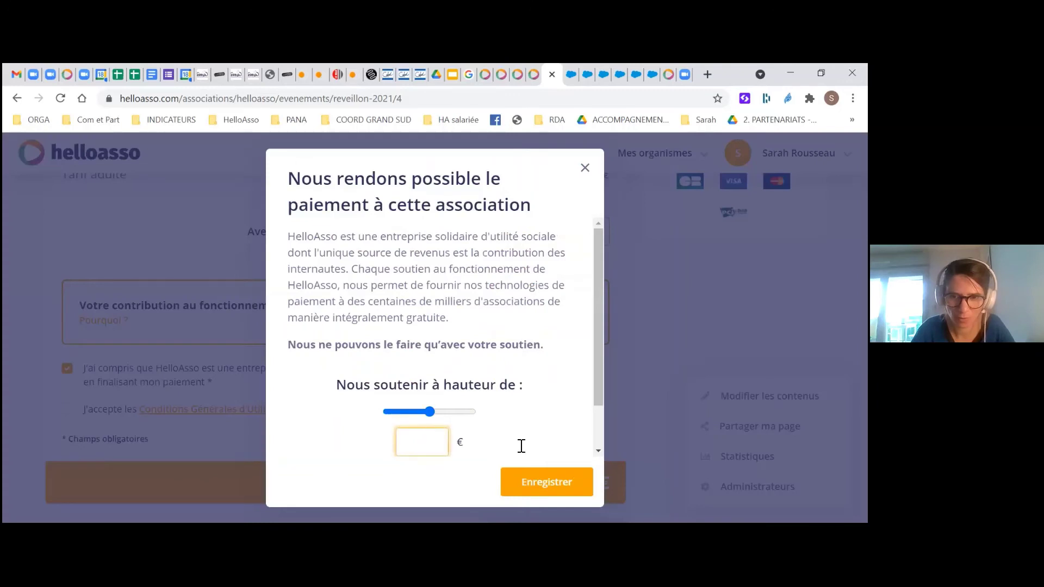
{"action": "type", "text": "0"}
{"action": "left_click", "coordinate": [568, 488]}
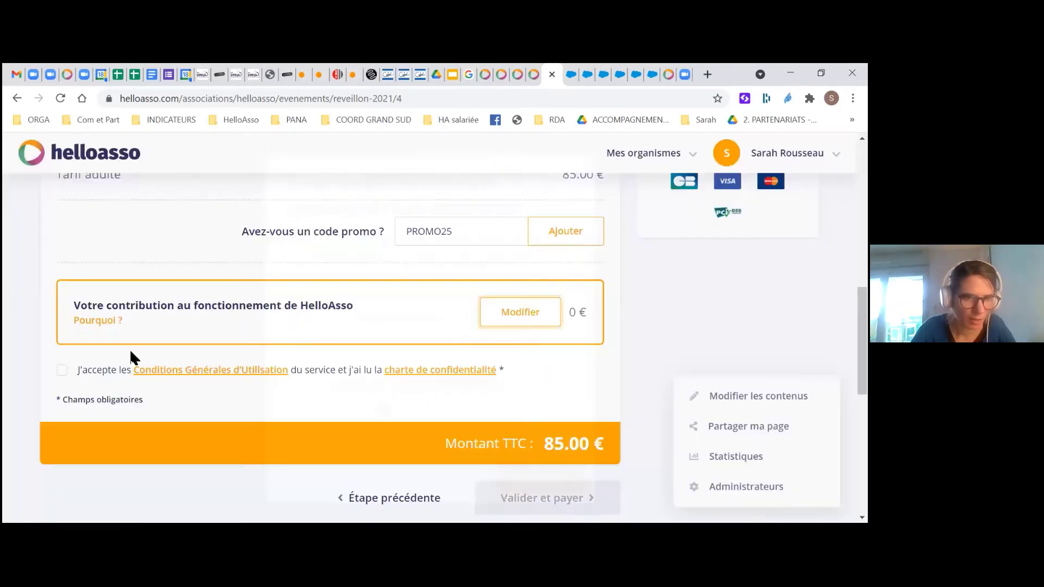
Accept the terms of use and submit the 85.00 € order with Valider et payer
{"action": "left_click", "coordinate": [125, 367]}
{"action": "scroll", "coordinate": [508, 449], "scroll_direction": "down", "scroll_amount": 1}
{"action": "scroll", "coordinate": [508, 449], "scroll_direction": "down", "scroll_amount": 1}
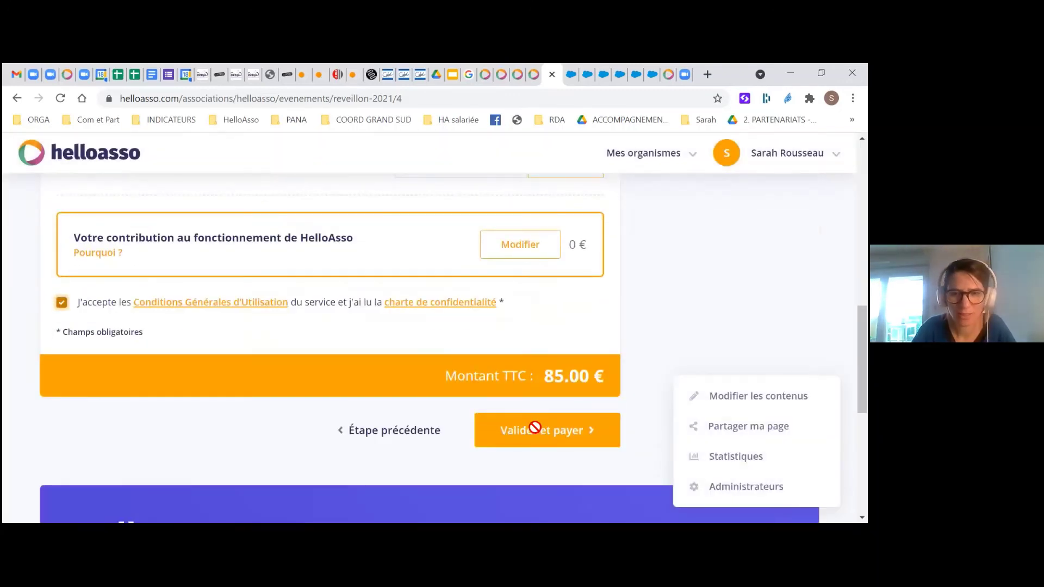
{"action": "left_click", "coordinate": [534, 429]}
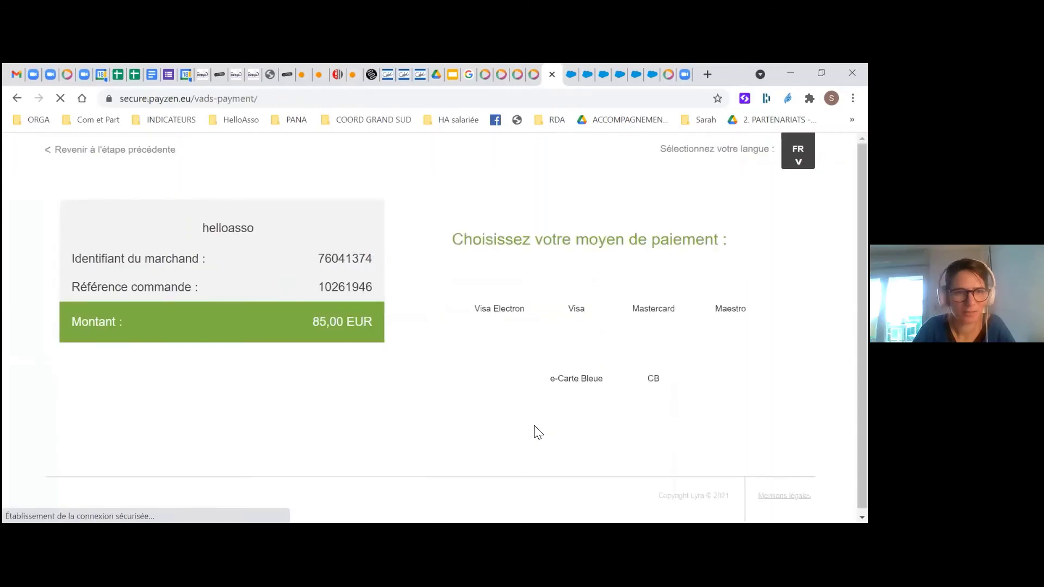
Scroll the PayZen page for the 85,00 EUR order to review the card type options
{"action": "scroll", "coordinate": [534, 426], "scroll_direction": "down", "scroll_amount": 1}
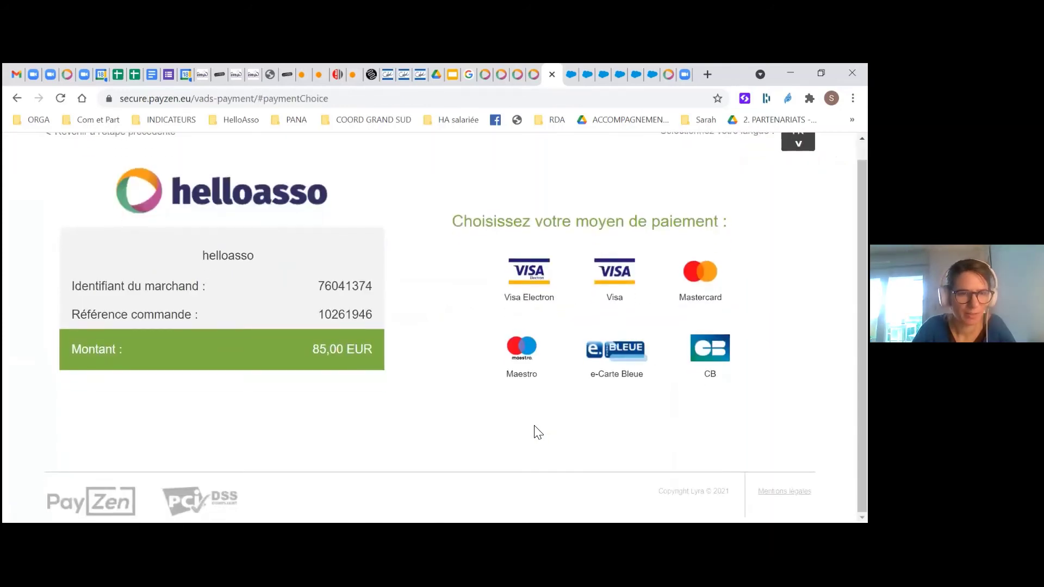
{"action": "scroll", "coordinate": [199, 201], "scroll_direction": "up", "scroll_amount": 1}
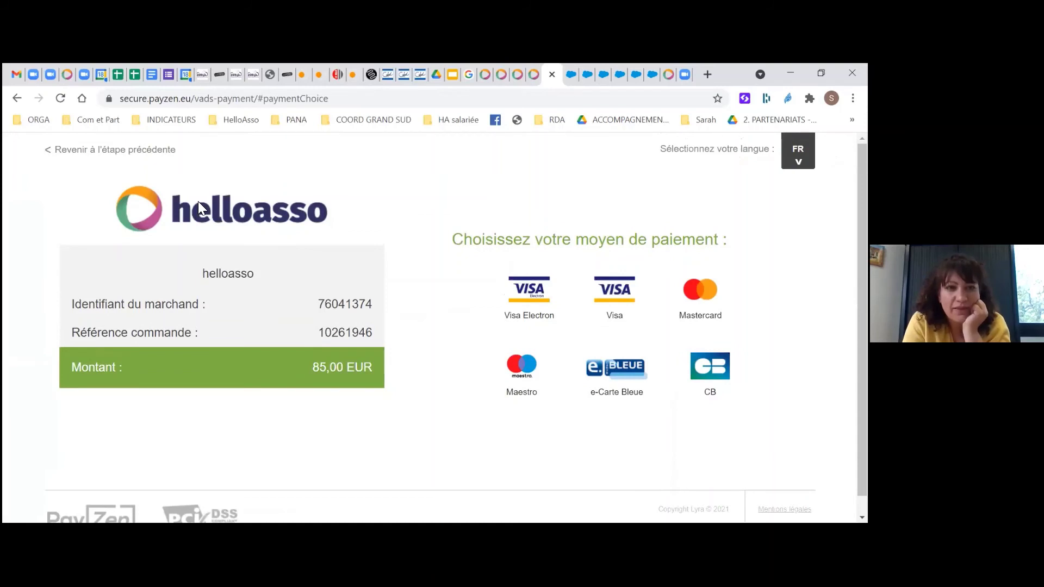
{"action": "scroll", "coordinate": [563, 310], "scroll_direction": "down", "scroll_amount": 1}
{"action": "scroll", "coordinate": [161, 311], "scroll_direction": "up", "scroll_amount": 1}
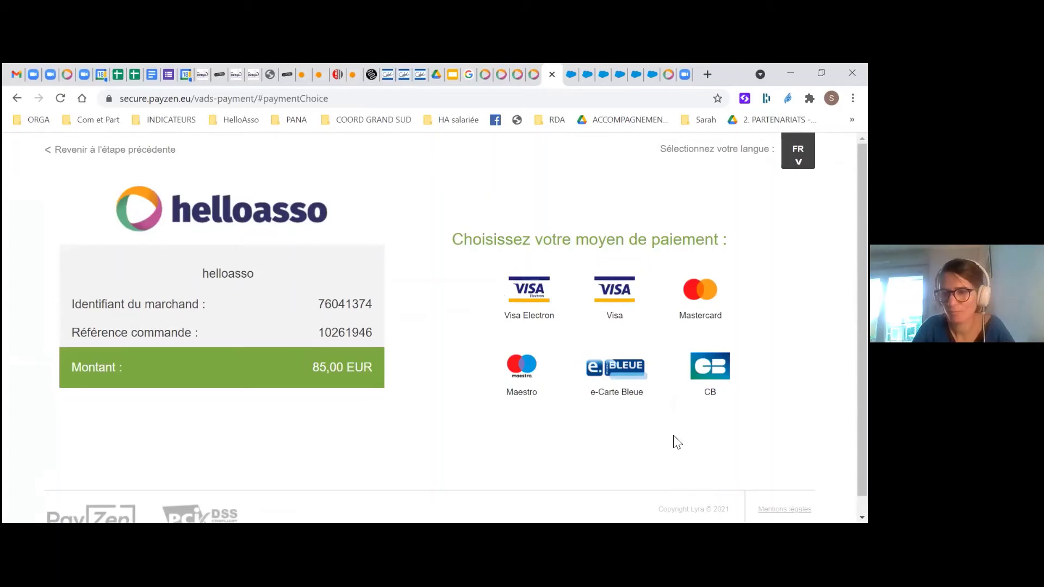
{"action": "scroll", "coordinate": [676, 441], "scroll_direction": "down", "scroll_amount": 1}
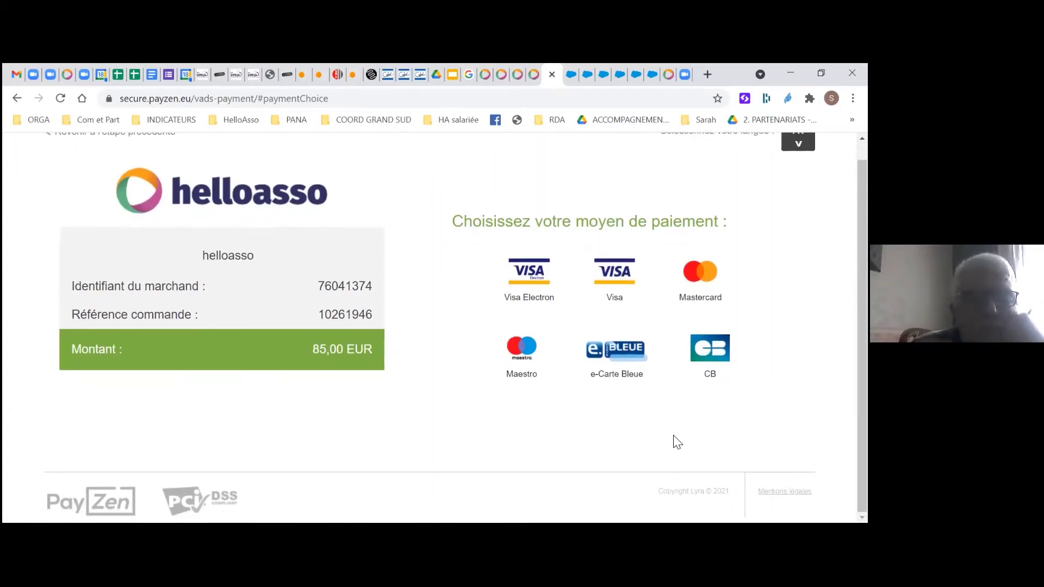
{"action": "scroll", "coordinate": [676, 442], "scroll_direction": "up", "scroll_amount": 1}
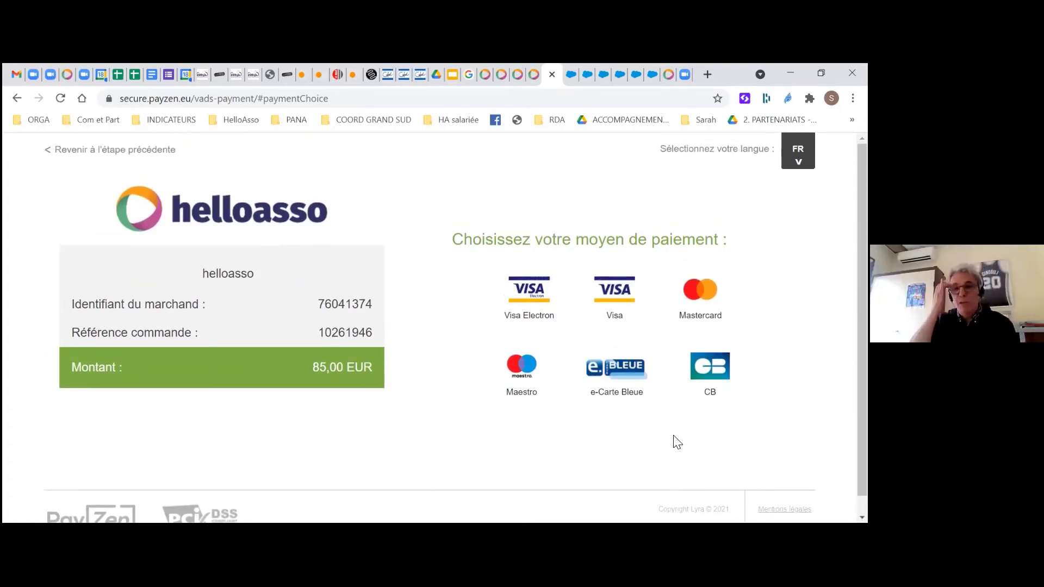
Switch through the browser tabs back to the HelloAsso admin, ending on the association's home page
{"action": "left_click", "coordinate": [534, 75]}
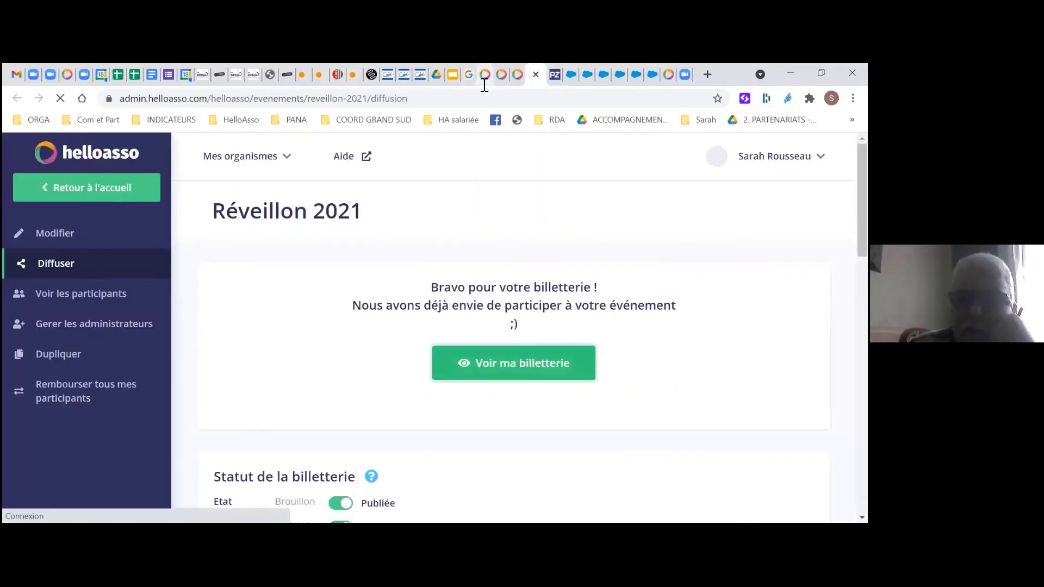
{"action": "left_click", "coordinate": [515, 78]}
{"action": "left_click", "coordinate": [536, 74]}
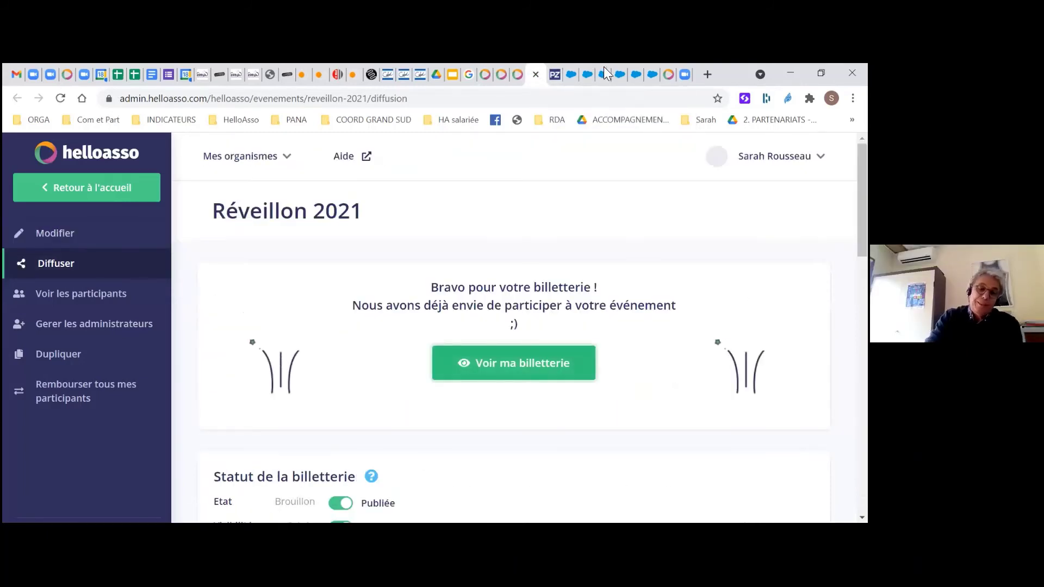
{"action": "left_click", "coordinate": [667, 75]}
{"action": "left_click", "coordinate": [485, 76]}
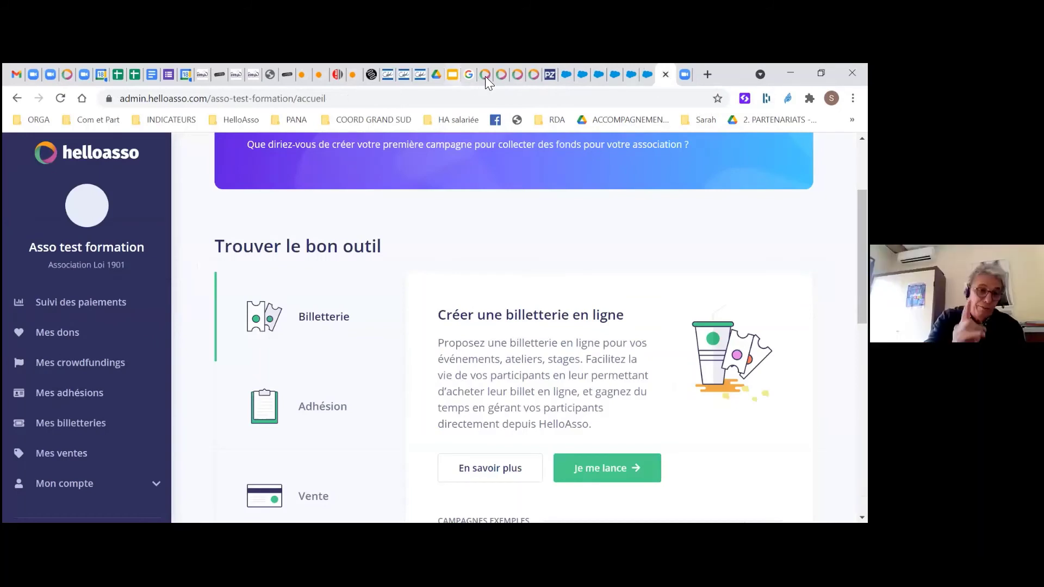